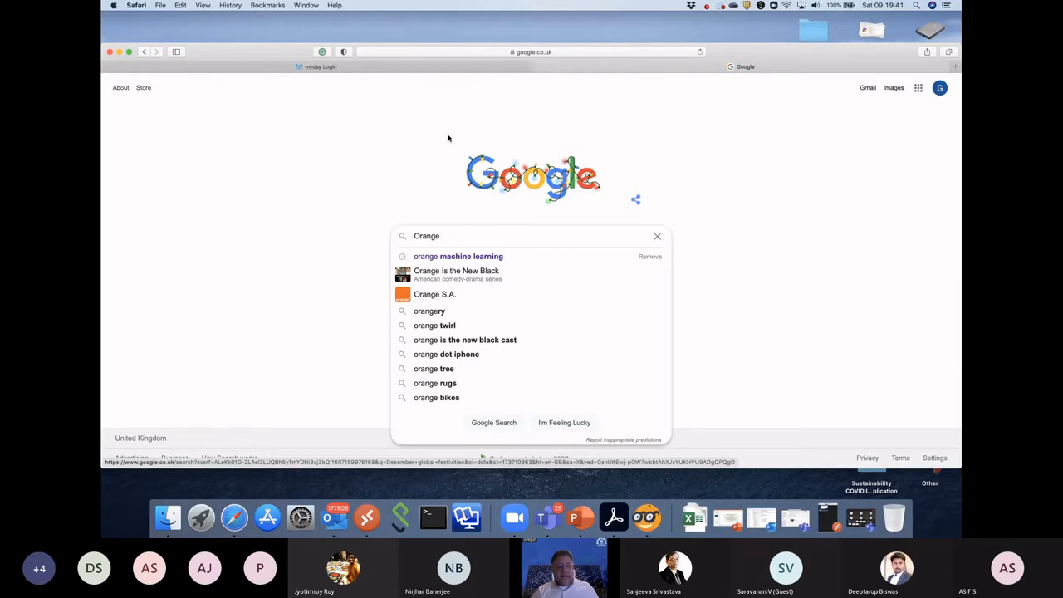
# Search Google for orange machine learning, open the Orange Data Mining website and enlarge the browser window to full screen
pyautogui.click(456, 257)
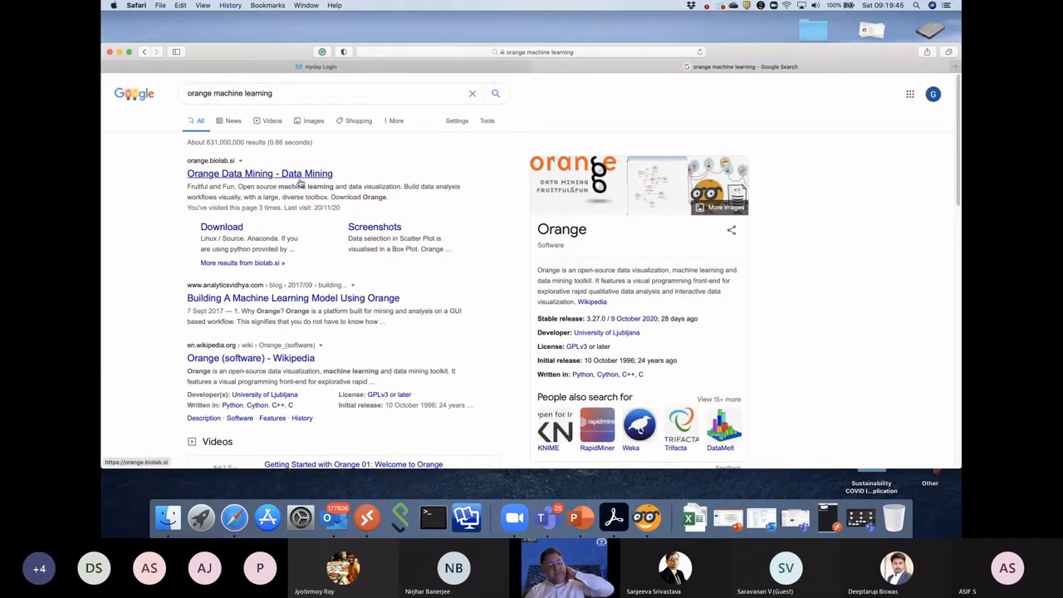
pyautogui.click(300, 179)
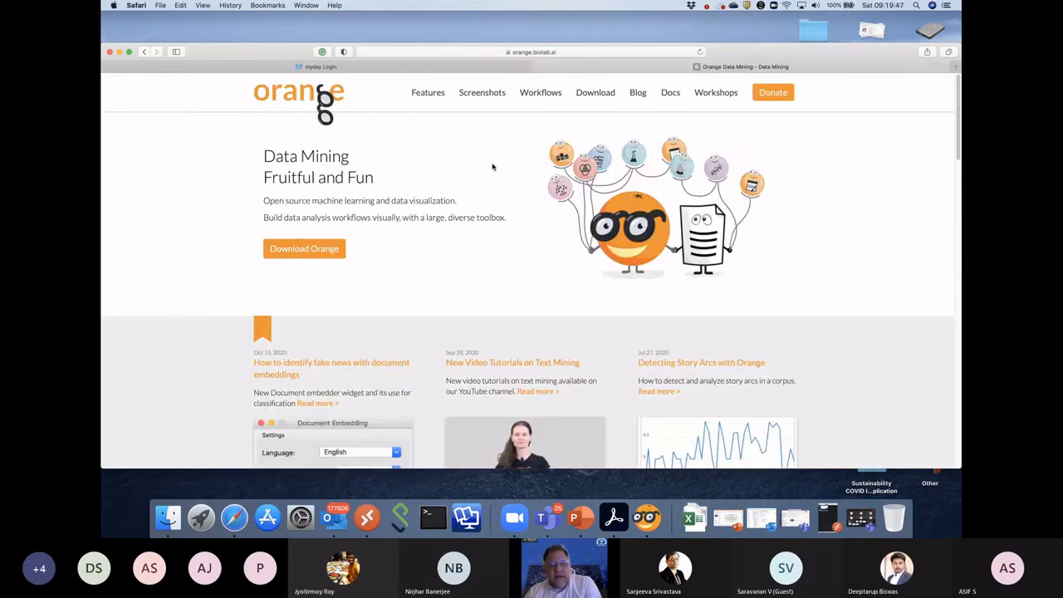
pyautogui.moveTo(218, 53); pyautogui.dragTo(230, 33)
pyautogui.click(136, 34)
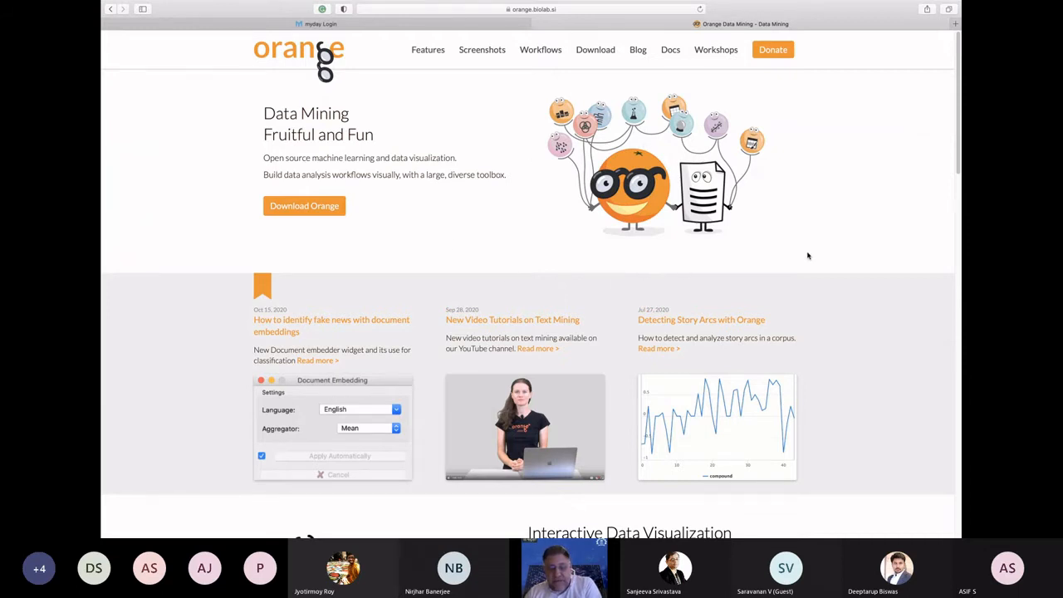
# Look over the Orange home page, including the blog posts and the Interactive Data Visualization section
pyautogui.scroll(-3, 807, 255)
pyautogui.scroll(2, 807, 256)
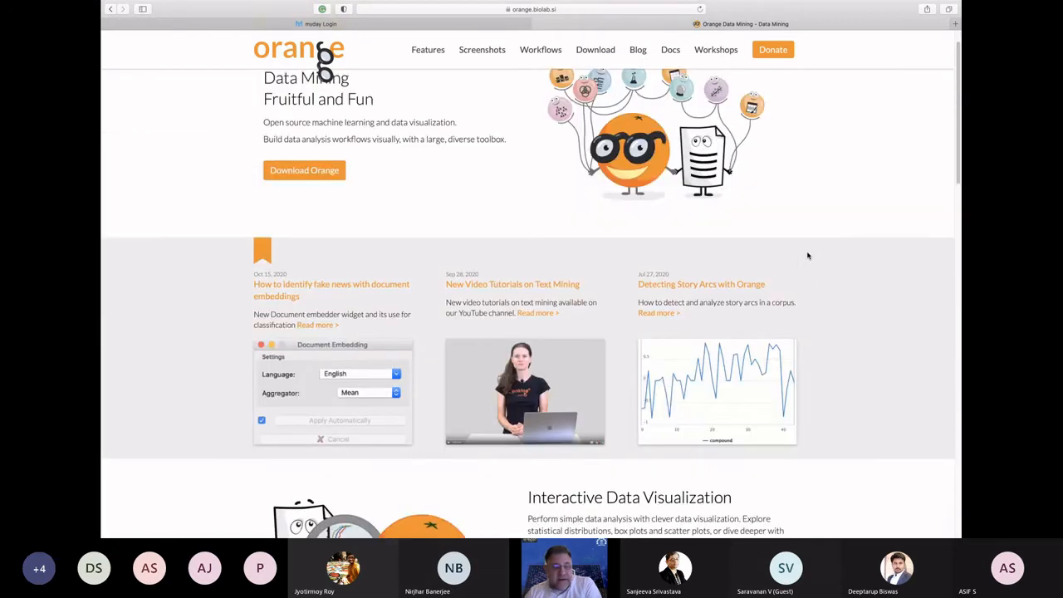
pyautogui.scroll(1, 807, 255)
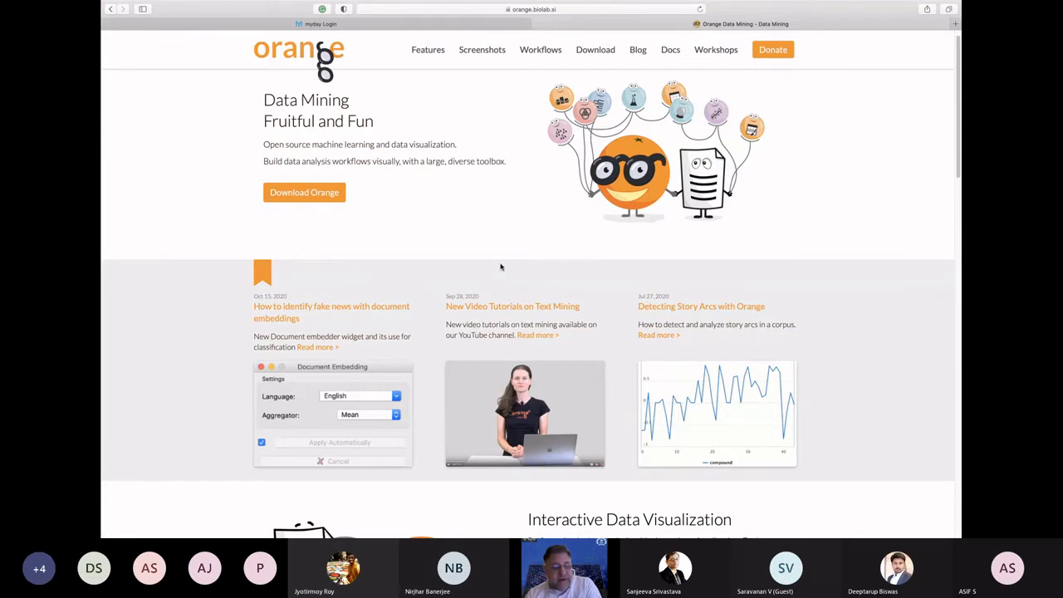
pyautogui.scroll(-2, 500, 267)
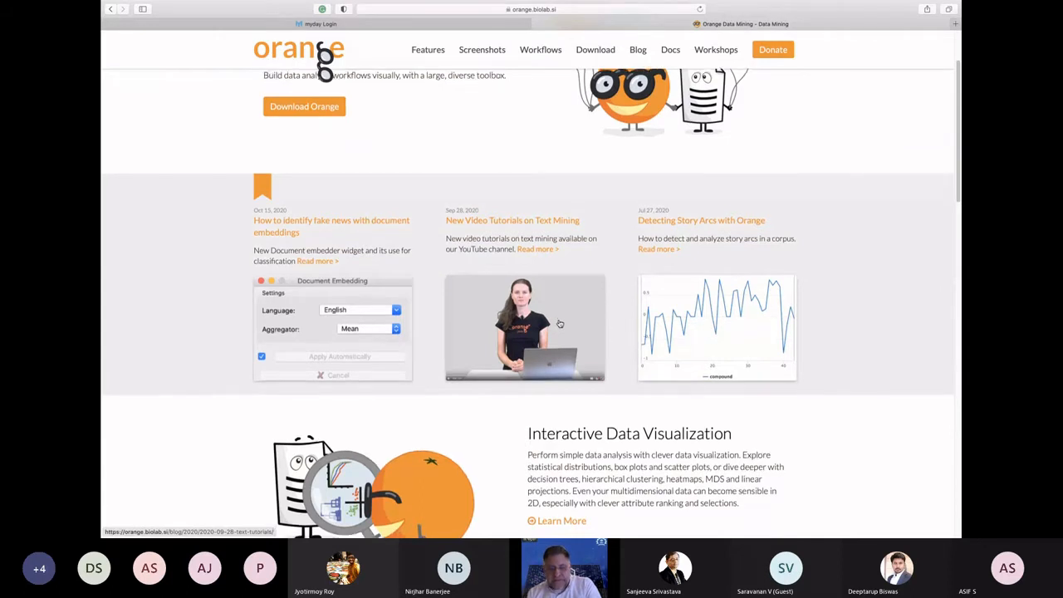
pyautogui.scroll(-2, 559, 323)
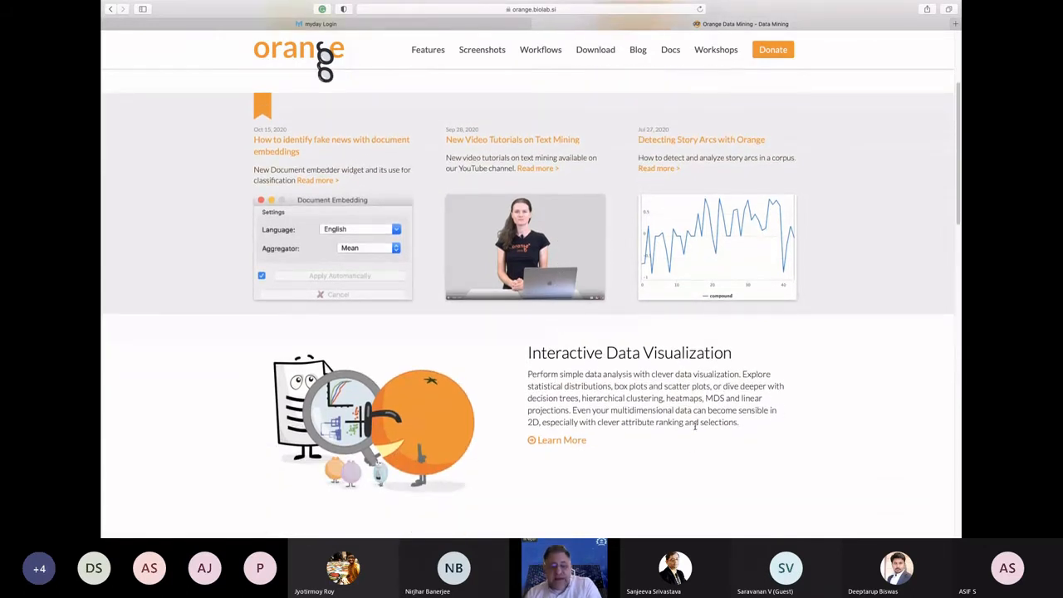
pyautogui.scroll(4, 577, 323)
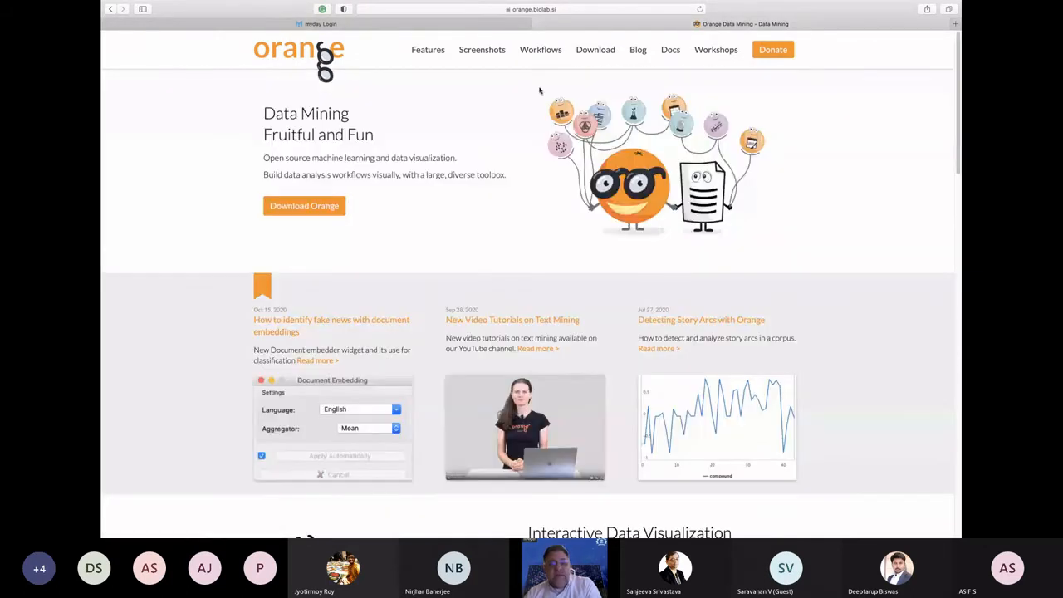
# Review the course details on the website's Workshops page and the Features section
pyautogui.click(716, 49)
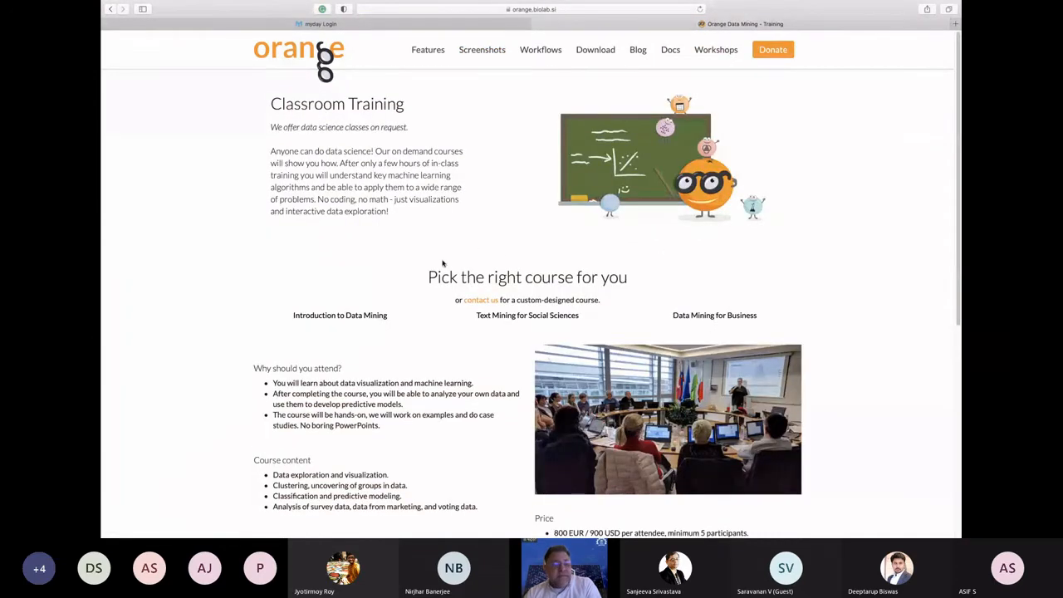
pyautogui.scroll(-5, 421, 276)
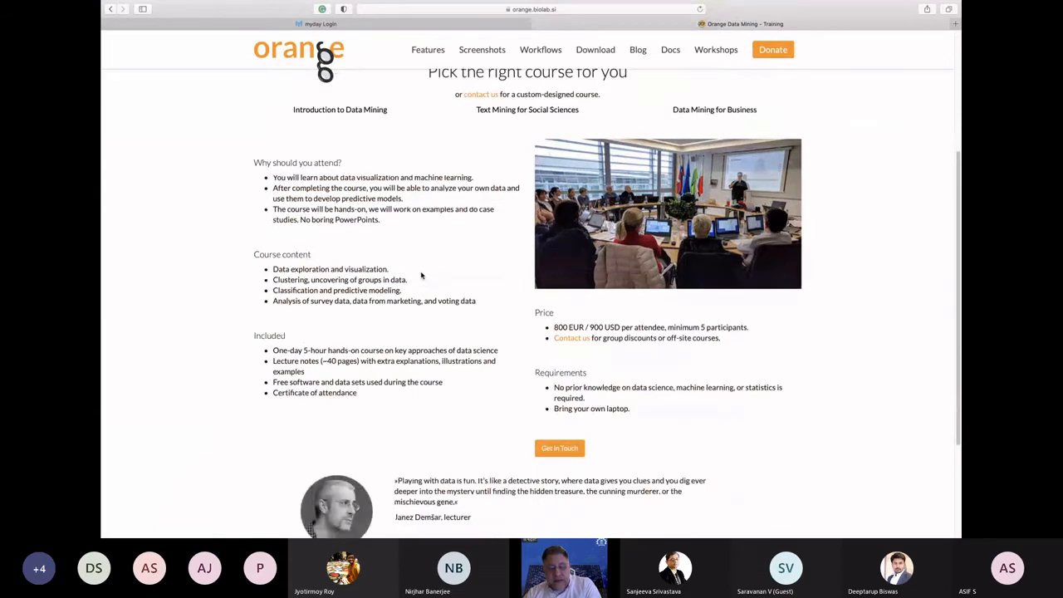
pyautogui.scroll(-2, 421, 276)
pyautogui.scroll(7, 421, 275)
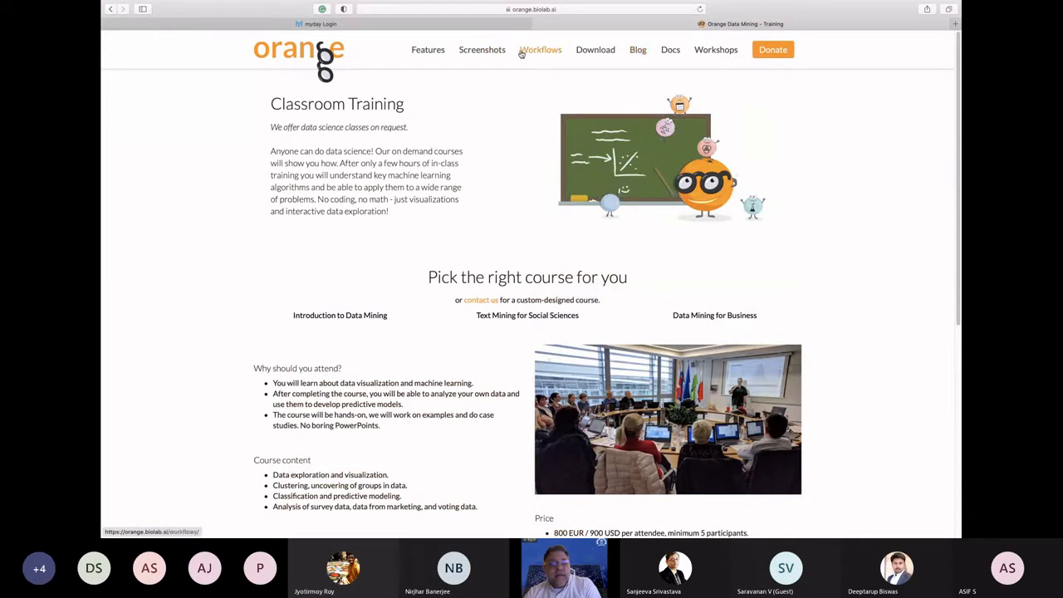
pyautogui.click(429, 51)
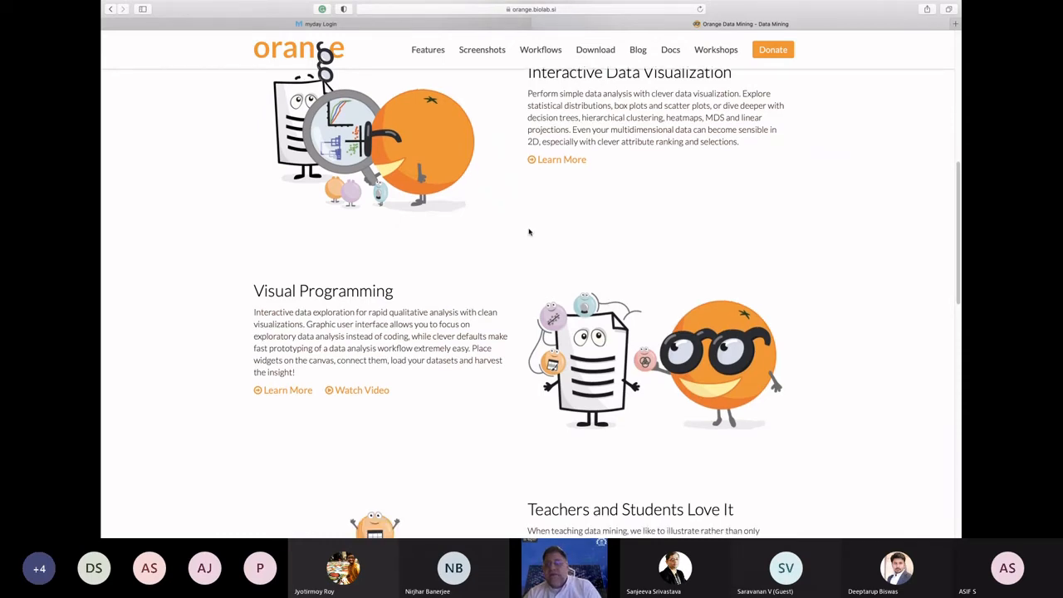
pyautogui.scroll(10, 528, 232)
# Switch to the Orange application, make its window full screen and look over the Data widgets
pyautogui.hotkey('ctrl', 'Left')
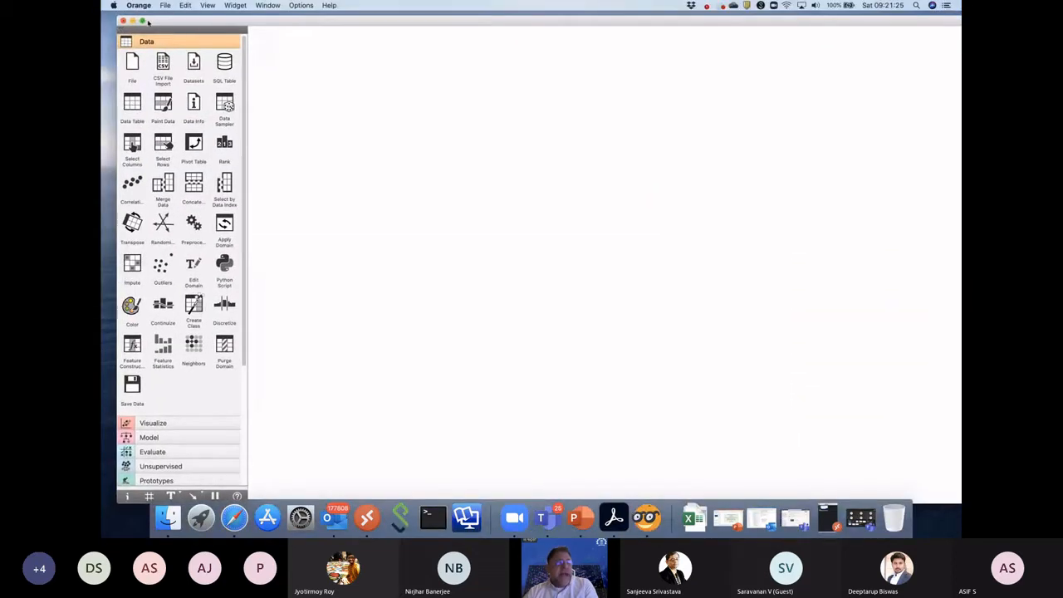
pyautogui.click(142, 21)
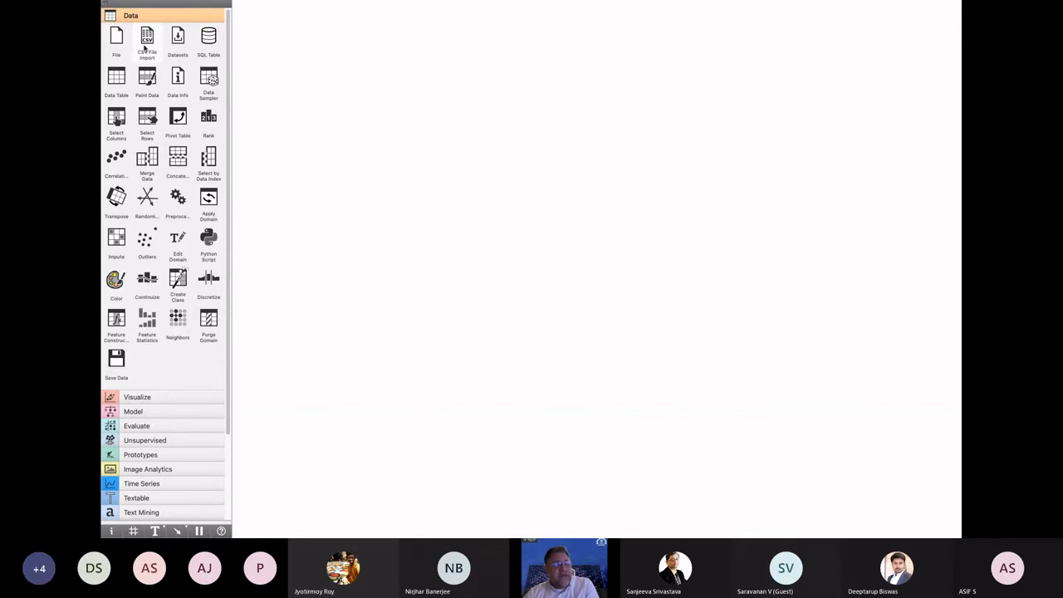
pyautogui.scroll(-3, 160, 64)
pyautogui.scroll(3, 147, 51)
# Examine the widgets in the Visualize and Bioinformatics categories, and return to the Data category
pyautogui.scroll(-3, 146, 48)
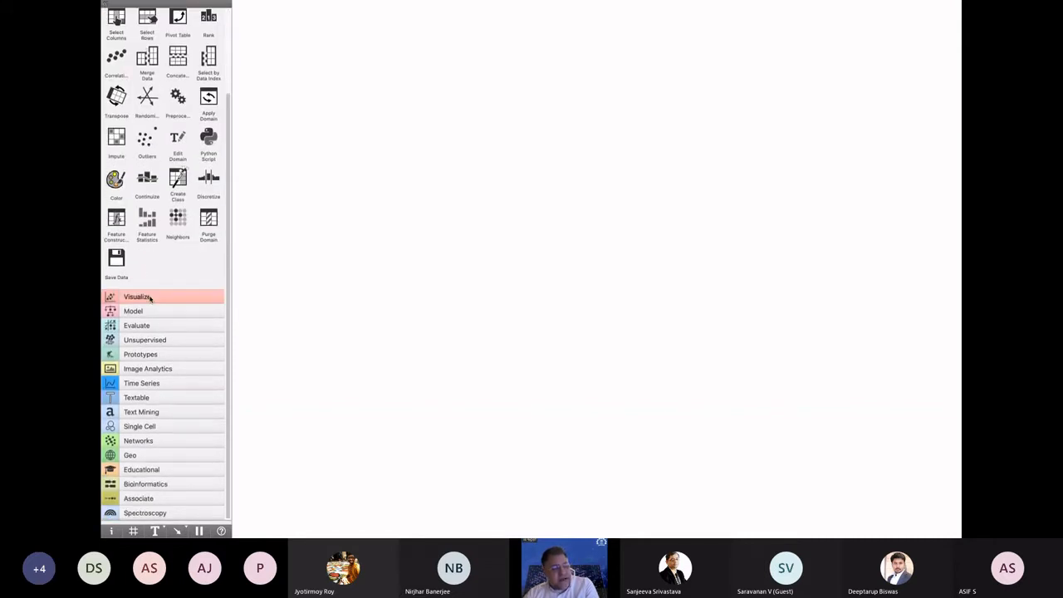
pyautogui.click(146, 297)
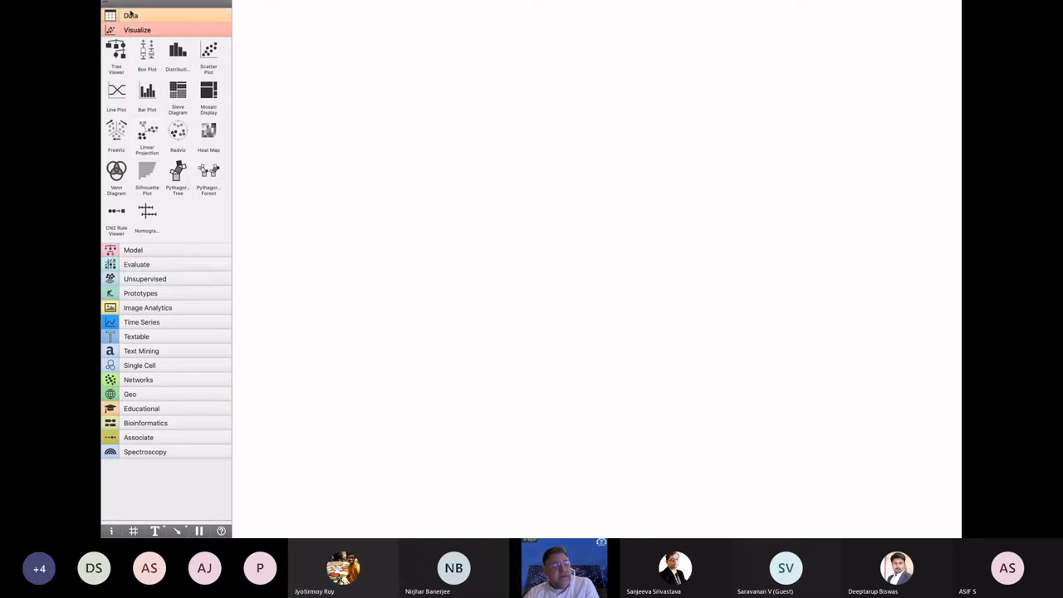
pyautogui.click(133, 15)
pyautogui.scroll(-3, 183, 376)
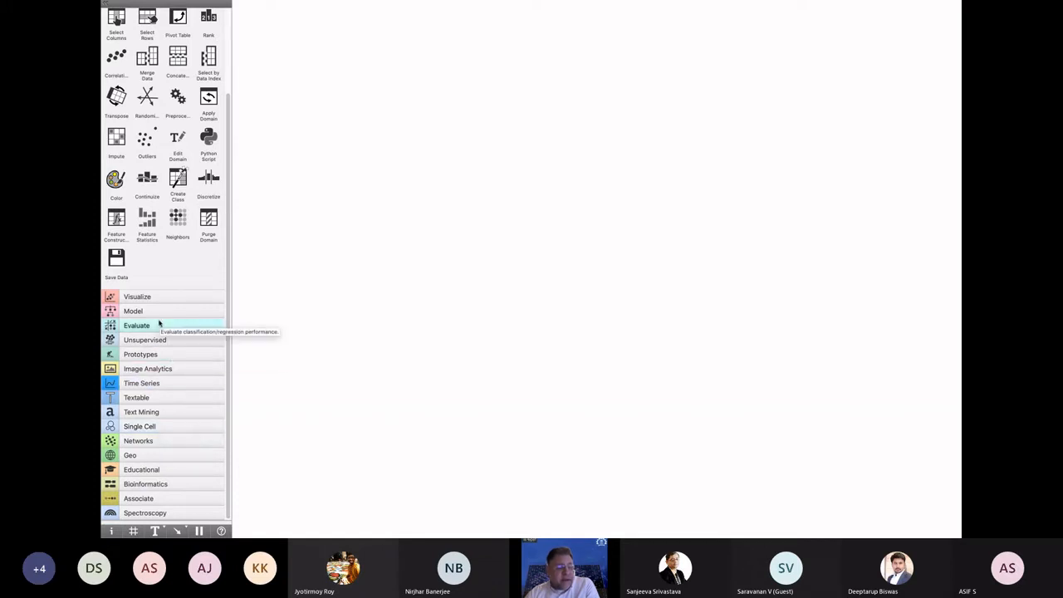
pyautogui.click(158, 484)
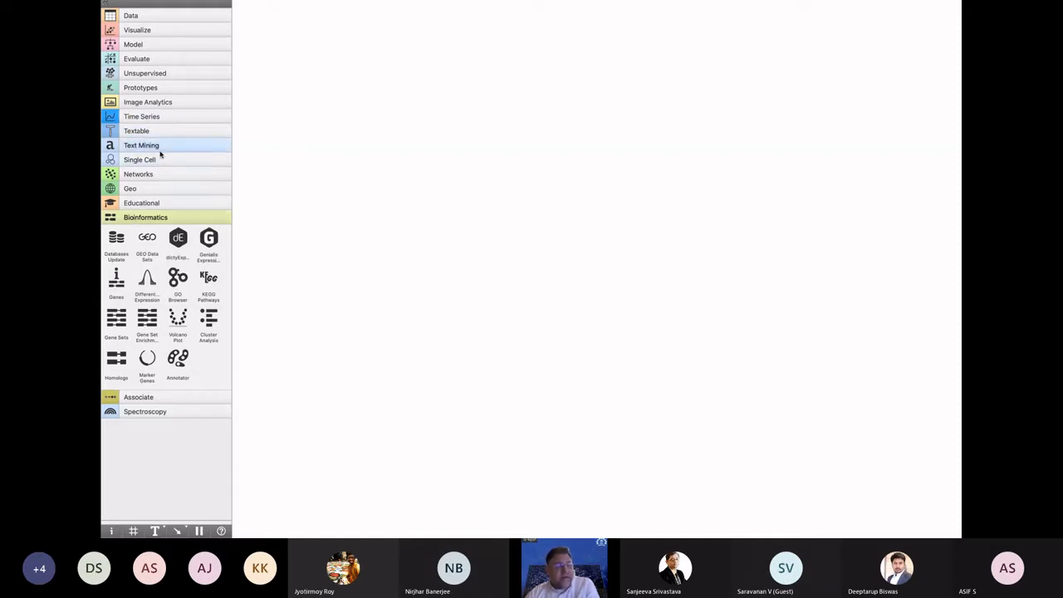
pyautogui.click(155, 16)
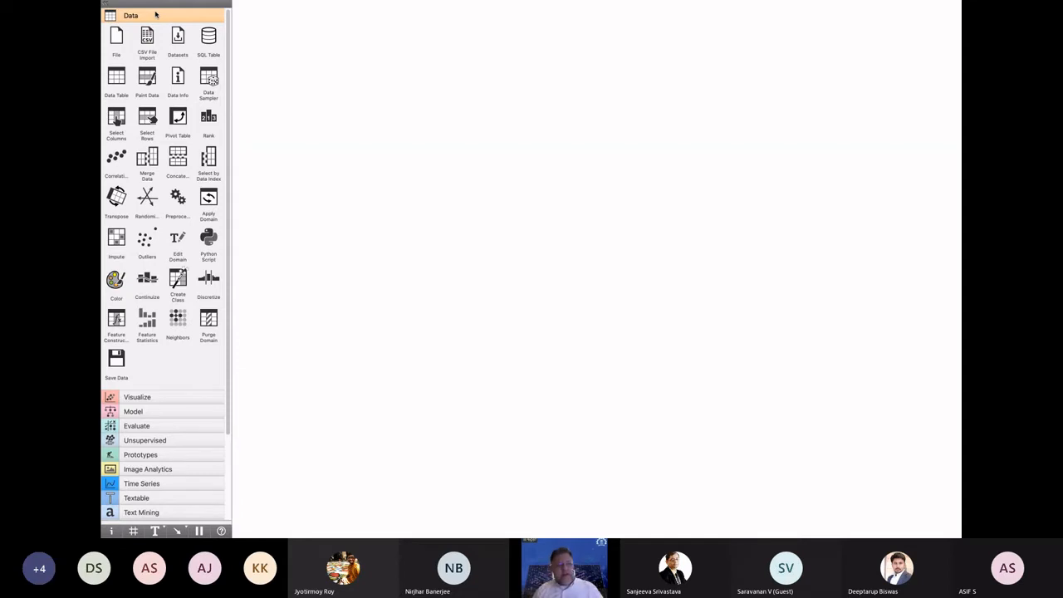
pyautogui.scroll(-3, 156, 15)
pyautogui.scroll(3, 162, 12)
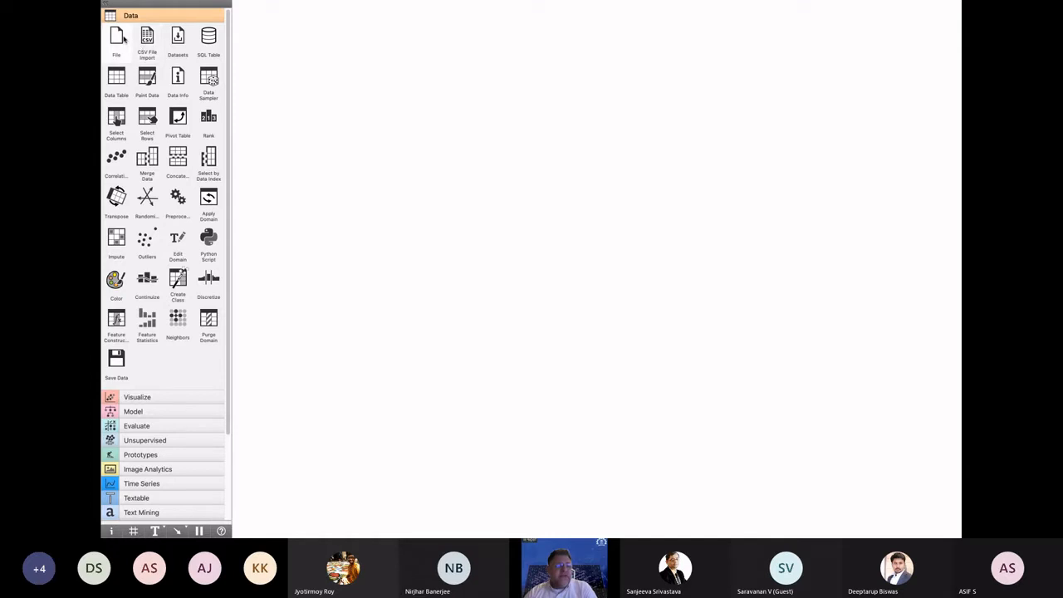
# Add a File widget to the empty canvas and open its help page
pyautogui.moveTo(117, 37); pyautogui.dragTo(313, 100)
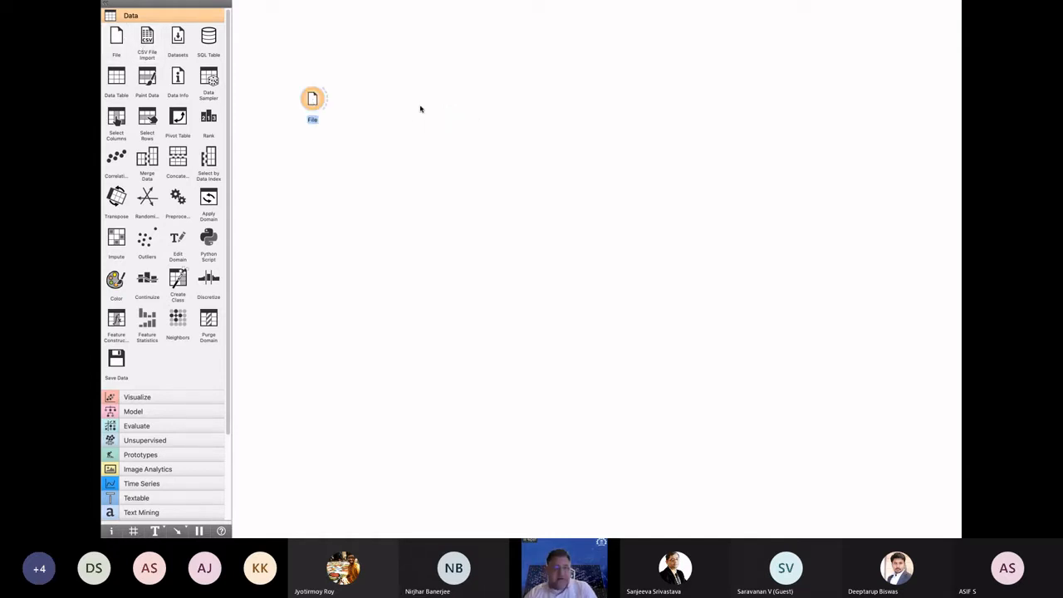
pyautogui.rightClick(311, 98)
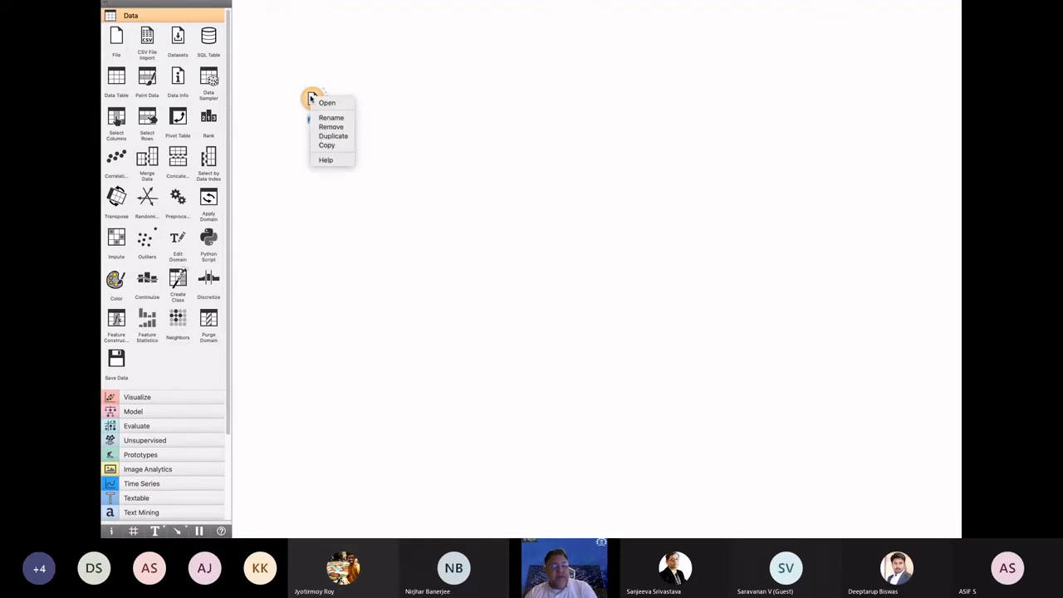
pyautogui.click(331, 162)
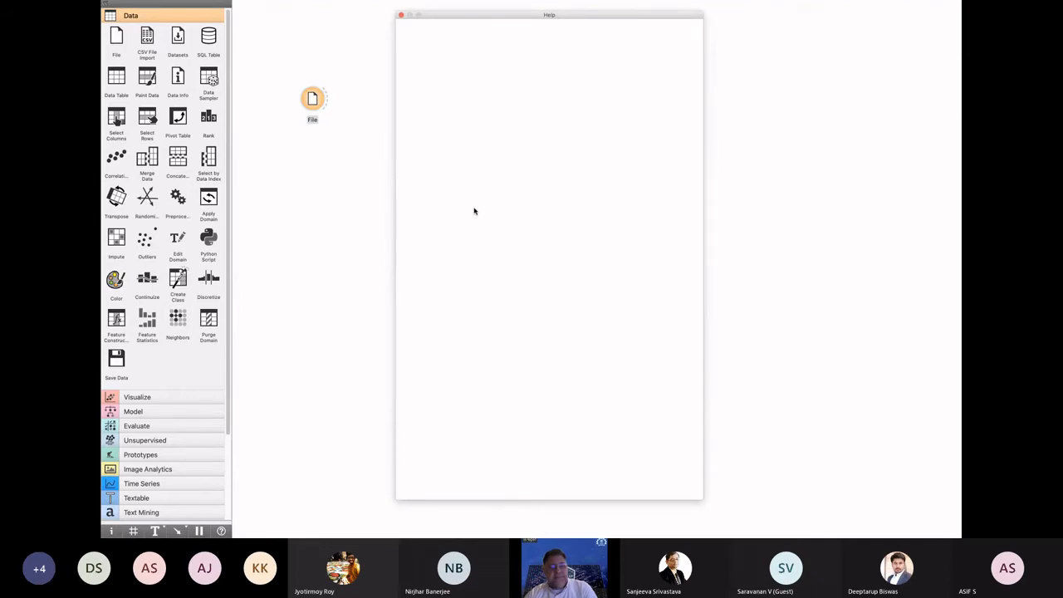
# Read the File widget's help on its settings, example workflow, data loading and other formats, and close the help window
pyautogui.scroll(-2, 616, 190)
pyautogui.scroll(-2, 616, 190)
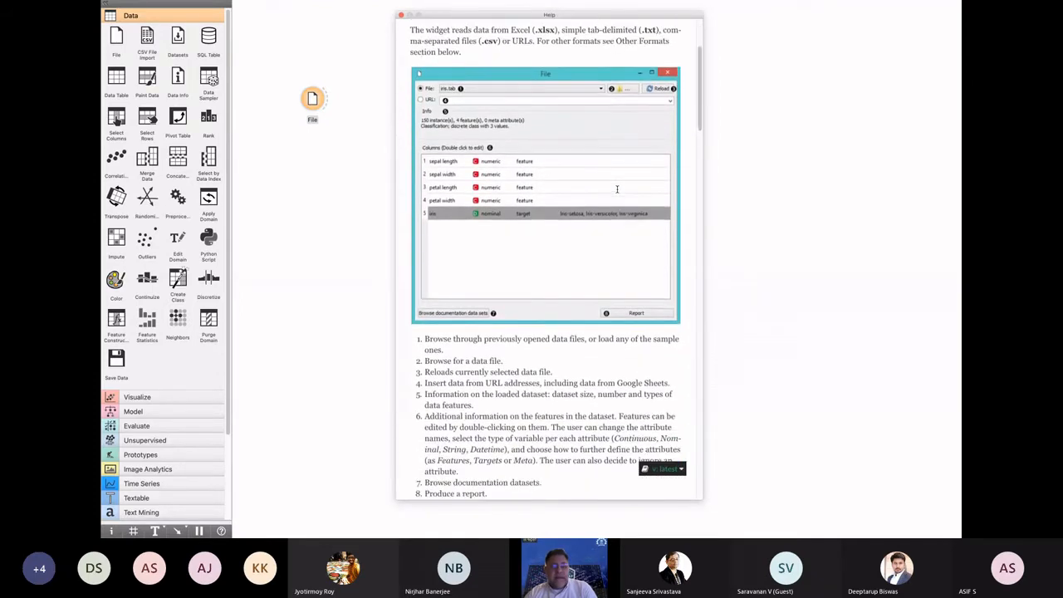
pyautogui.scroll(-2, 616, 189)
pyautogui.scroll(-5, 616, 190)
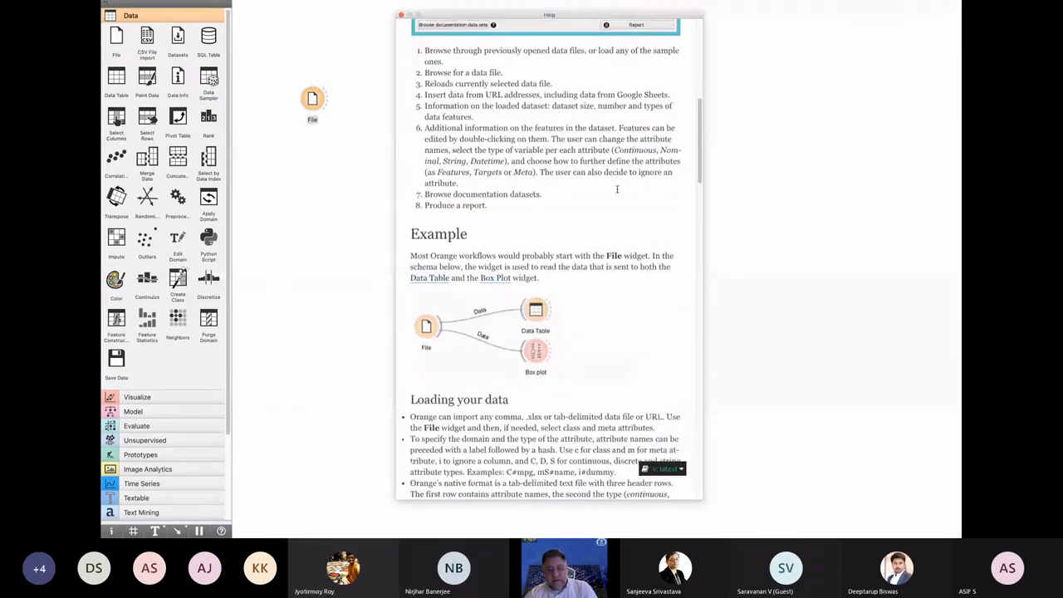
pyautogui.scroll(-4, 616, 190)
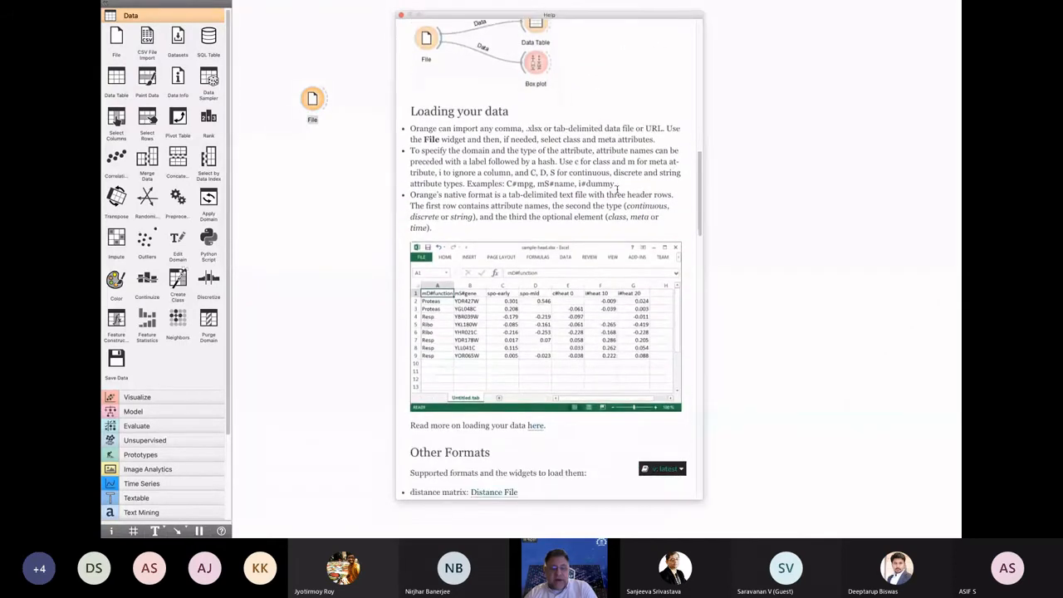
pyautogui.scroll(-5, 617, 189)
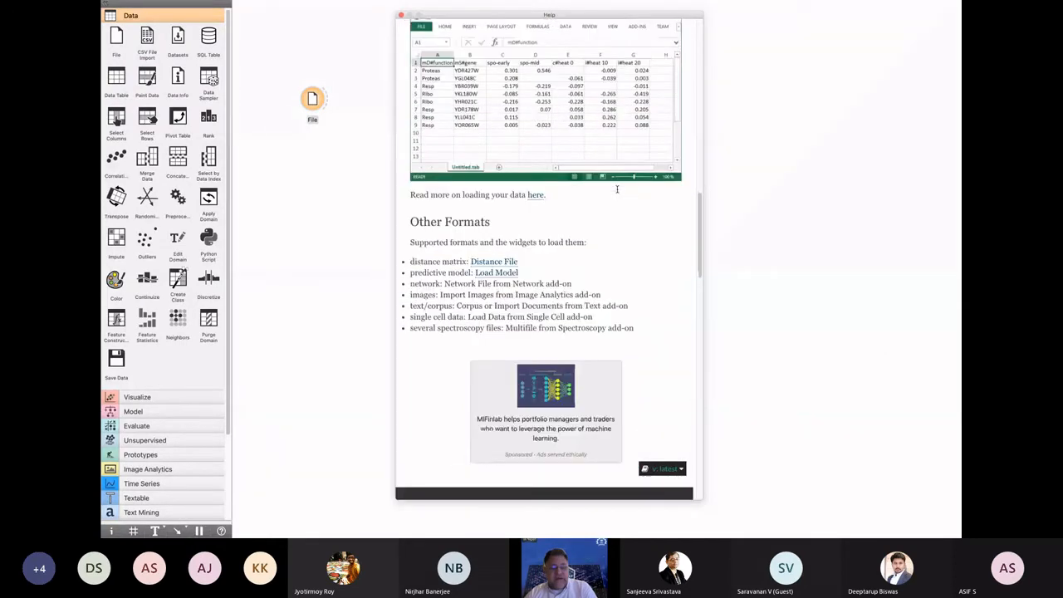
pyautogui.scroll(-3, 617, 189)
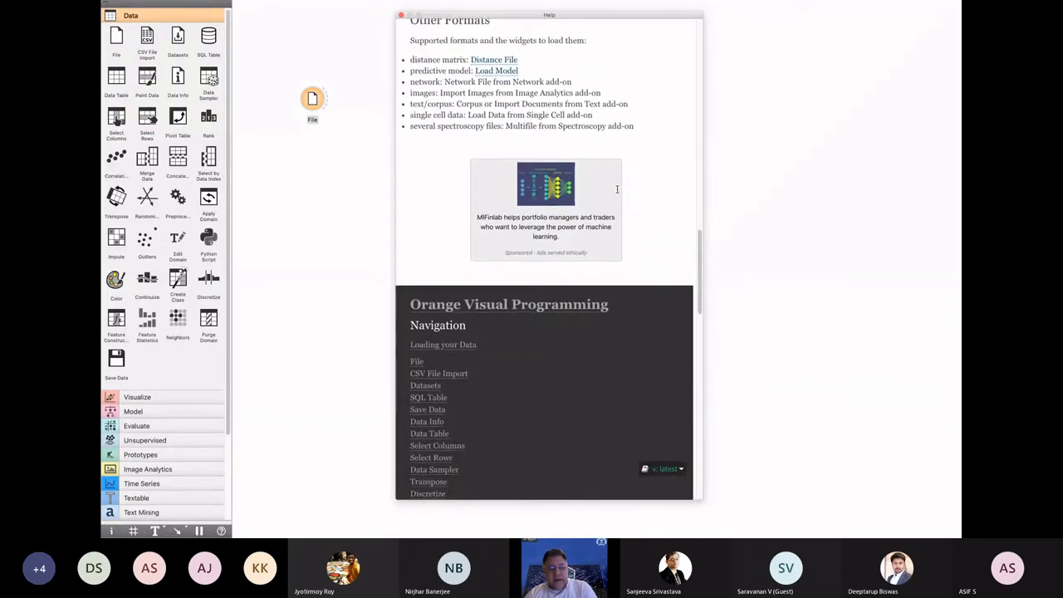
pyautogui.scroll(5, 617, 190)
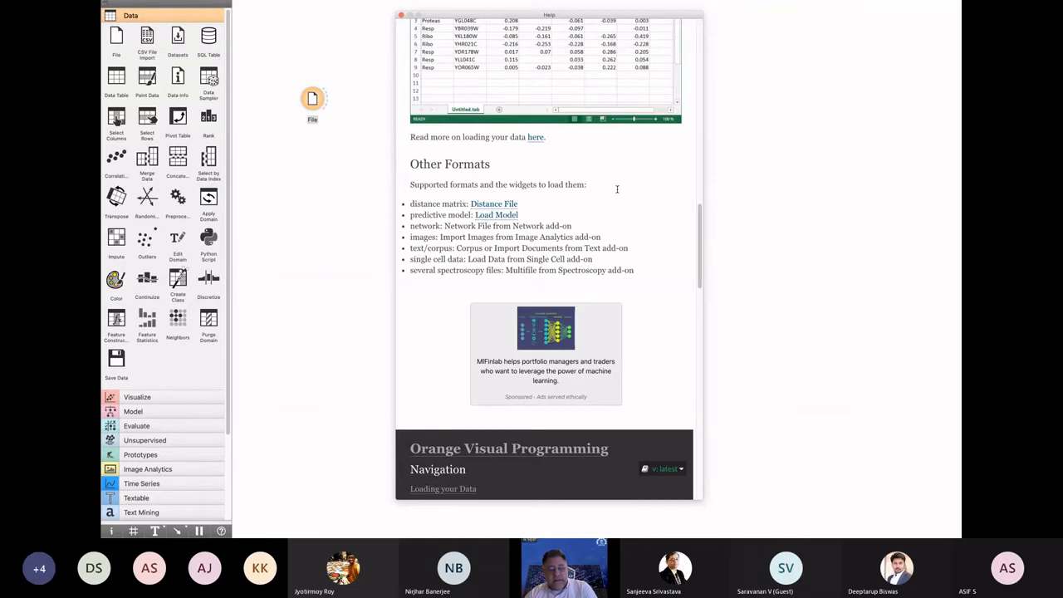
pyautogui.scroll(10, 617, 189)
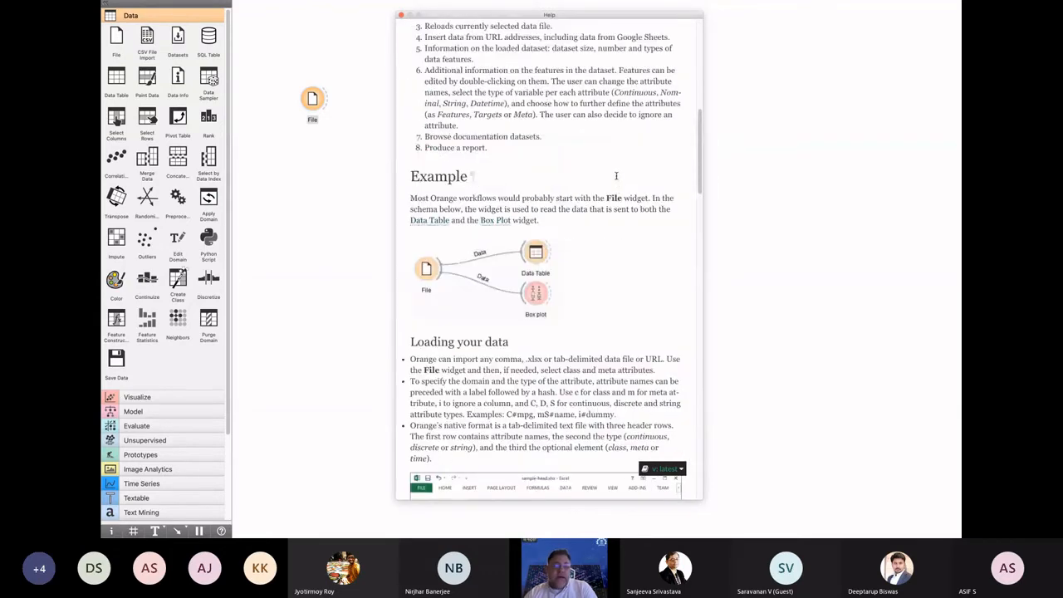
pyautogui.click(400, 16)
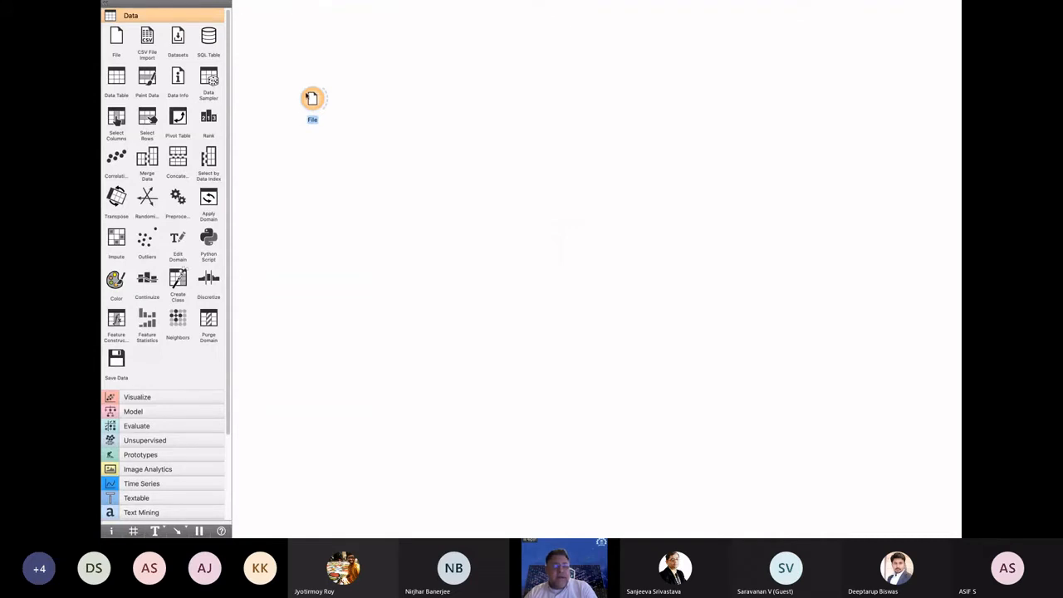
# Open the File widget, keep data for course.xlsx as the source file and reload the data
pyautogui.doubleClick(311, 98)
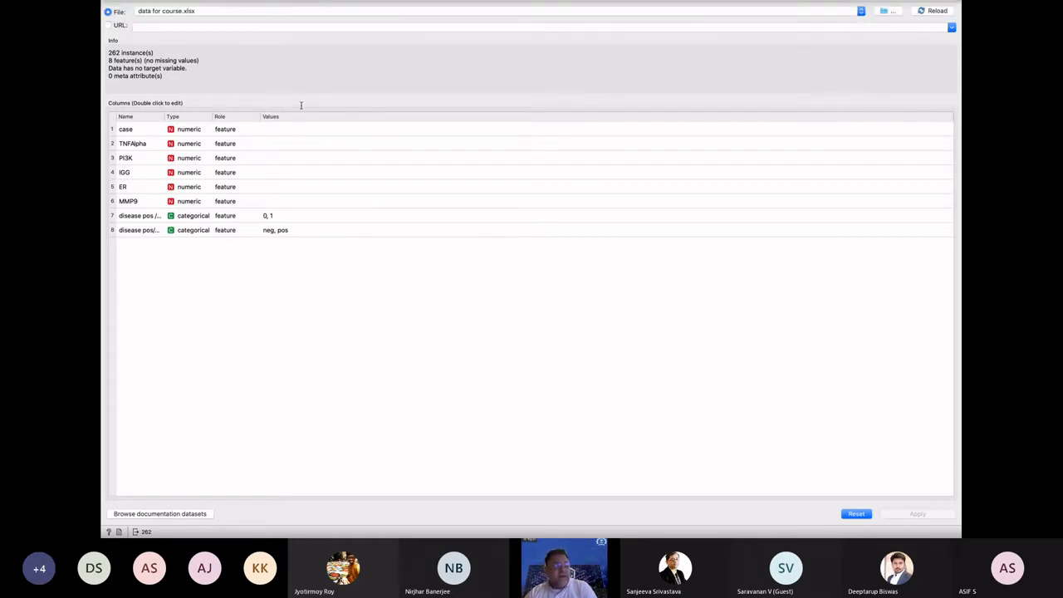
pyautogui.click(278, 12)
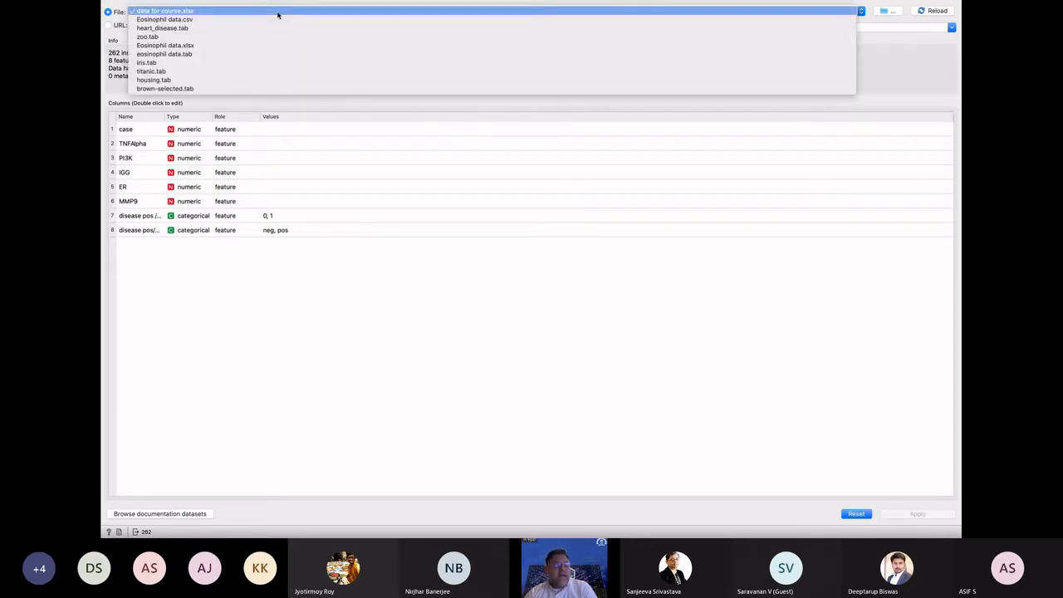
pyautogui.click(277, 12)
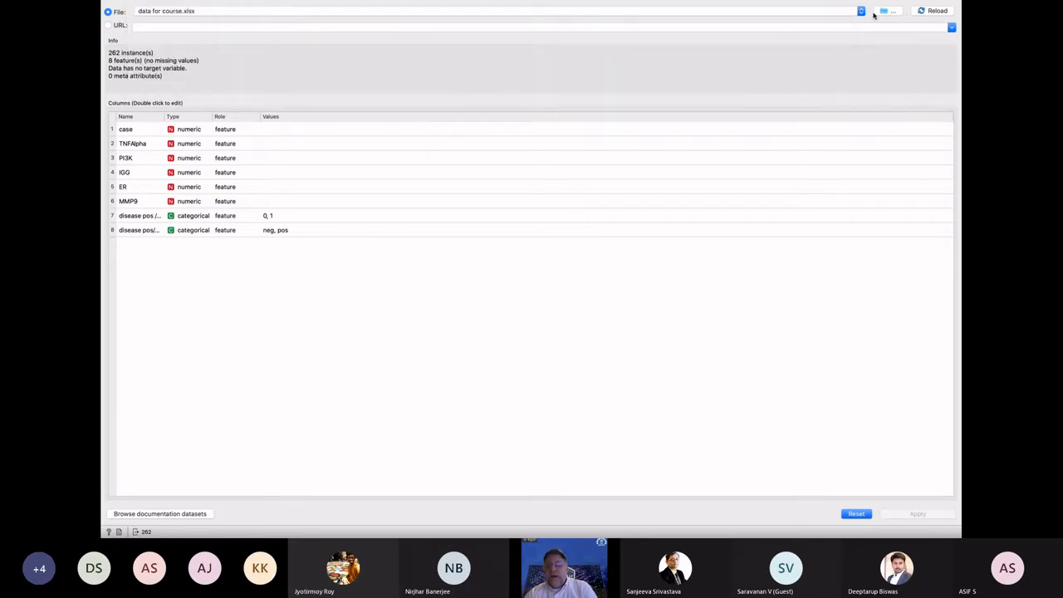
pyautogui.click(885, 10)
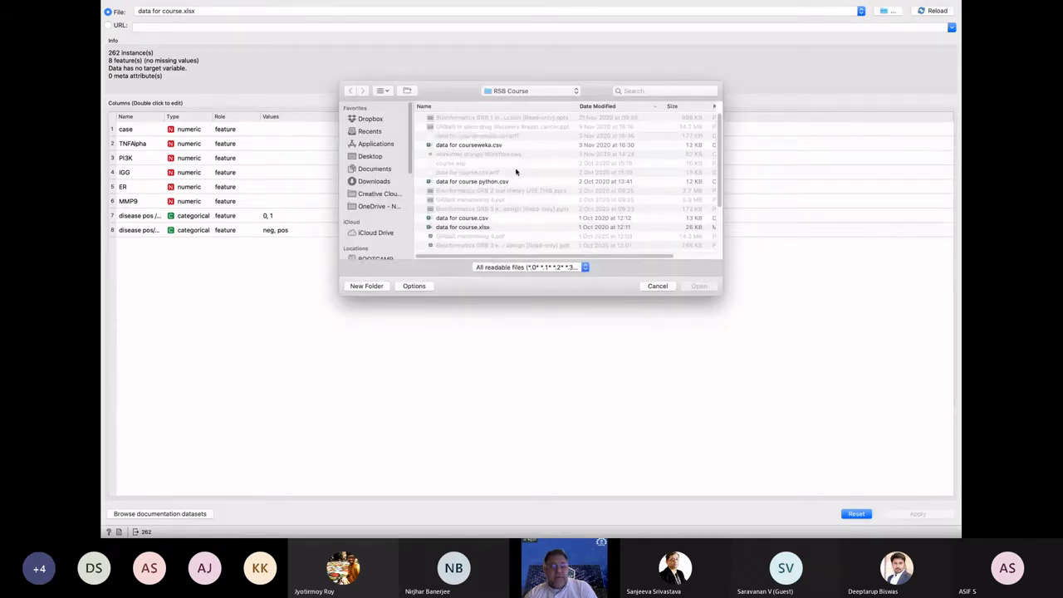
pyautogui.click(658, 286)
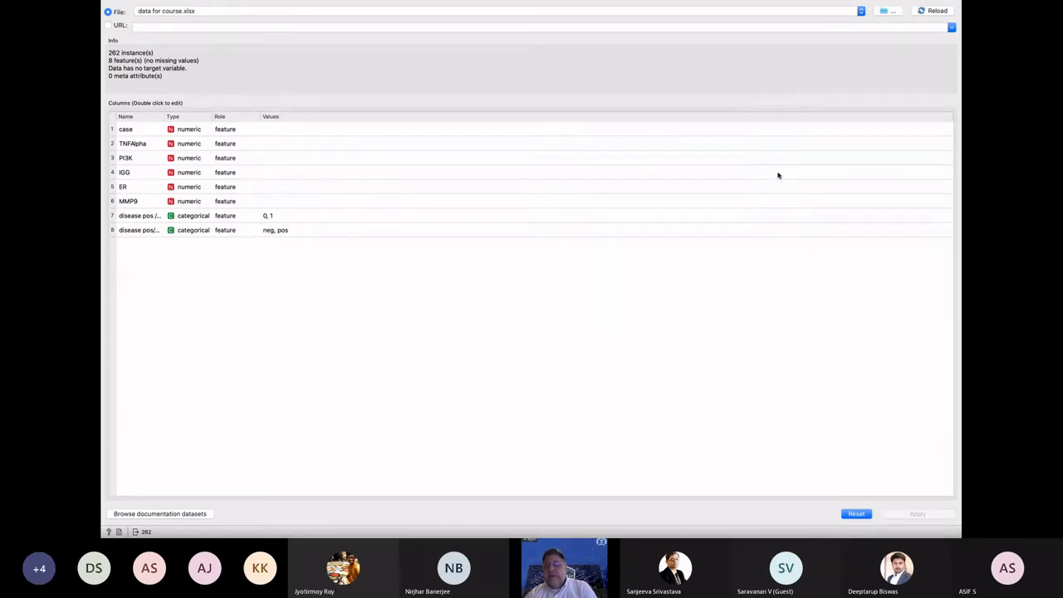
pyautogui.click(935, 11)
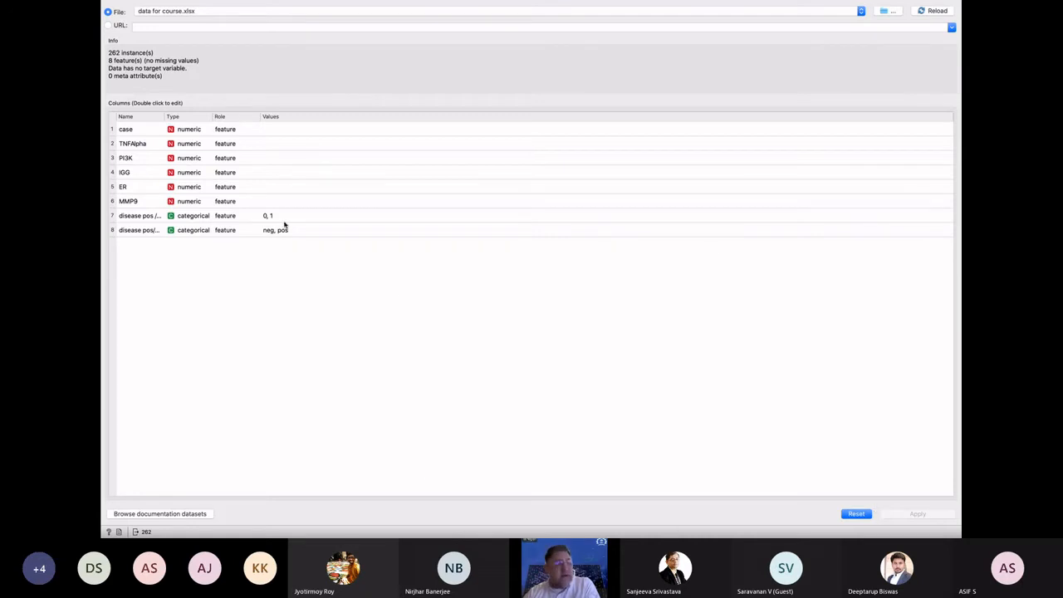
# Take the File window out of full screen, close it and return to the workflow canvas
pyautogui.moveTo(380, 0)
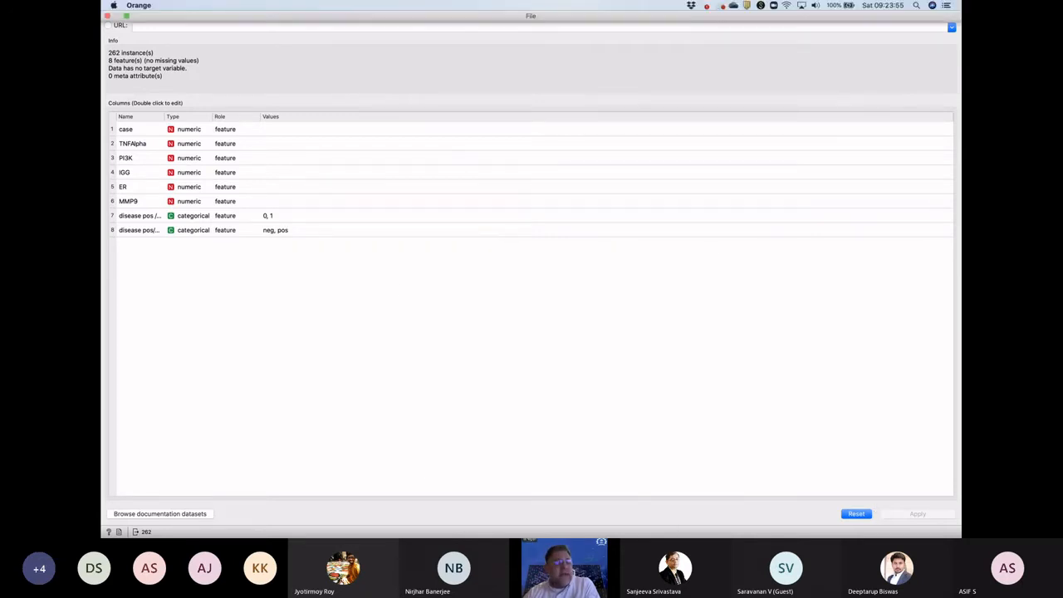
pyautogui.click(127, 17)
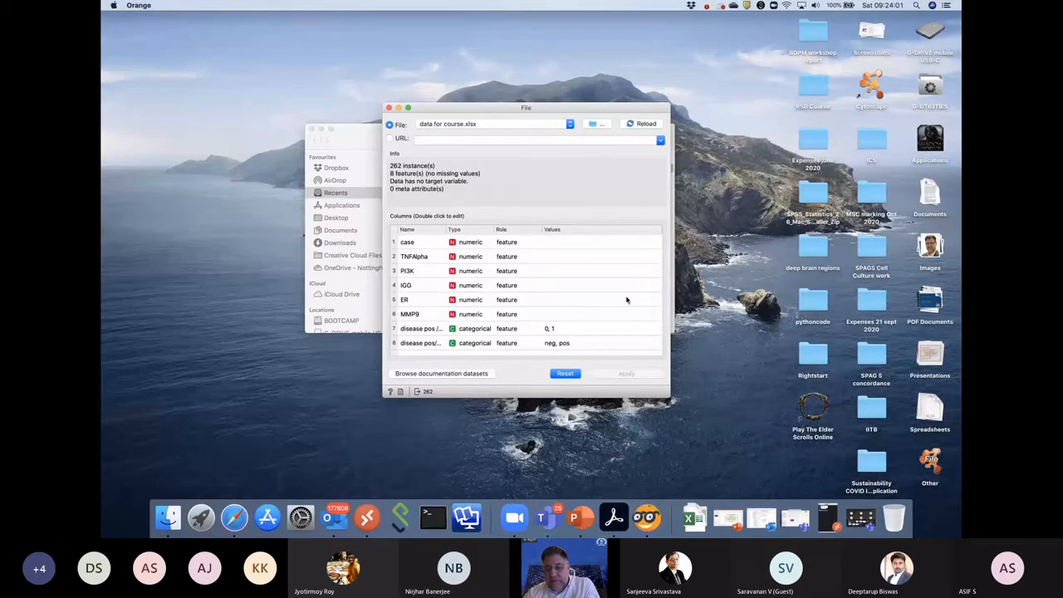
pyautogui.moveTo(479, 110); pyautogui.dragTo(439, 119)
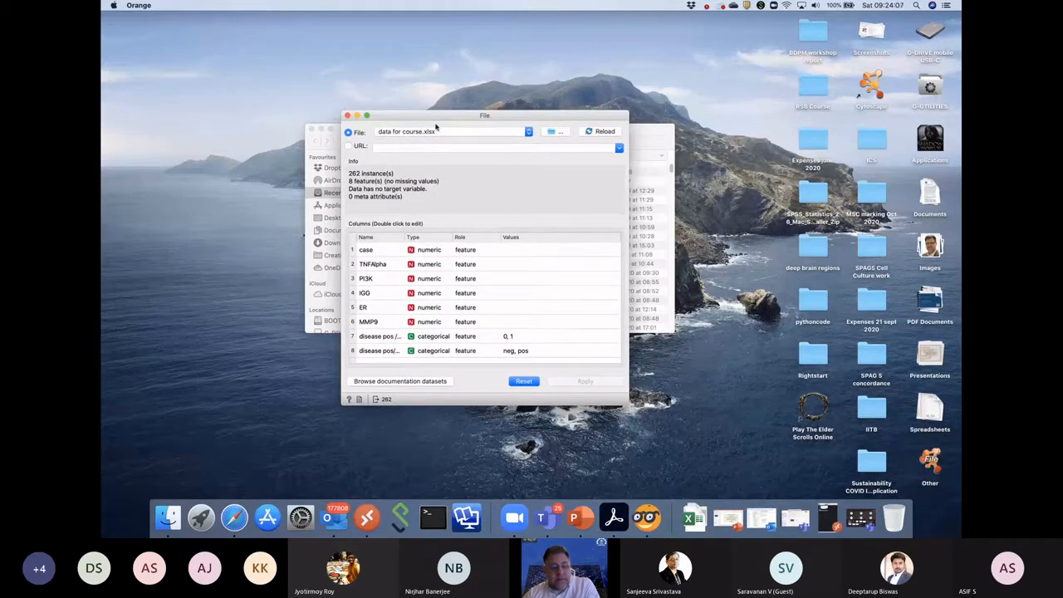
pyautogui.click(468, 131)
pyautogui.click(467, 131)
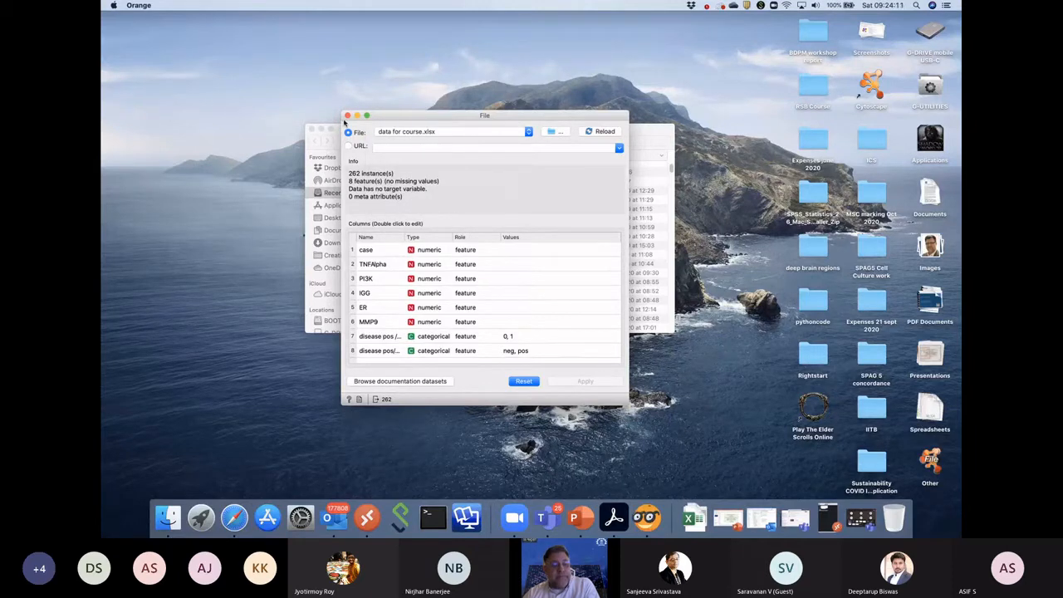
pyautogui.click(348, 116)
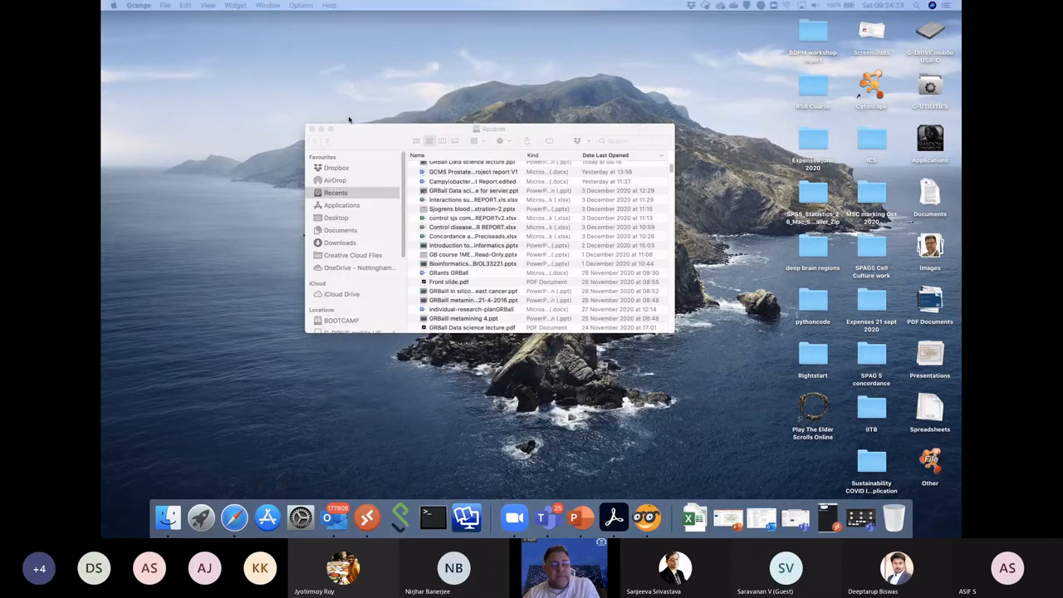
pyautogui.click(656, 528)
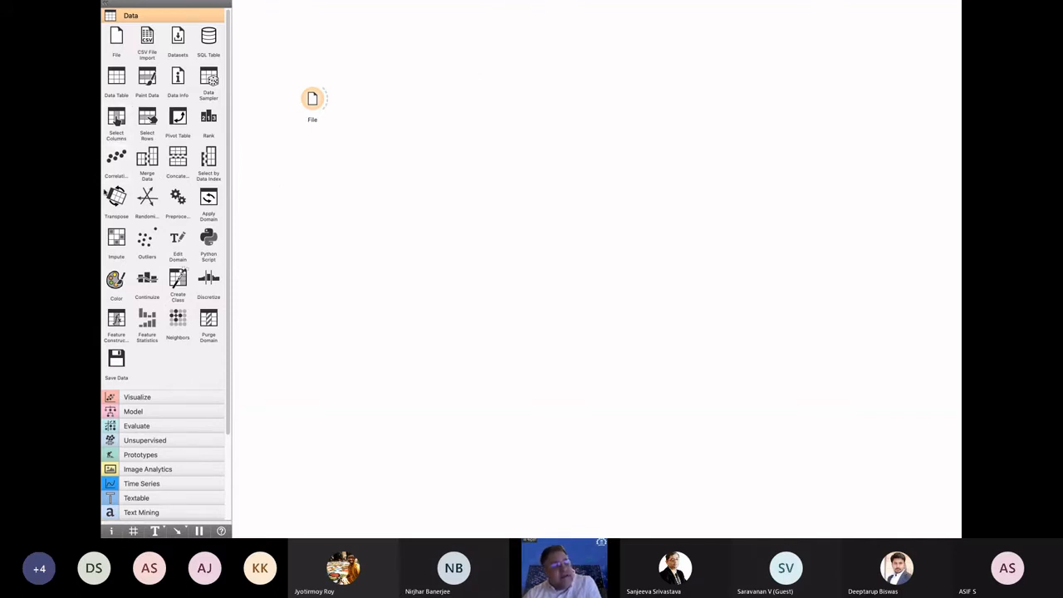
# Add a Select Columns widget beside the File widget and open its help page
pyautogui.moveTo(113, 121); pyautogui.dragTo(390, 84)
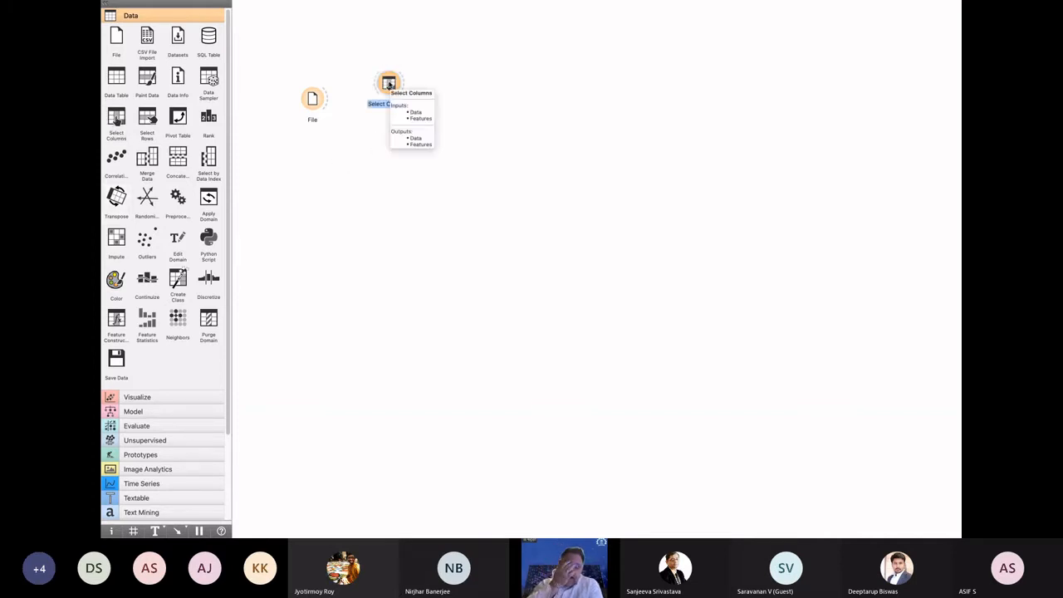
pyautogui.click(495, 190)
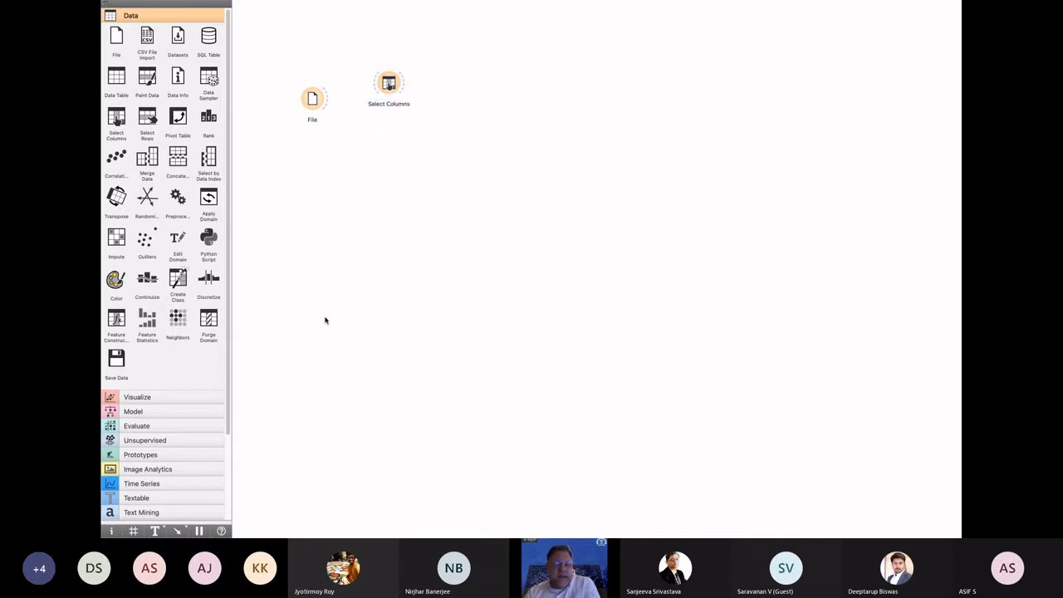
pyautogui.rightClick(386, 92)
pyautogui.click(406, 155)
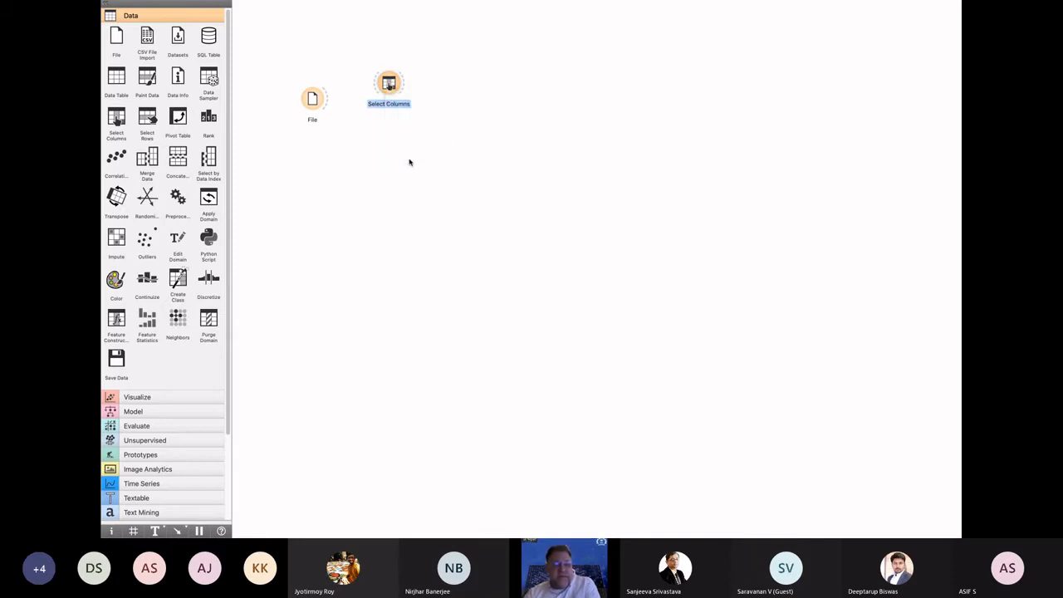
pyautogui.rightClick(397, 86)
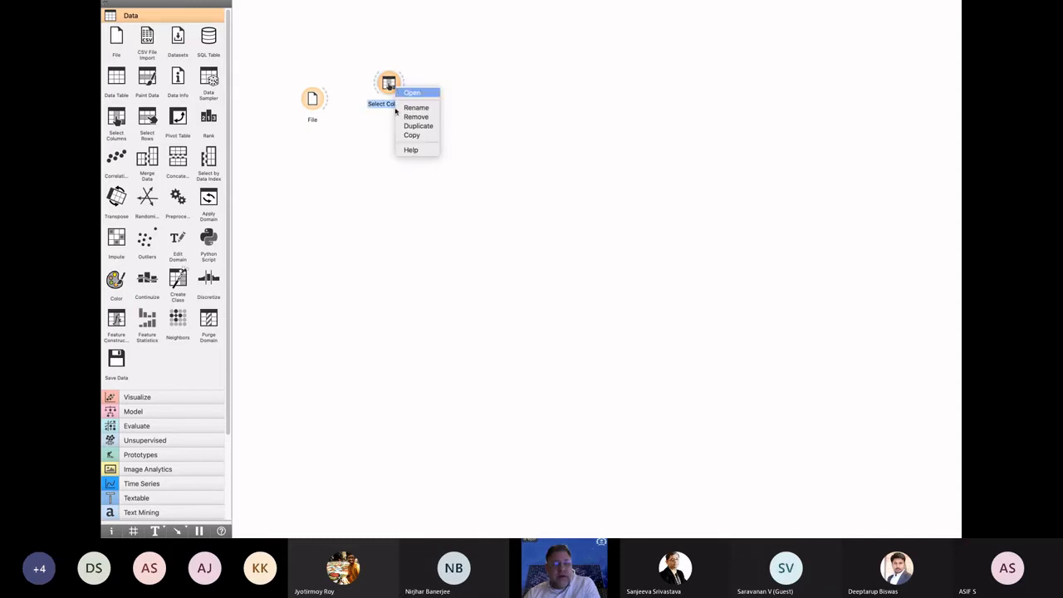
pyautogui.click(407, 151)
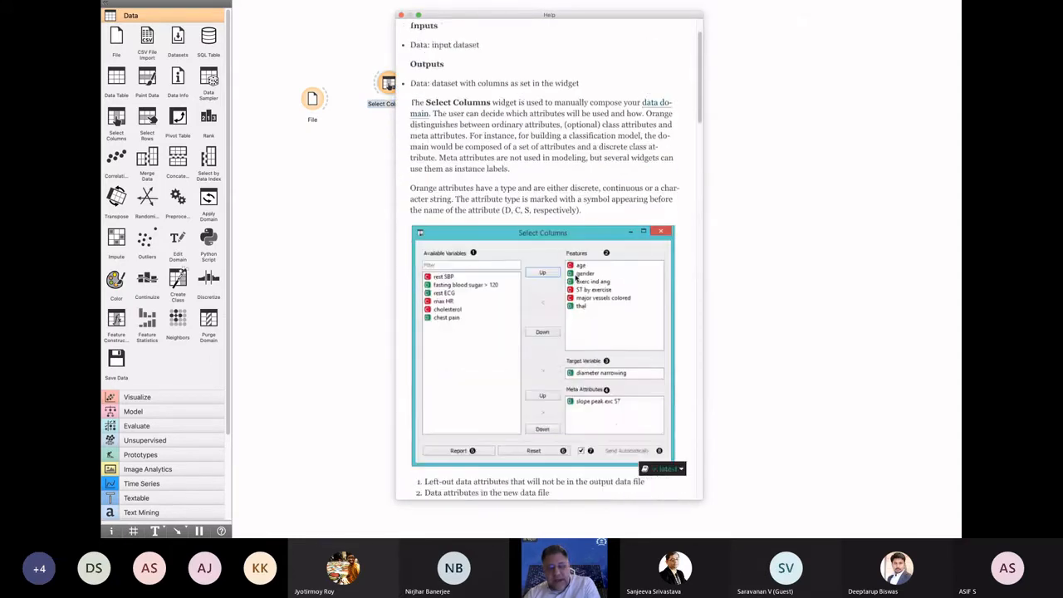
# Read the Select Columns help on its settings and example workflows, and close the help window
pyautogui.scroll(-15, 576, 278)
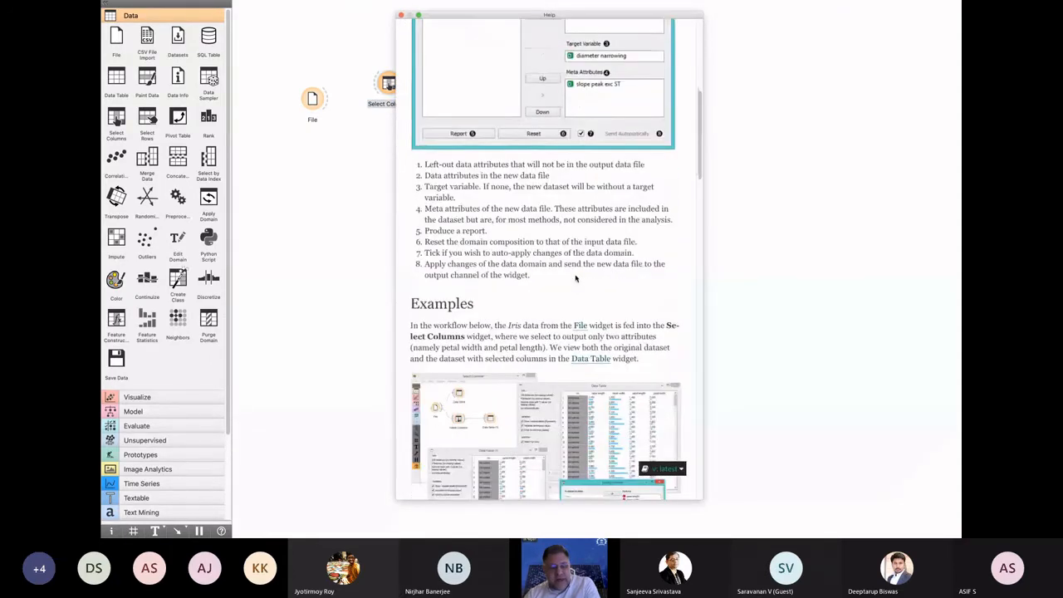
pyautogui.scroll(-8, 575, 278)
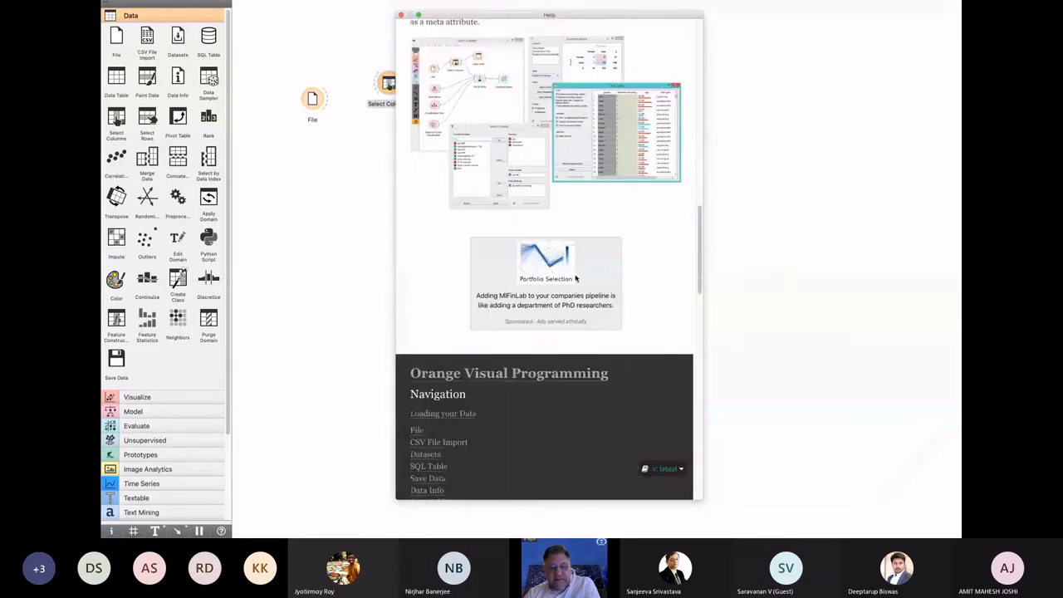
pyautogui.scroll(-2, 576, 278)
pyautogui.scroll(15, 576, 278)
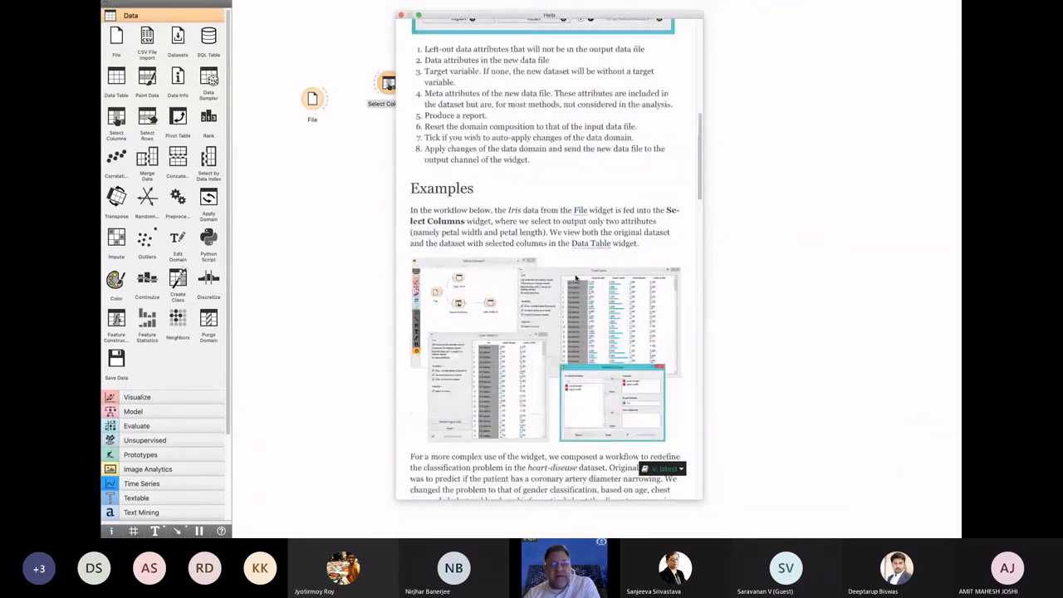
pyautogui.click(401, 17)
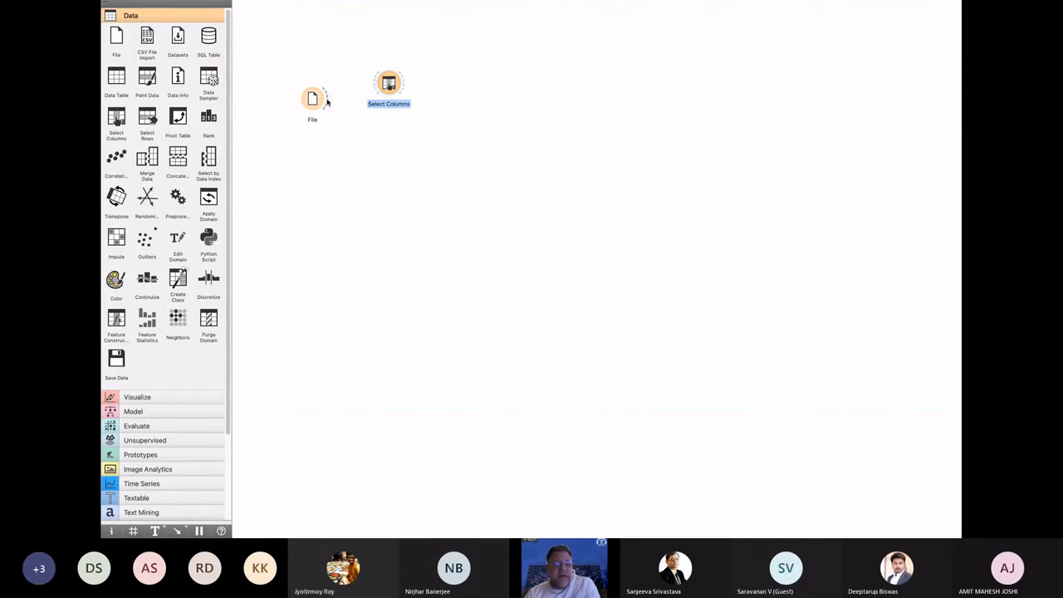
# Connect the File widget to Select Columns and confirm the Data-to-Data link between them
pyautogui.moveTo(326, 100); pyautogui.dragTo(376, 83)
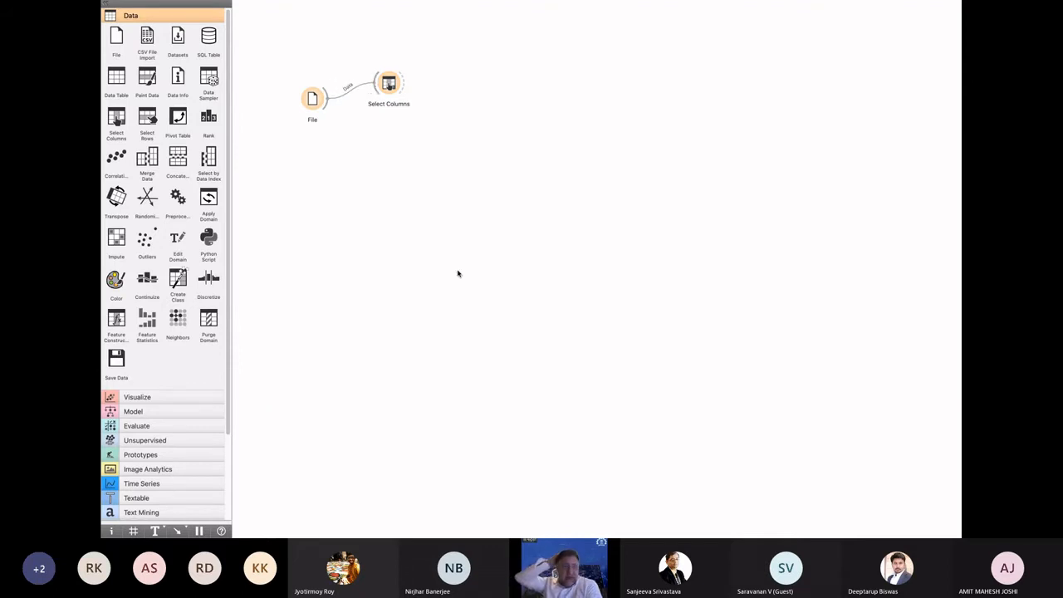
pyautogui.doubleClick(358, 87)
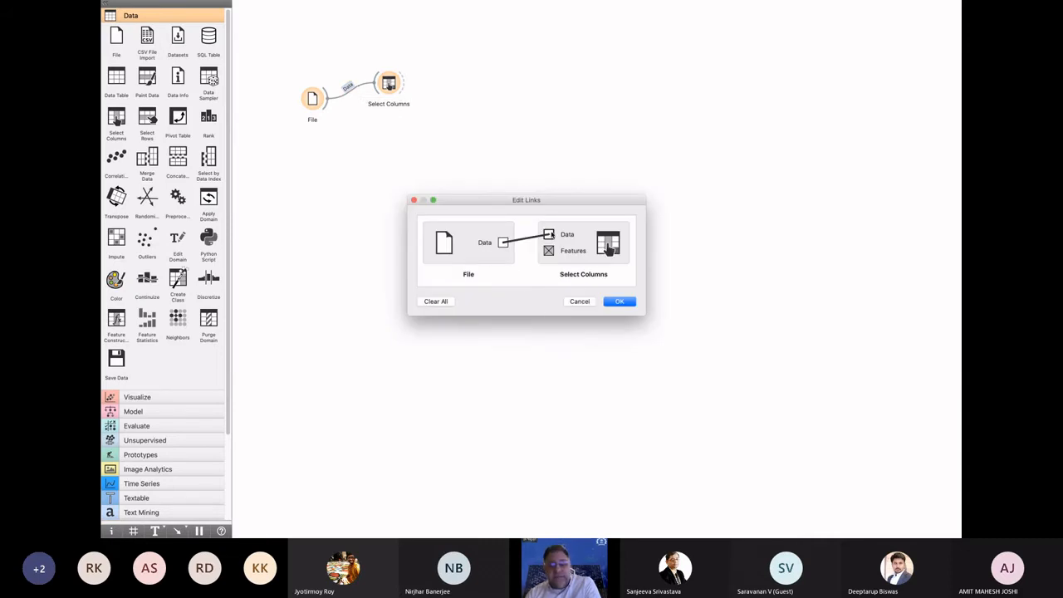
pyautogui.click(618, 302)
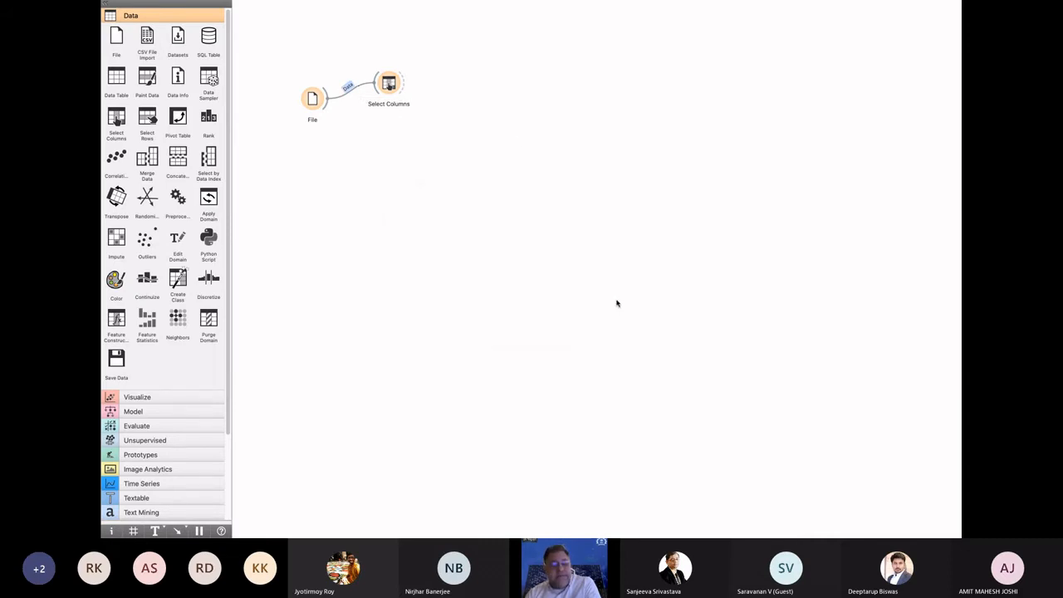
# In Select Columns, move disease pos /neg and disease pos/neg from the features to the available variables
pyautogui.doubleClick(384, 80)
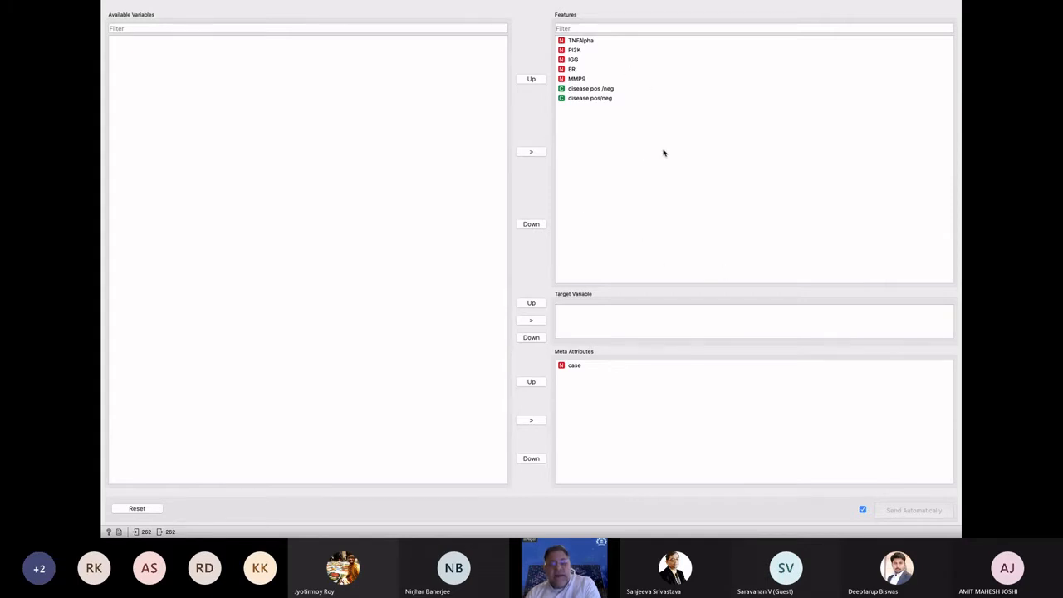
pyautogui.click(579, 89)
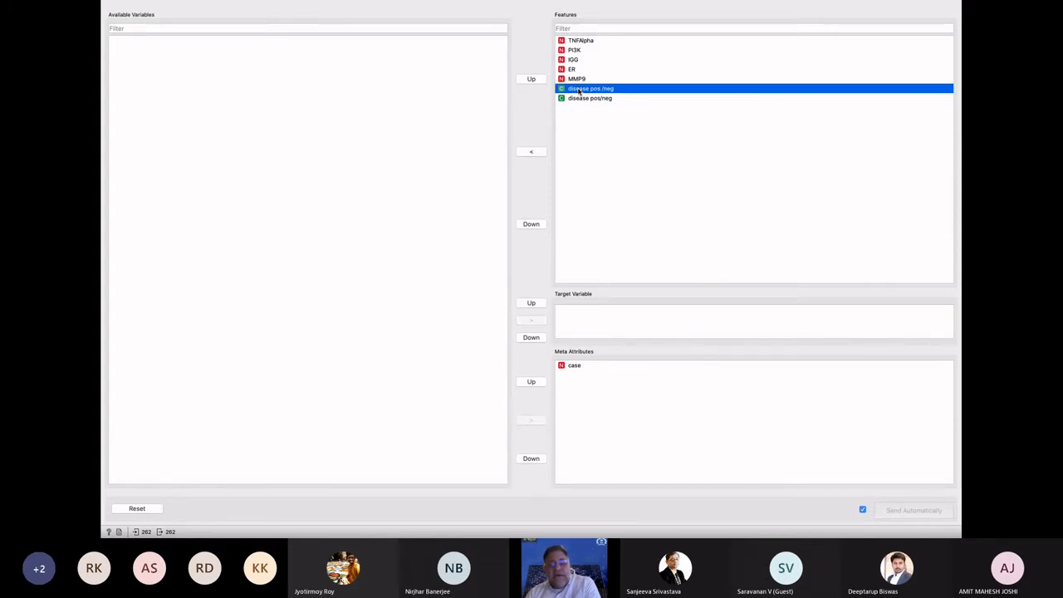
pyautogui.click(533, 152)
pyautogui.click(589, 90)
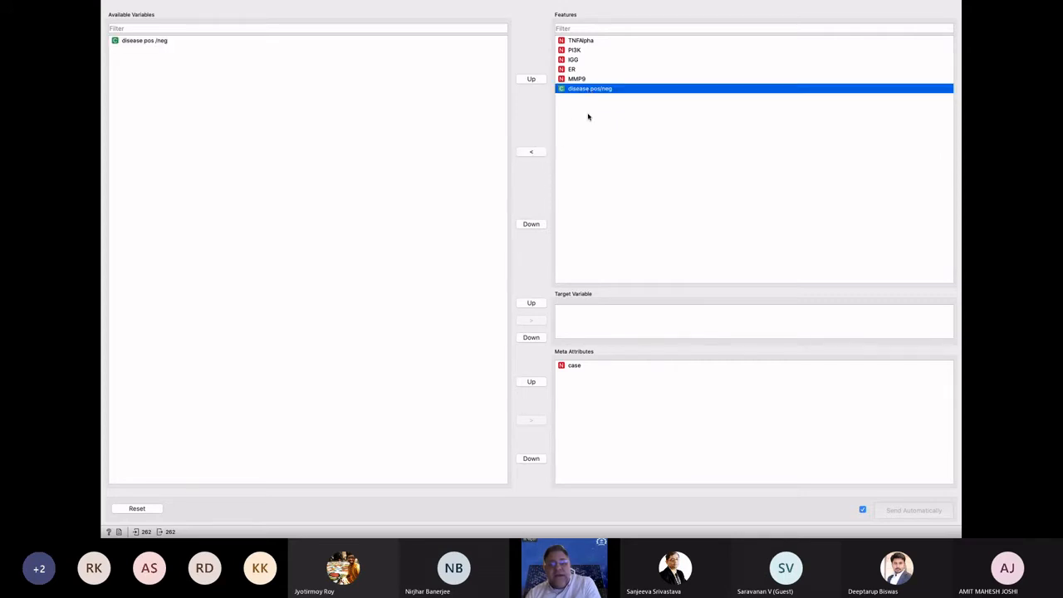
pyautogui.click(540, 154)
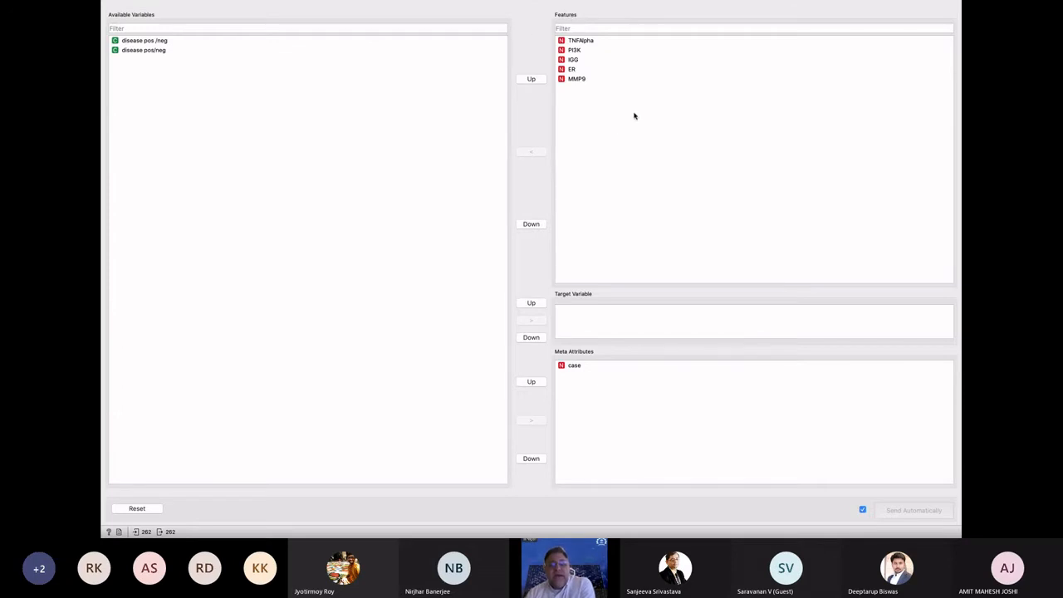
# Set disease pos /neg as the target variable, recheck the column assignment and close the Select Columns window
pyautogui.click(141, 43)
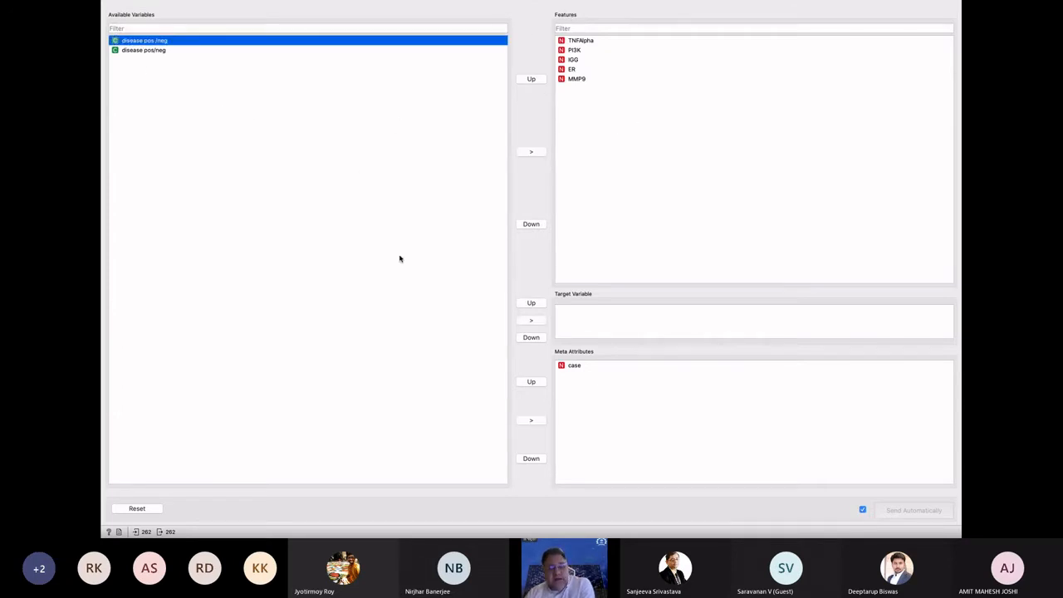
pyautogui.click(531, 320)
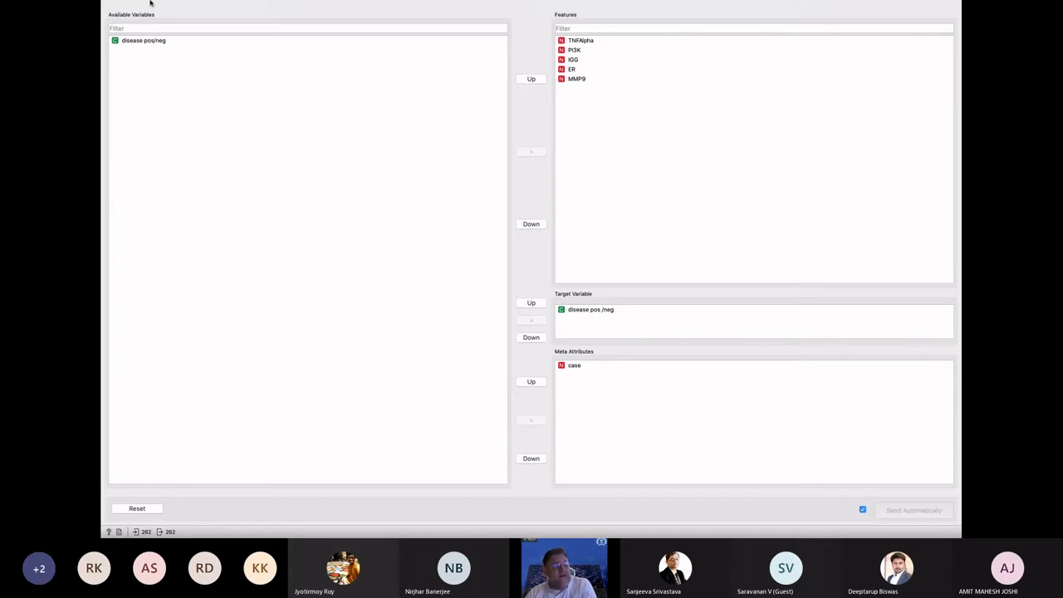
pyautogui.moveTo(150, 4)
pyautogui.click(107, 17)
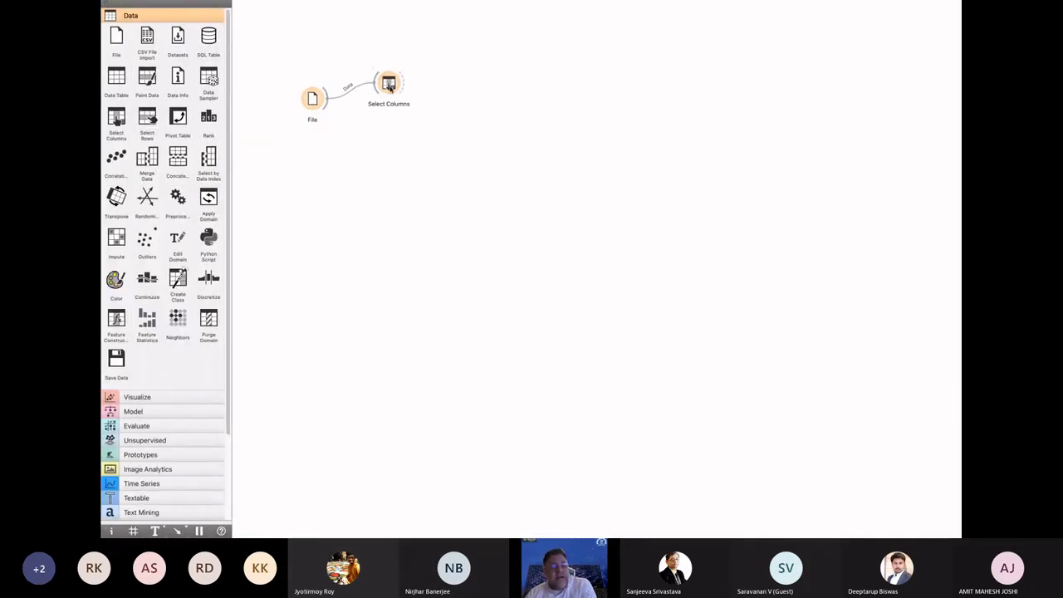
pyautogui.doubleClick(390, 85)
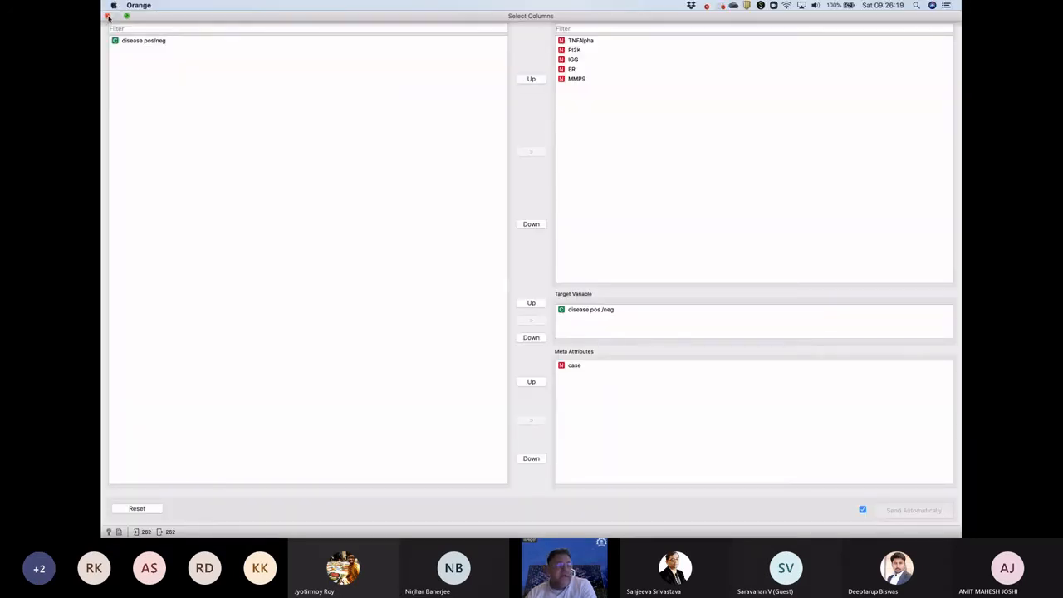
pyautogui.click(107, 17)
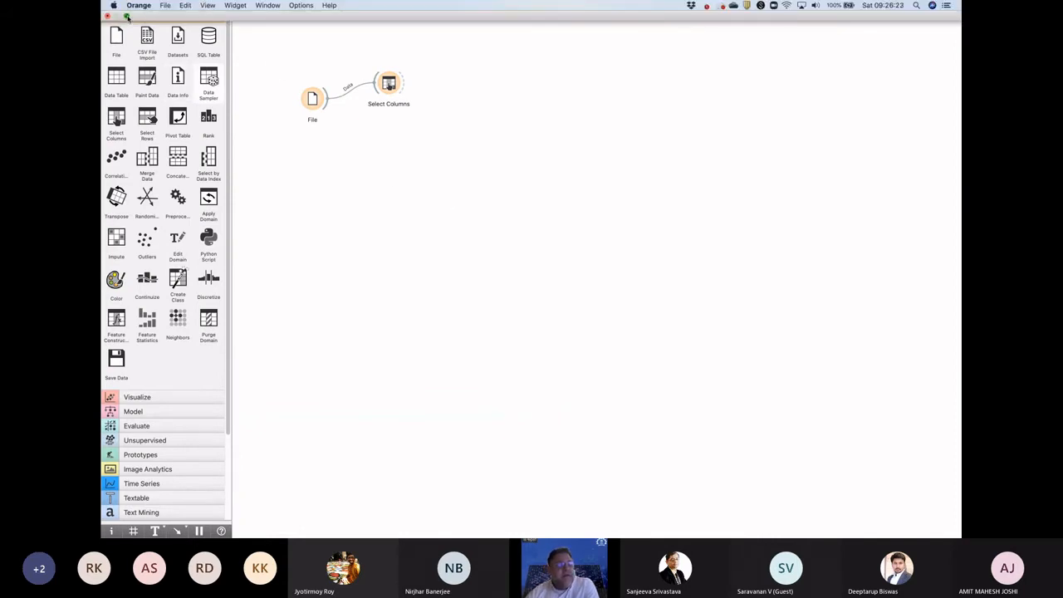
# Add a PCA widget beside Select Columns, connect Select Columns to it and confirm the Data-to-Data link
pyautogui.click(126, 16)
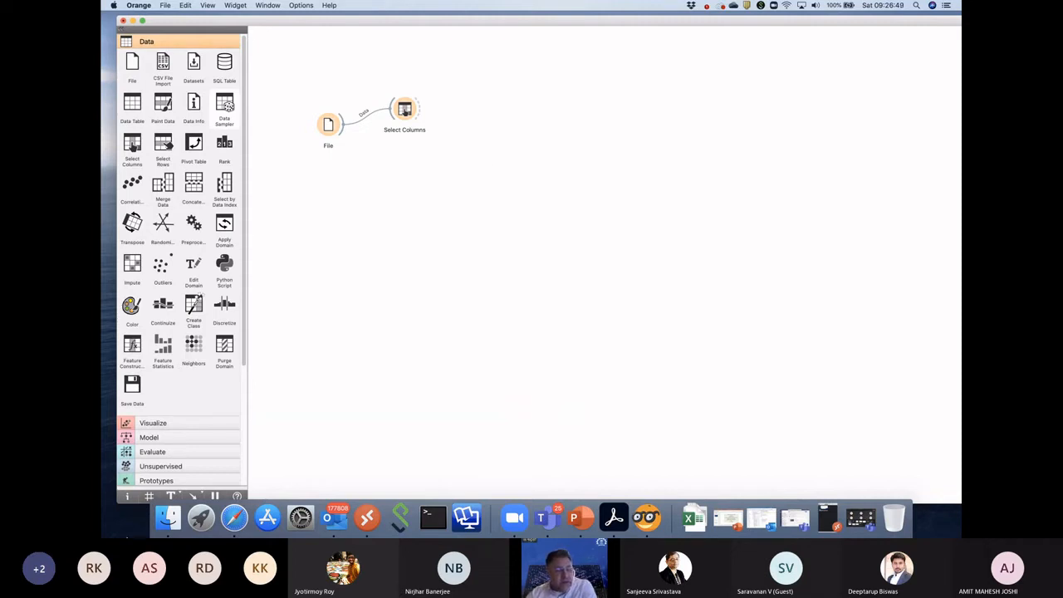
pyautogui.click(162, 467)
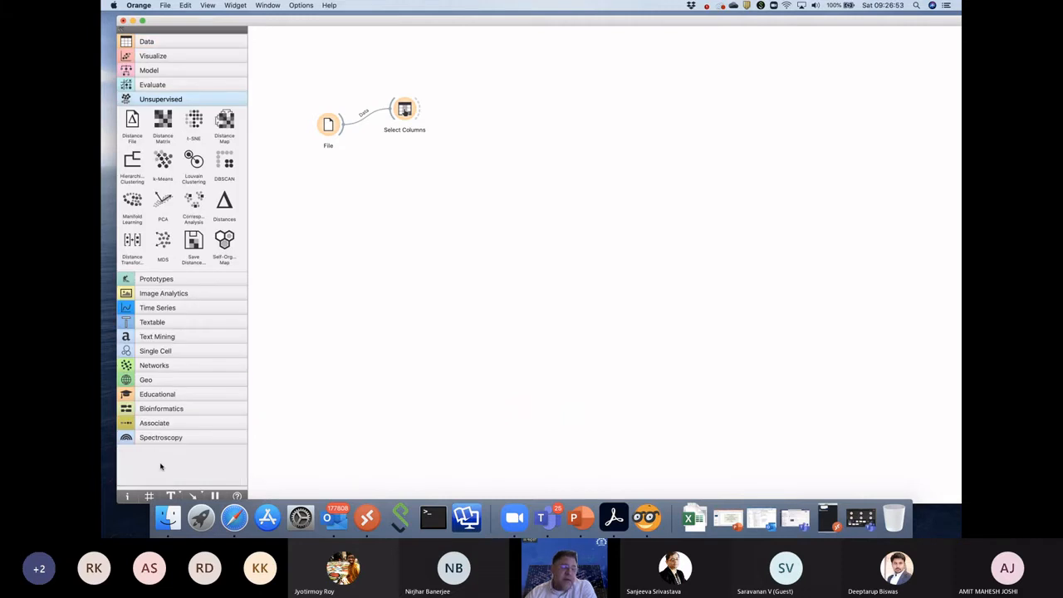
pyautogui.moveTo(162, 201); pyautogui.dragTo(478, 76)
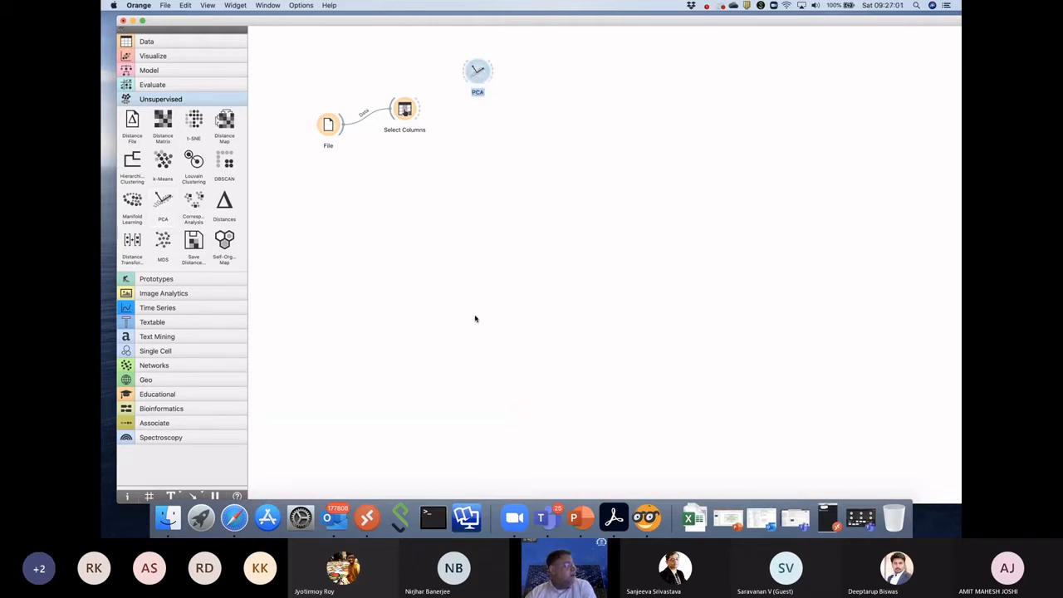
pyautogui.moveTo(421, 110); pyautogui.dragTo(465, 74)
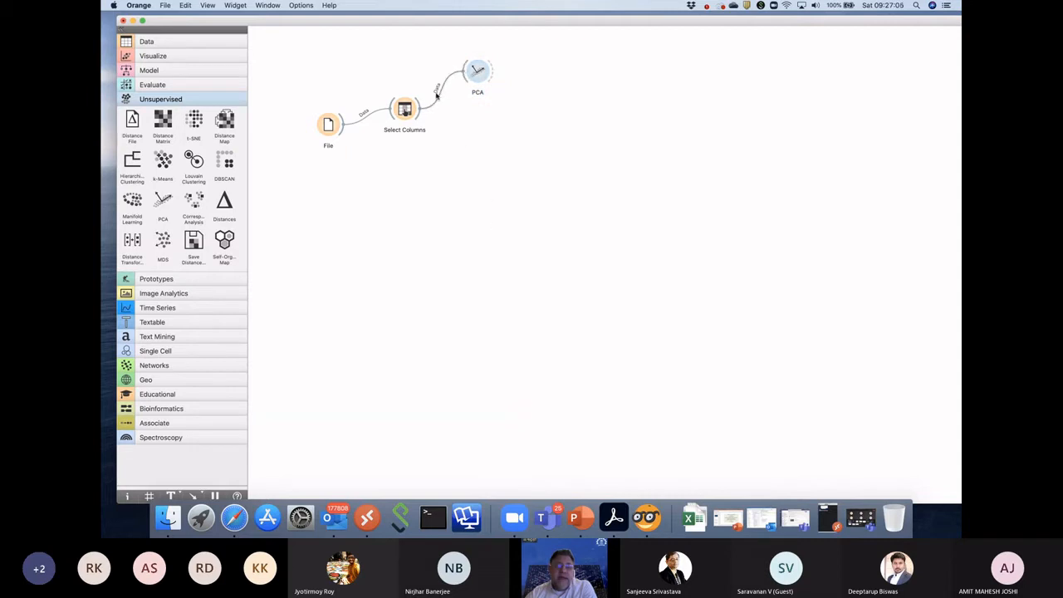
pyautogui.doubleClick(437, 95)
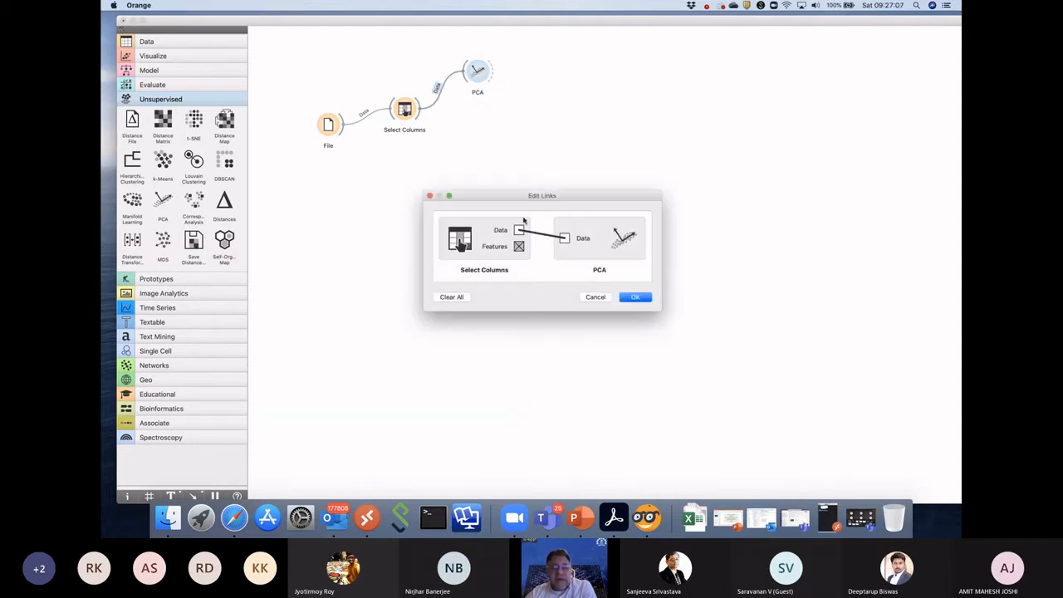
pyautogui.click(640, 299)
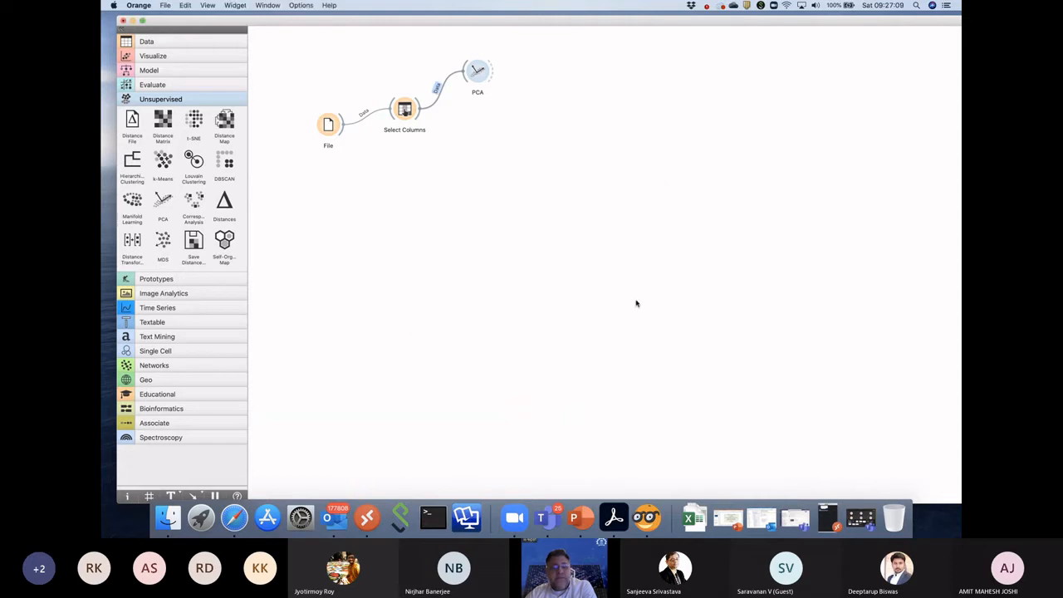
# Compare the explained variance at 1 and 4 principal components in PCA, return the selection to 3 components and close the PCA window
pyautogui.doubleClick(478, 70)
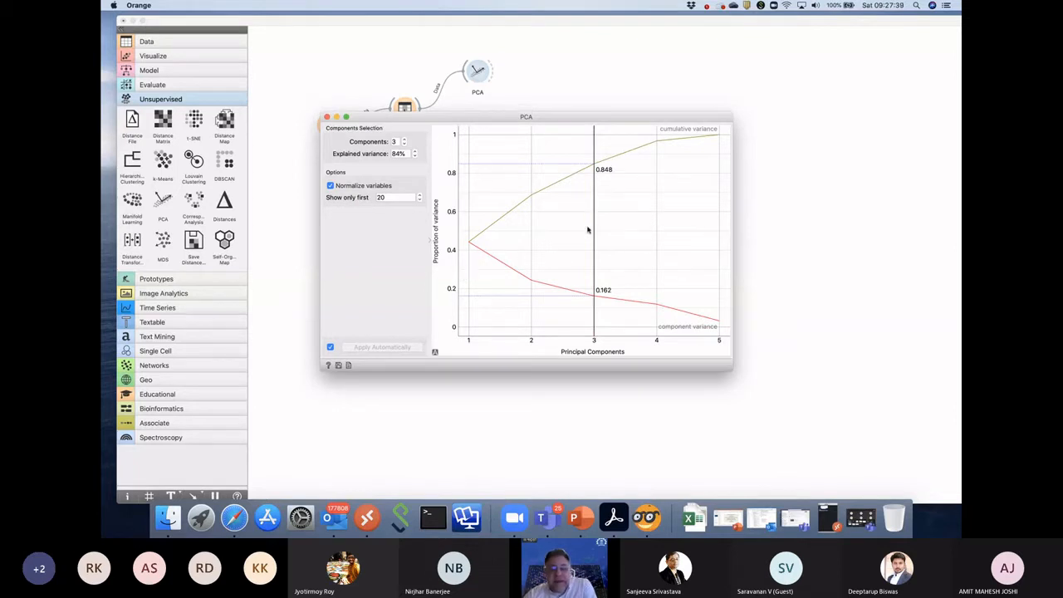
pyautogui.moveTo(591, 230); pyautogui.dragTo(477, 242)
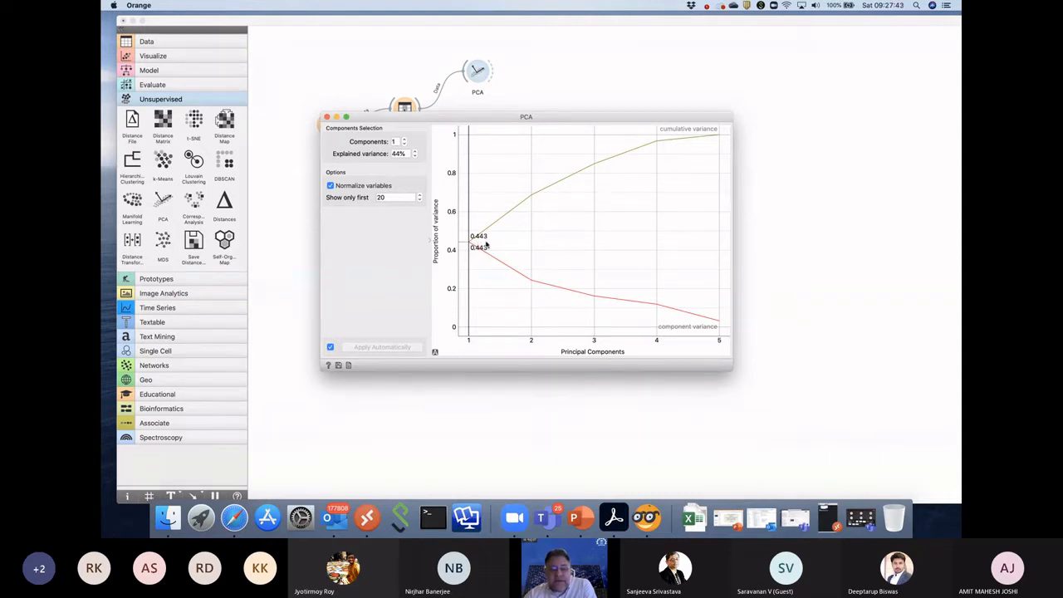
pyautogui.moveTo(487, 246); pyautogui.dragTo(656, 242)
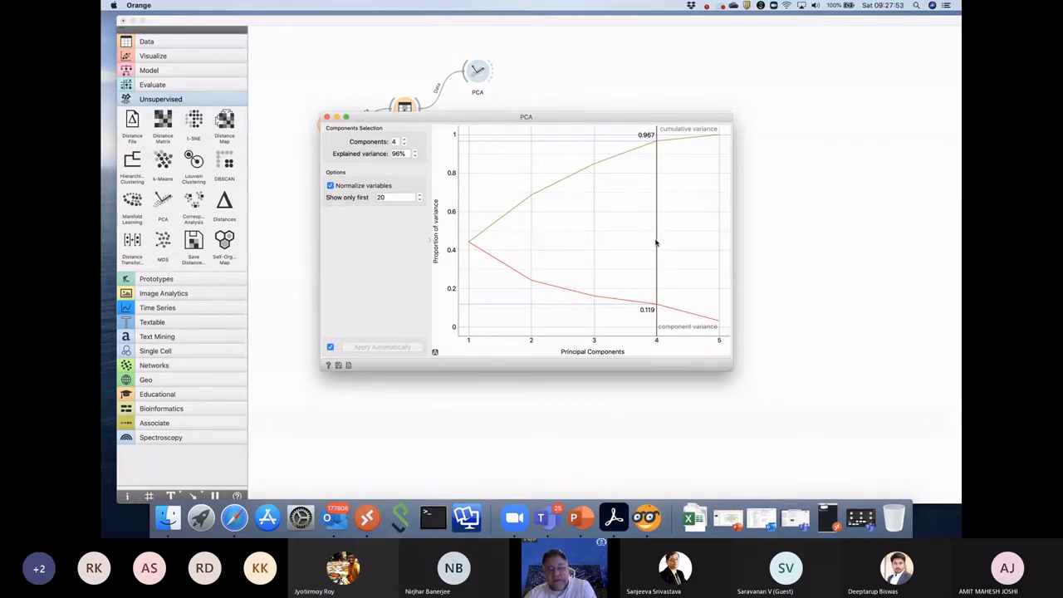
pyautogui.moveTo(655, 242); pyautogui.dragTo(620, 243)
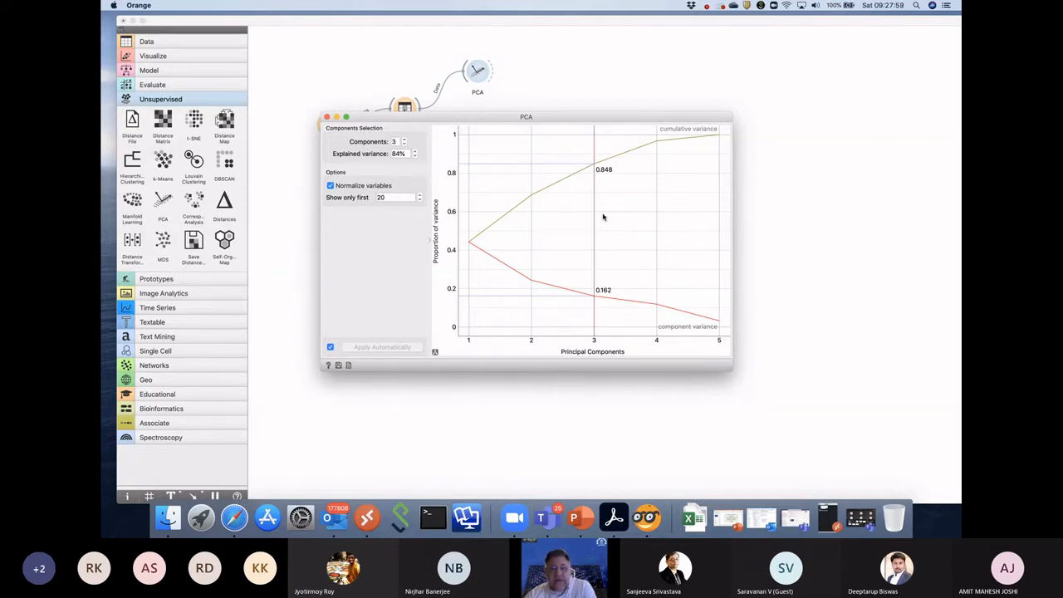
pyautogui.click(327, 117)
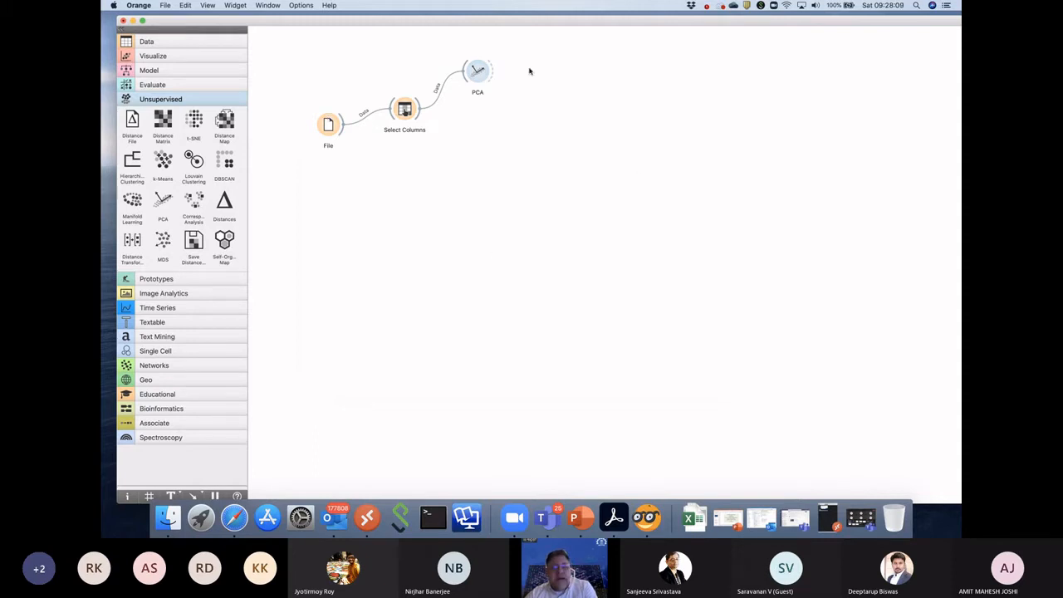
# Add a Data Table widget after PCA, connect PCA's Data output to it and open the table
pyautogui.click(188, 42)
pyautogui.moveTo(132, 103); pyautogui.dragTo(550, 56)
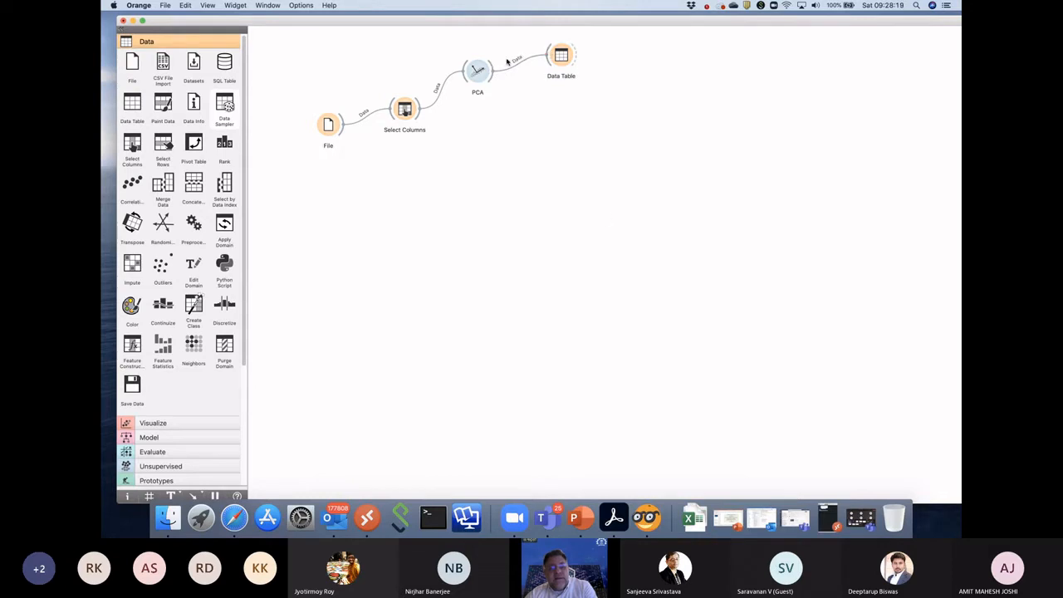
pyautogui.doubleClick(561, 56)
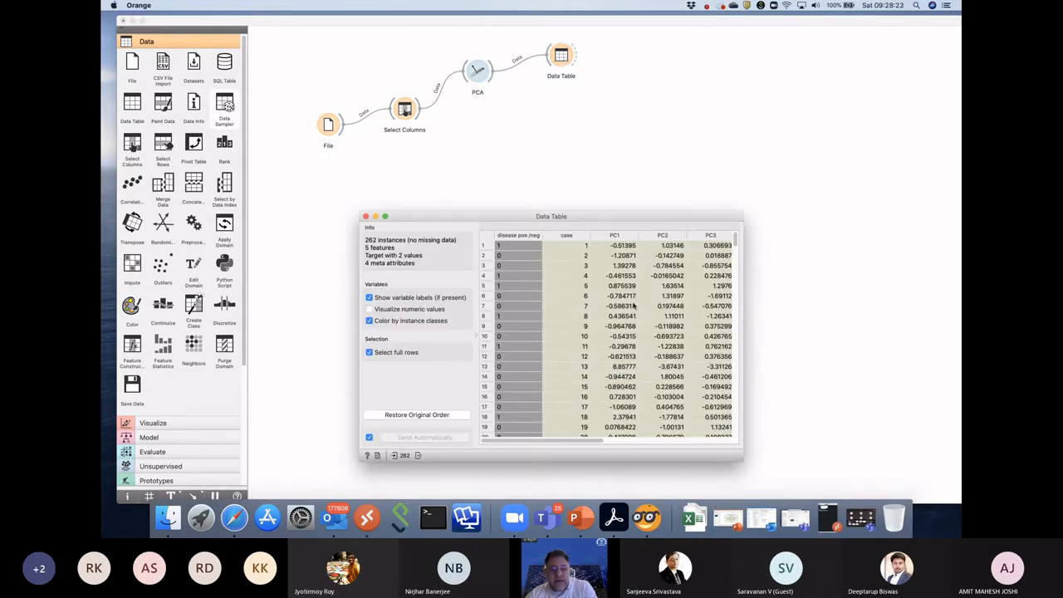
# Examine the principal component and original feature columns across the Data Table rows, and close the table window
pyautogui.scroll(-15, 634, 306)
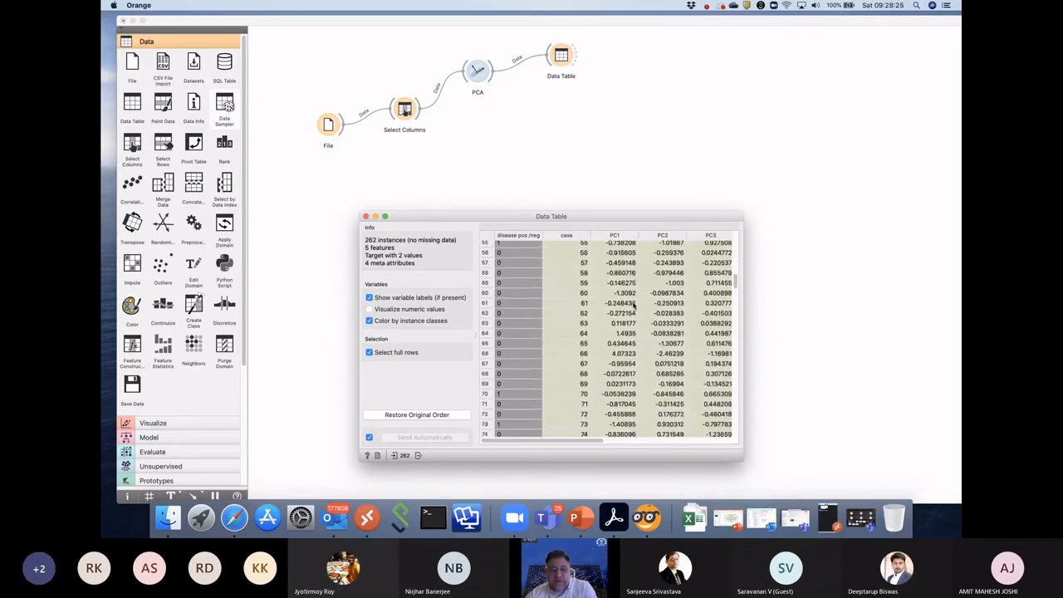
pyautogui.scroll(-15, 634, 306)
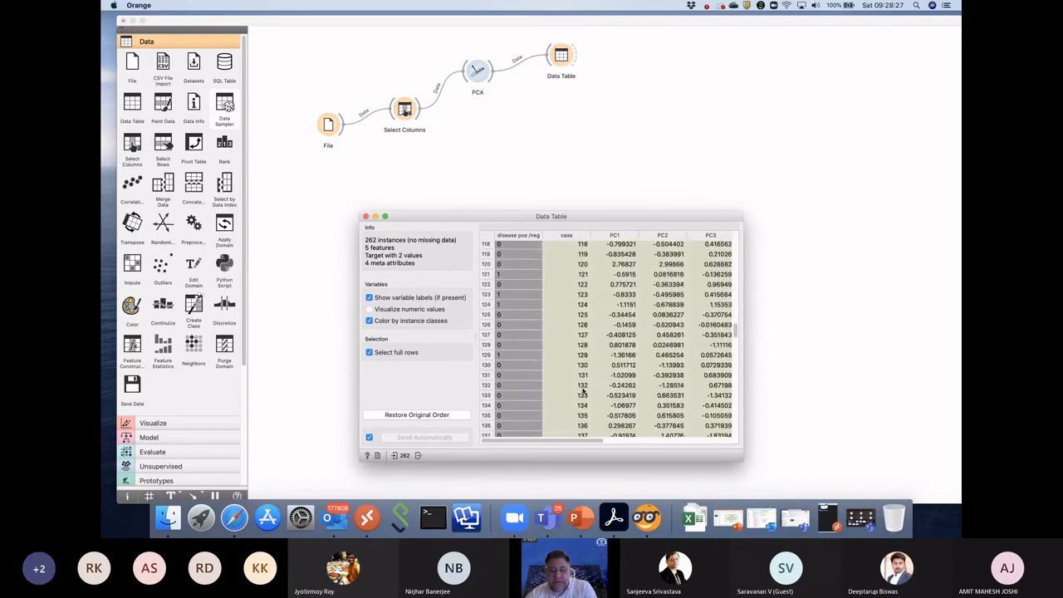
pyautogui.moveTo(578, 441); pyautogui.dragTo(733, 452)
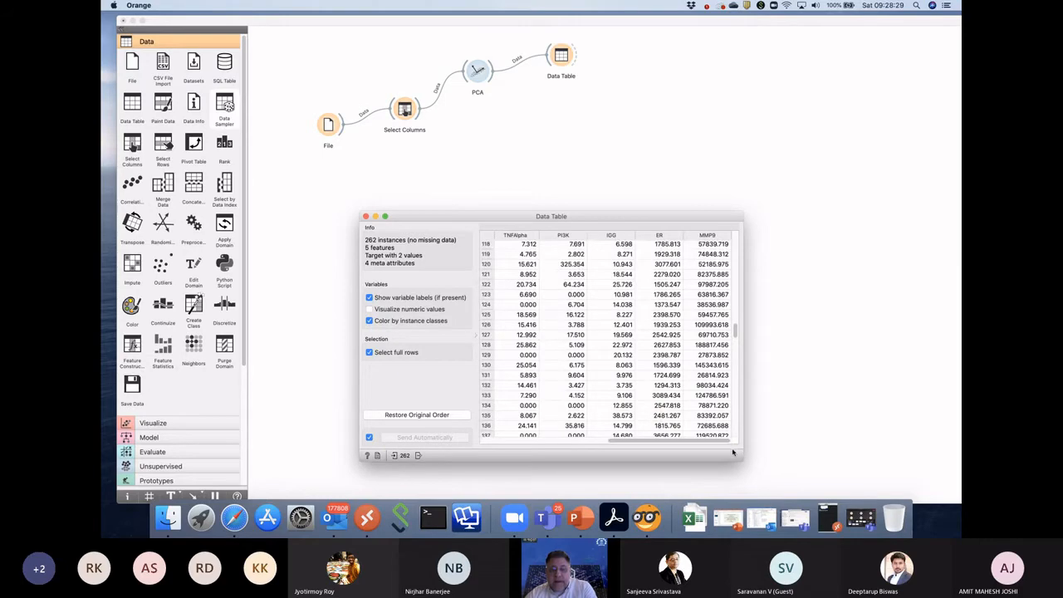
pyautogui.scroll(20, 591, 300)
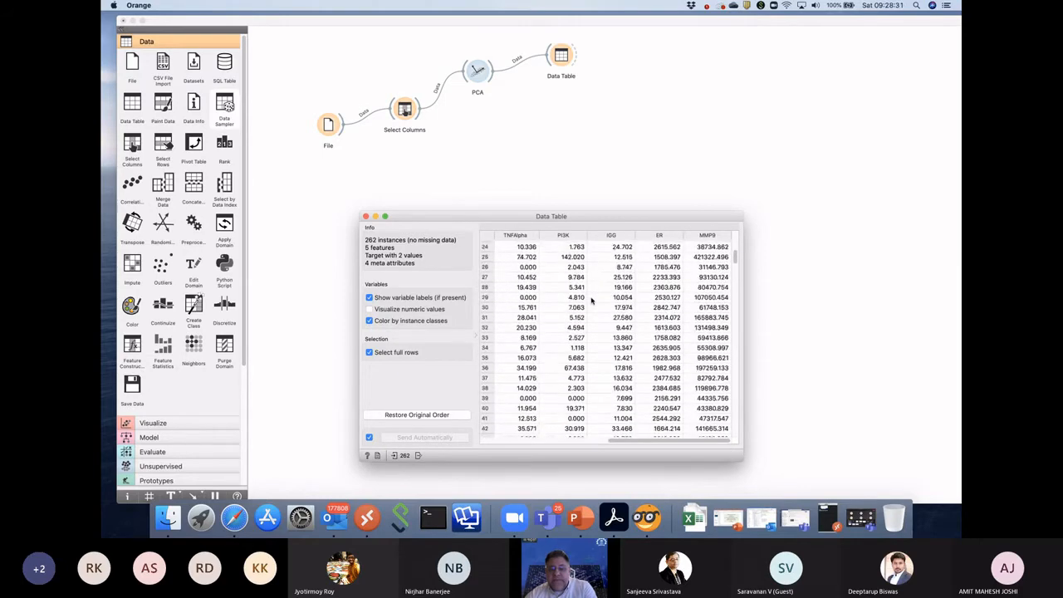
pyautogui.moveTo(659, 440); pyautogui.dragTo(472, 441)
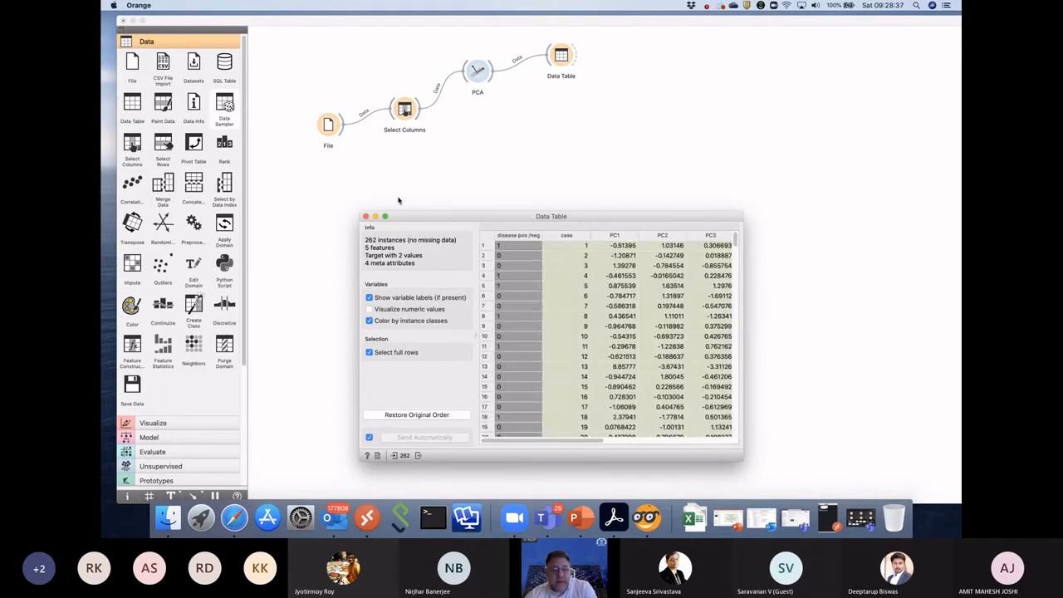
pyautogui.click(365, 217)
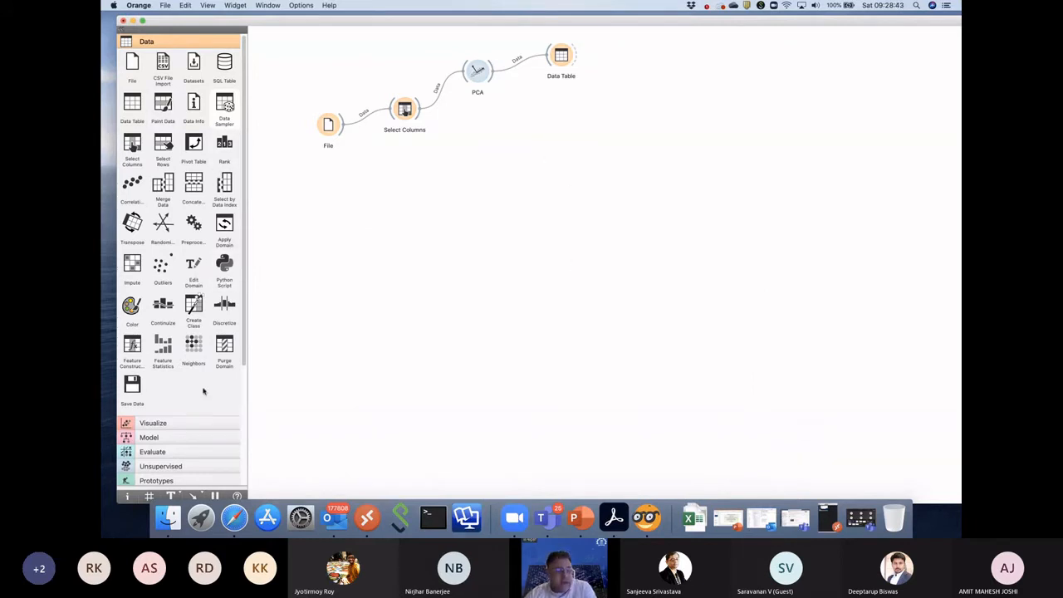
# Add a Scatter Plot widget, connect Data Table to it and change the link from Selected Data to Data-to-Data
pyautogui.click(188, 429)
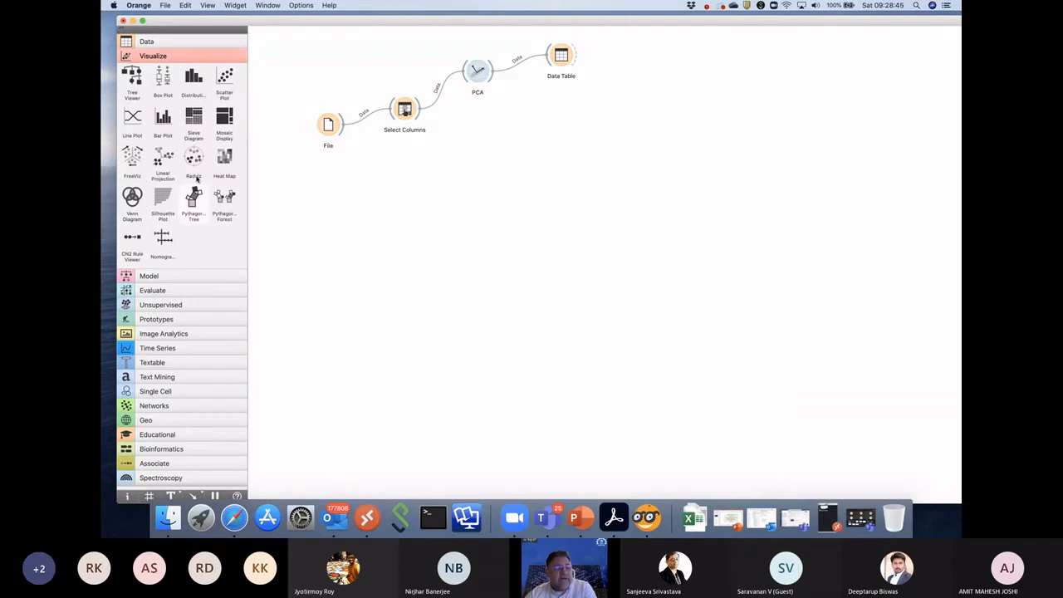
pyautogui.moveTo(225, 76)
pyautogui.mouseDown()
pyautogui.moveTo(288, 126)
pyautogui.moveTo(576, 74)
pyautogui.moveTo(636, 52)
pyautogui.moveTo(578, 57)
pyautogui.moveTo(624, 48)
pyautogui.mouseUp()
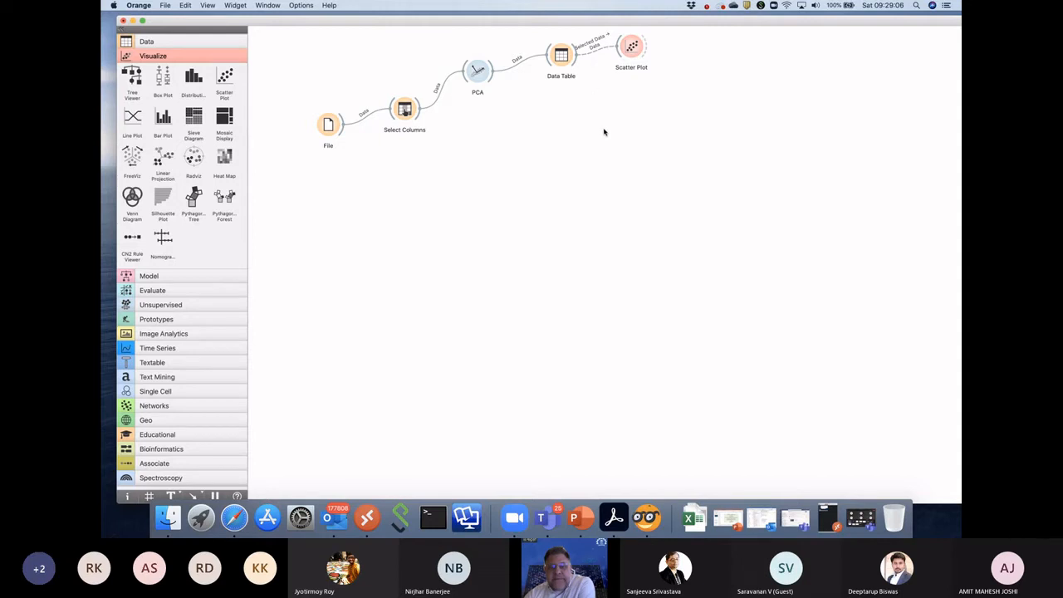
pyautogui.doubleClick(592, 57)
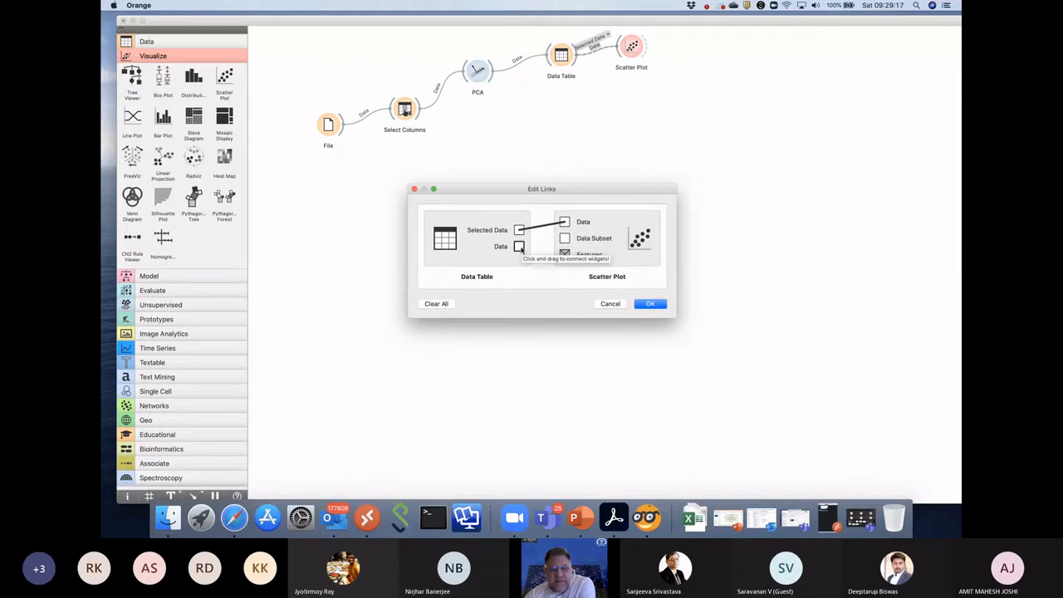
pyautogui.moveTo(521, 246); pyautogui.dragTo(563, 222)
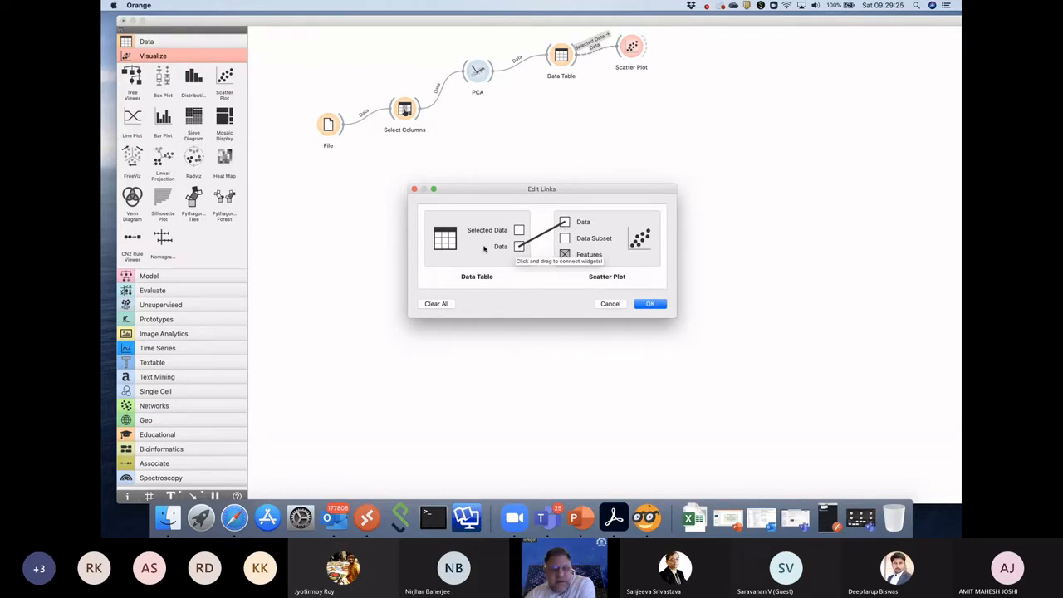
pyautogui.click(663, 306)
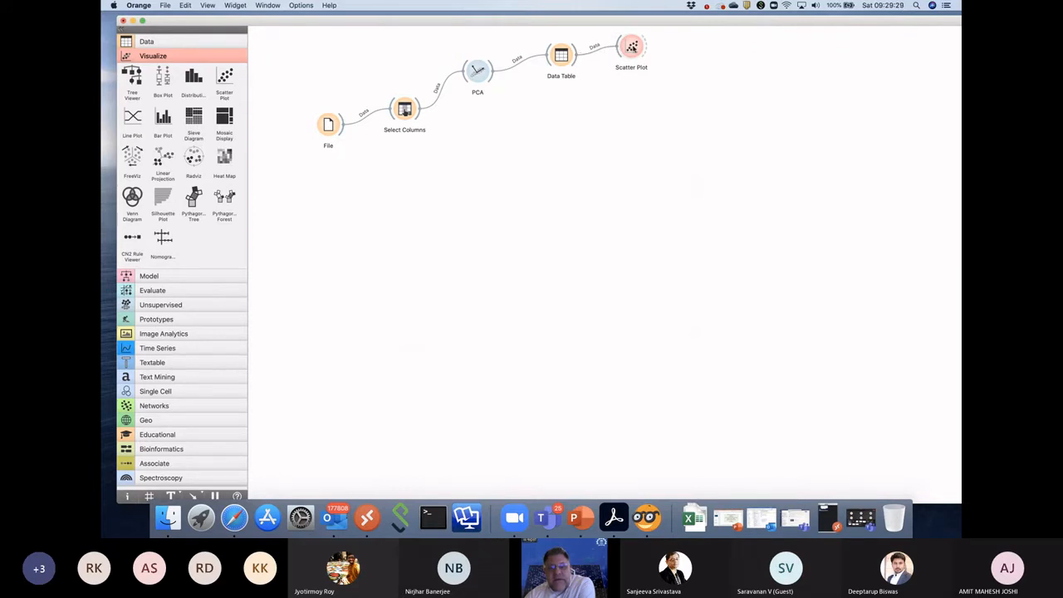
# Examine the Scatter Plot of PC1 against PC2, its informative projections dialog and display settings, and close the plot window
pyautogui.doubleClick(628, 48)
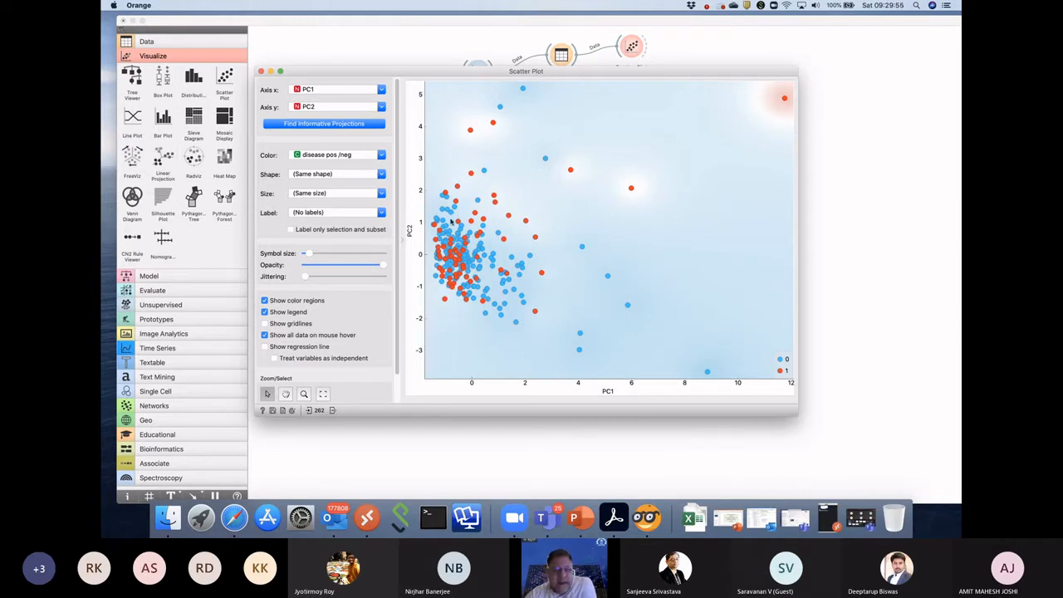
pyautogui.moveTo(462, 294)
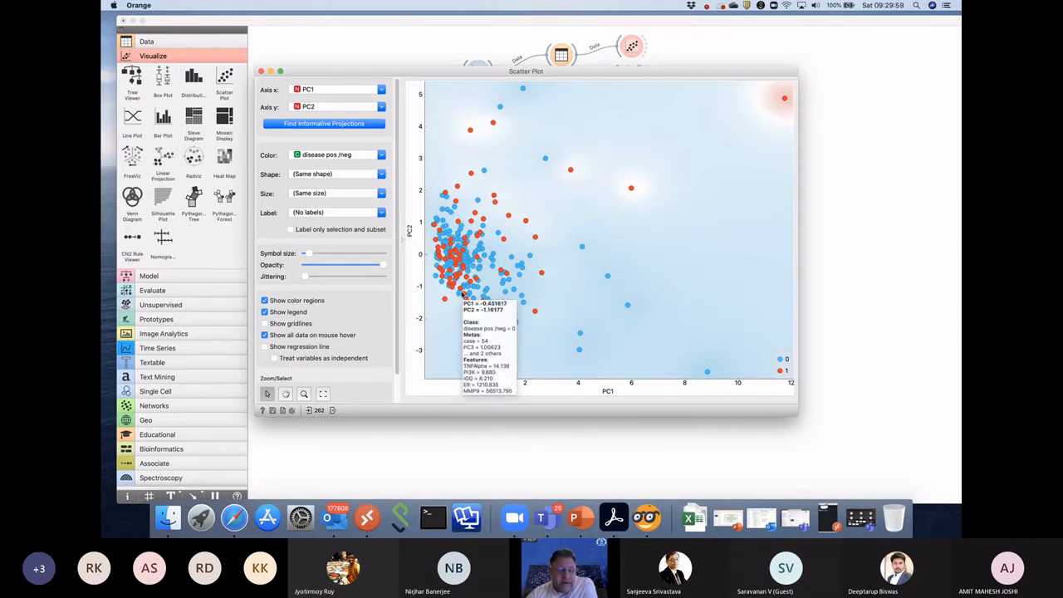
pyautogui.click(334, 127)
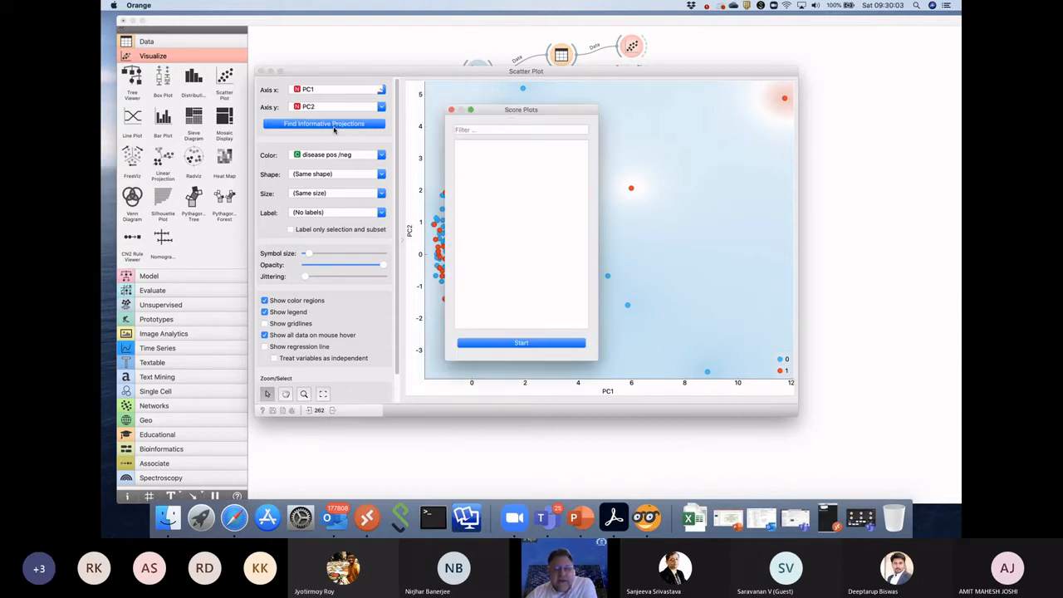
pyautogui.click(451, 111)
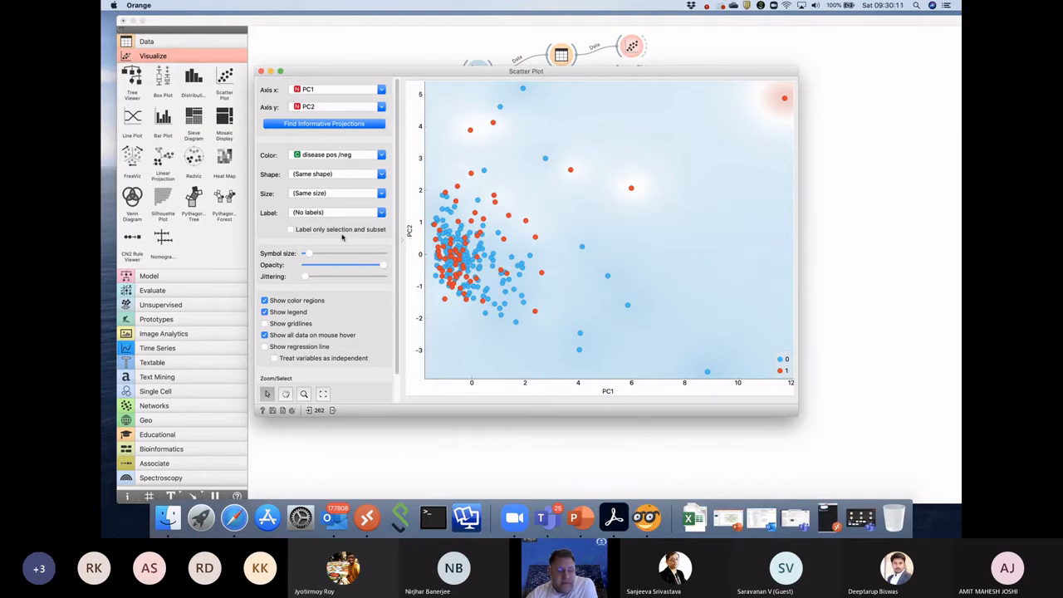
pyautogui.scroll(-2, 341, 237)
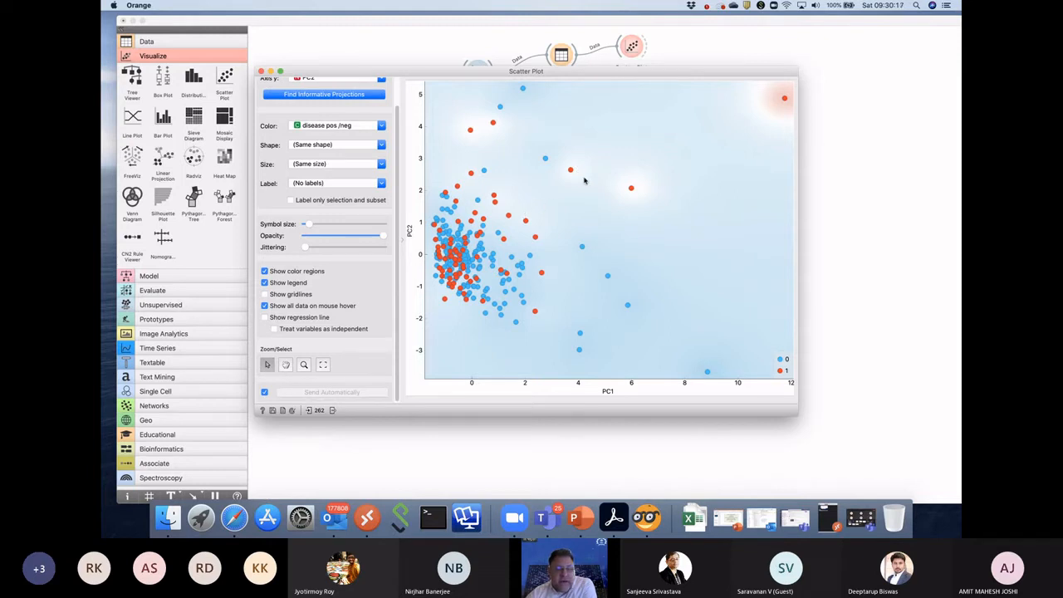
pyautogui.scroll(2, 358, 302)
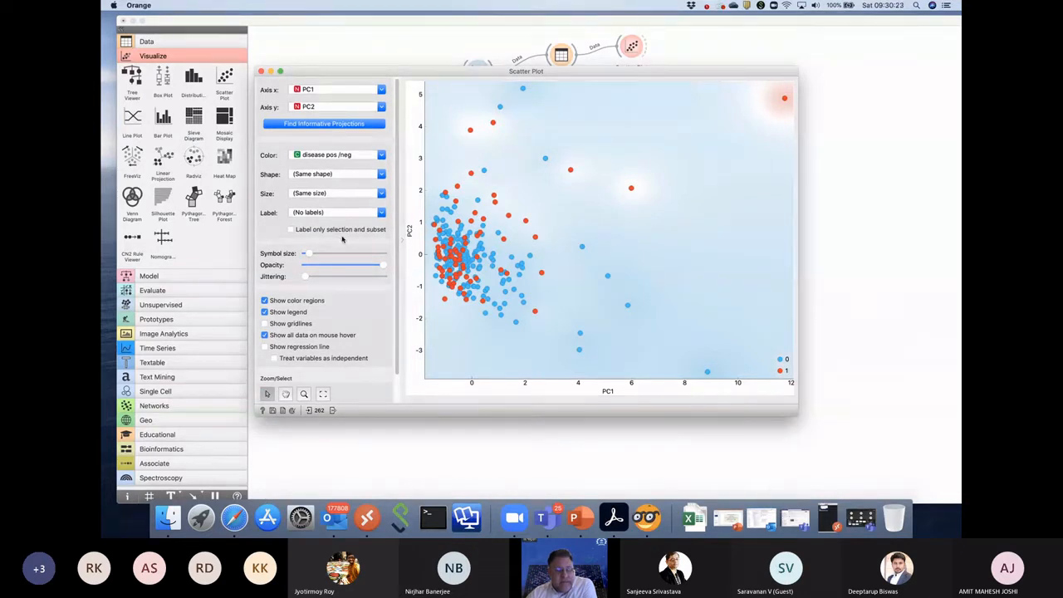
pyautogui.scroll(-2, 341, 239)
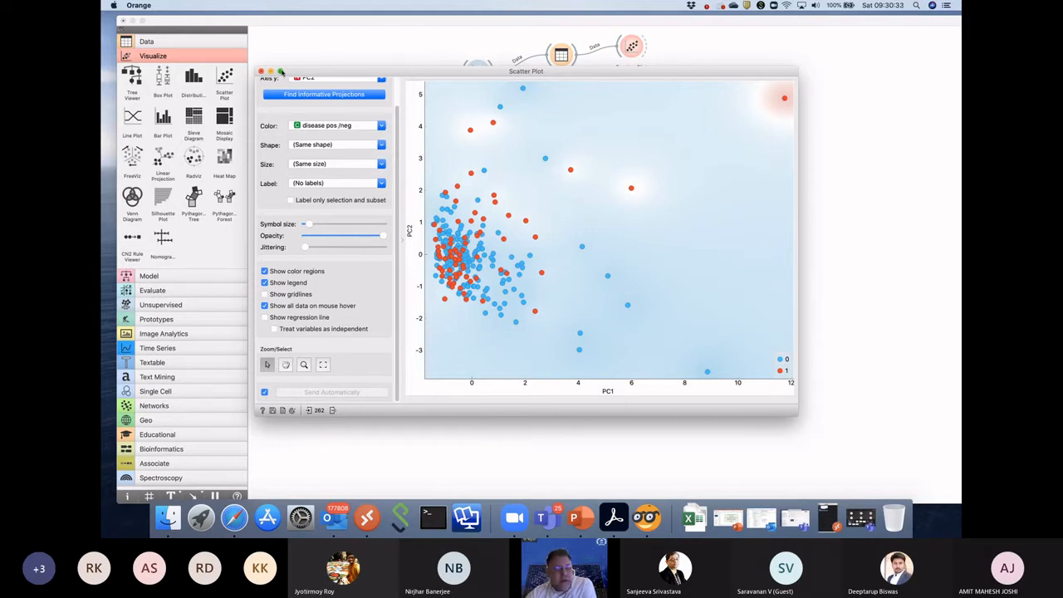
pyautogui.click(261, 73)
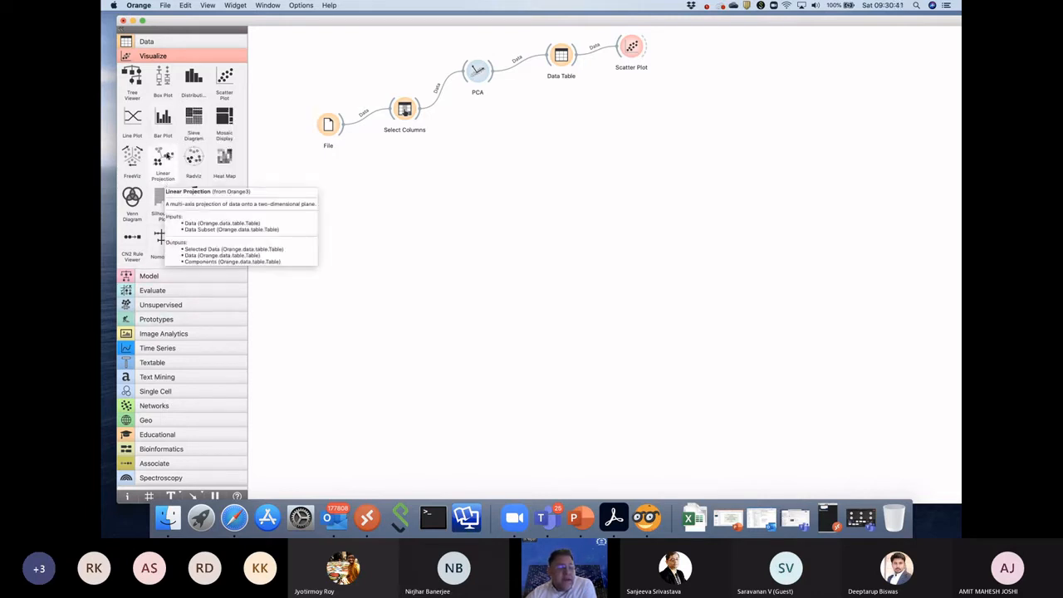
# Add a Linear Projection widget, connect Data Table to it and change the link from Selected Data to Data-to-Data
pyautogui.moveTo(163, 158); pyautogui.dragTo(631, 97)
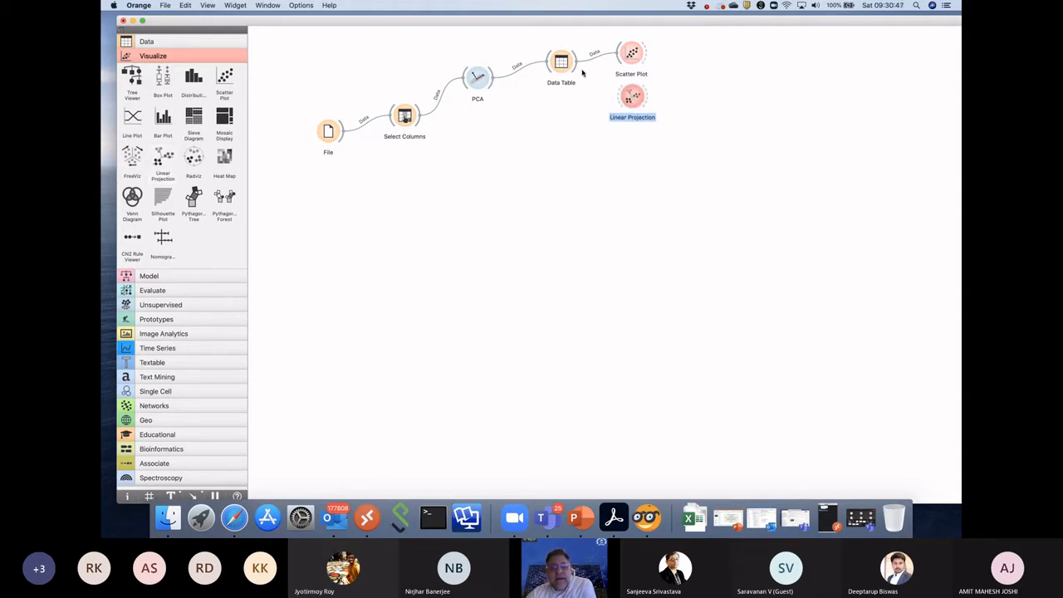
pyautogui.moveTo(575, 65); pyautogui.dragTo(620, 103)
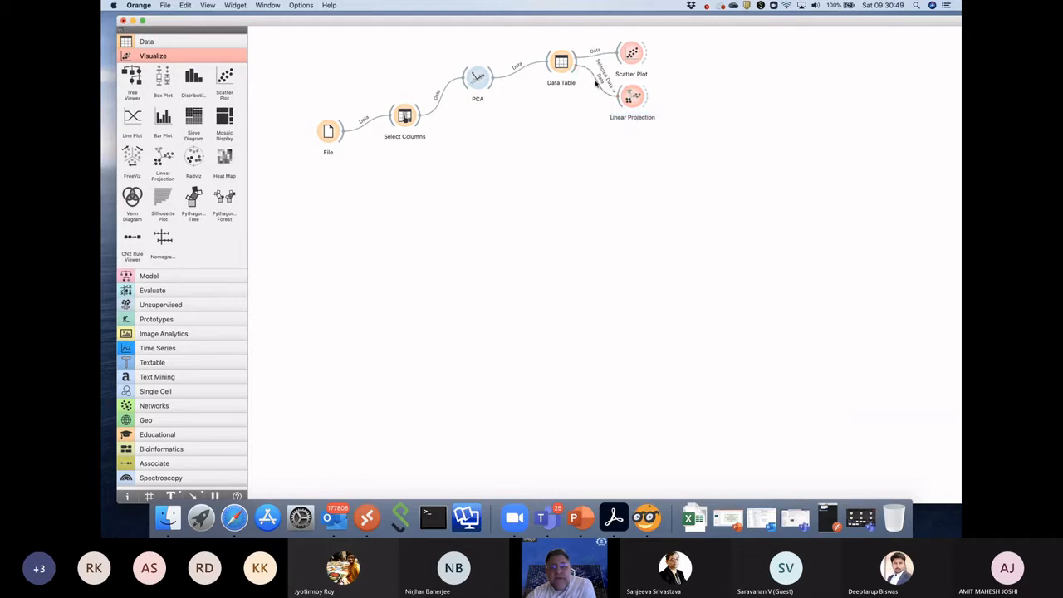
pyautogui.doubleClick(595, 83)
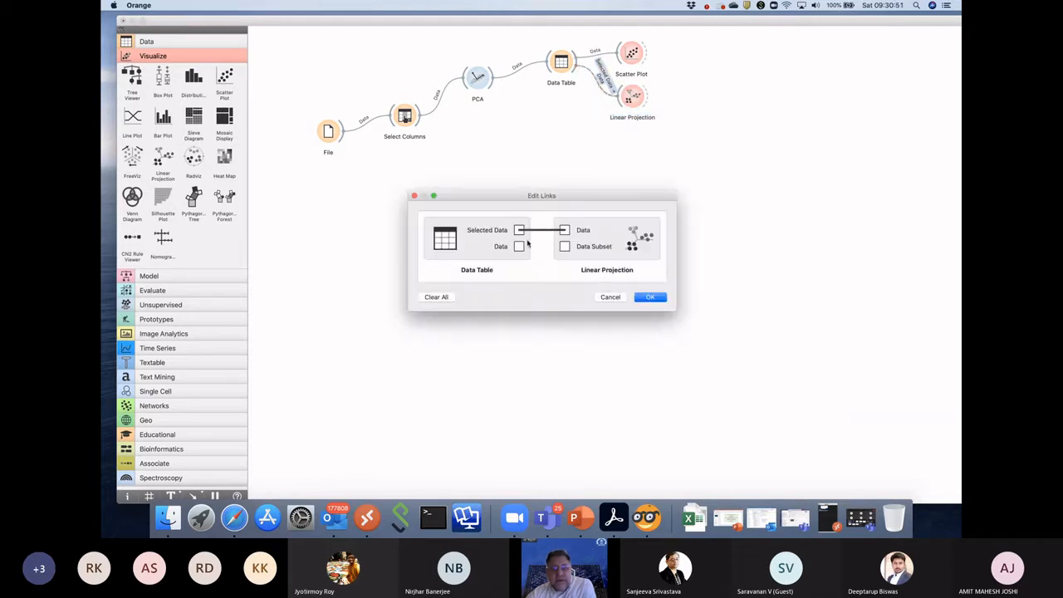
pyautogui.moveTo(519, 245); pyautogui.dragTo(564, 231)
pyautogui.click(650, 297)
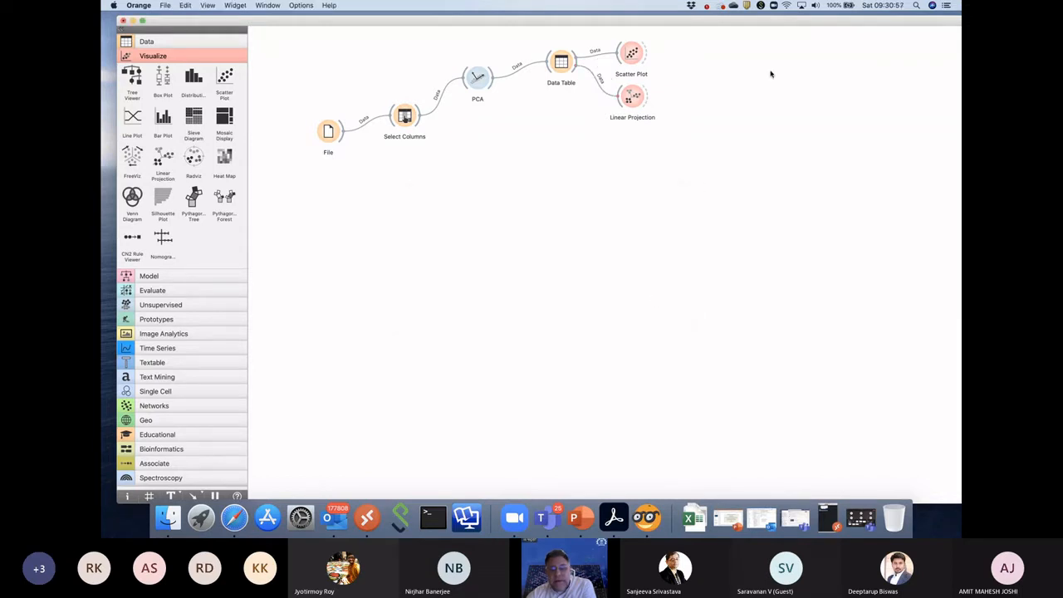
# Examine the Linear Projection of PC1, PC2 and PC3, compare Circular Placement with Principal Component Analysis, and close the plot window
pyautogui.doubleClick(630, 94)
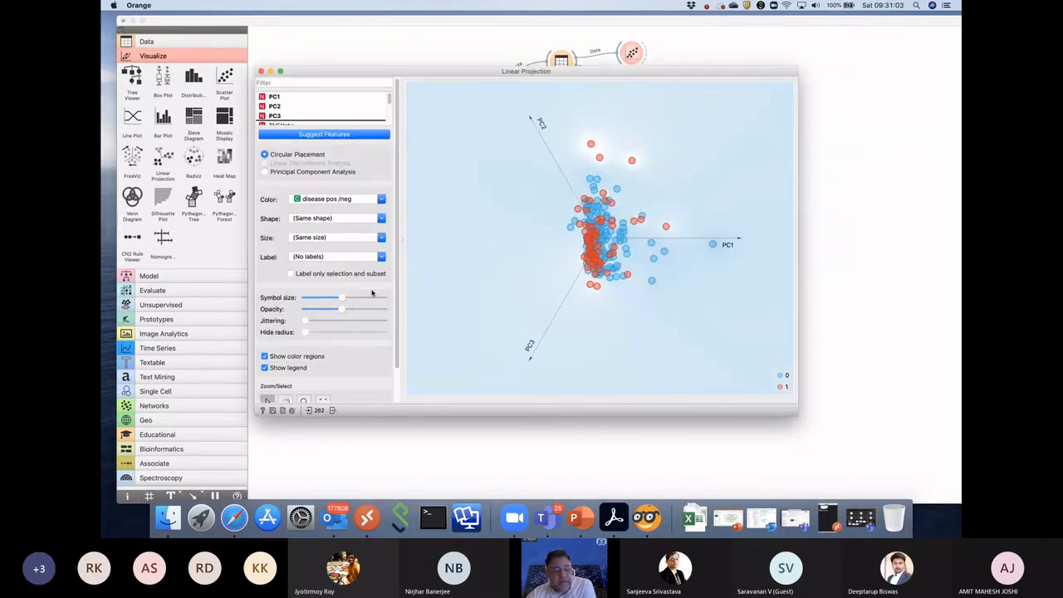
pyautogui.scroll(-2, 372, 292)
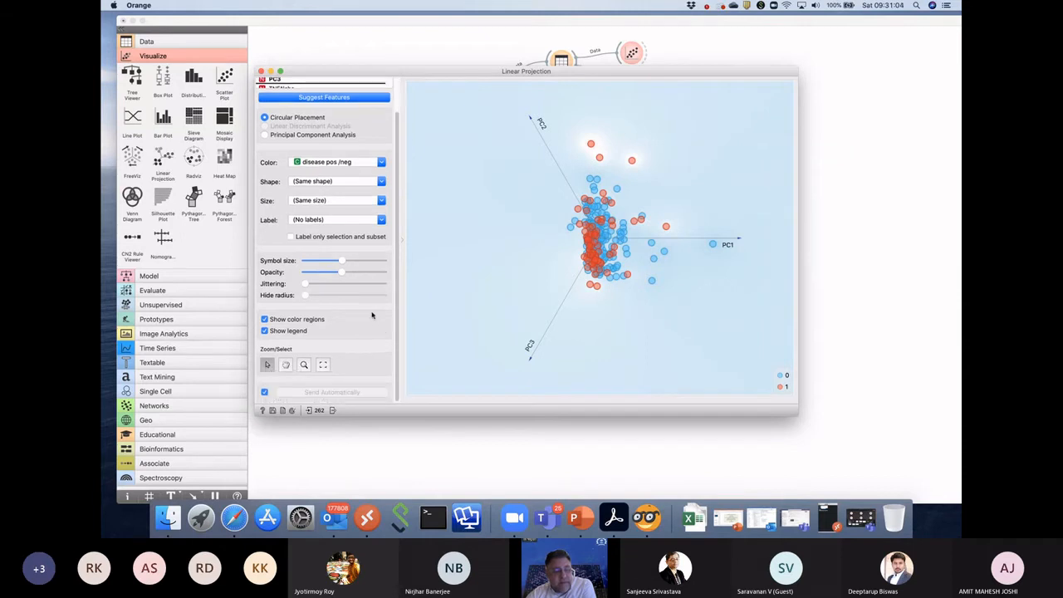
pyautogui.click(285, 365)
pyautogui.moveTo(607, 319)
pyautogui.mouseDown()
pyautogui.moveTo(586, 314)
pyautogui.moveTo(598, 316)
pyautogui.mouseUp()
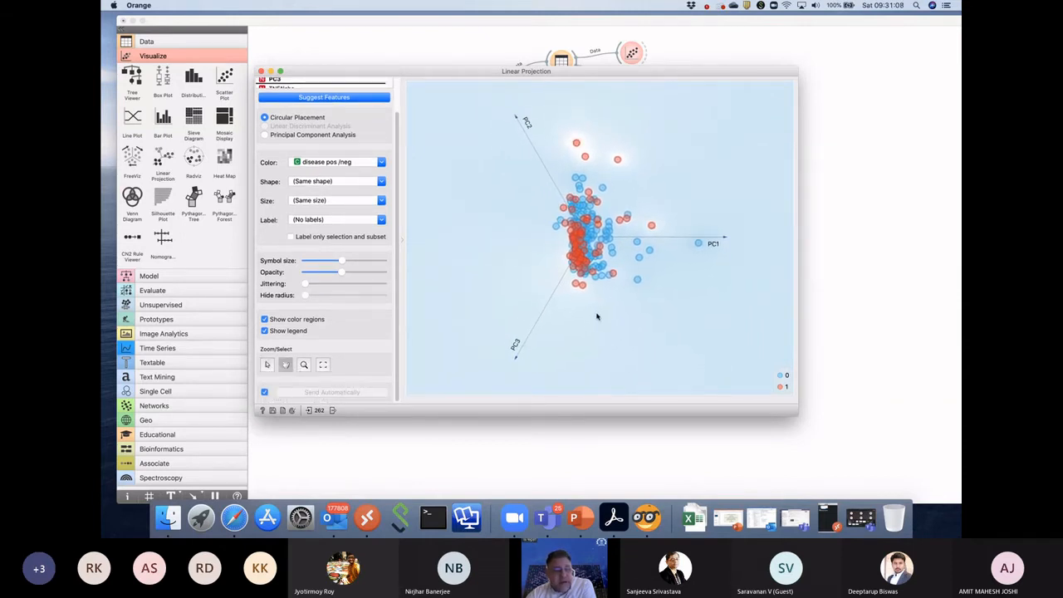
pyautogui.click(267, 365)
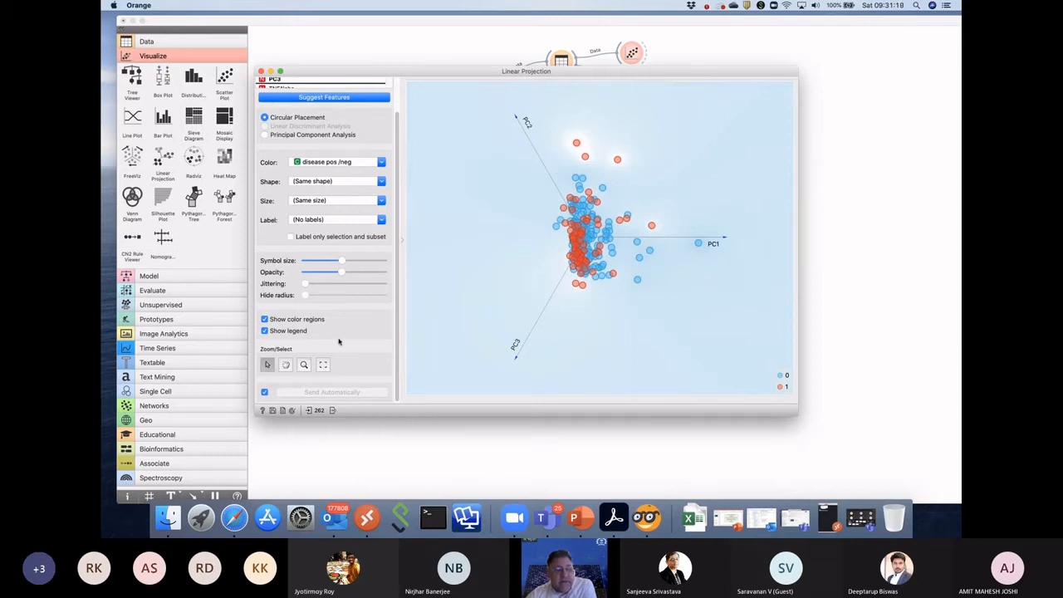
pyautogui.click(296, 139)
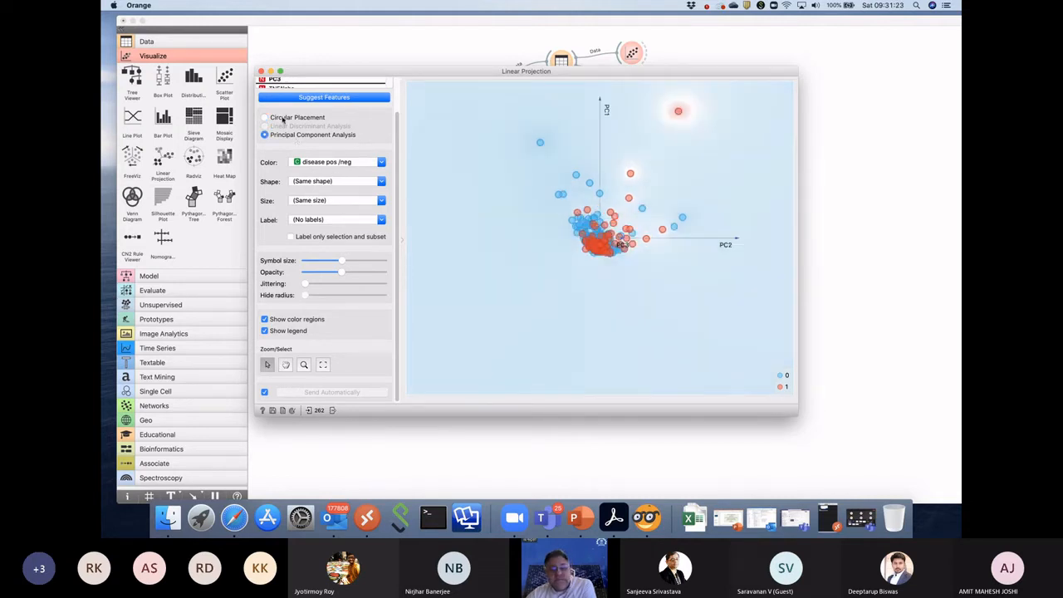
pyautogui.click(283, 120)
pyautogui.scroll(2, 355, 232)
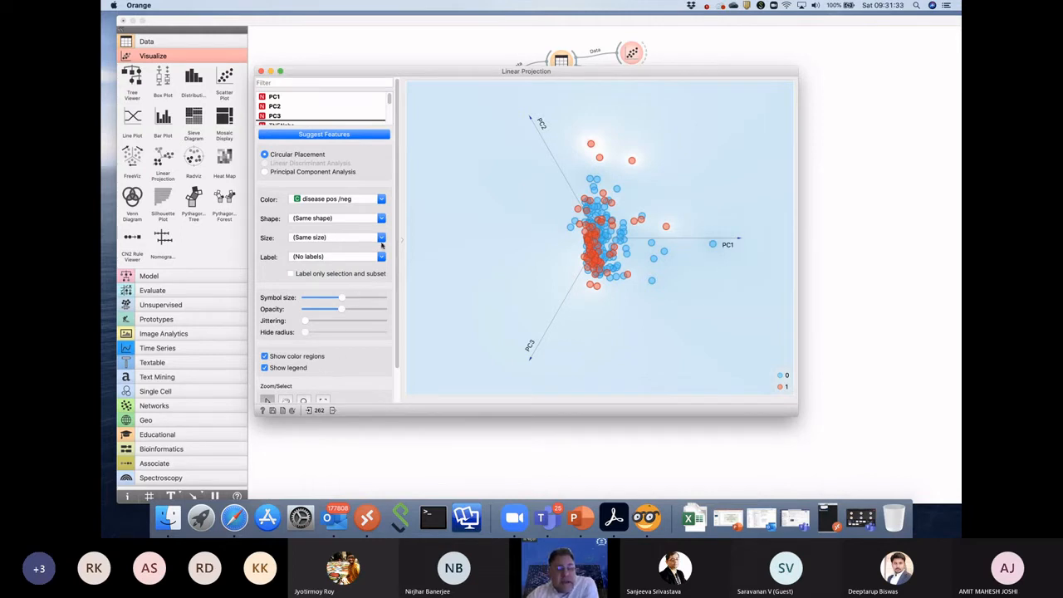
pyautogui.scroll(-2, 382, 243)
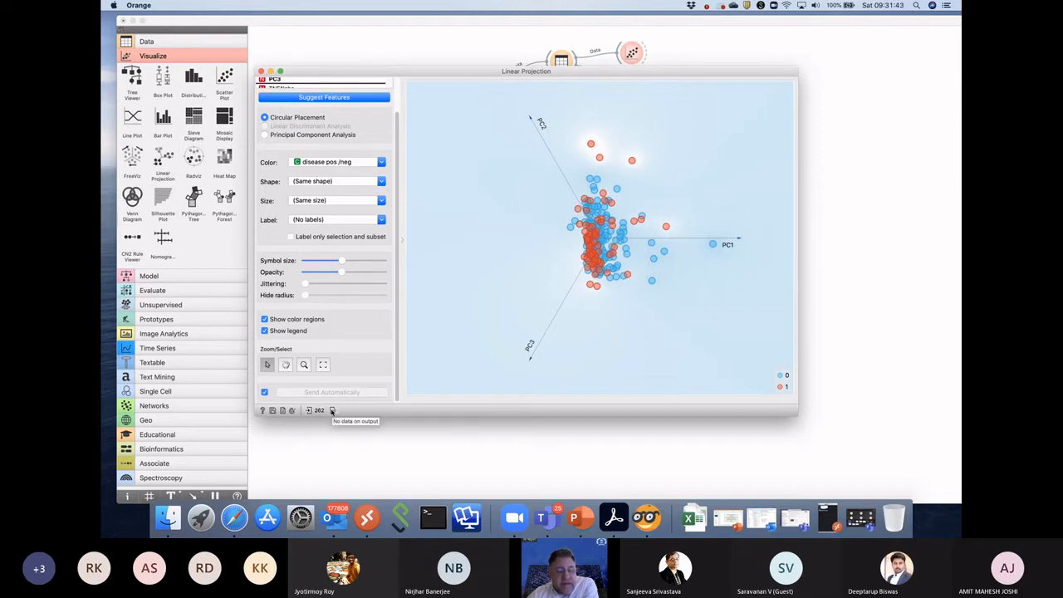
pyautogui.moveTo(310, 411)
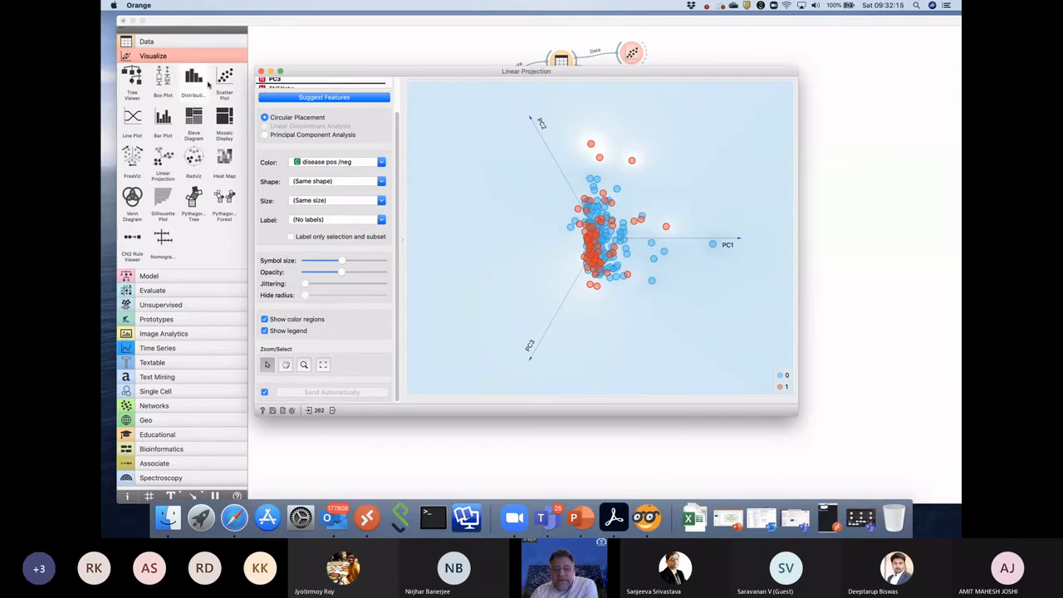
pyautogui.click(261, 72)
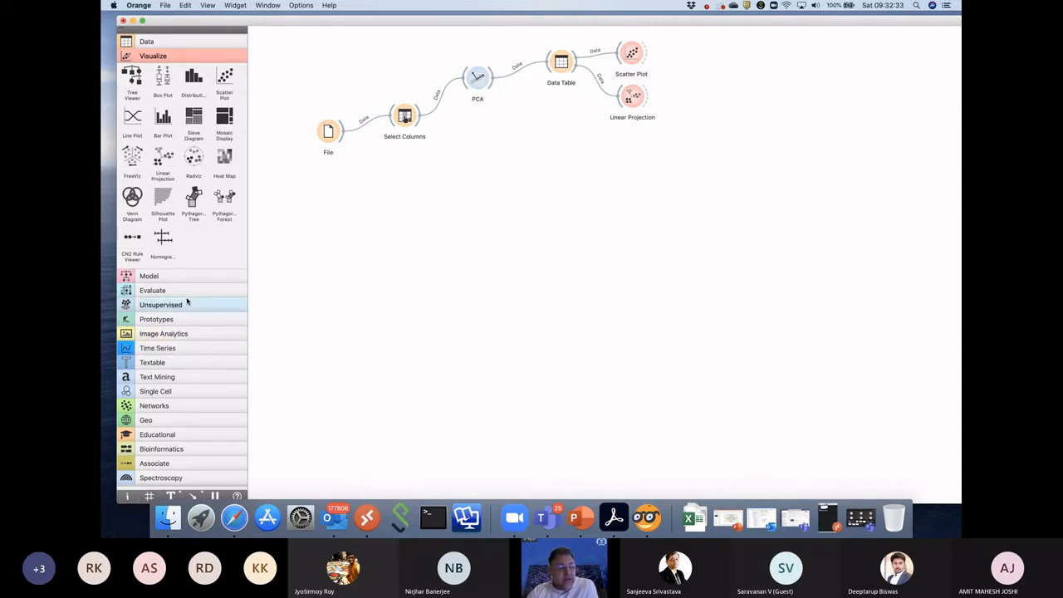
# Add a Distances widget from the Unsupervised category below the PCA widget
pyautogui.click(188, 352)
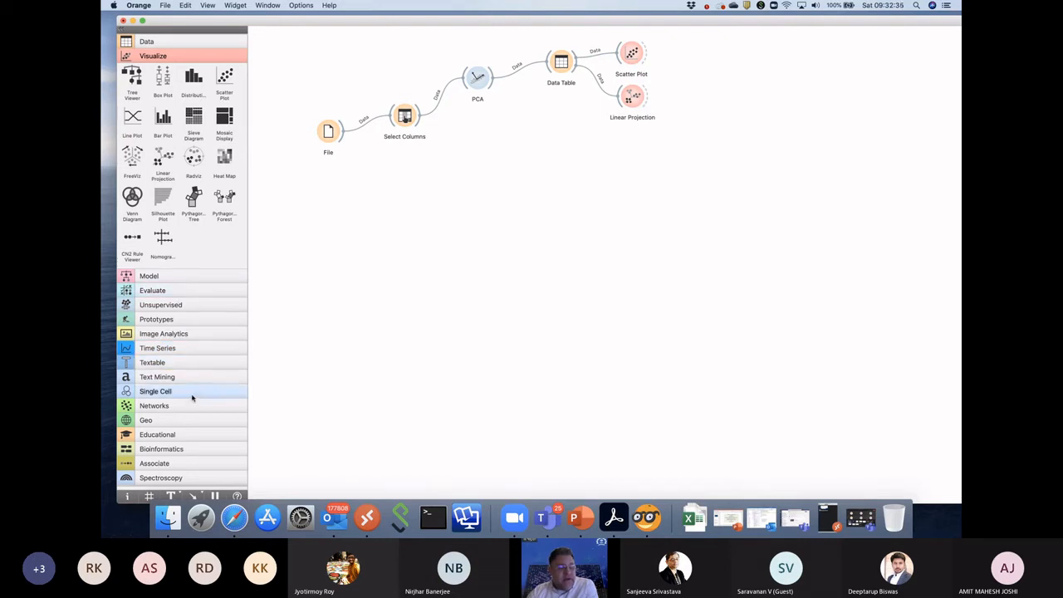
pyautogui.click(188, 304)
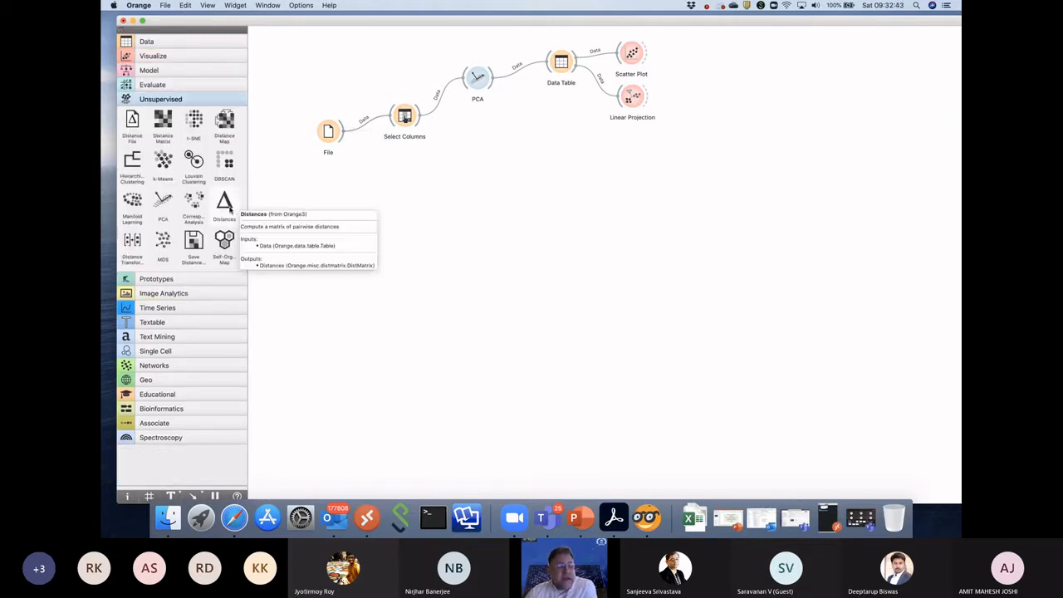
pyautogui.moveTo(230, 209); pyautogui.dragTo(472, 121)
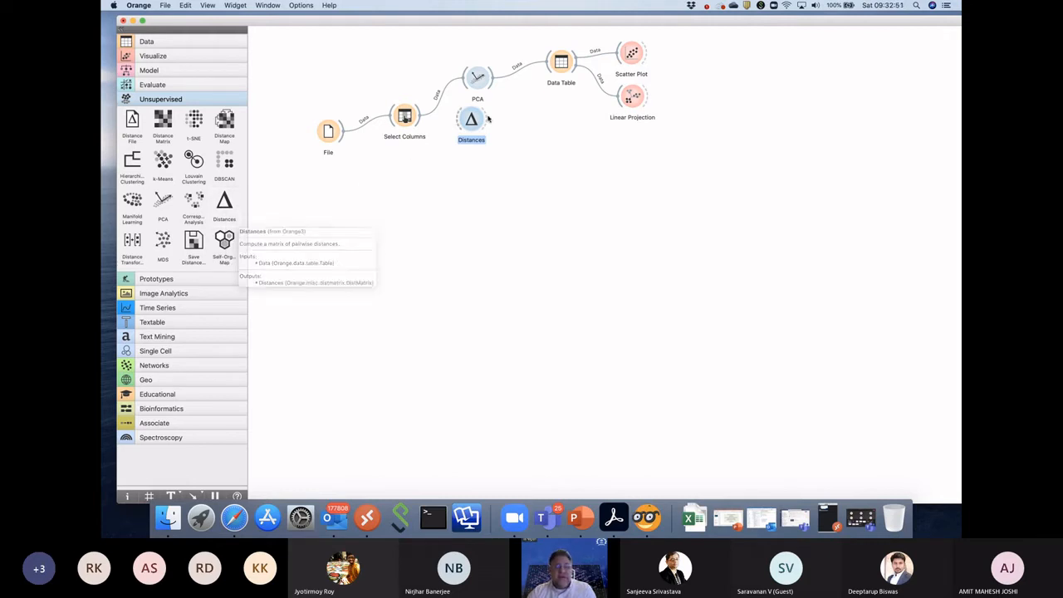
pyautogui.moveTo(476, 123); pyautogui.dragTo(485, 131)
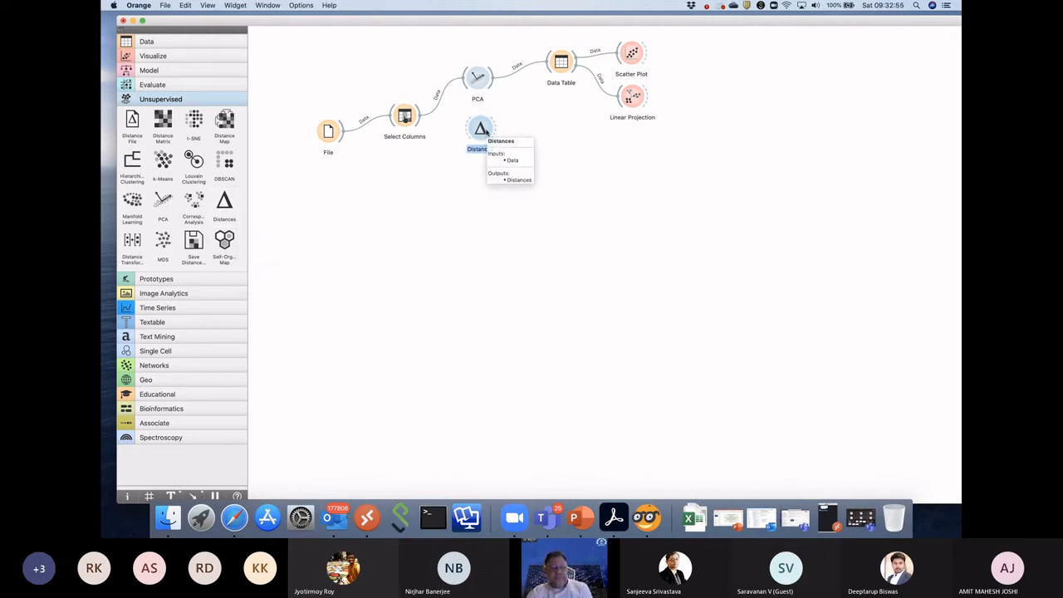
# Review the available metrics in the Distances settings, keep Euclidean between rows, and close the settings
pyautogui.doubleClick(482, 129)
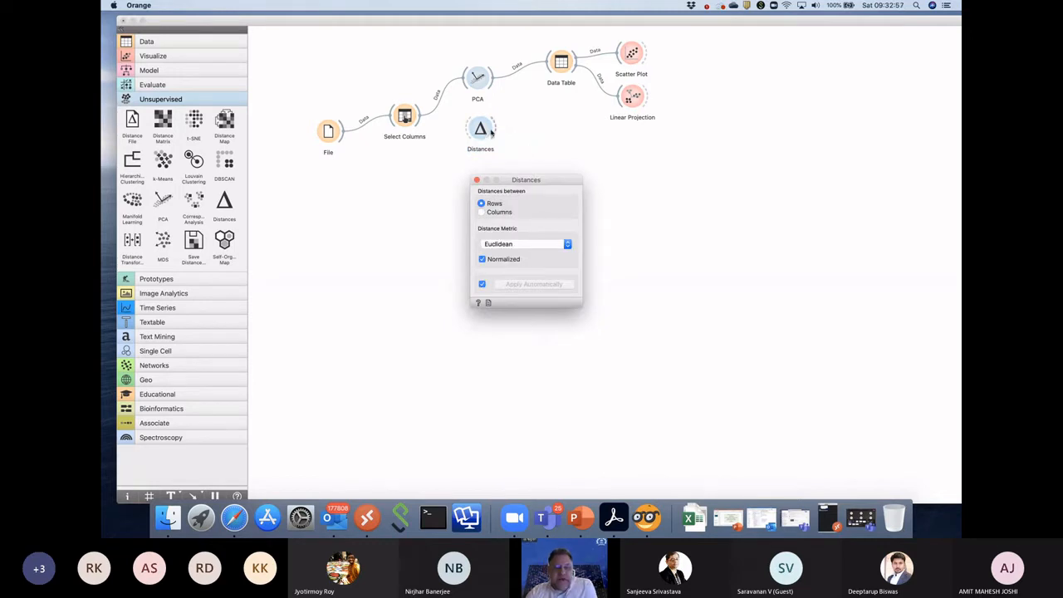
pyautogui.click(543, 245)
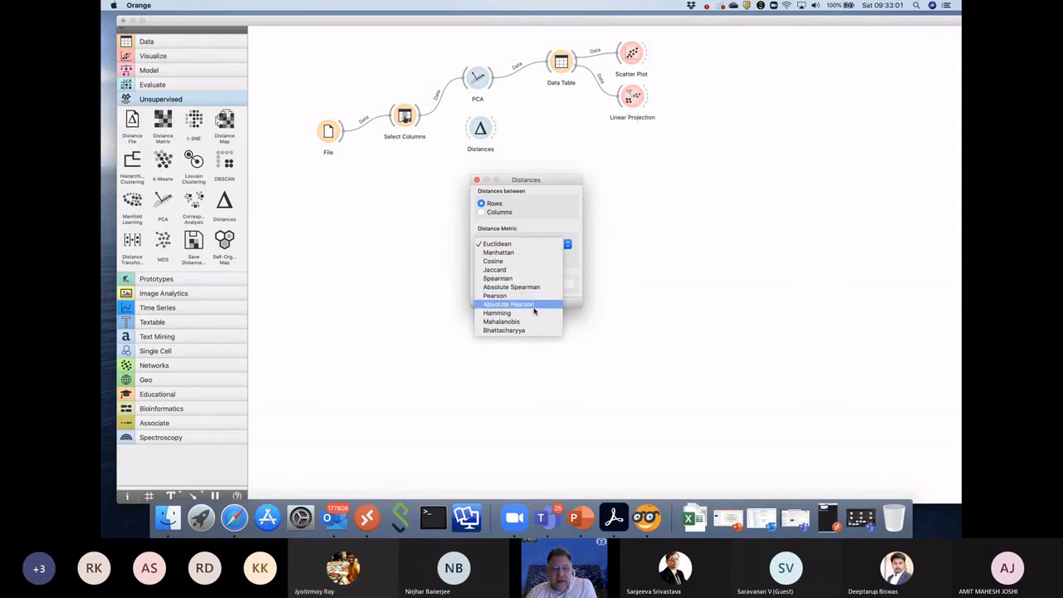
pyautogui.click(518, 245)
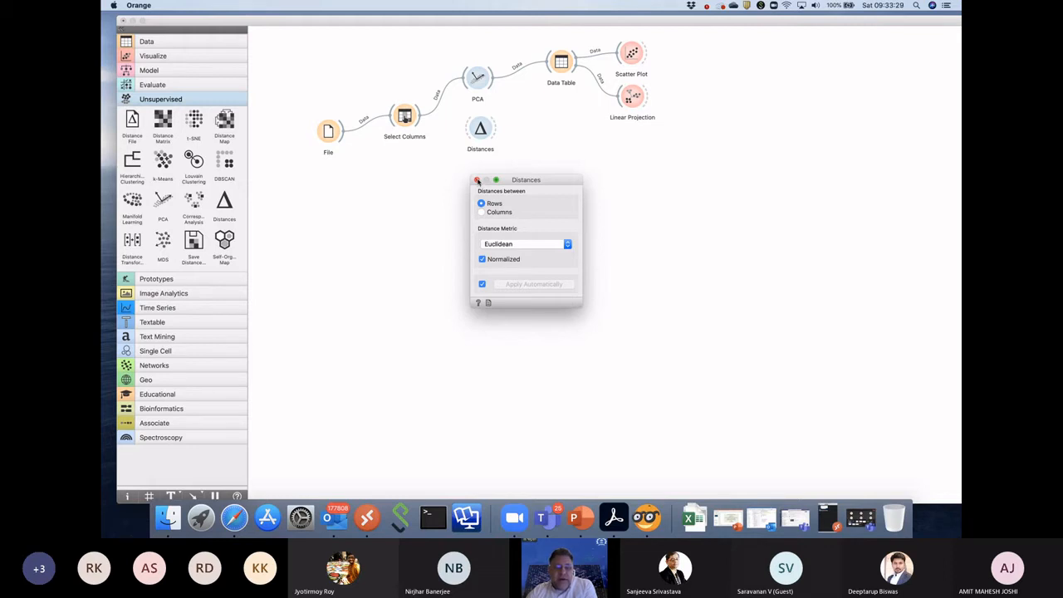
pyautogui.click(477, 180)
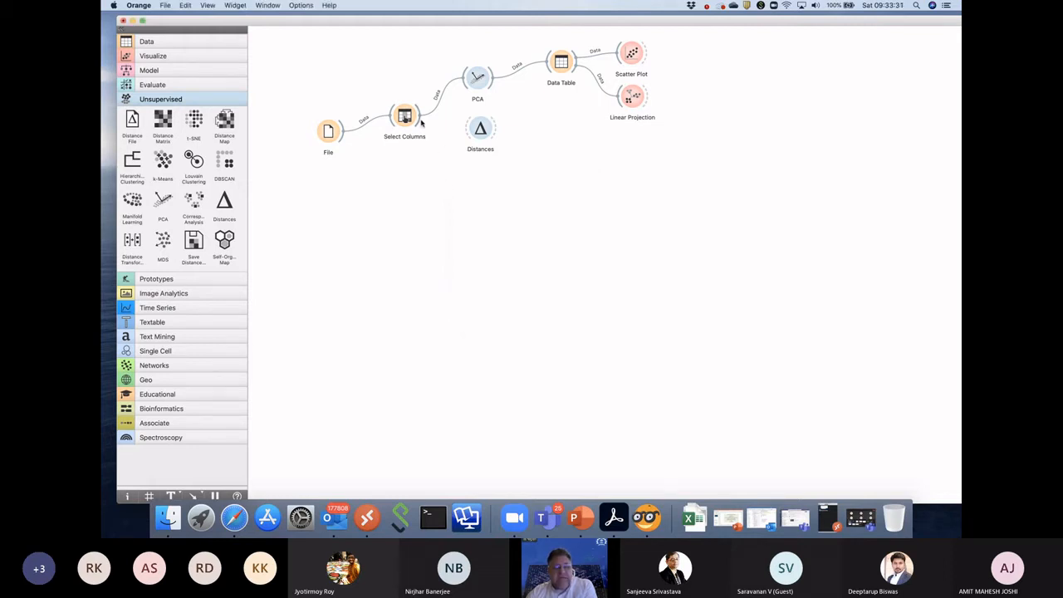
# Connect Select Columns' Data output to Distances and check the Distances settings again
pyautogui.moveTo(421, 122); pyautogui.dragTo(468, 131)
pyautogui.click(479, 129)
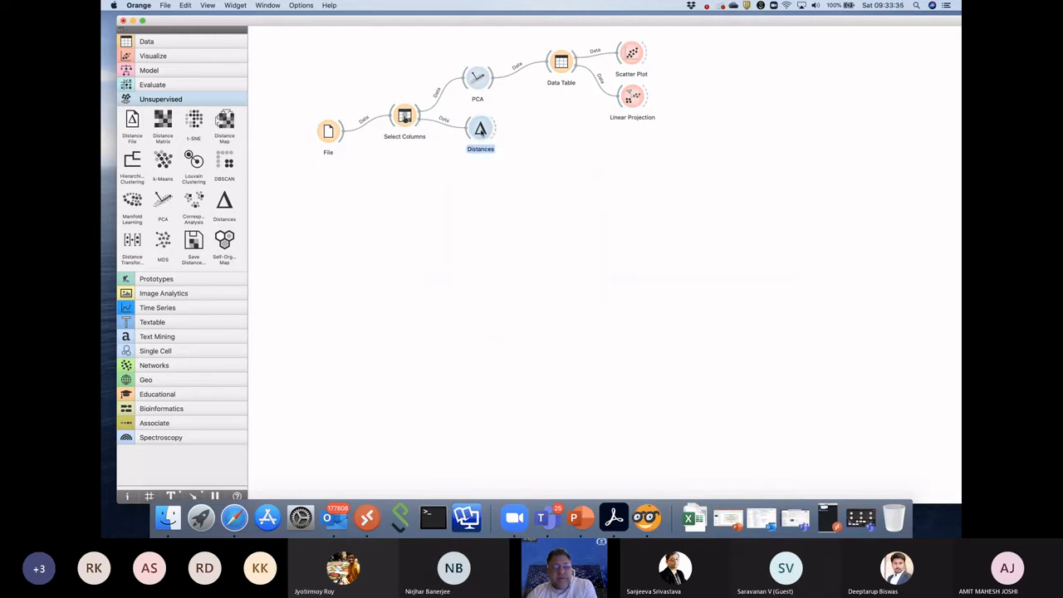
pyautogui.doubleClick(480, 129)
pyautogui.click(556, 117)
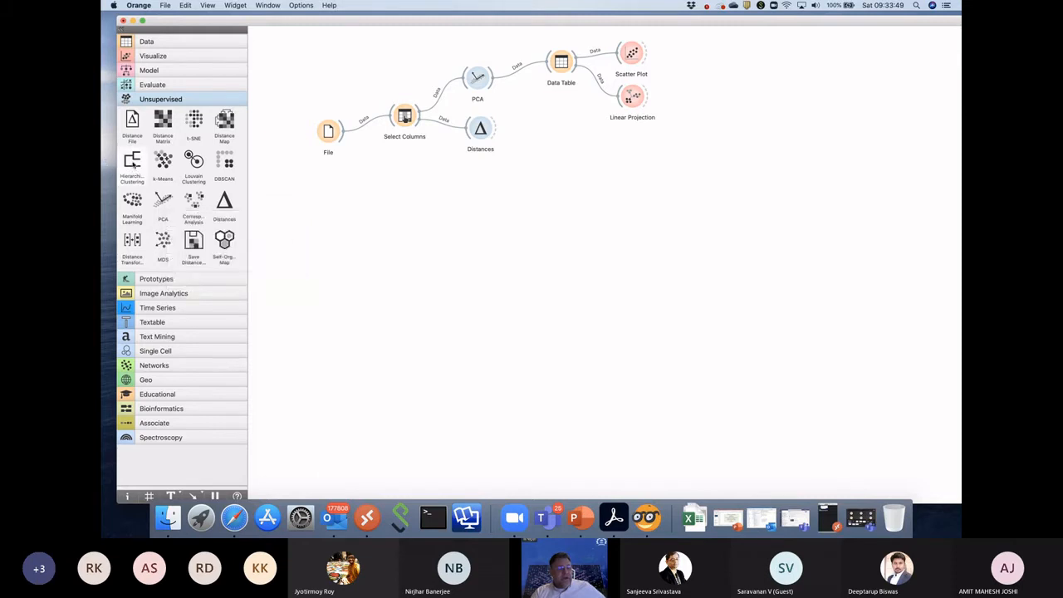
# Add a Hierarchical Clustering widget, connect Distances to it and open the dendrogram
pyautogui.click(132, 160)
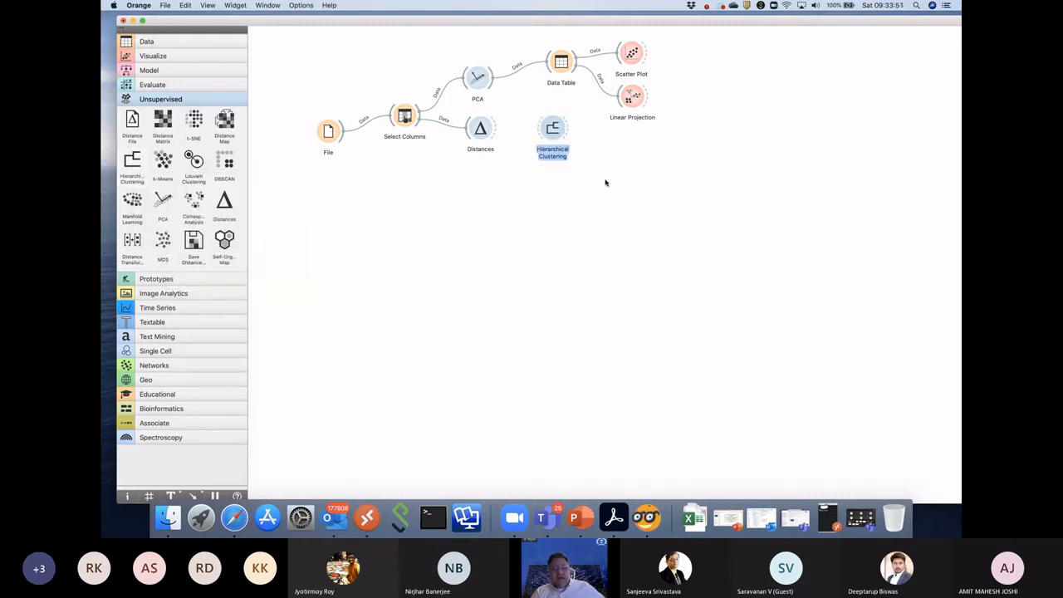
pyautogui.moveTo(495, 136); pyautogui.dragTo(535, 133)
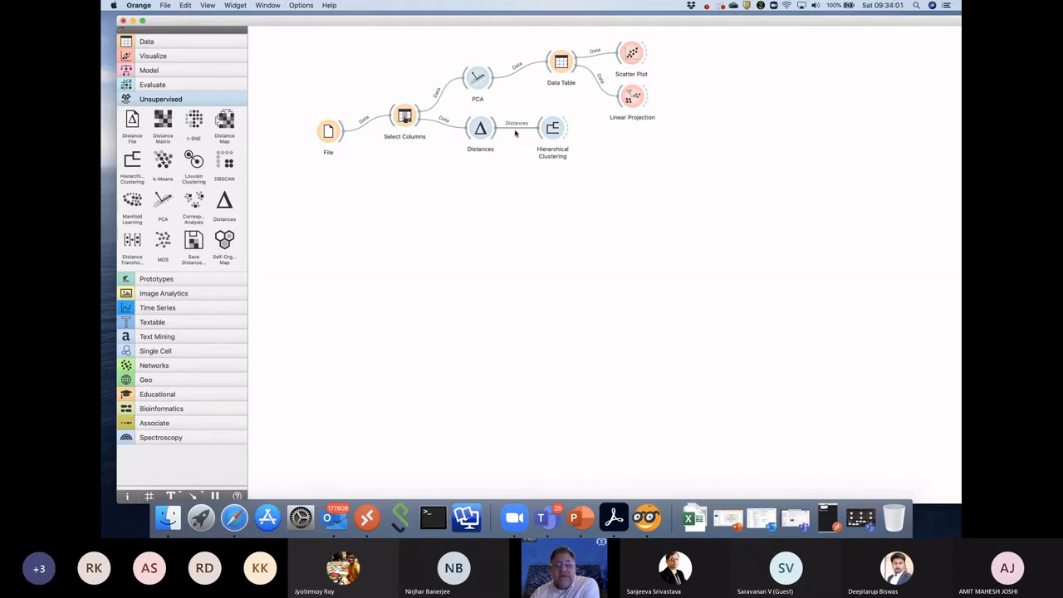
pyautogui.click(554, 134)
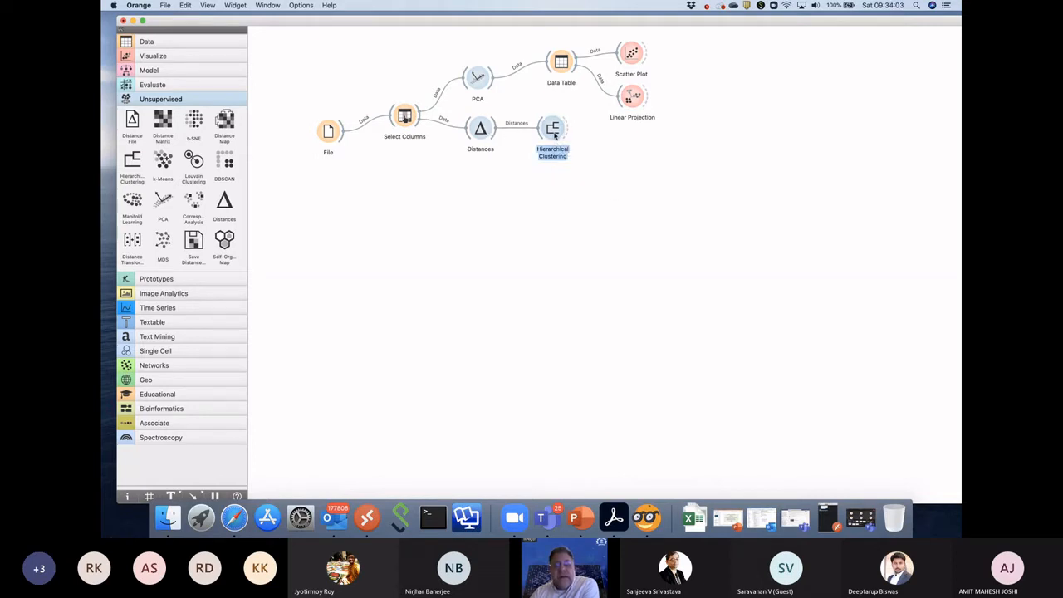
pyautogui.doubleClick(554, 134)
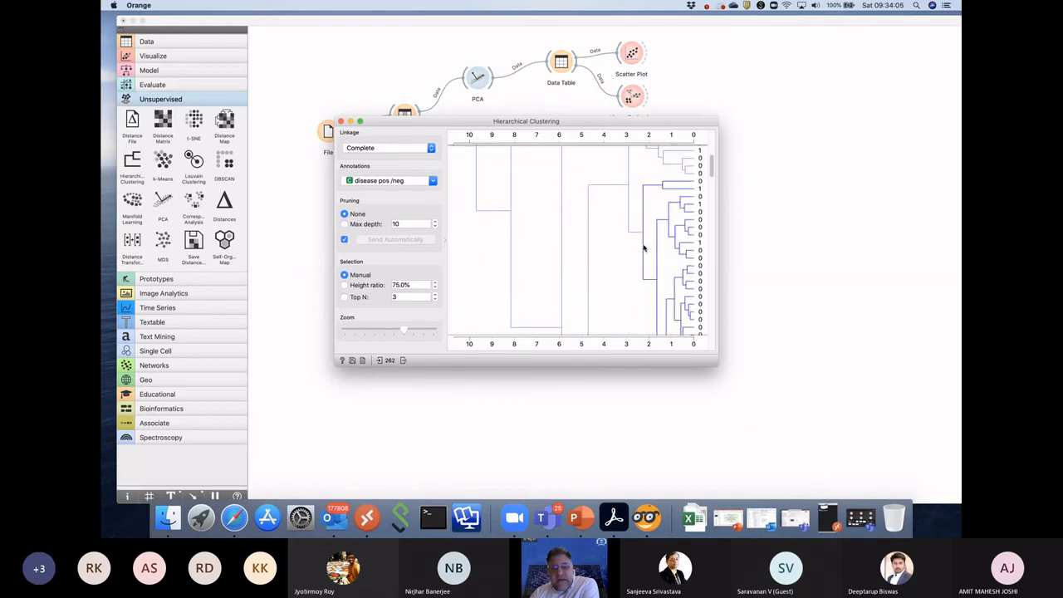
# Examine the dendrogram from top to bottom, reduce its zoom to the minimum and expand its window to full screen
pyautogui.scroll(-5, 643, 247)
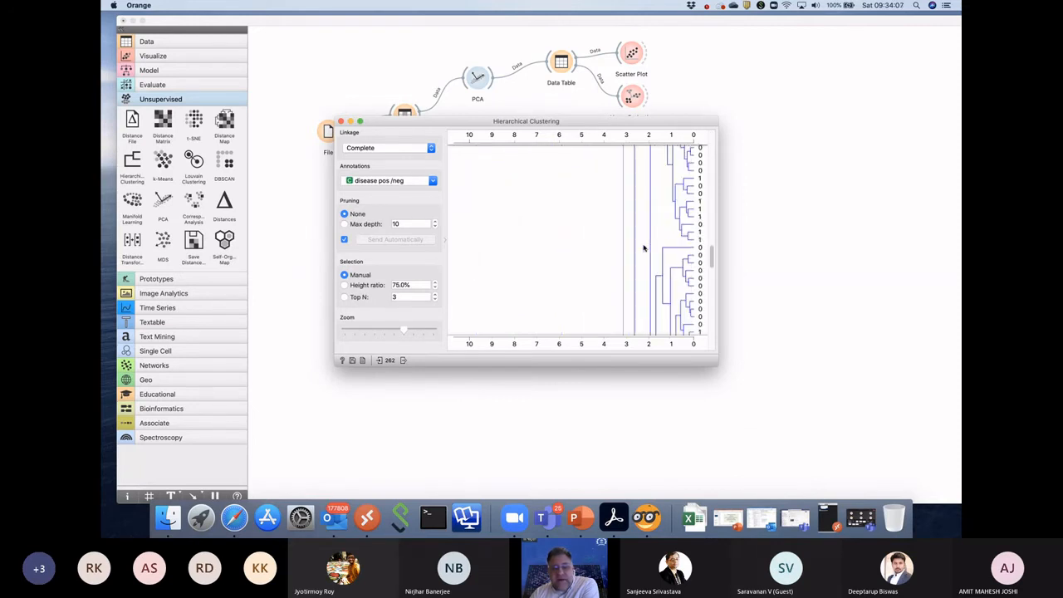
pyautogui.scroll(-8, 644, 247)
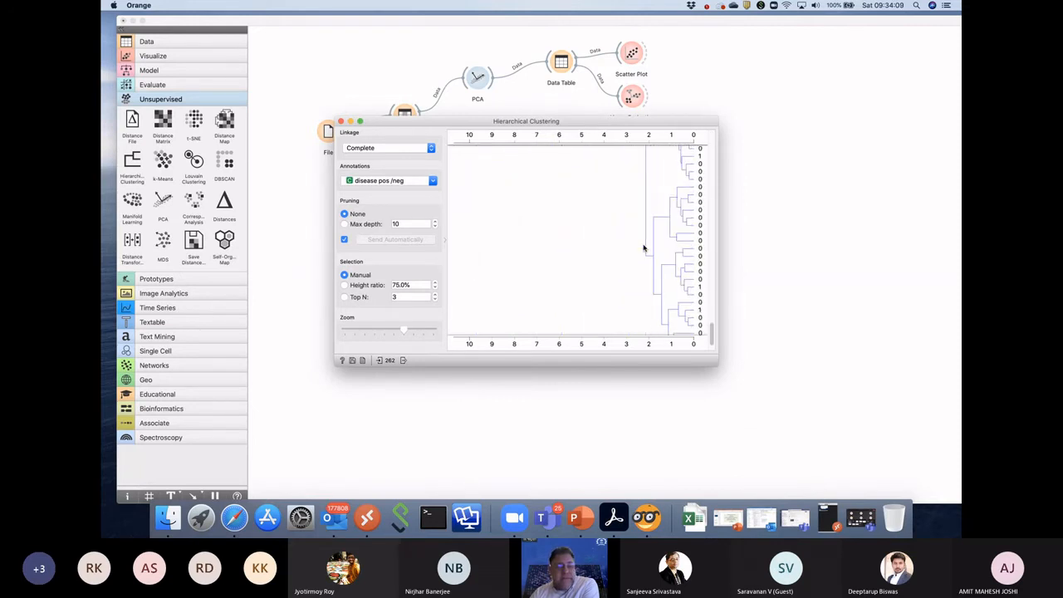
pyautogui.scroll(10, 644, 248)
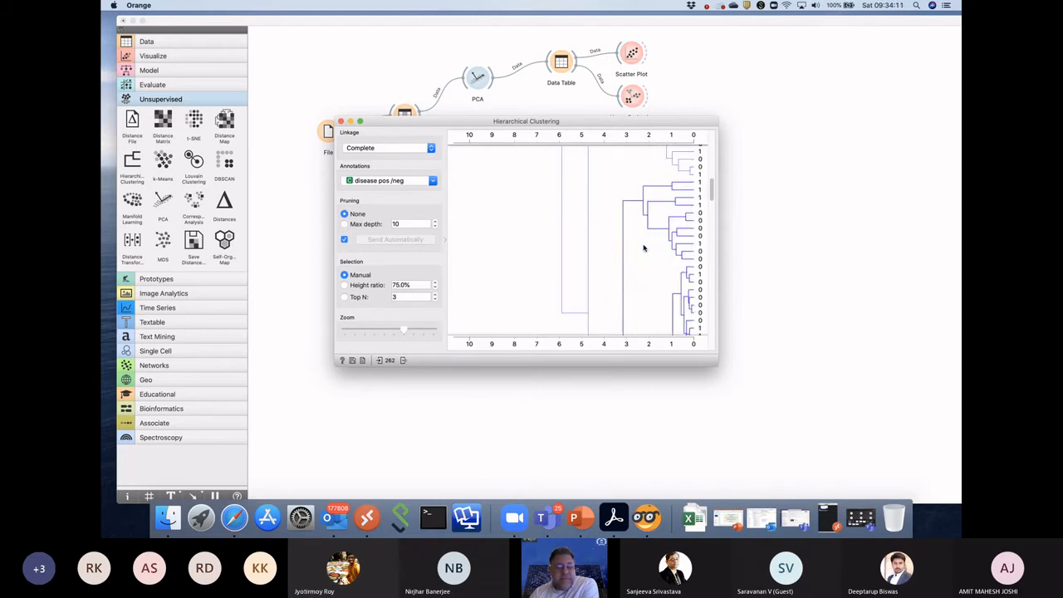
pyautogui.scroll(4, 643, 248)
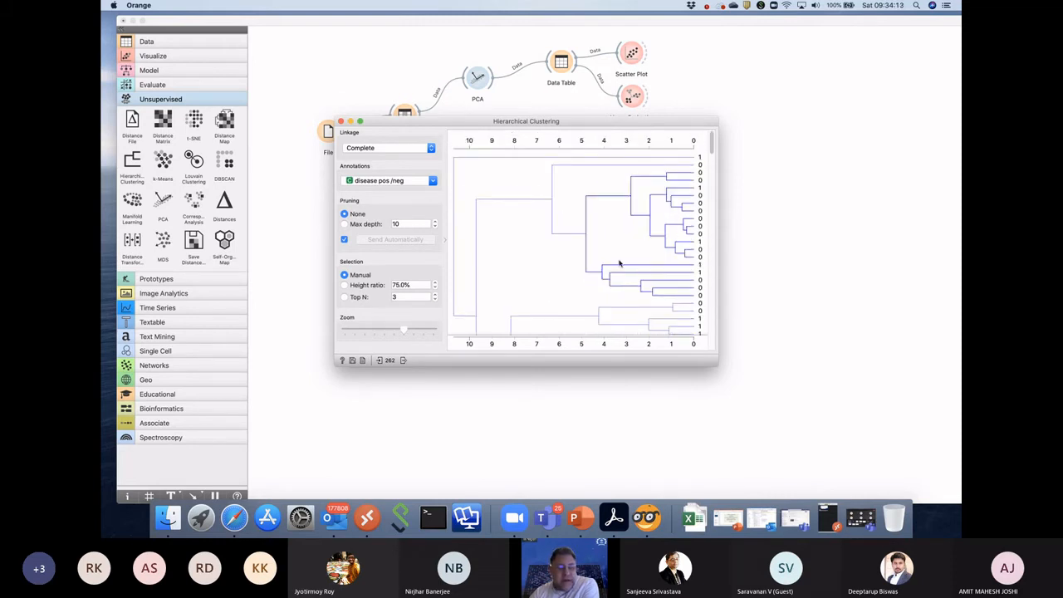
pyautogui.moveTo(405, 332); pyautogui.dragTo(345, 336)
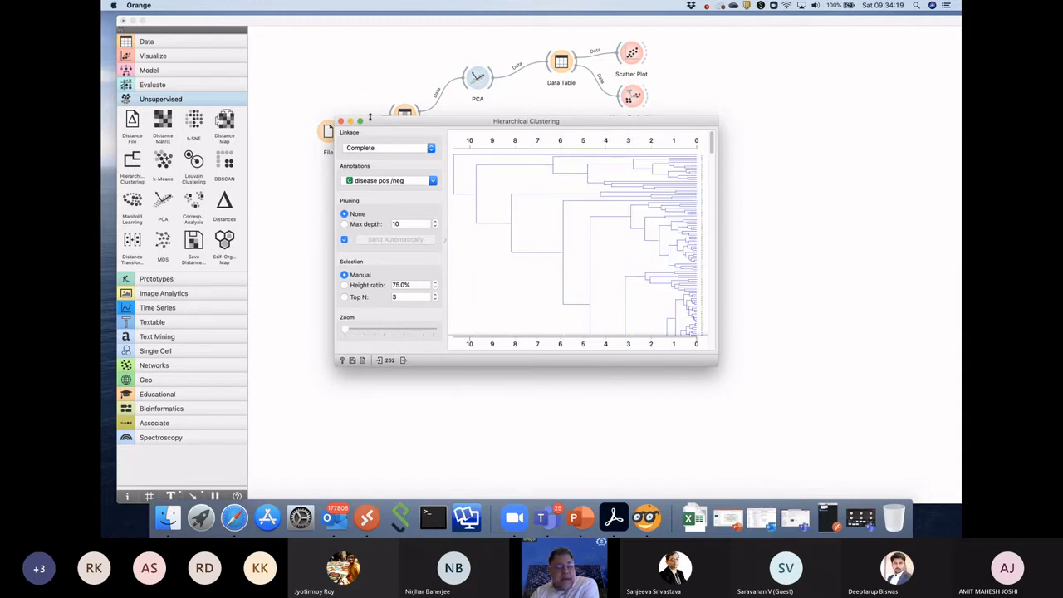
pyautogui.click(360, 122)
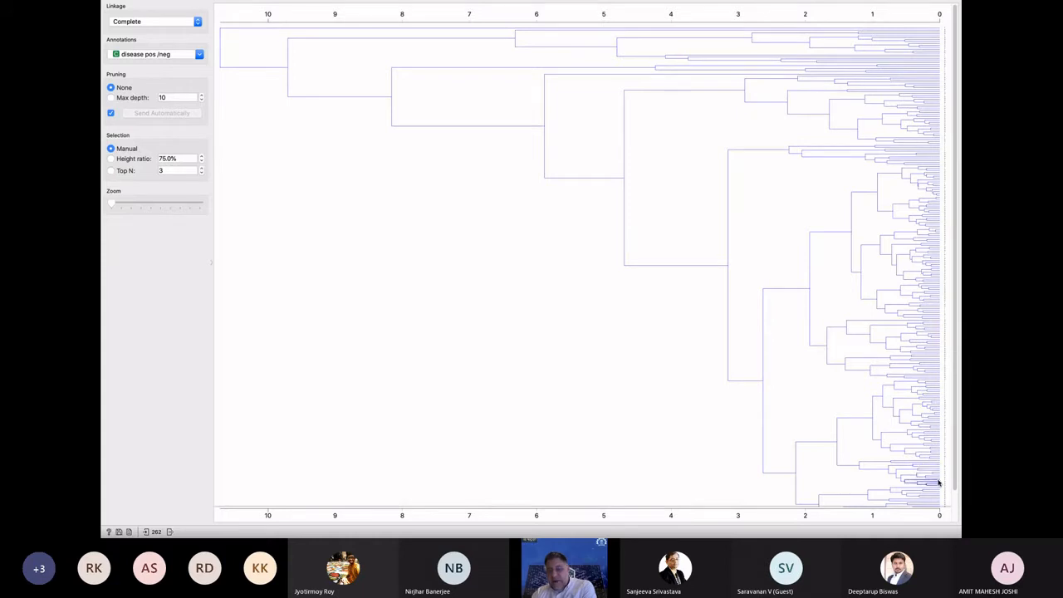
# Try selecting small branches low in the dendrogram, ending with the cluster in its lower middle that joins at about height 1
pyautogui.click(902, 464)
pyautogui.click(914, 451)
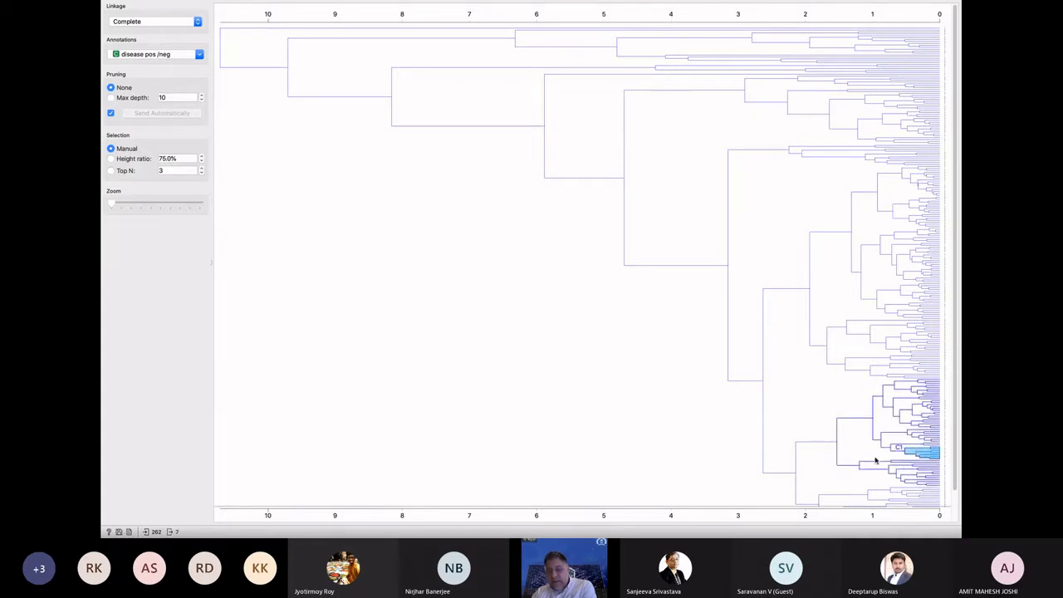
pyautogui.click(871, 340)
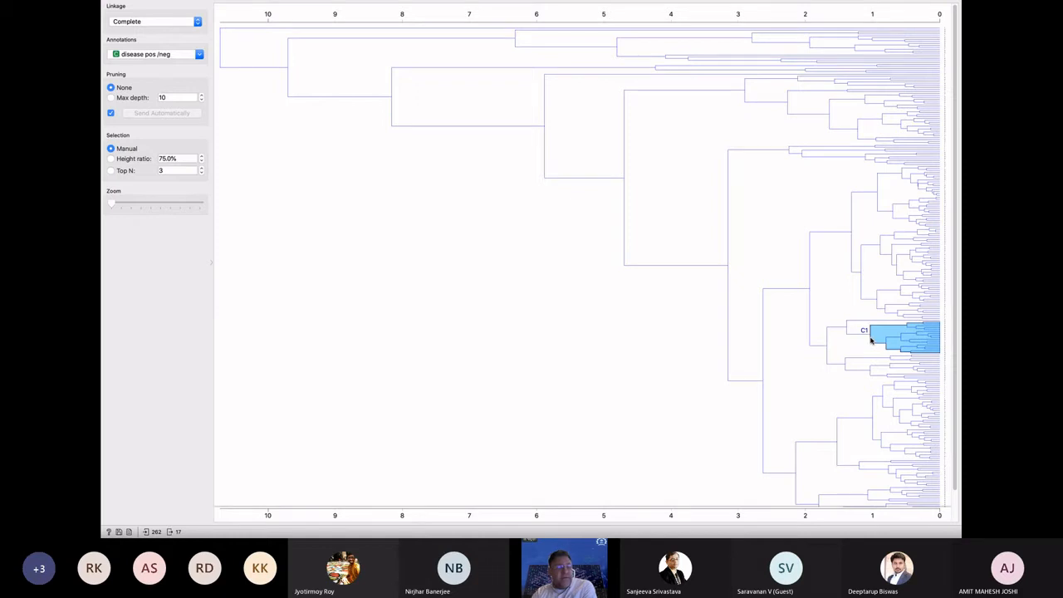
# Try selecting progressively larger dendrogram clusters, clear the selection, enlarge the dendrogram to about mid zoom and close it
pyautogui.click(856, 268)
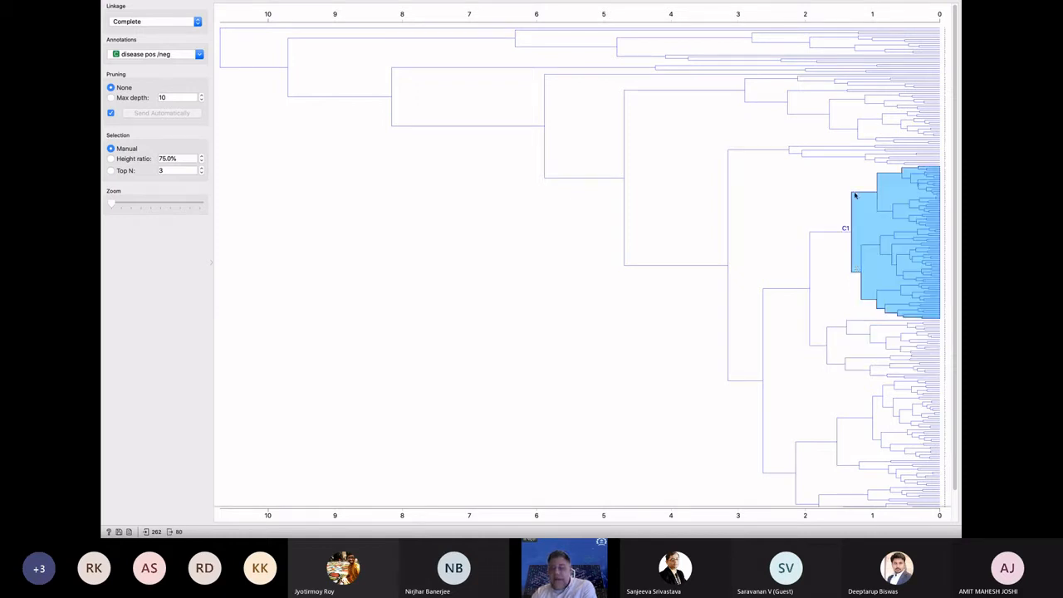
pyautogui.click(818, 161)
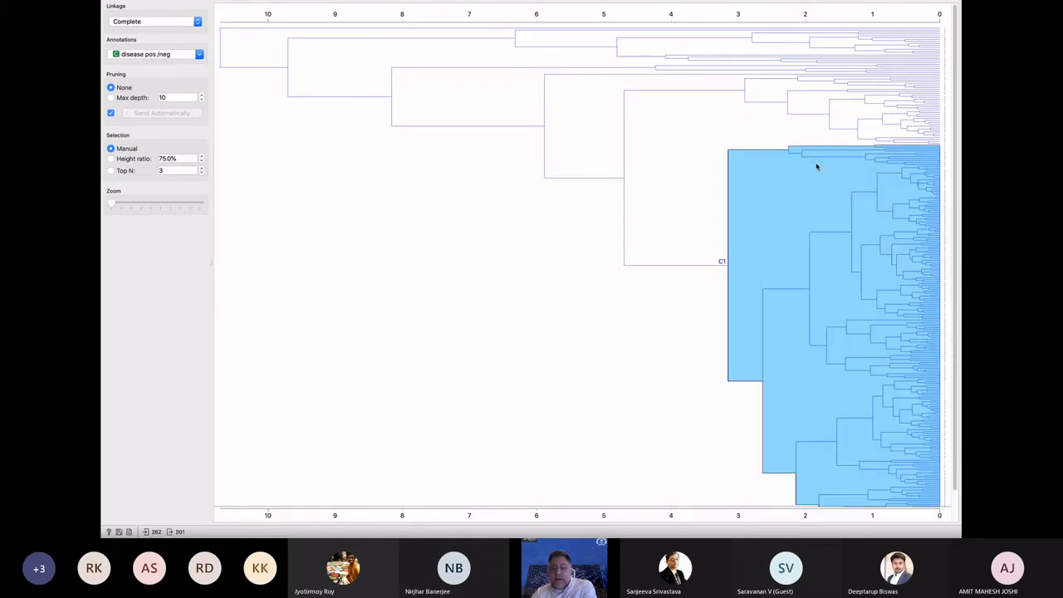
pyautogui.click(679, 268)
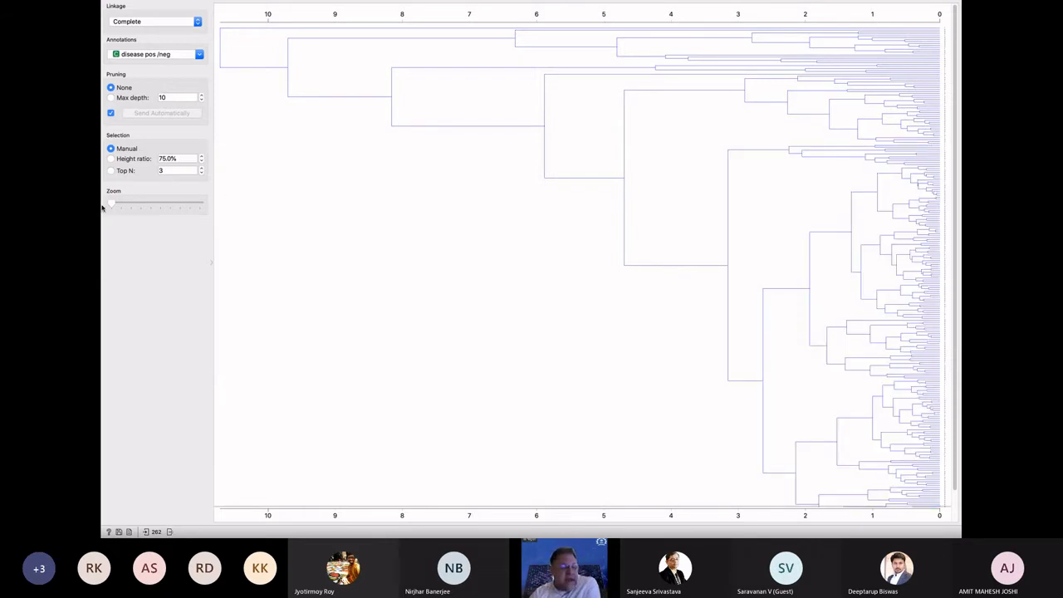
pyautogui.moveTo(113, 206); pyautogui.dragTo(155, 211)
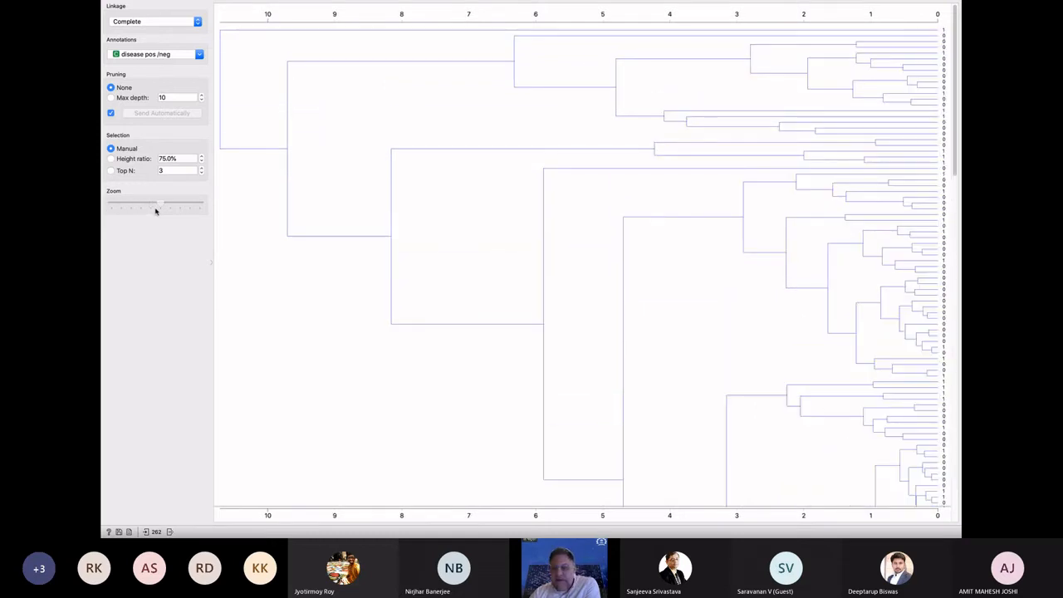
pyautogui.click(110, 16)
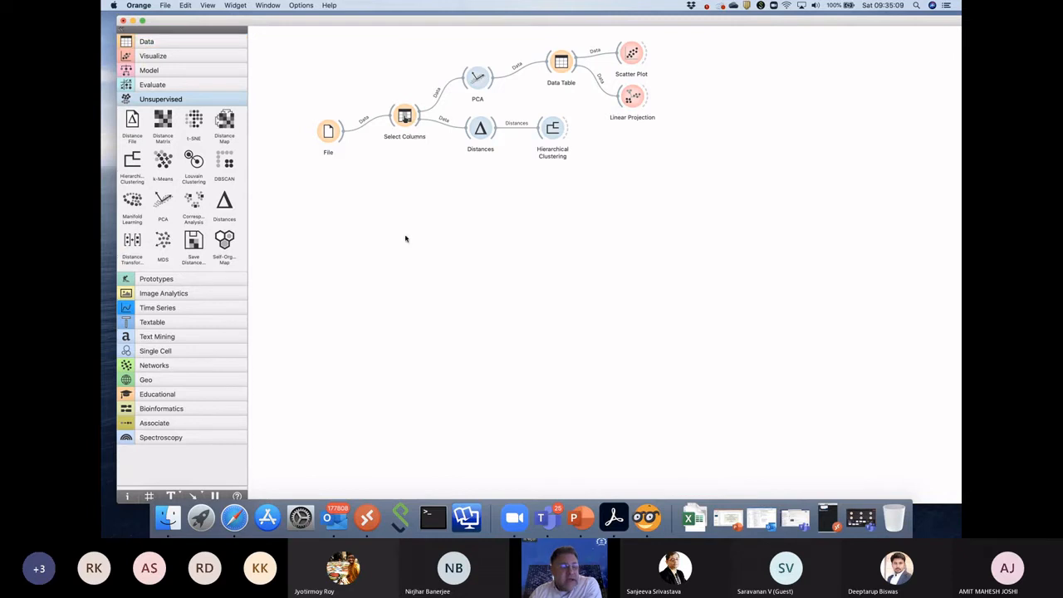
# Add a Logistic Regression widget below Distances, connect Select Columns to it and check its regularization settings
pyautogui.click(167, 73)
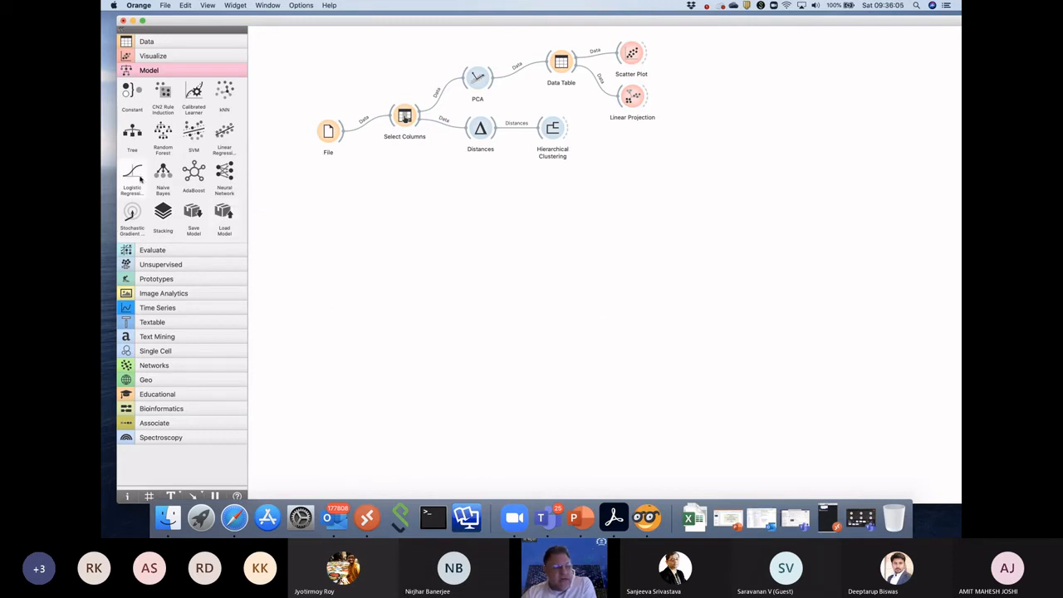
pyautogui.moveTo(132, 172); pyautogui.dragTo(463, 200)
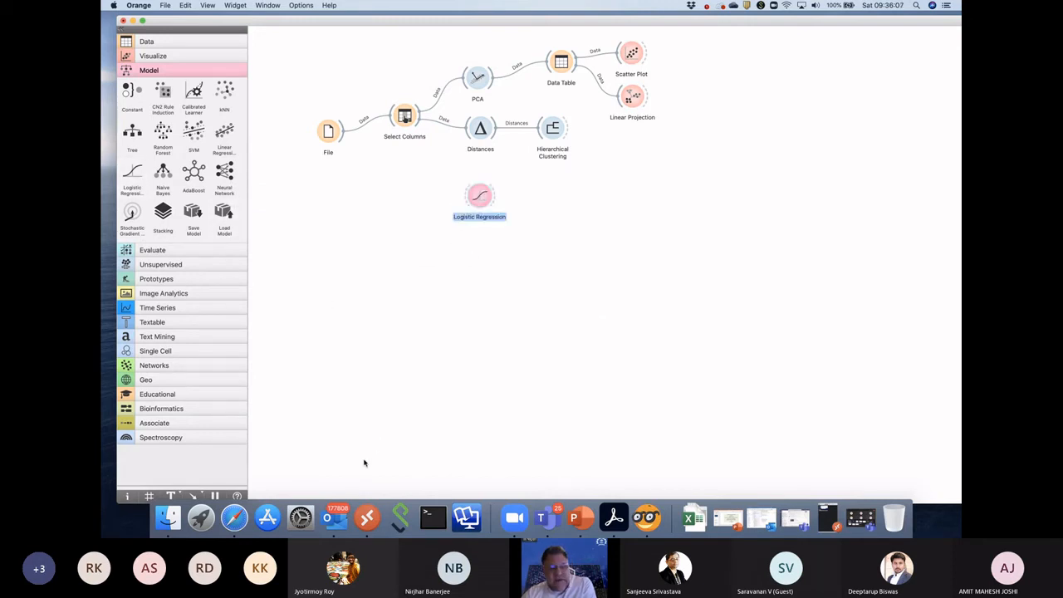
pyautogui.moveTo(417, 123); pyautogui.dragTo(475, 197)
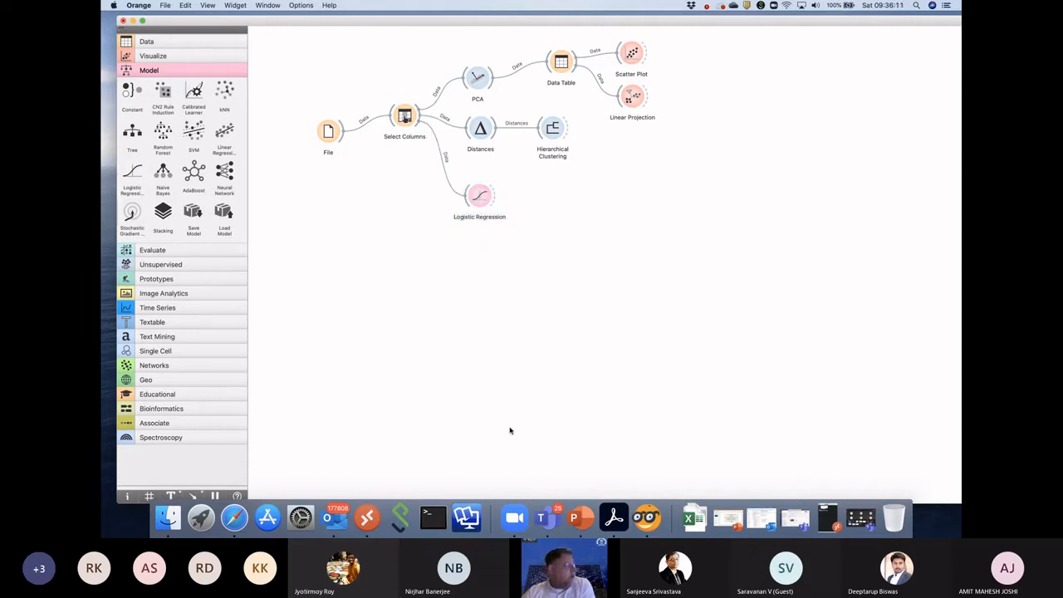
pyautogui.doubleClick(480, 194)
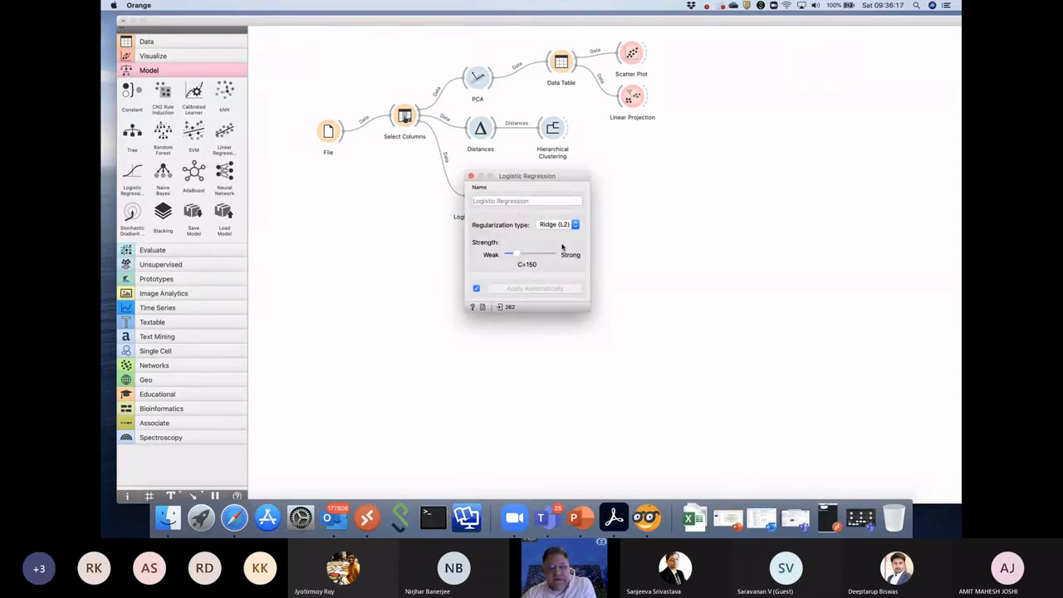
pyautogui.click(470, 177)
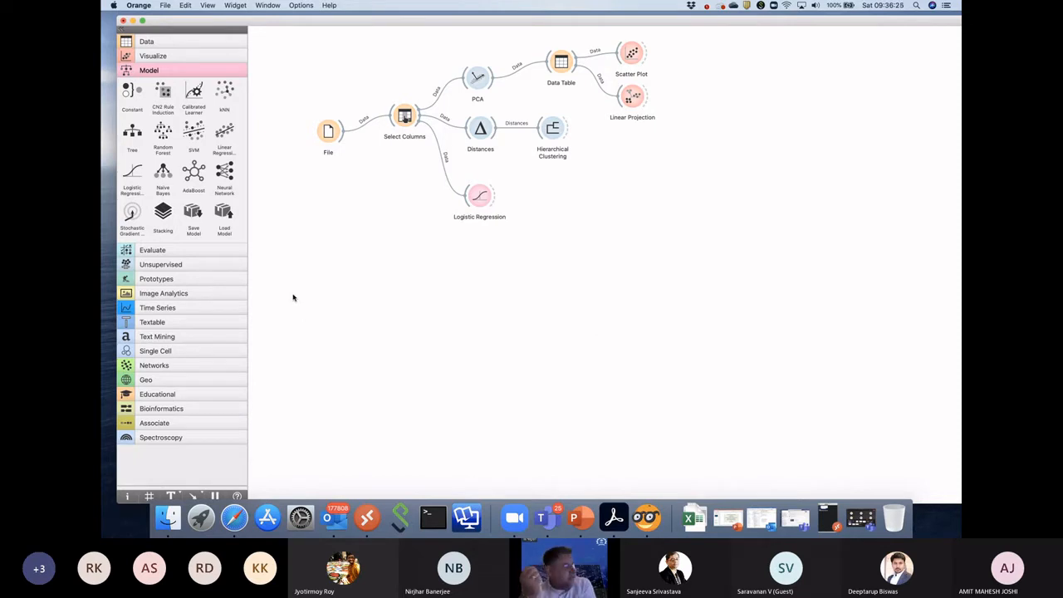
# Add a Test and Score widget and connect both Logistic Regression and Select Columns to it
pyautogui.click(186, 255)
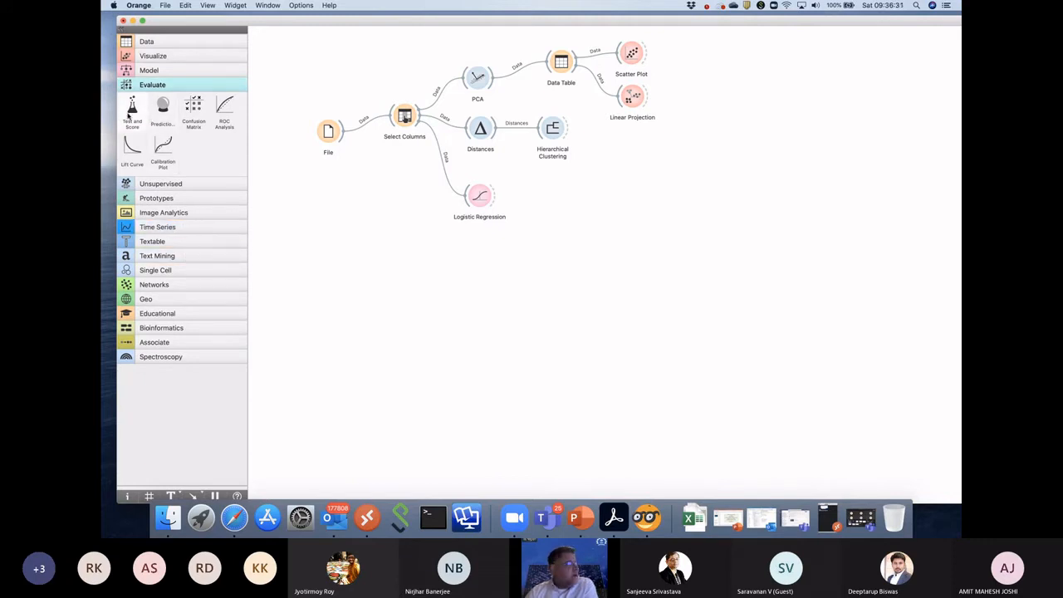
pyautogui.moveTo(132, 111); pyautogui.dragTo(558, 197)
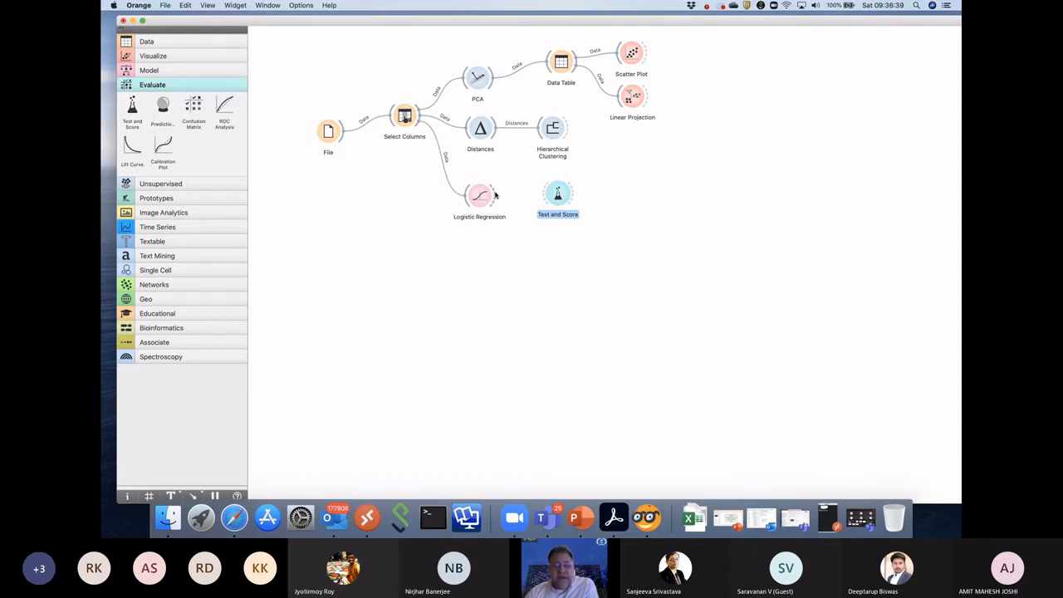
pyautogui.moveTo(496, 196); pyautogui.dragTo(543, 200)
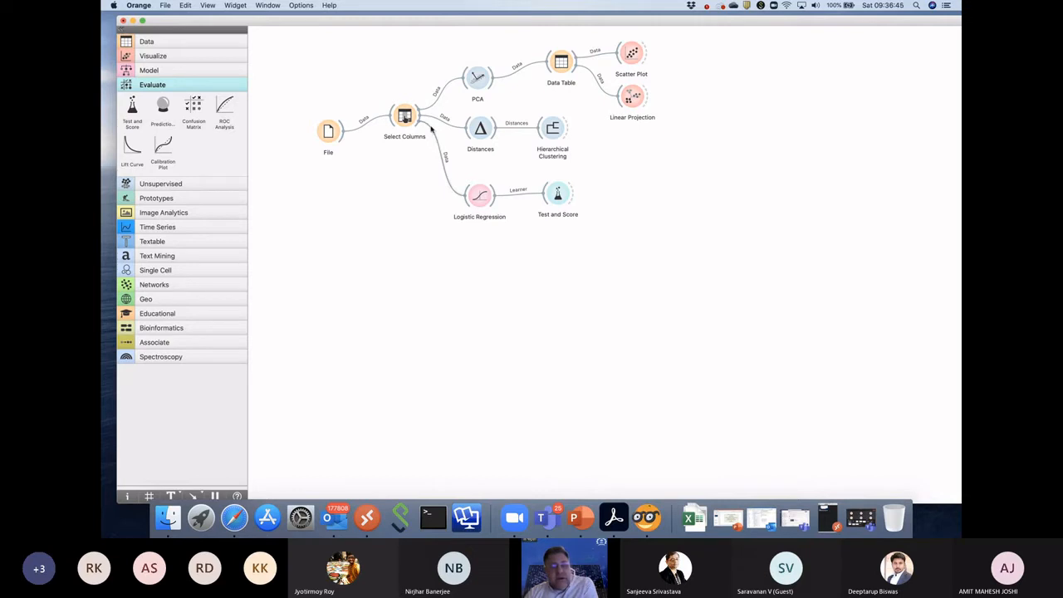
pyautogui.moveTo(421, 121); pyautogui.dragTo(549, 194)
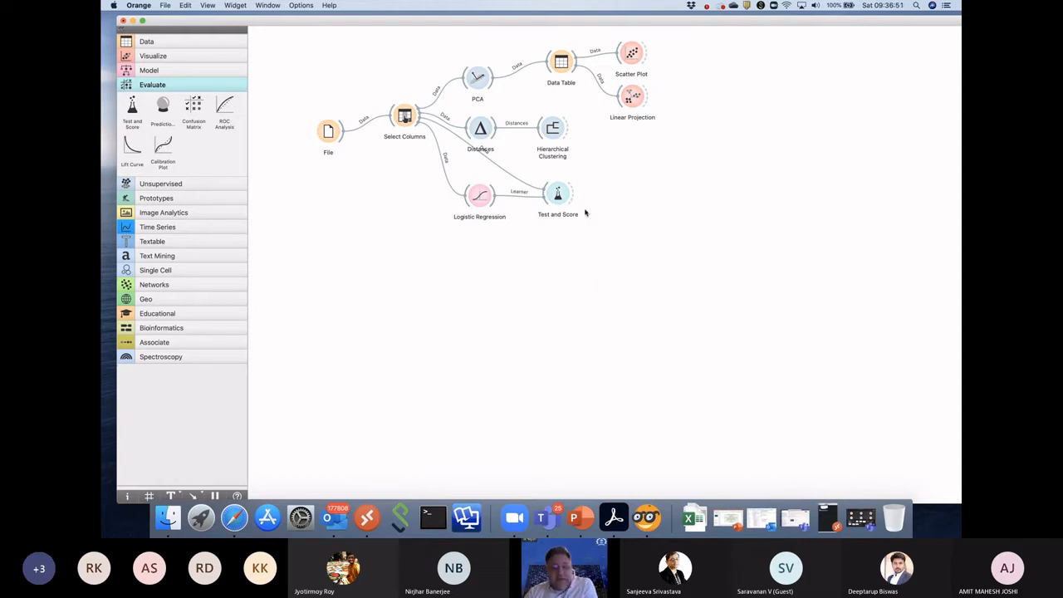
# Examine the Logistic Regression evaluation results in Test and Score, moving and widening its window for easier reading
pyautogui.doubleClick(556, 193)
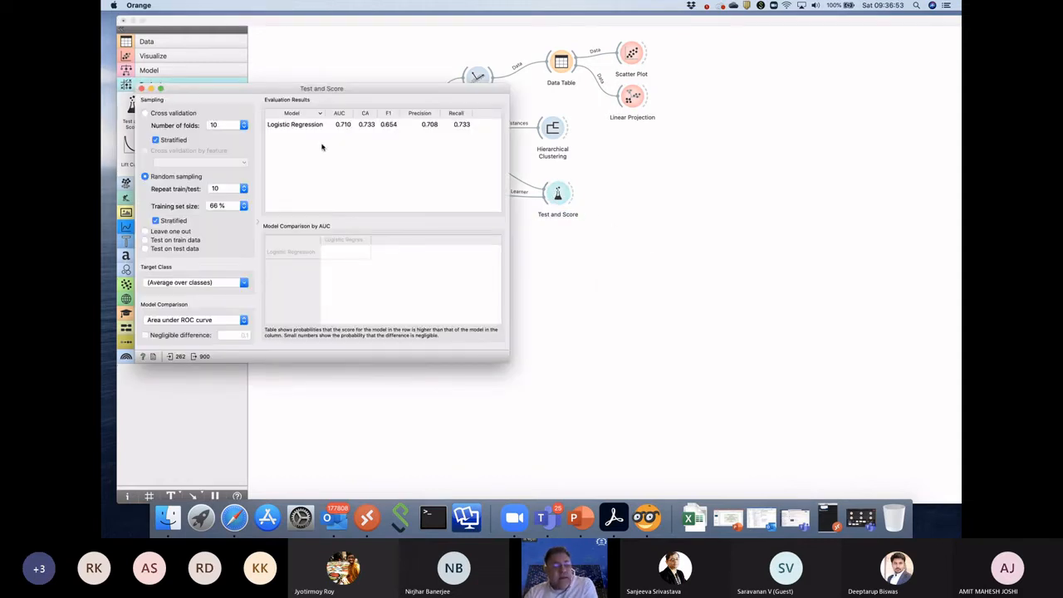
pyautogui.moveTo(246, 95); pyautogui.dragTo(513, 67)
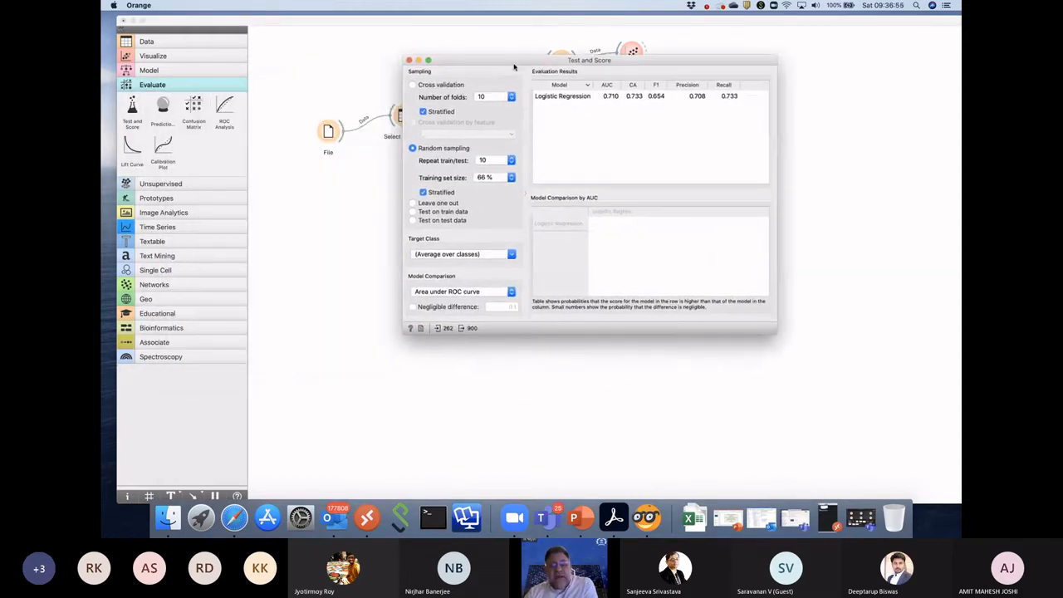
pyautogui.moveTo(776, 133); pyautogui.dragTo(888, 135)
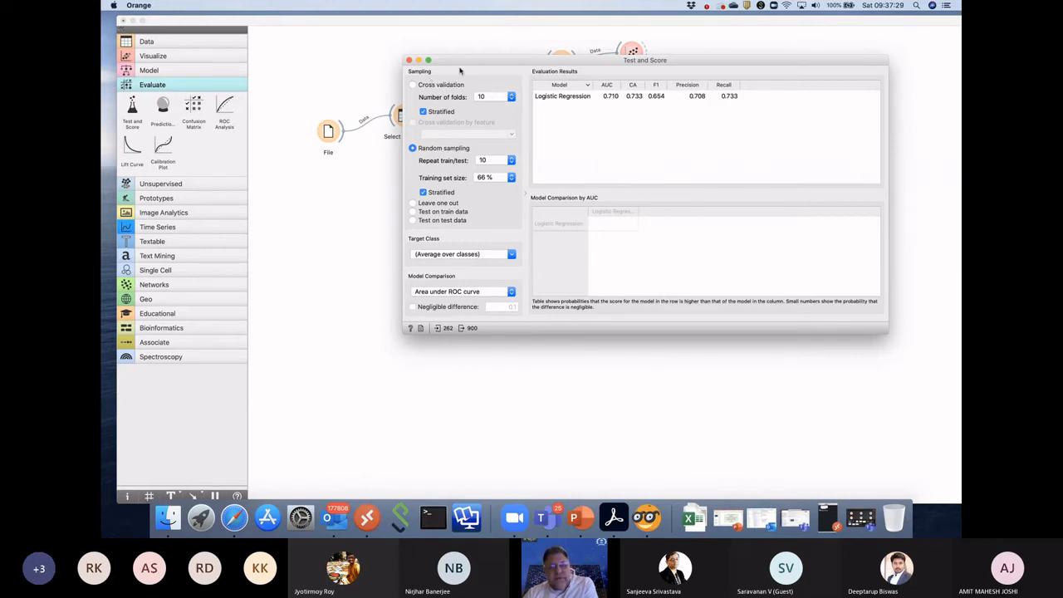
pyautogui.click(409, 61)
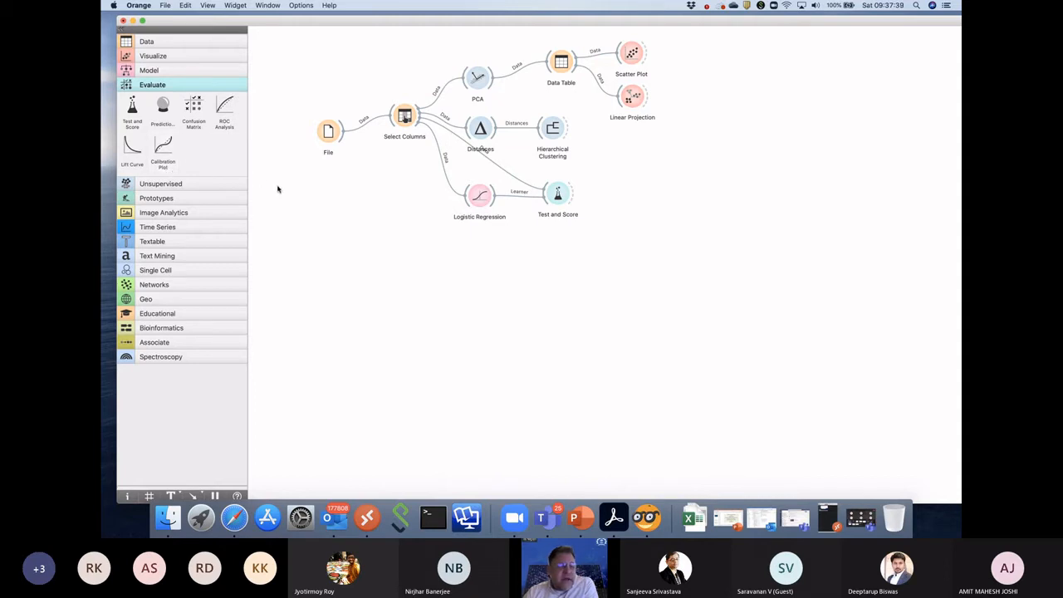
# Add a ROC Analysis widget, connect Test and Score's evaluation results to it and view the Logistic Regression curve
pyautogui.moveTo(225, 106); pyautogui.dragTo(704, 202)
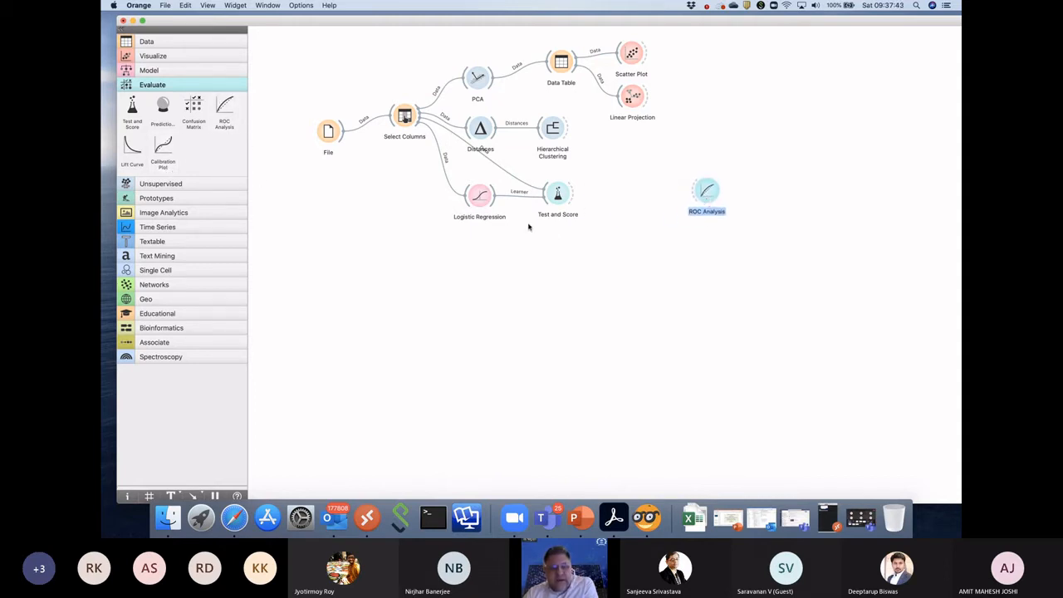
pyautogui.moveTo(573, 198); pyautogui.dragTo(699, 191)
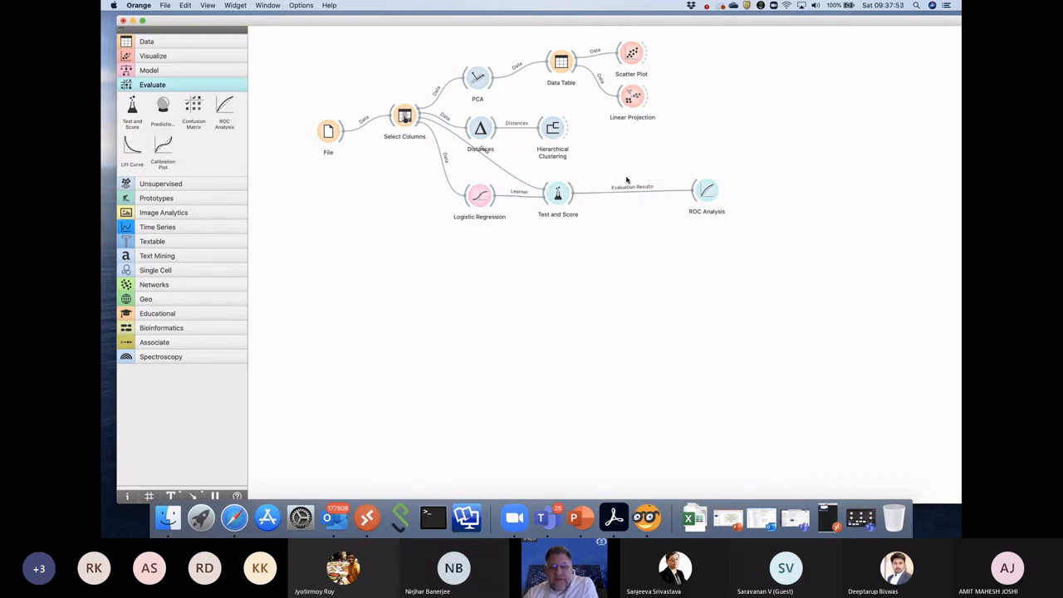
pyautogui.doubleClick(713, 198)
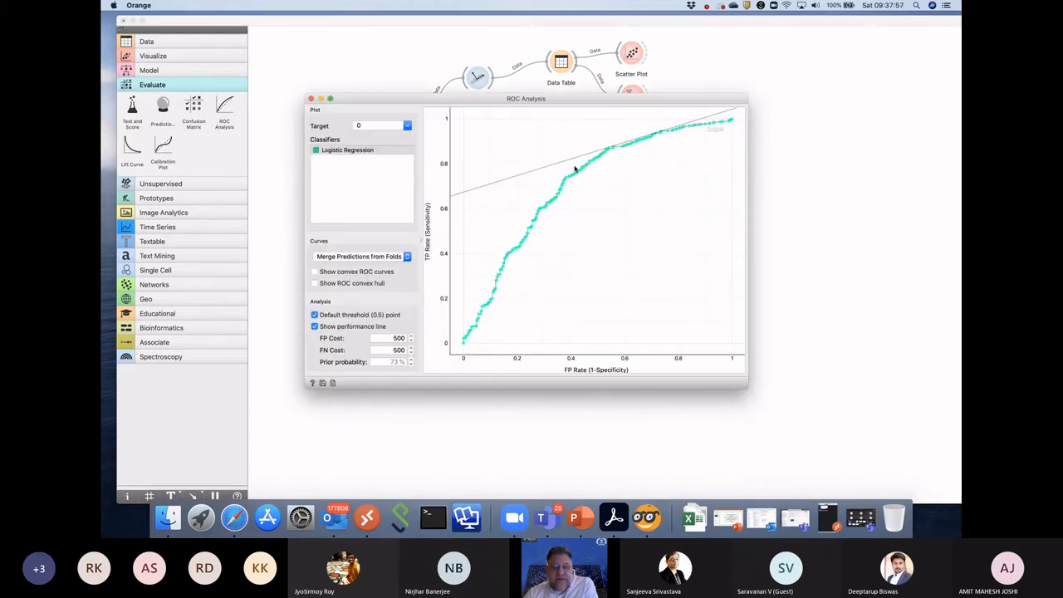
pyautogui.moveTo(683, 133)
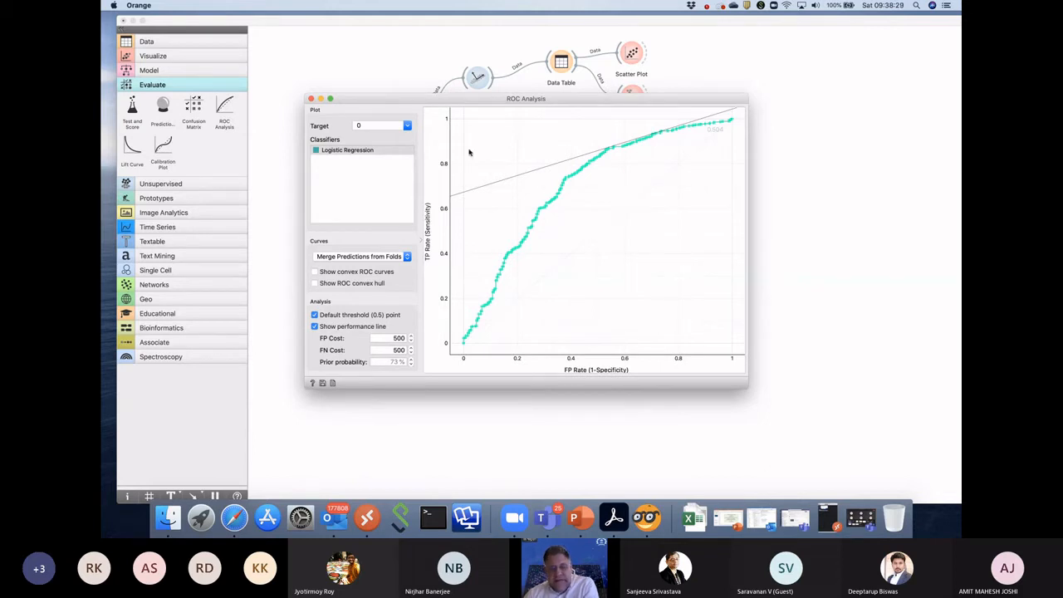
pyautogui.click(310, 98)
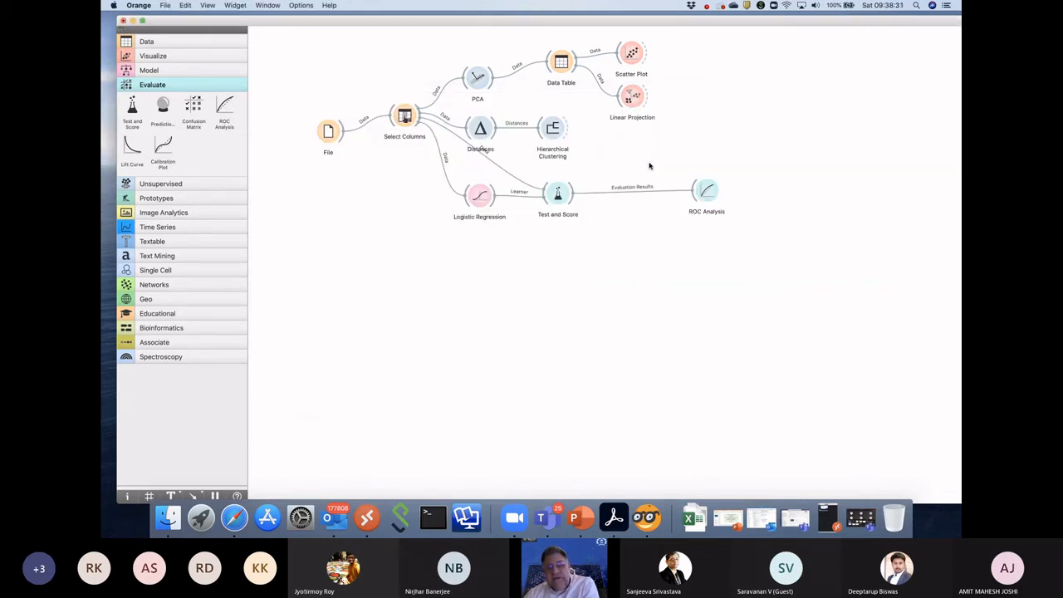
# Reposition Test and Score and Logistic Regression, and add a Neural Network widget linked from Select Columns and into Test and Score
pyautogui.moveTo(570, 200); pyautogui.dragTo(608, 200)
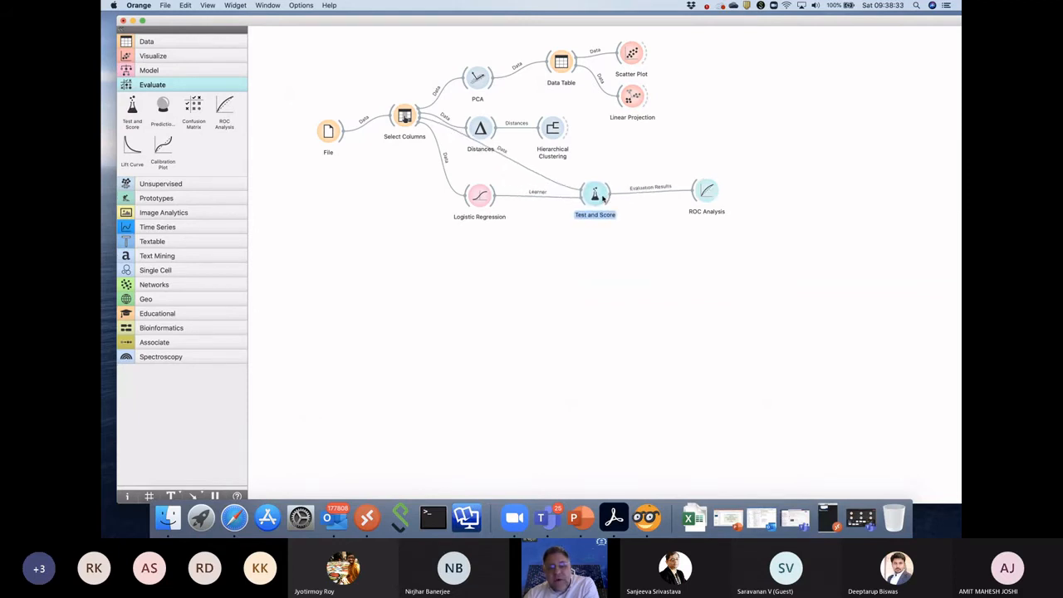
pyautogui.moveTo(479, 197); pyautogui.dragTo(480, 186)
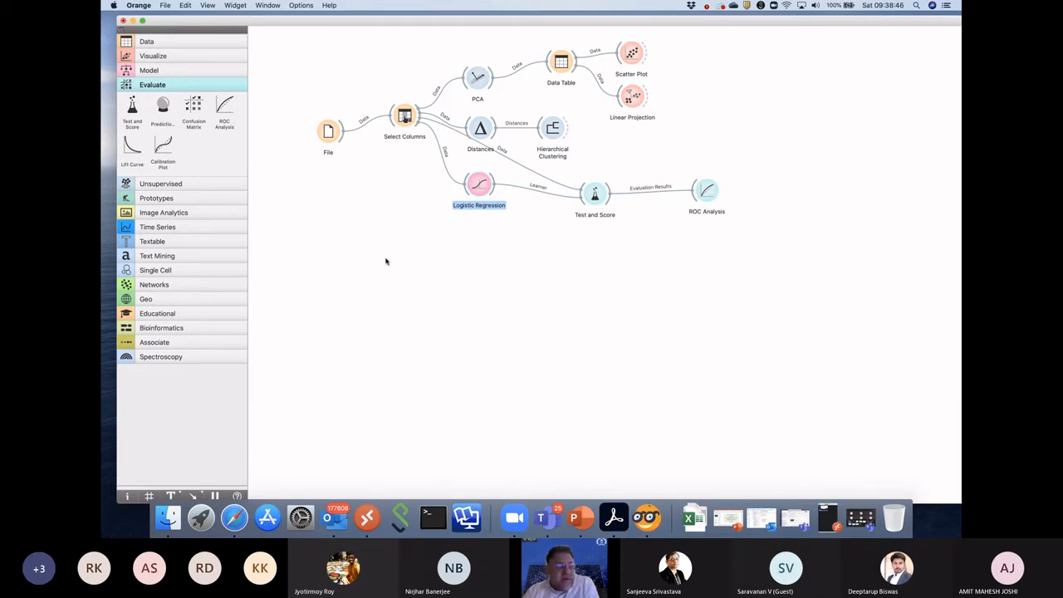
pyautogui.click(152, 69)
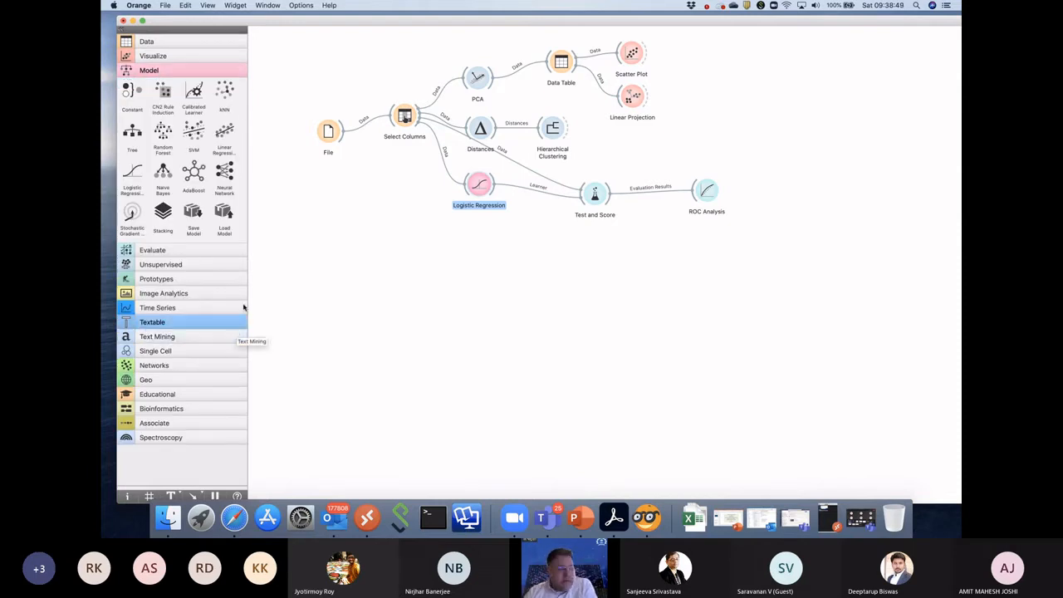
pyautogui.moveTo(225, 171); pyautogui.dragTo(480, 238)
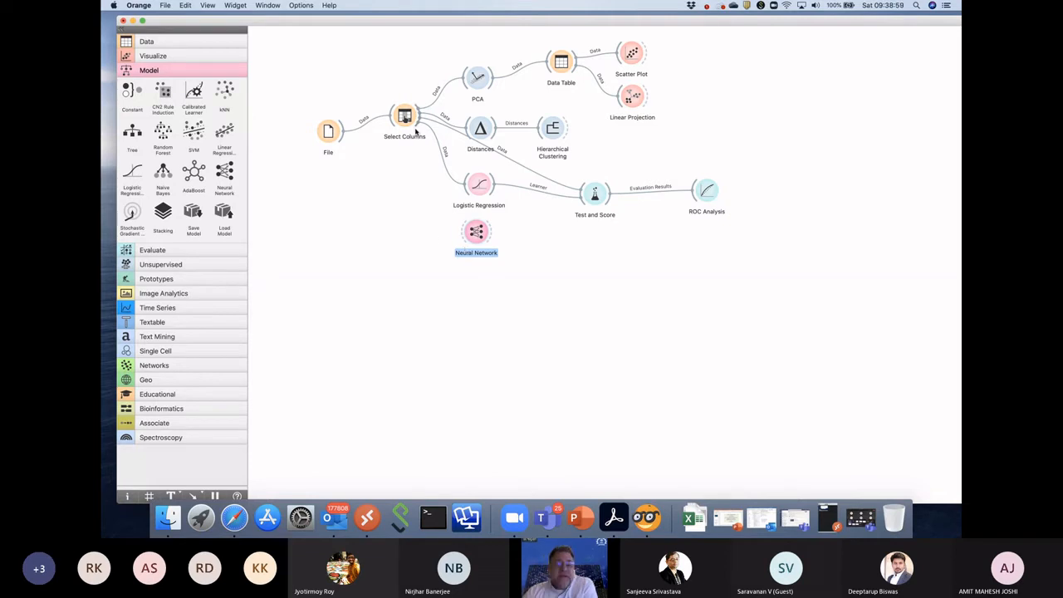
pyautogui.click(417, 153)
pyautogui.moveTo(420, 118); pyautogui.dragTo(471, 231)
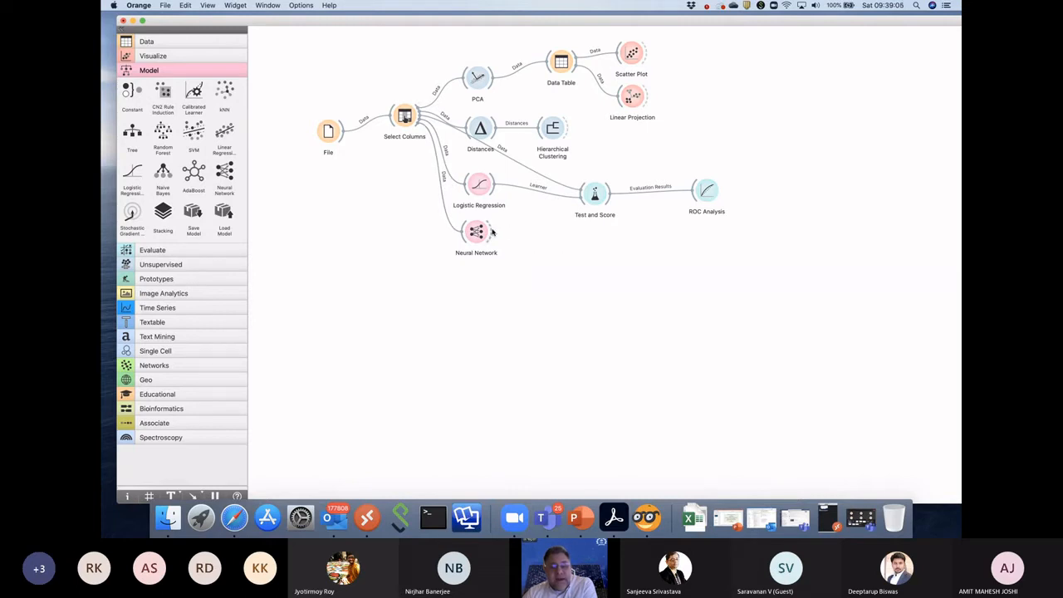
pyautogui.moveTo(492, 232); pyautogui.dragTo(574, 212)
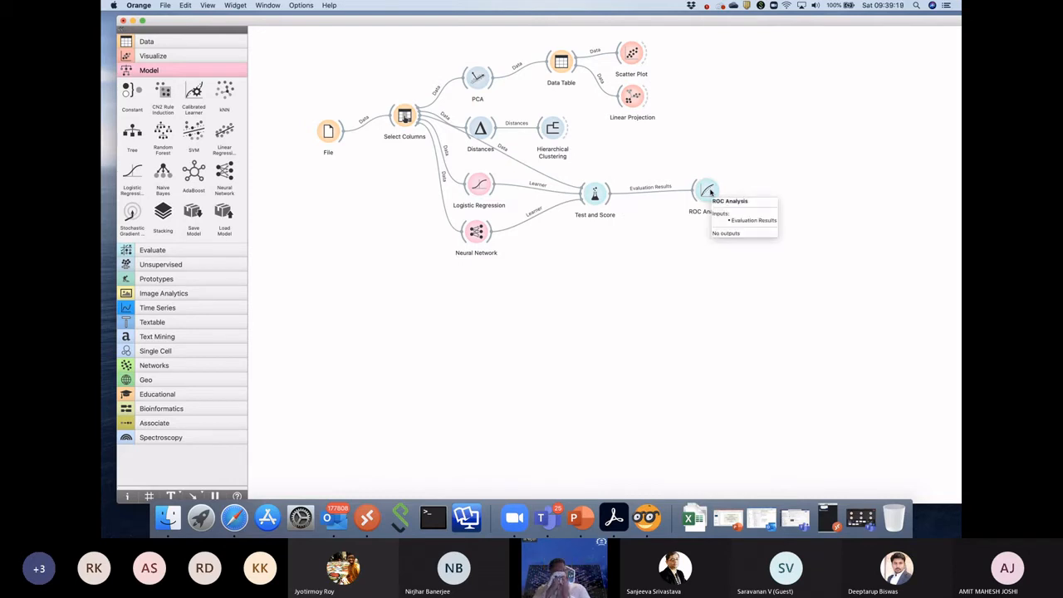
# Compare Neural Network and Logistic Regression in the Test and Score results and the ROC Analysis curves
pyautogui.click(587, 193)
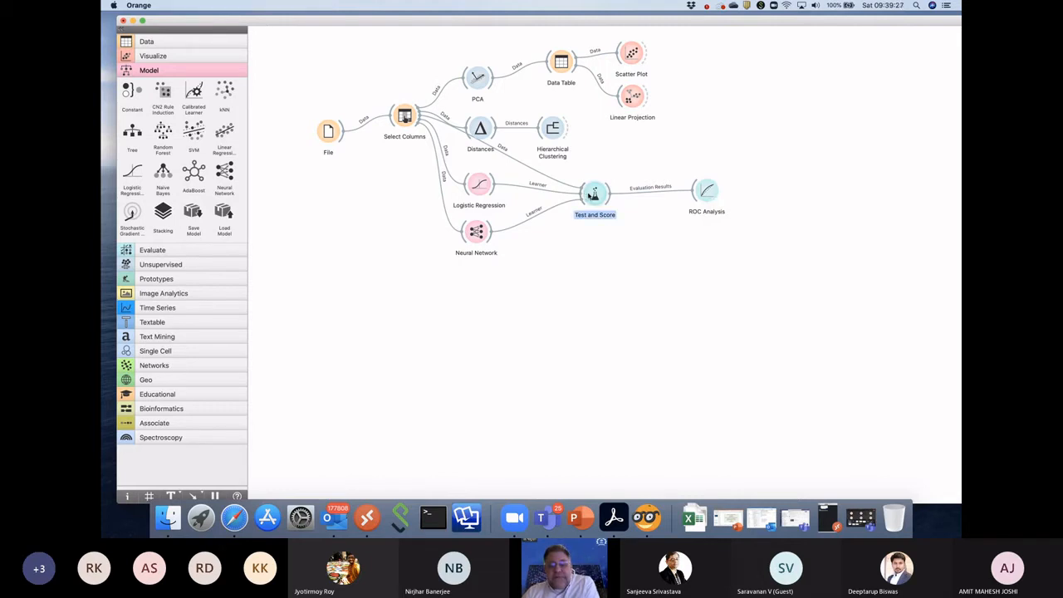
pyautogui.doubleClick(588, 195)
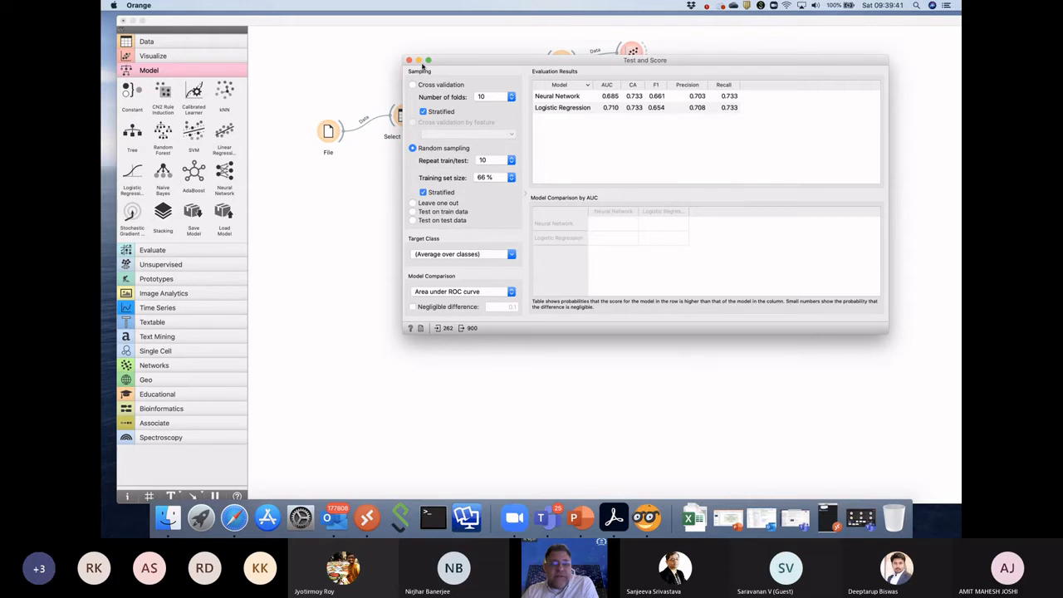
pyautogui.click(408, 61)
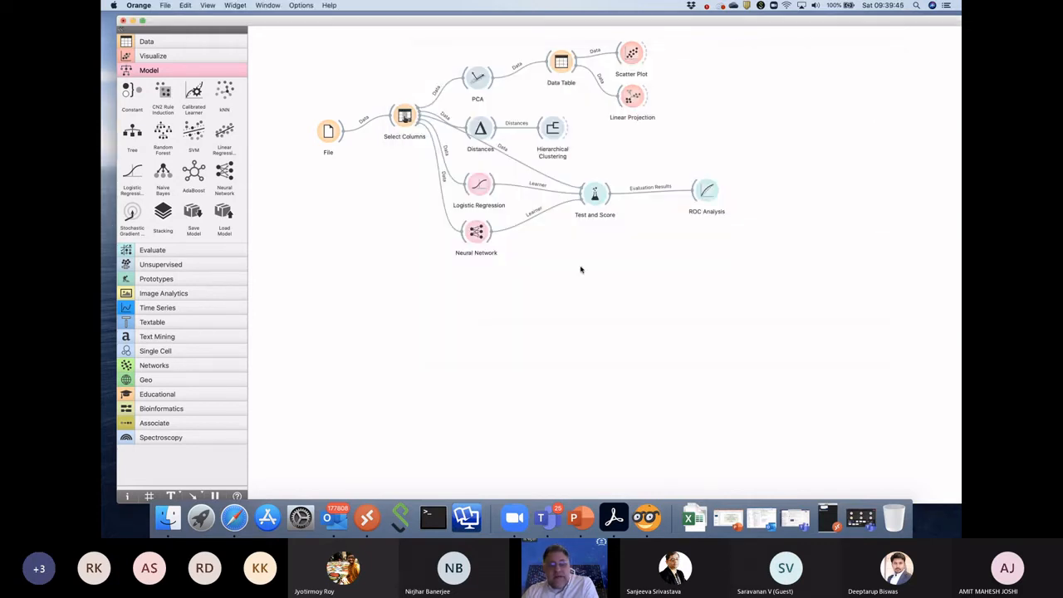
pyautogui.doubleClick(704, 193)
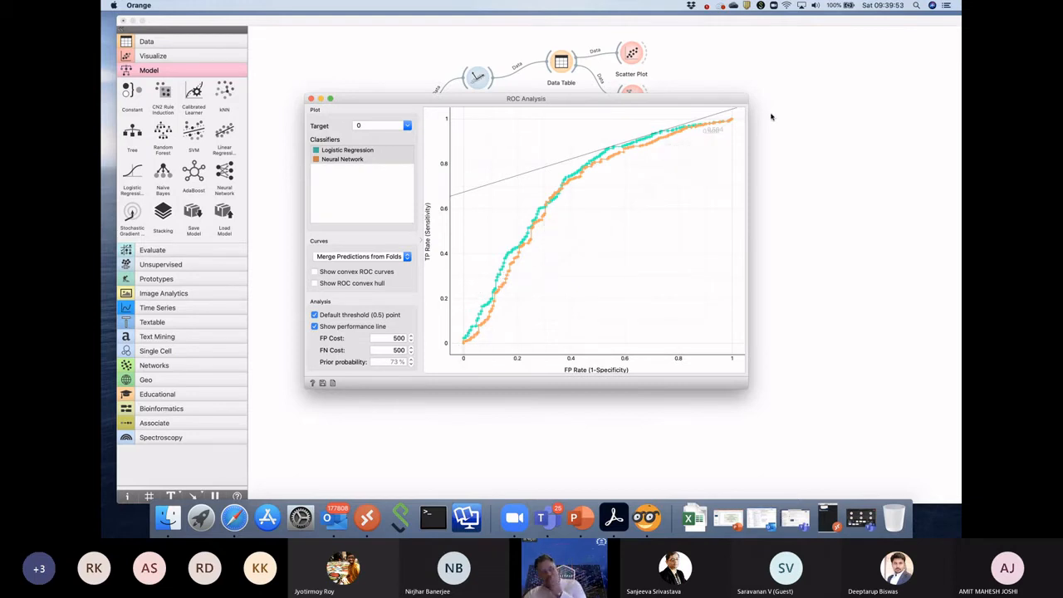
pyautogui.click(311, 99)
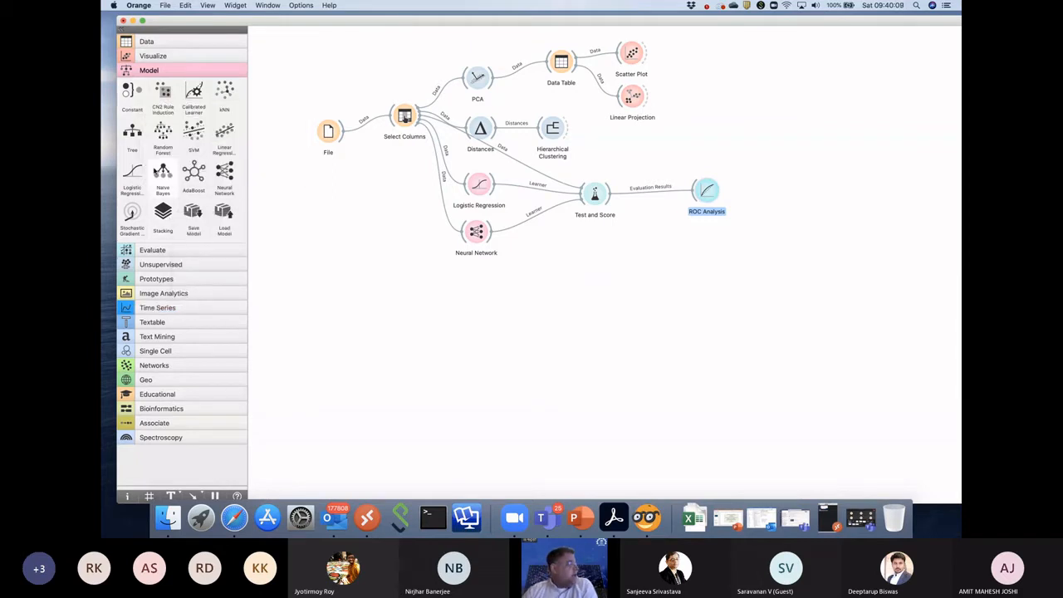
# Add an SVM widget fed by Select Columns, review its settings, and connect its learner to Test and Score
pyautogui.click(196, 135)
pyautogui.moveTo(550, 241); pyautogui.dragTo(479, 288)
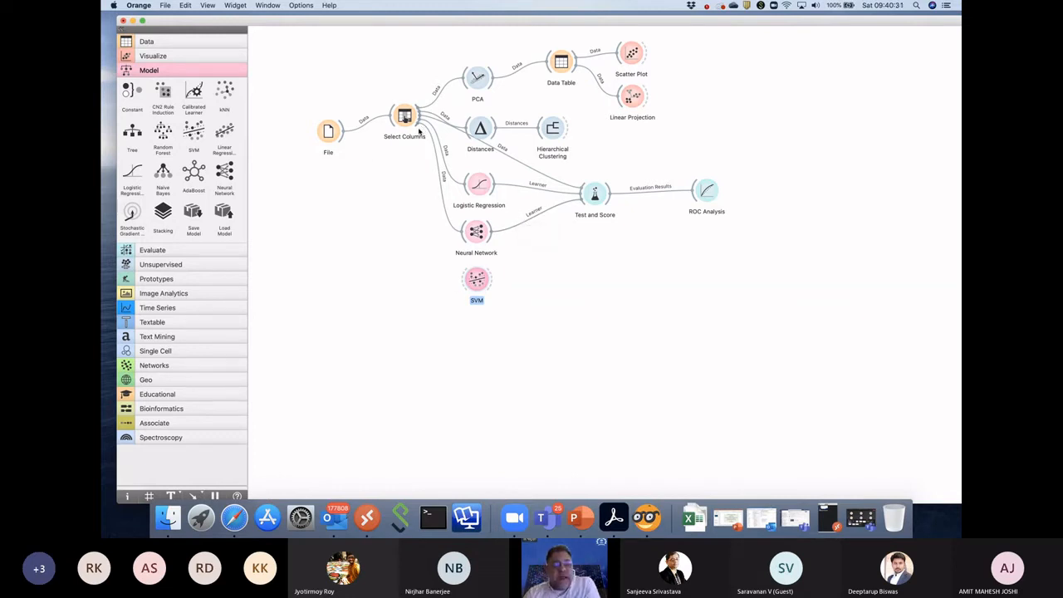
pyautogui.moveTo(416, 127); pyautogui.dragTo(459, 279)
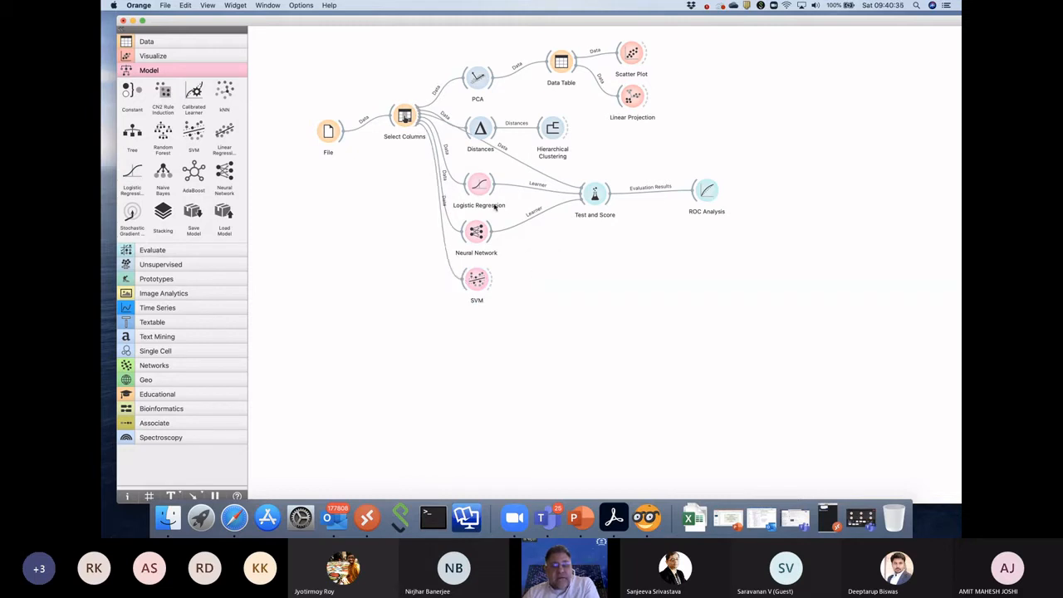
pyautogui.doubleClick(485, 284)
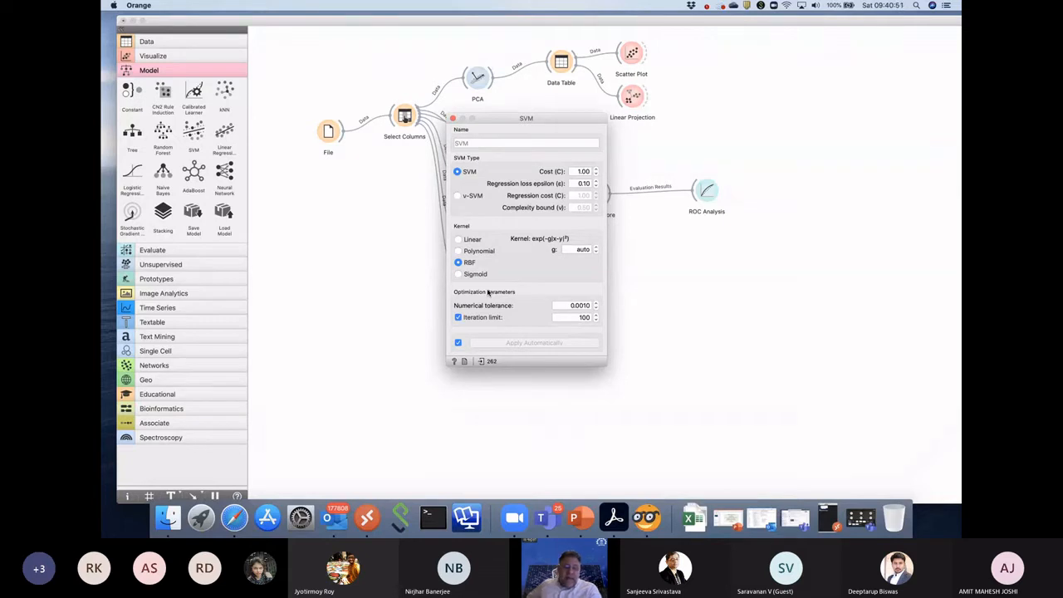
pyautogui.click(452, 119)
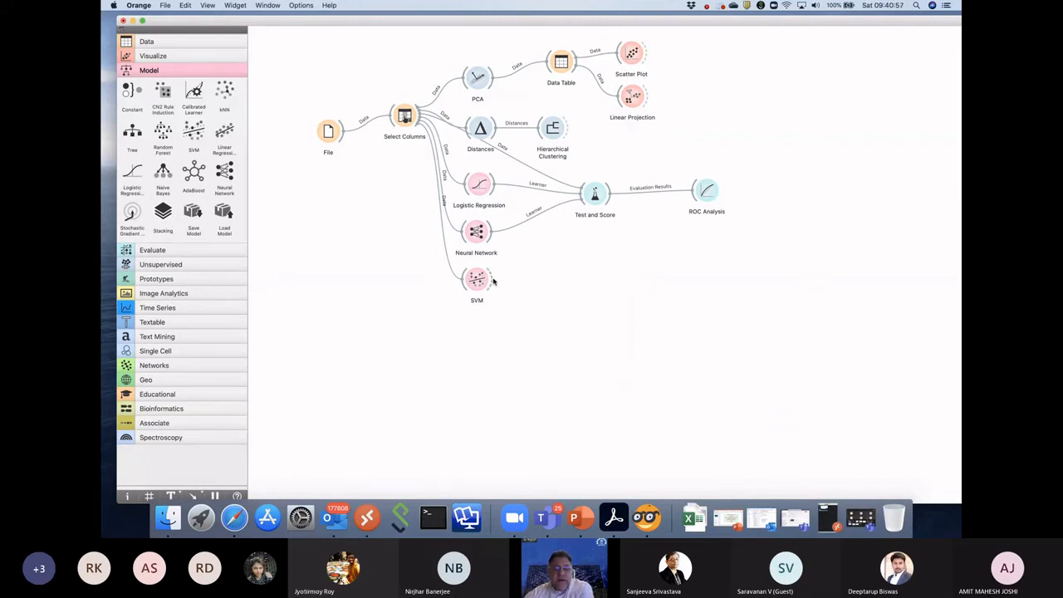
pyautogui.moveTo(491, 277); pyautogui.dragTo(585, 207)
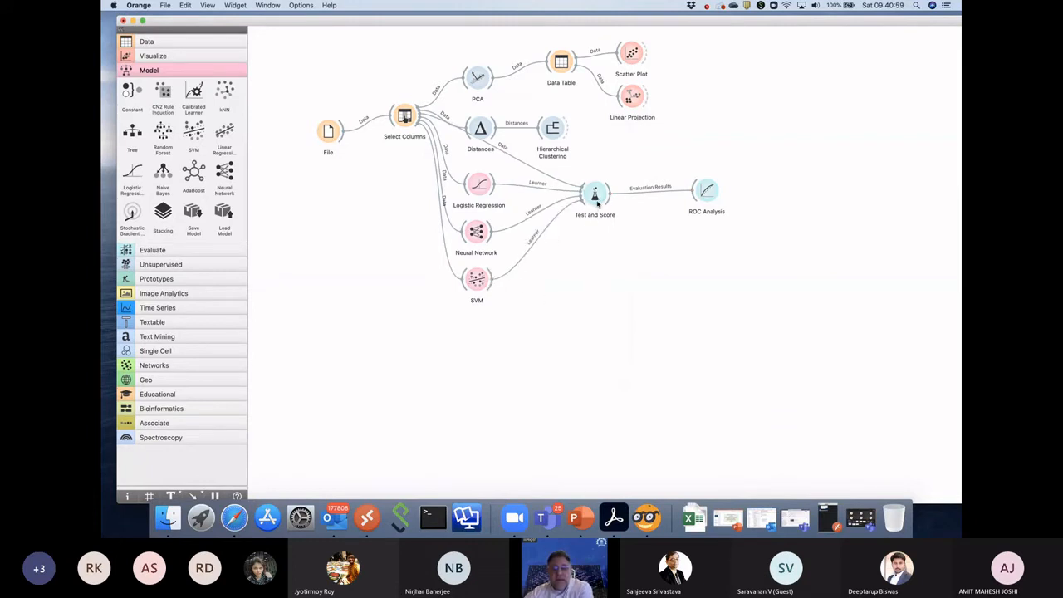
# Compare SVM with the other classifiers in the Test and Score results and the ROC Analysis curves, enlarging the ROC window
pyautogui.click(597, 204)
pyautogui.doubleClick(596, 203)
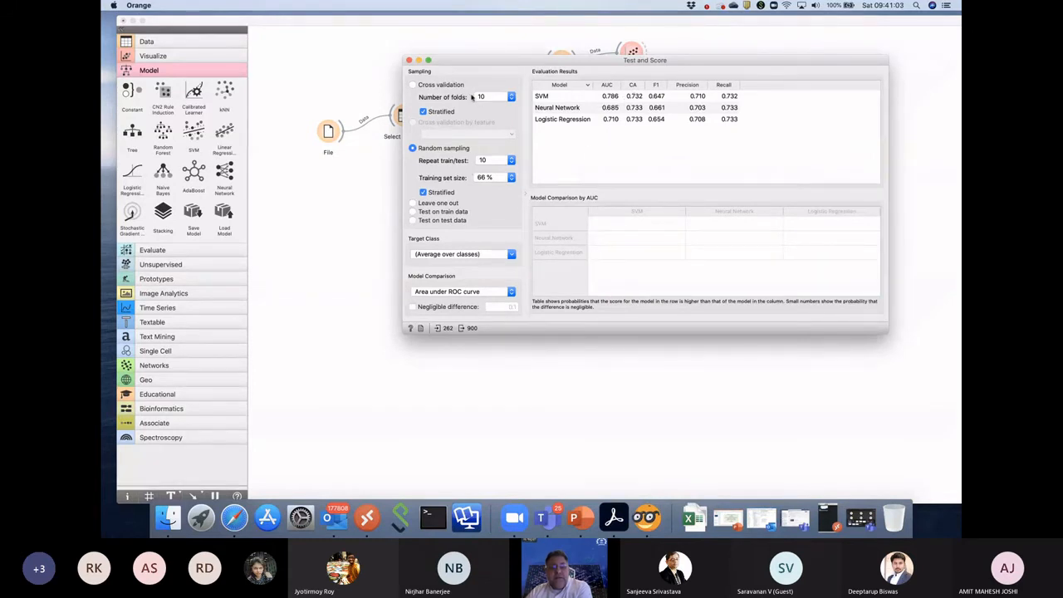
pyautogui.click(408, 60)
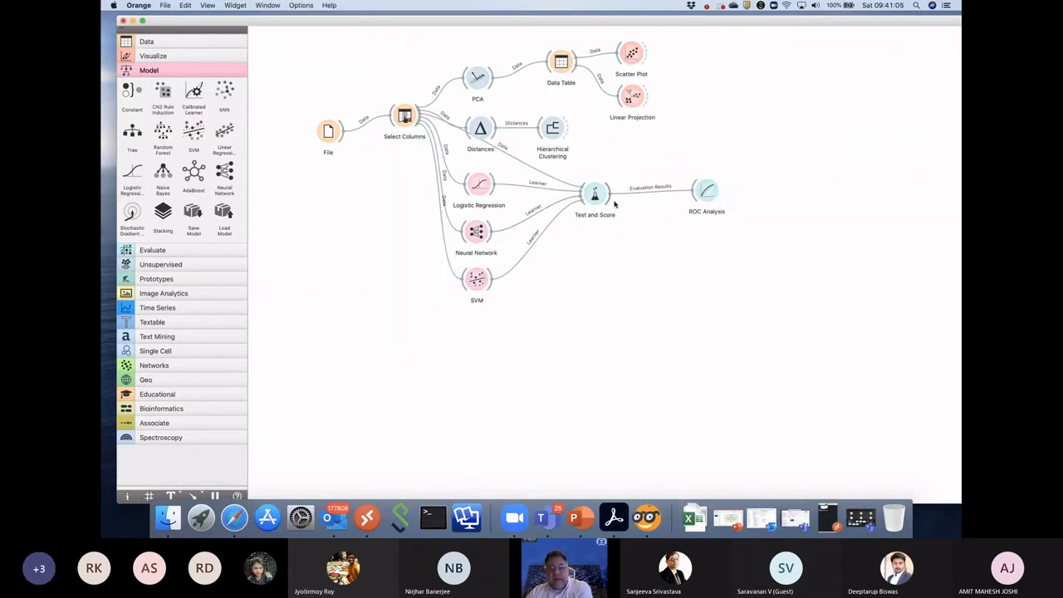
pyautogui.doubleClick(705, 192)
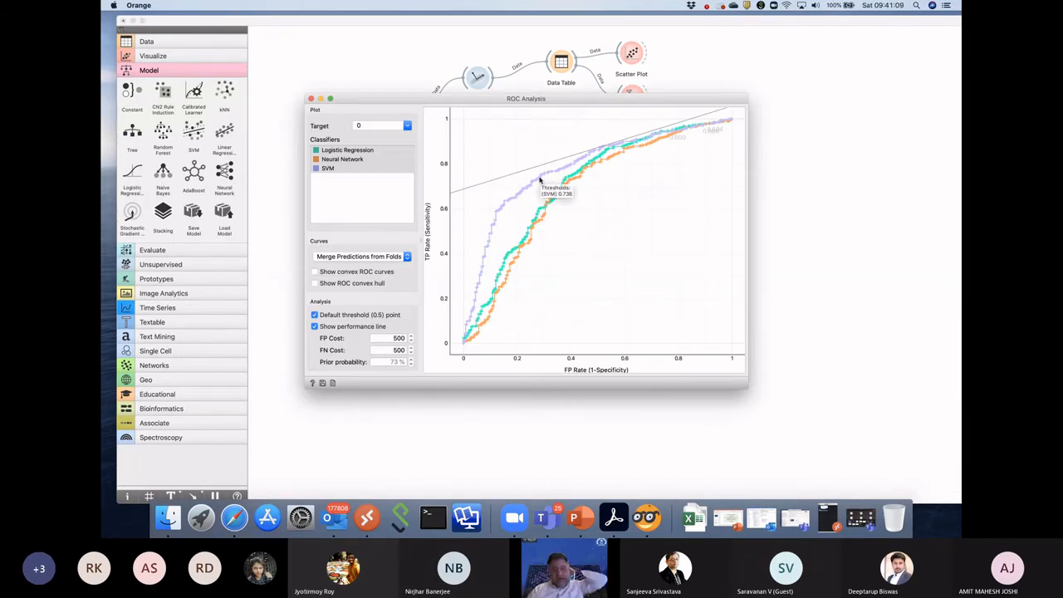
pyautogui.moveTo(515, 197)
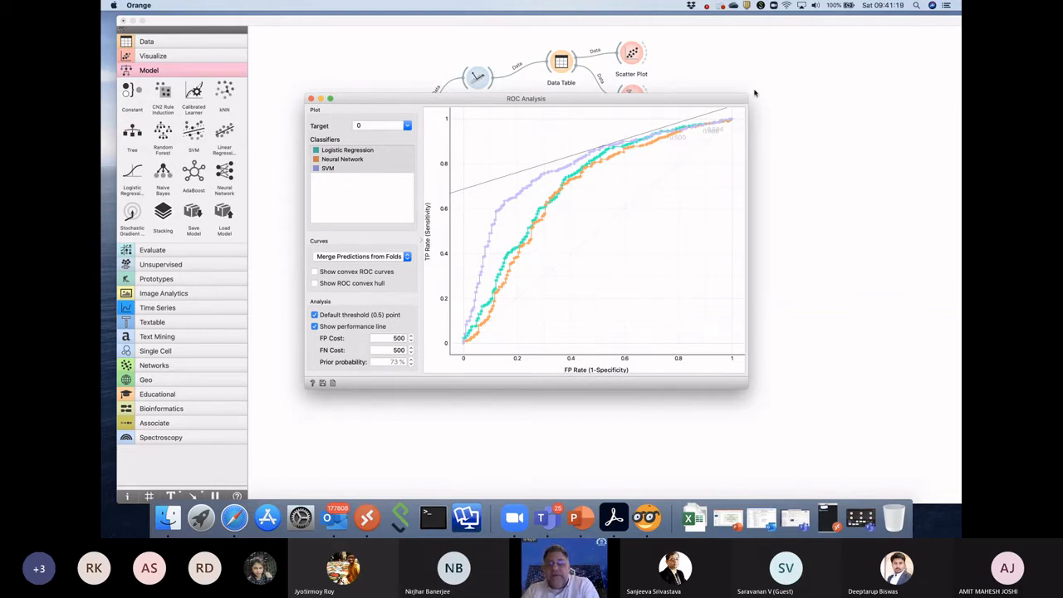
pyautogui.moveTo(751, 96); pyautogui.dragTo(835, 79)
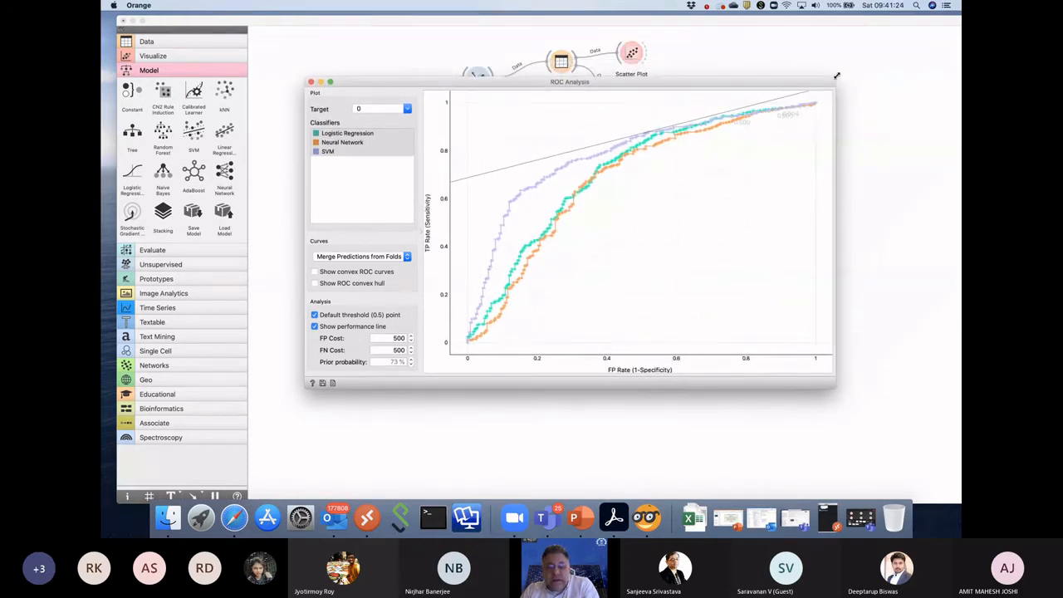
pyautogui.click(311, 81)
pyautogui.doubleClick(580, 195)
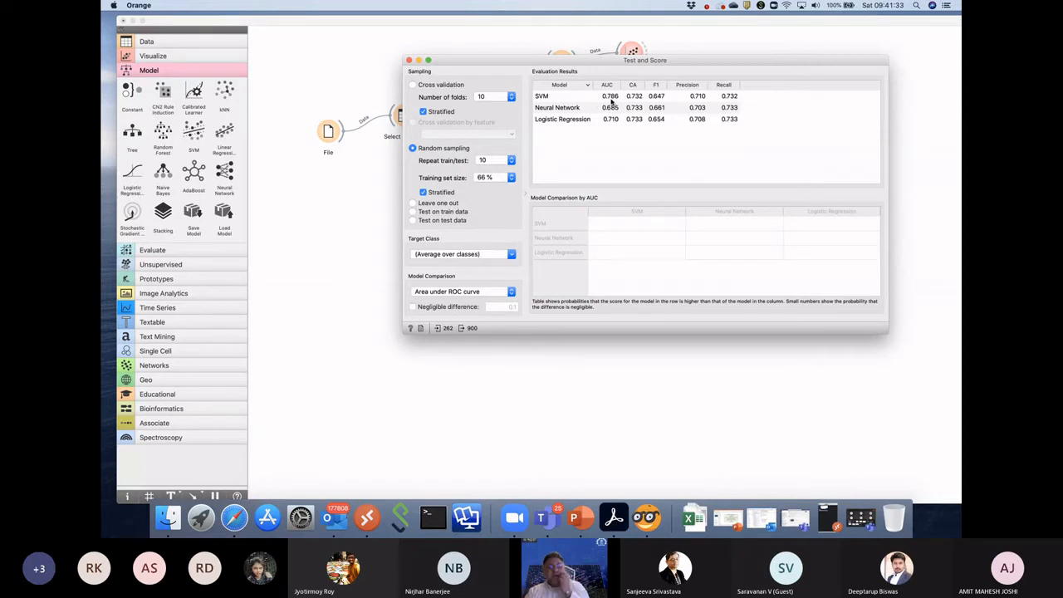
pyautogui.click(408, 60)
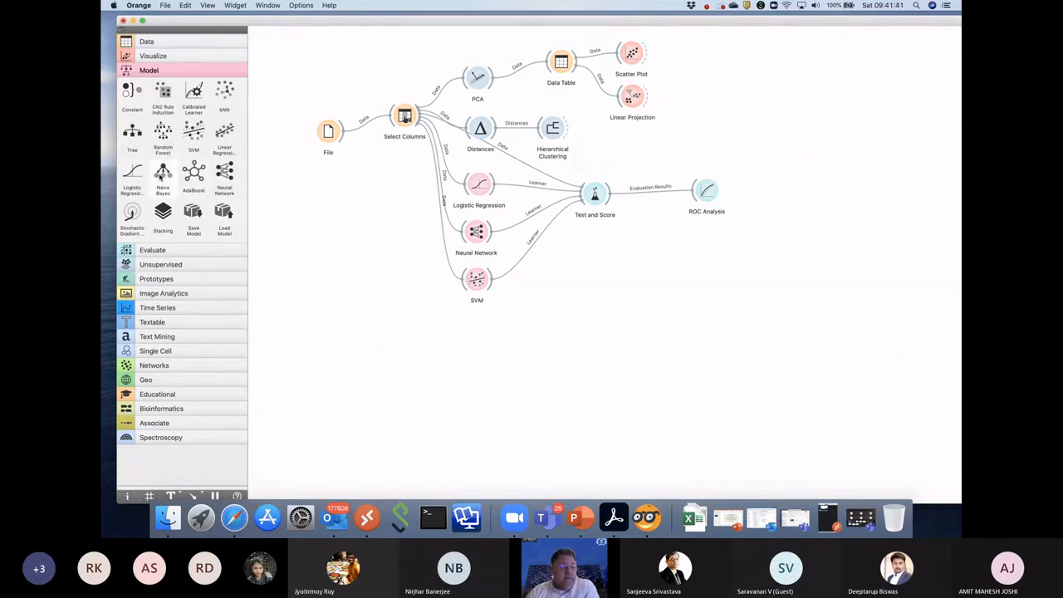
# Add a Random Forest widget fed by Select Columns, set it to 20 trees, and connect its learner to Test and Score
pyautogui.moveTo(163, 132); pyautogui.dragTo(467, 323)
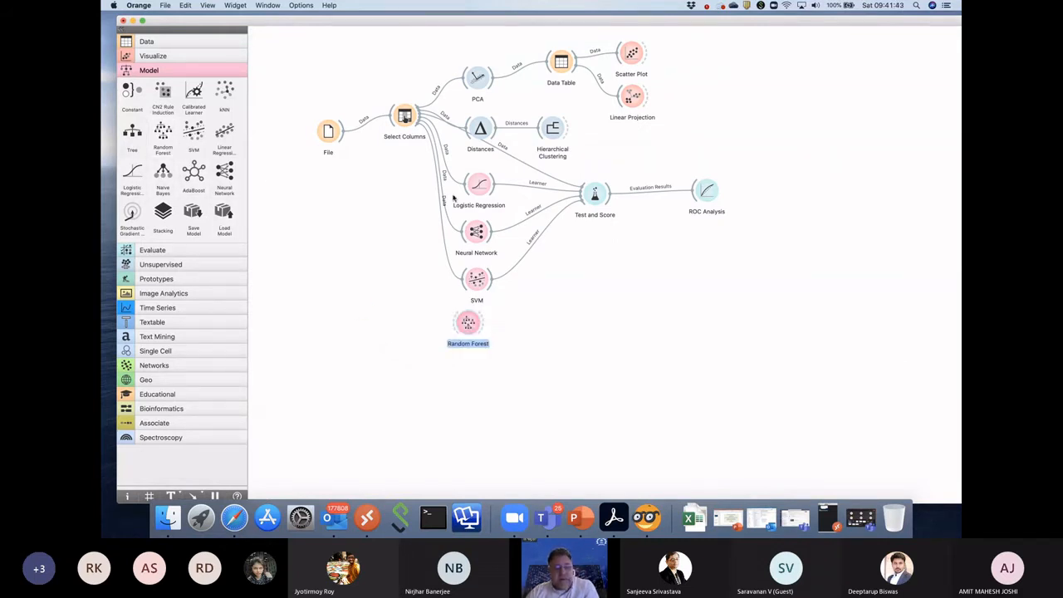
pyautogui.moveTo(418, 118); pyautogui.dragTo(453, 330)
pyautogui.doubleClick(468, 323)
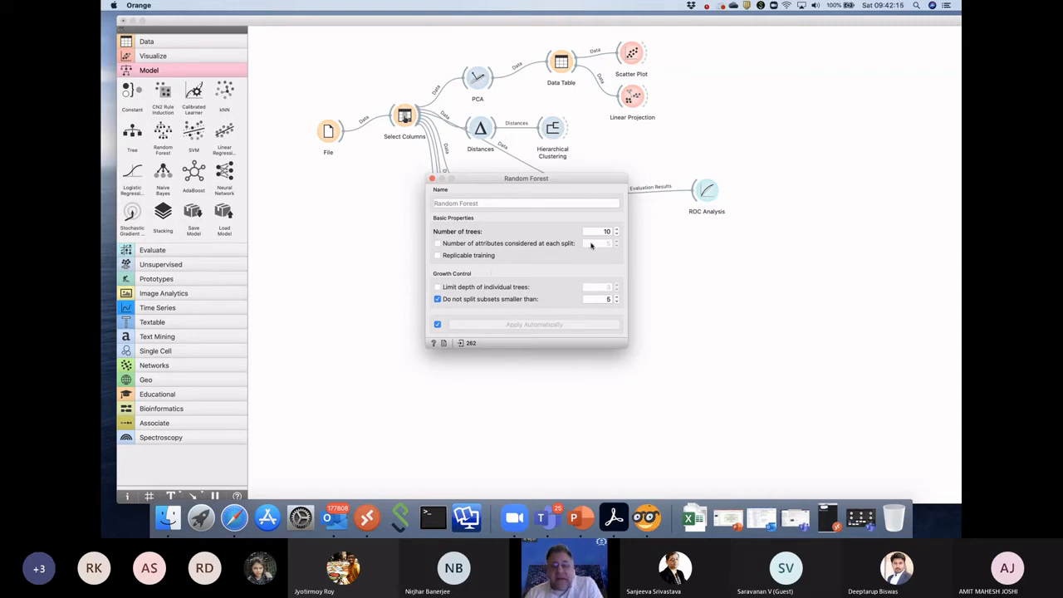
pyautogui.click(617, 229)
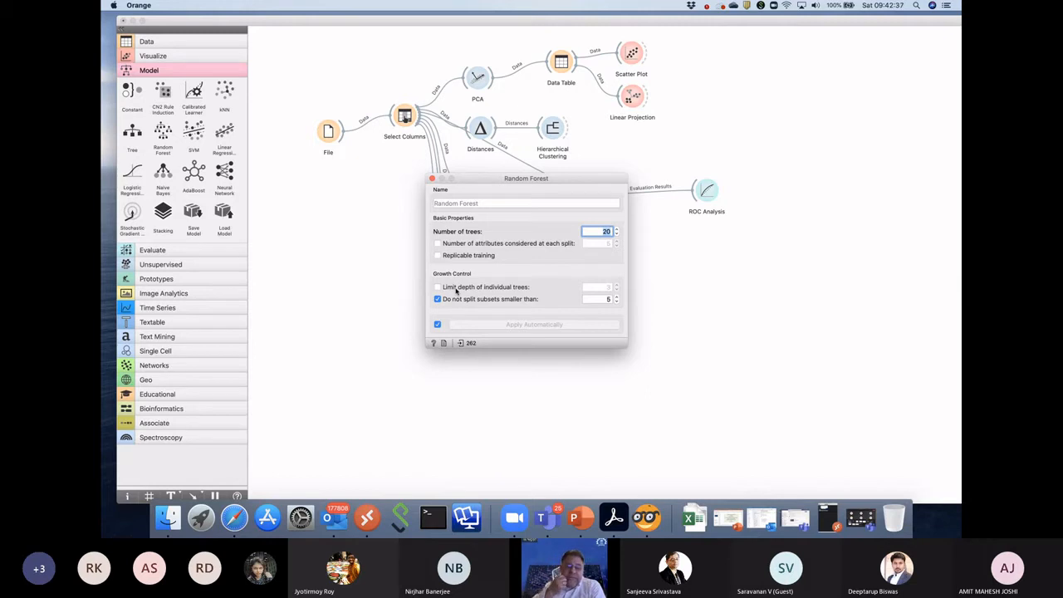
pyautogui.click(432, 179)
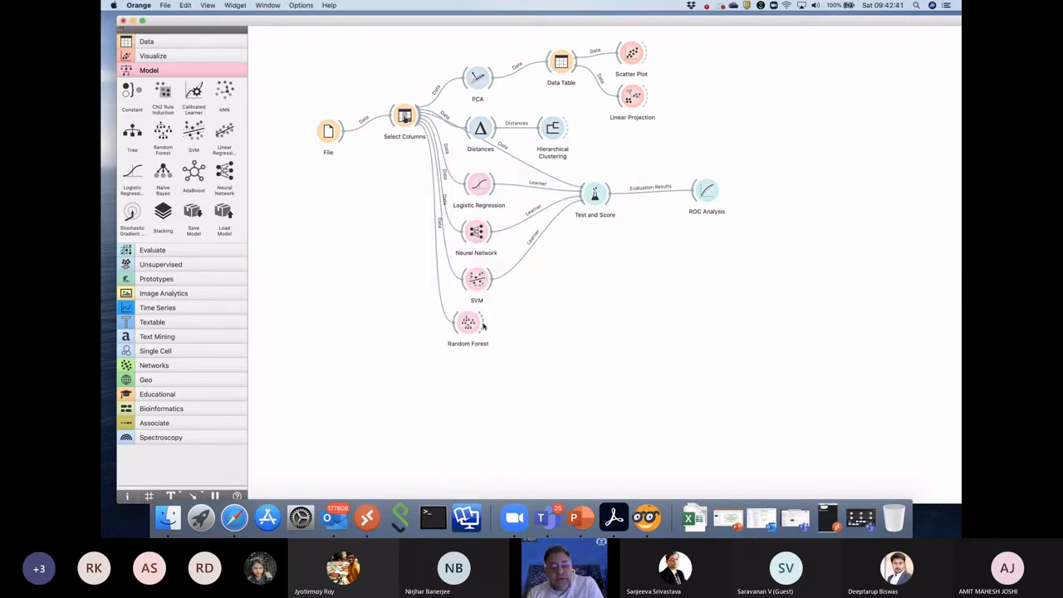
pyautogui.moveTo(482, 324)
pyautogui.mouseDown()
pyautogui.moveTo(534, 237)
pyautogui.moveTo(591, 195)
pyautogui.mouseUp()
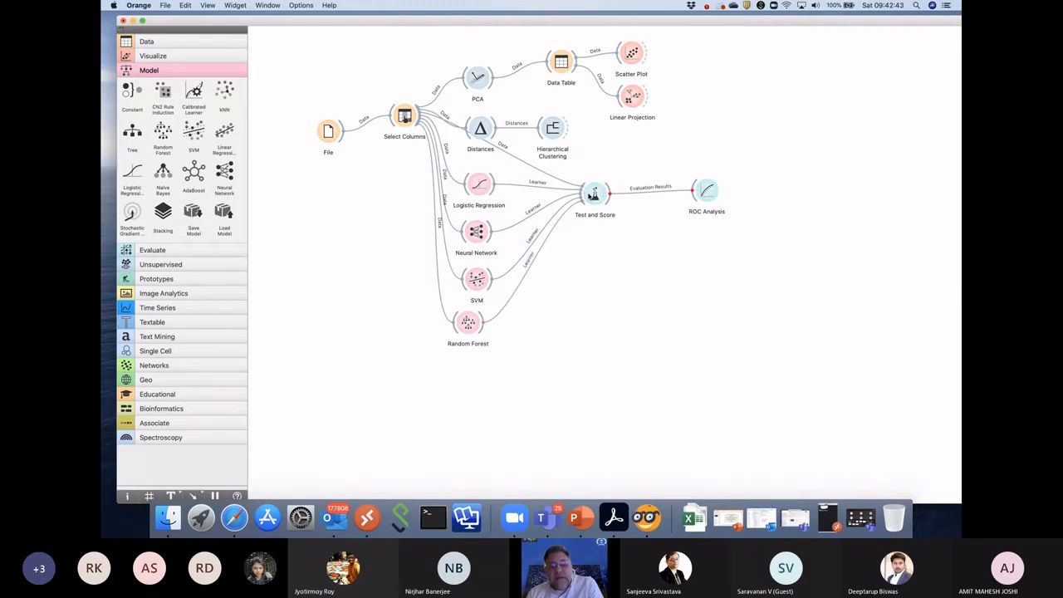
# Compare Random Forest with the other three classifiers in the Test and Score results and the ROC Analysis curves
pyautogui.click(593, 194)
pyautogui.doubleClick(593, 195)
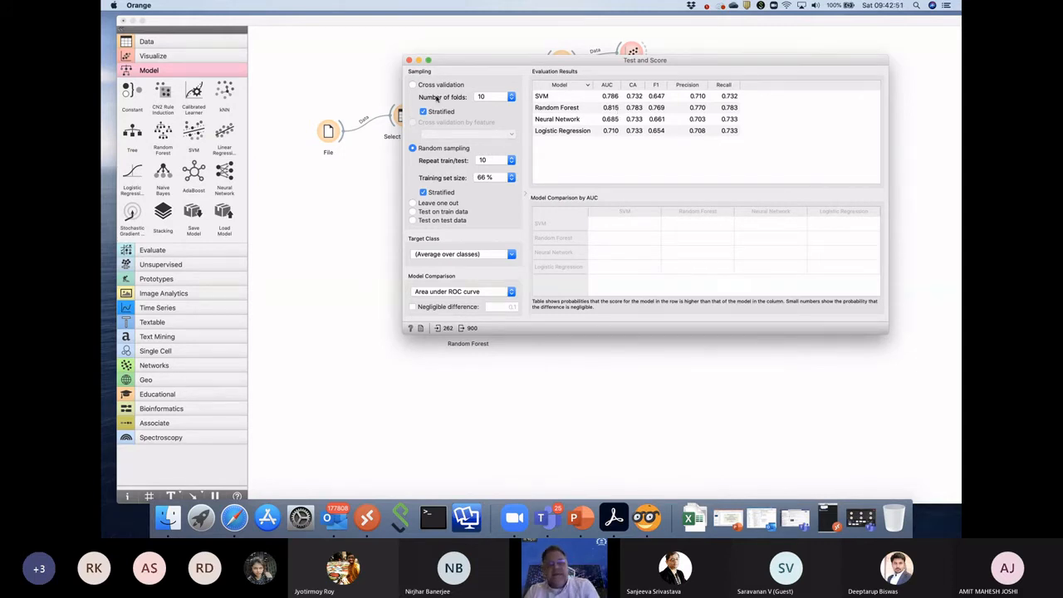
pyautogui.click(408, 60)
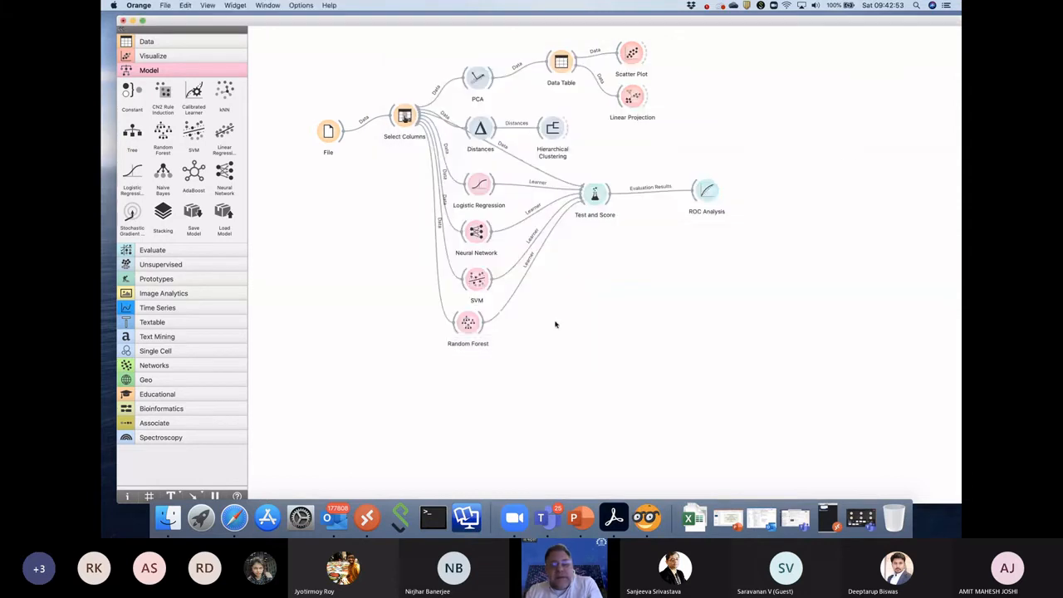
pyautogui.doubleClick(705, 198)
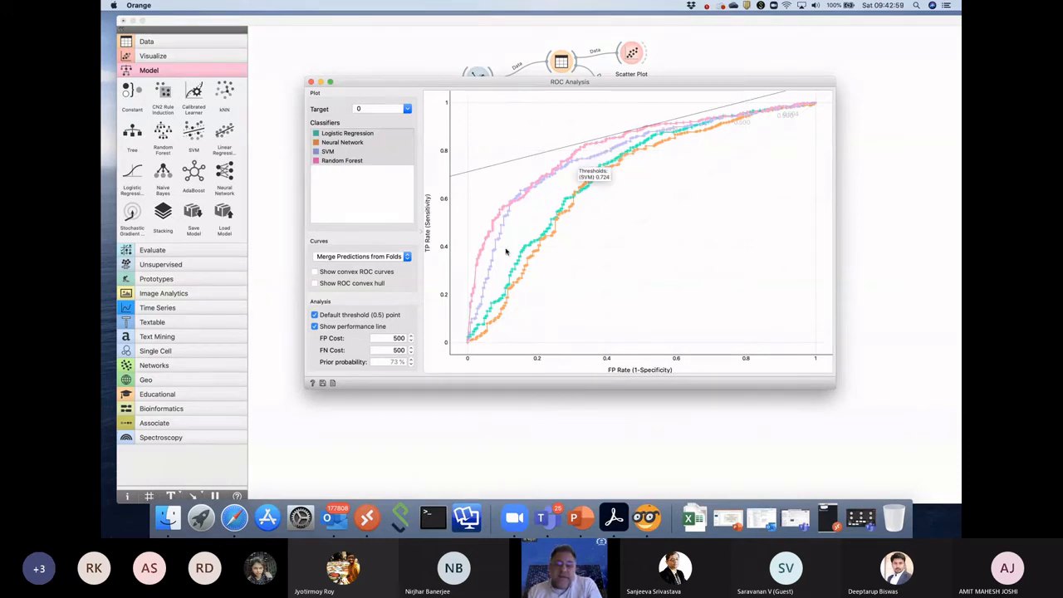
pyautogui.click(311, 82)
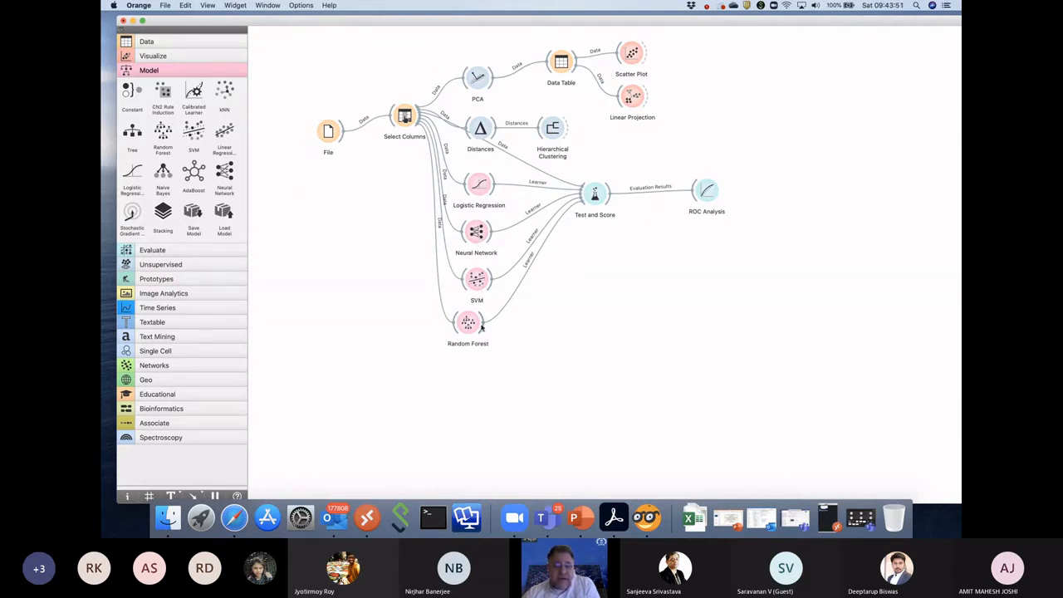
# Shift the Random Forest and Neural Network widgets slightly to line them up with the other classifiers
pyautogui.moveTo(465, 326); pyautogui.dragTo(471, 328)
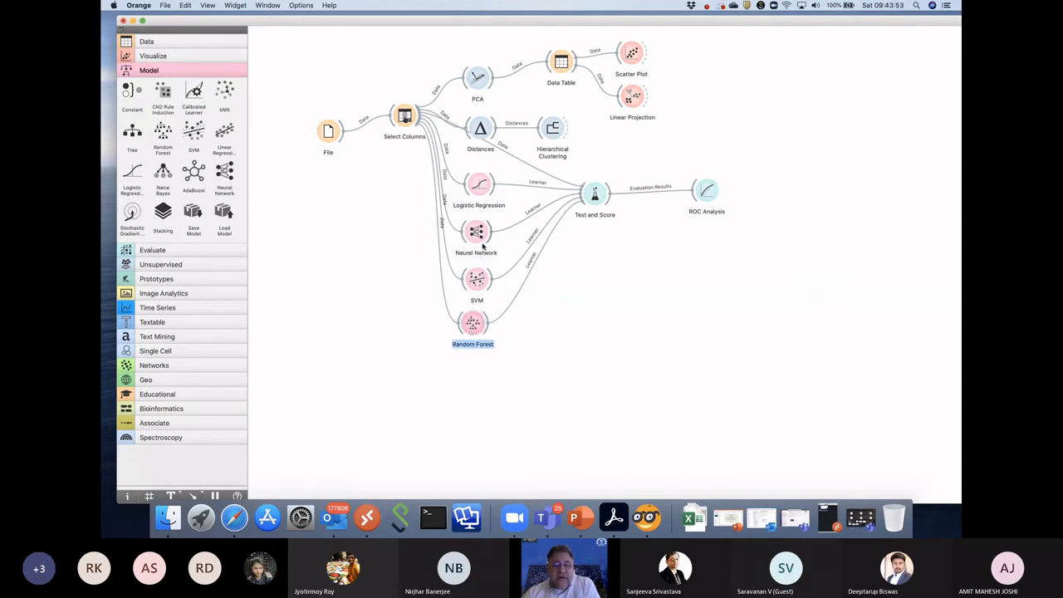
pyautogui.moveTo(480, 236); pyautogui.dragTo(482, 236)
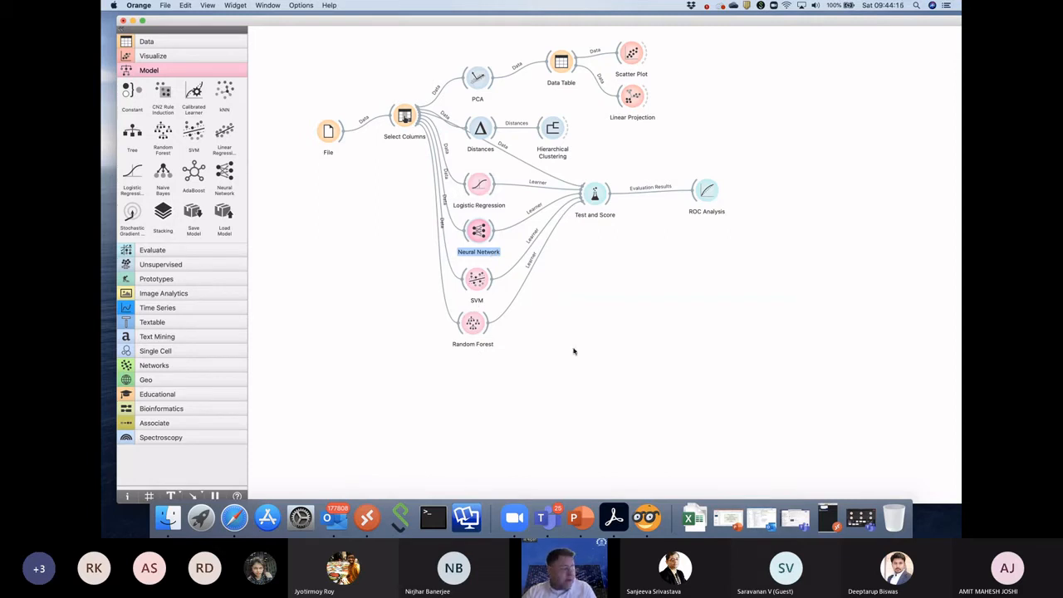
pyautogui.click(624, 326)
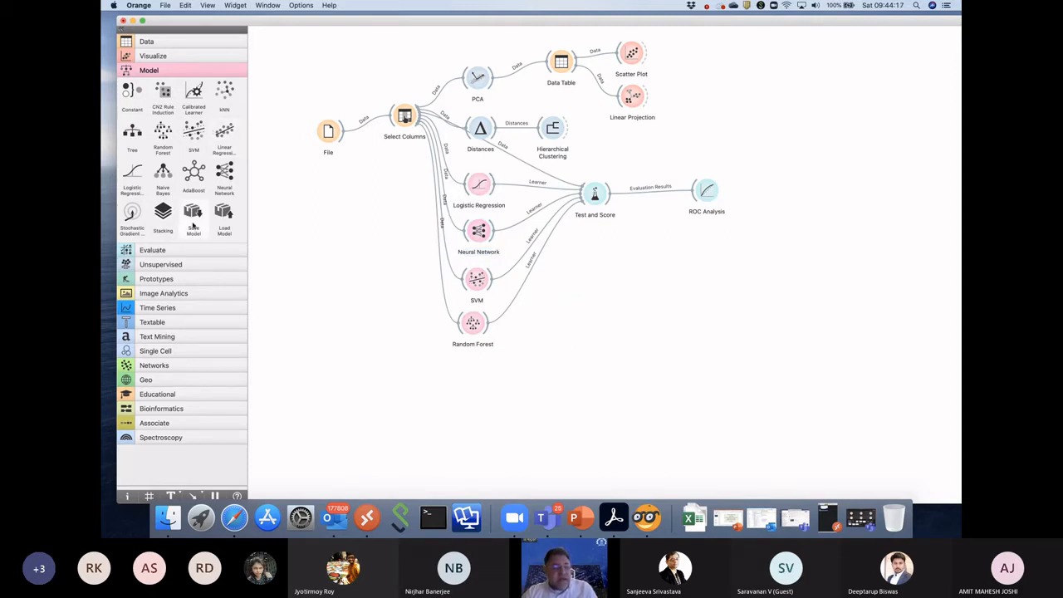
# Add a Naive Bayes widget below Random Forest, linked from Select Columns and into Test and Score
pyautogui.moveTo(163, 170); pyautogui.dragTo(484, 371)
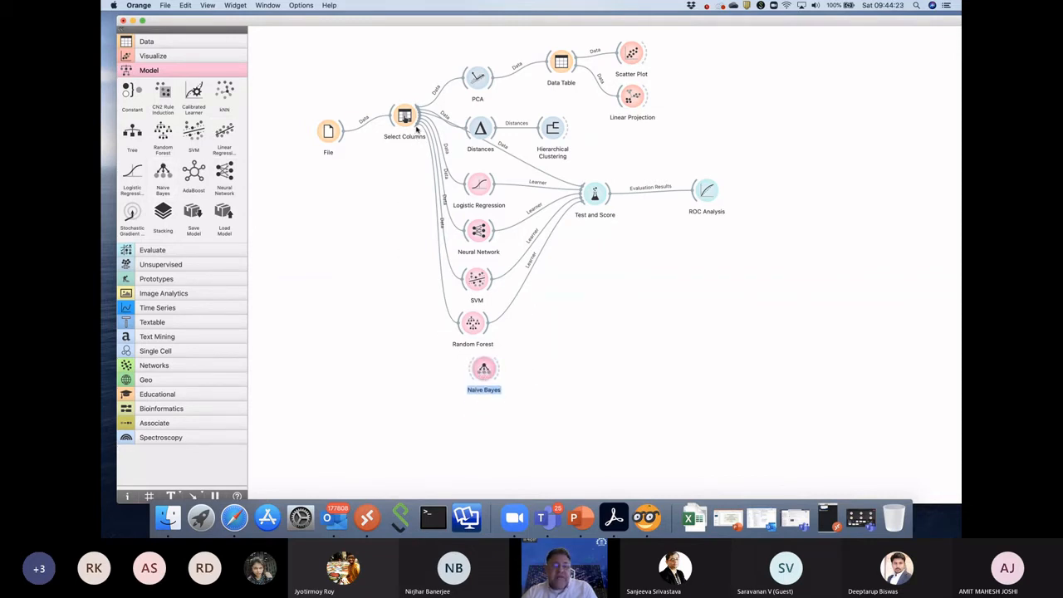
pyautogui.moveTo(416, 127); pyautogui.dragTo(479, 373)
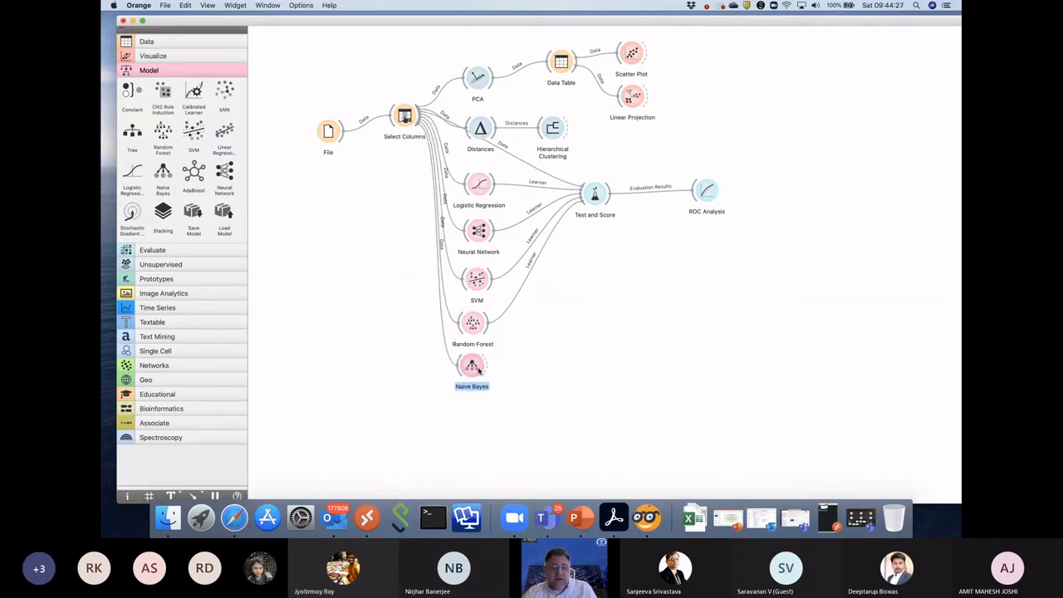
pyautogui.rightClick(479, 372)
pyautogui.press('Escape')
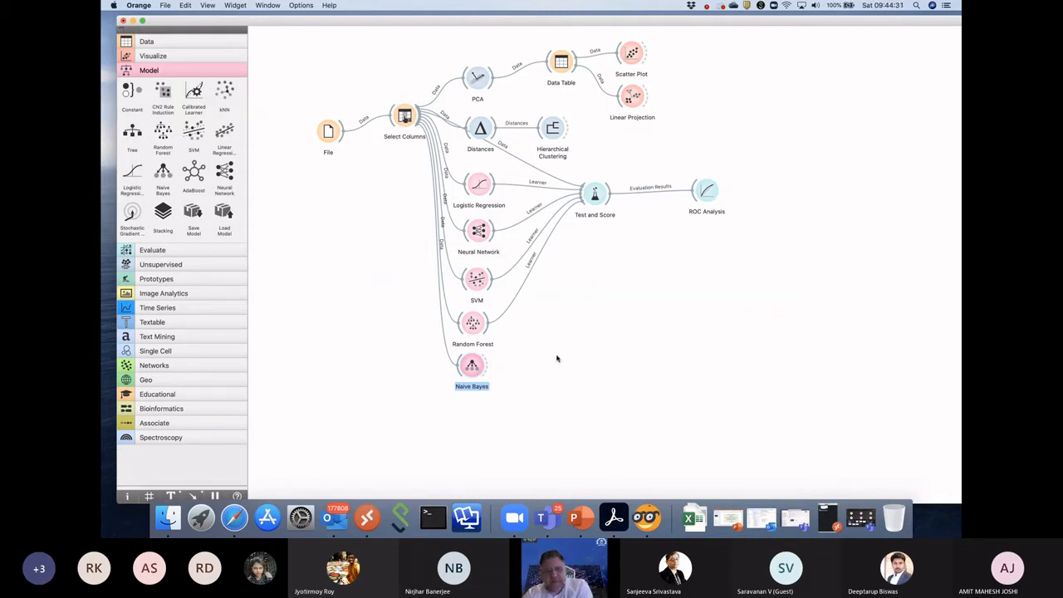
pyautogui.moveTo(487, 365); pyautogui.dragTo(584, 209)
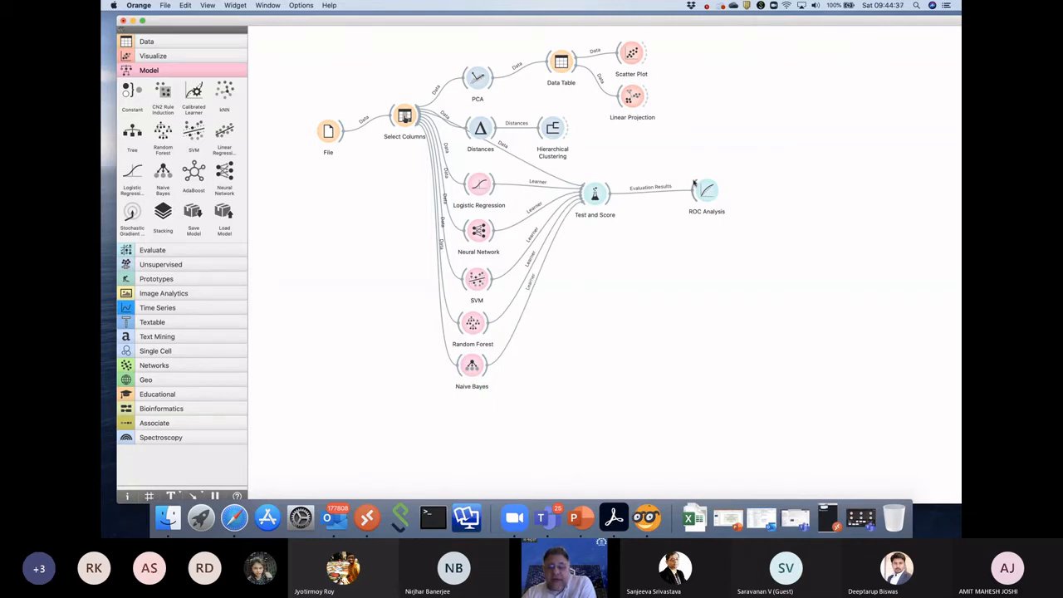
# Compare Naive Bayes with the other four classifiers in the Test and Score results and the ROC Analysis curves
pyautogui.doubleClick(596, 197)
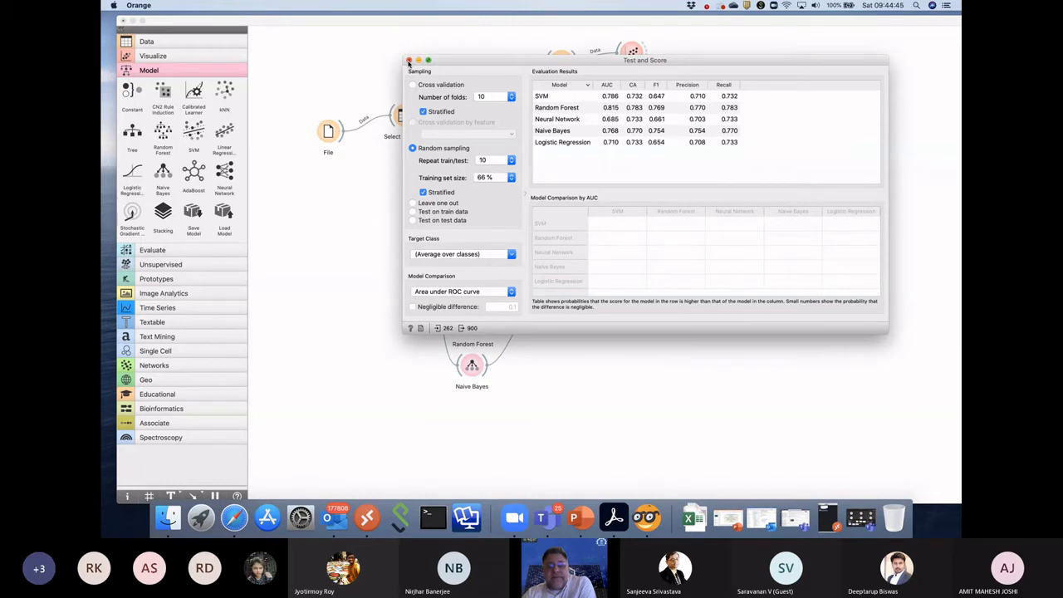
pyautogui.click(407, 61)
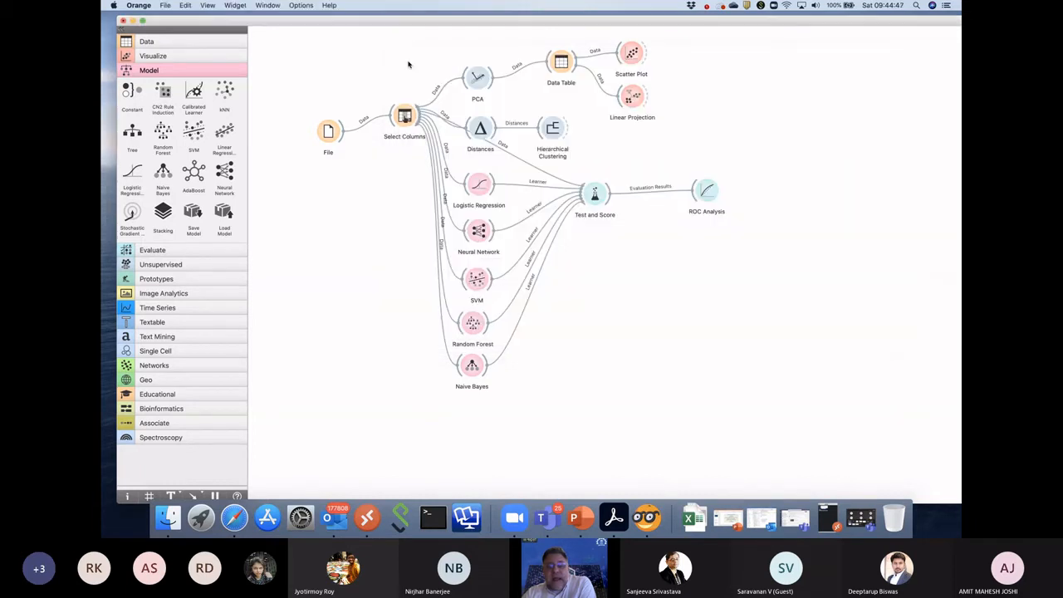
pyautogui.doubleClick(706, 194)
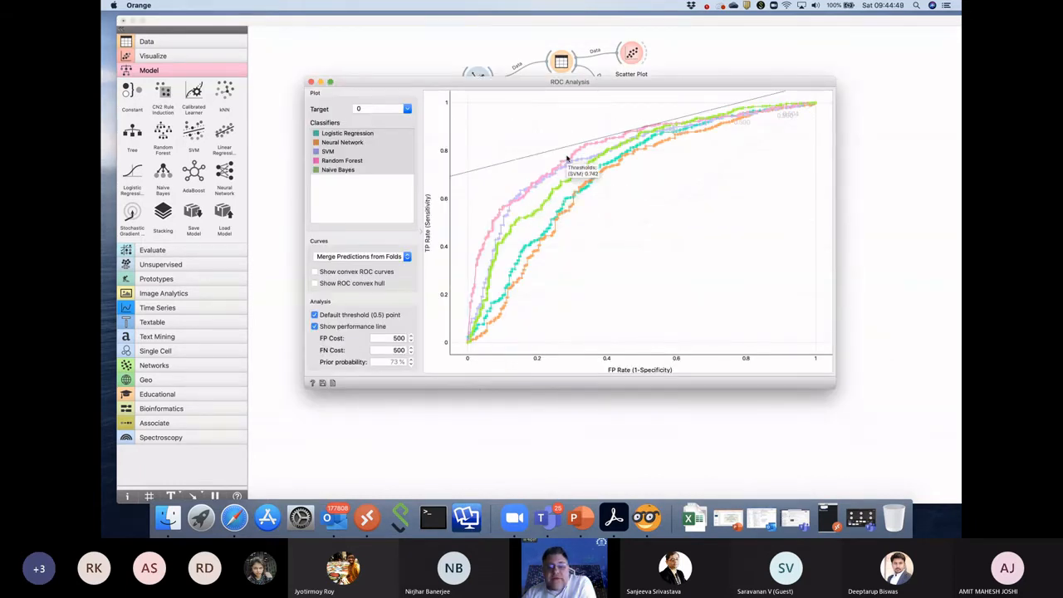
pyautogui.moveTo(582, 163)
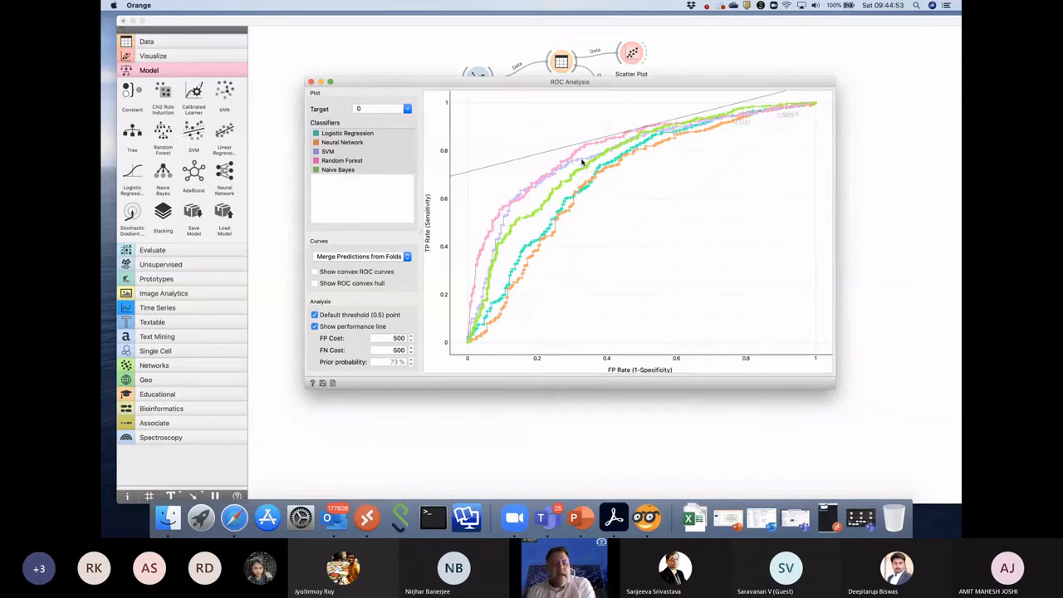
pyautogui.click(311, 81)
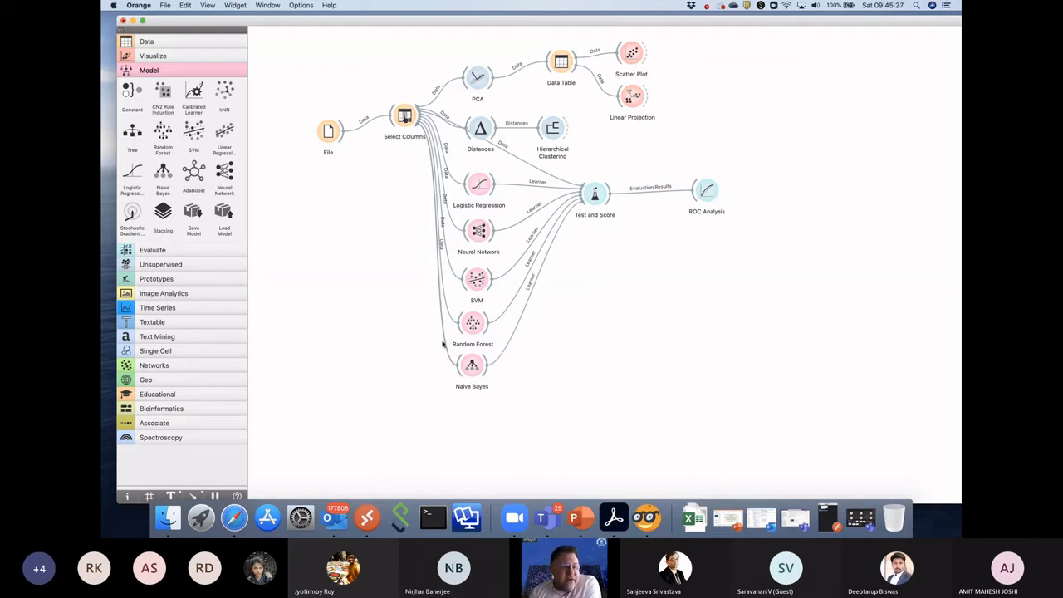
# Add a Stacking widget below Naive Bayes and link the Naive Bayes Learner output to its Learners input
pyautogui.moveTo(166, 215); pyautogui.dragTo(524, 413)
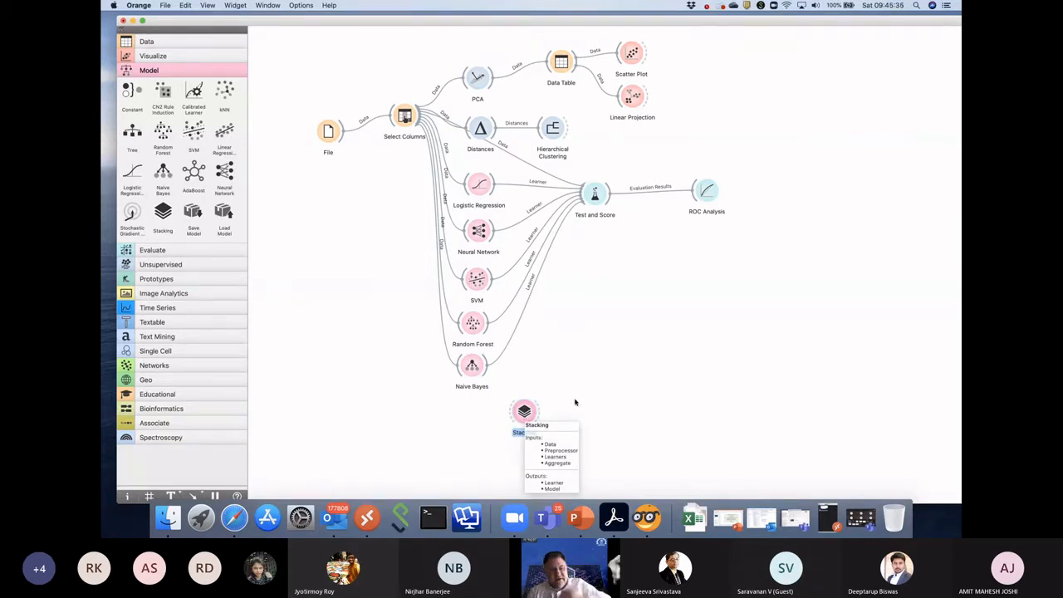
pyautogui.click(487, 378)
pyautogui.moveTo(486, 378); pyautogui.dragTo(524, 411)
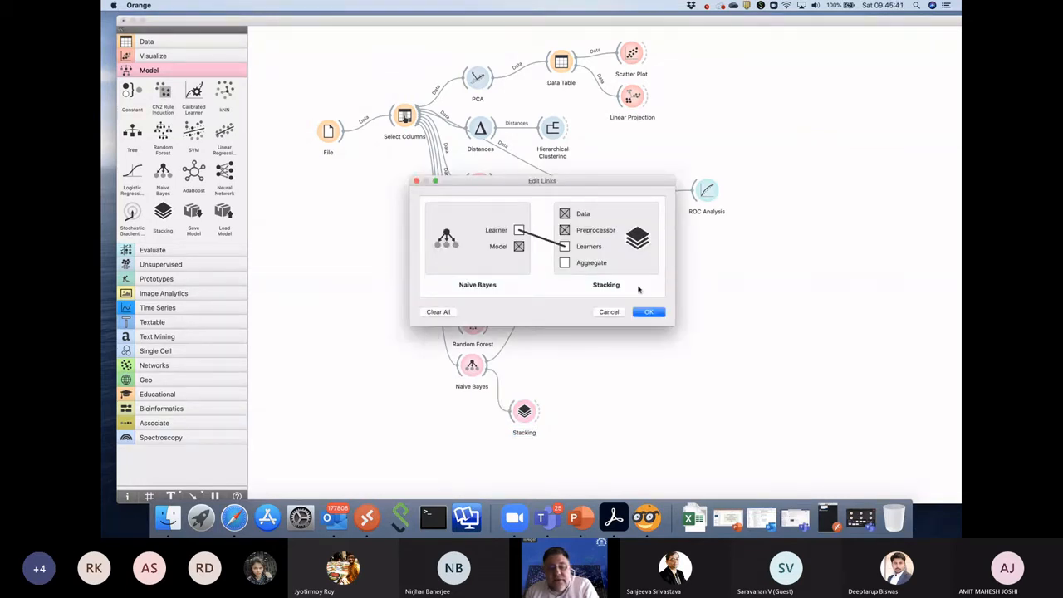
pyautogui.click(654, 313)
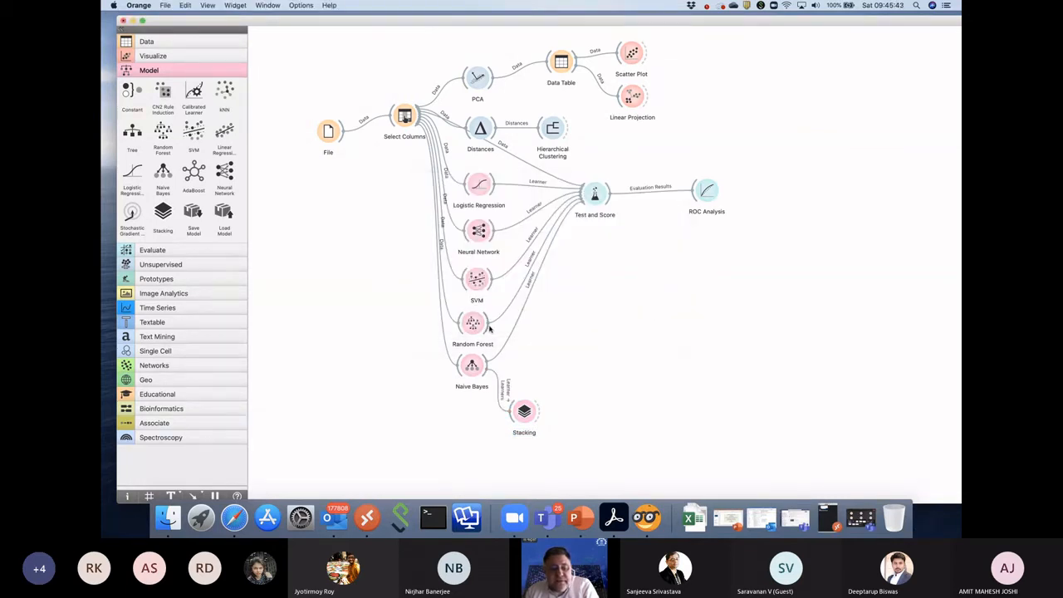
# Link the Learner outputs of Random Forest, SVM, Neural Network and Logistic Regression to Stacking's Learners input
pyautogui.moveTo(489, 328); pyautogui.dragTo(523, 409)
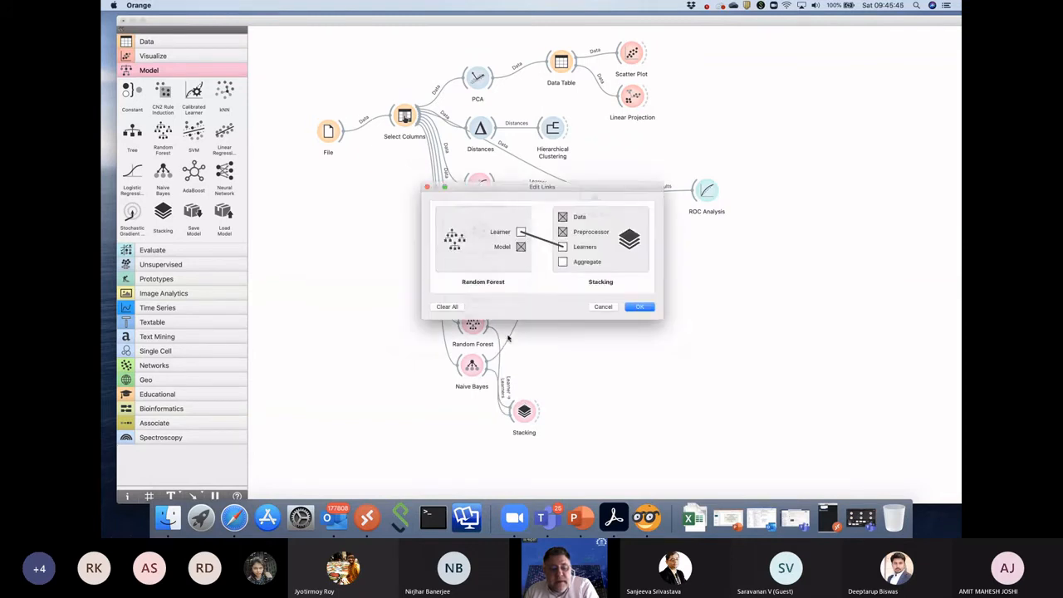
pyautogui.click(649, 312)
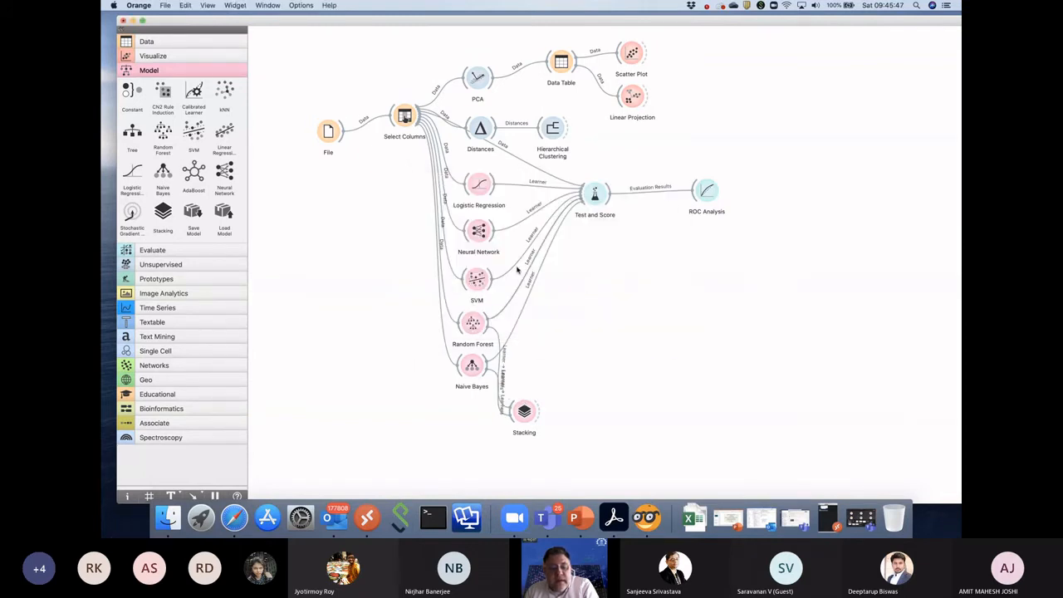
pyautogui.moveTo(492, 285); pyautogui.dragTo(508, 402)
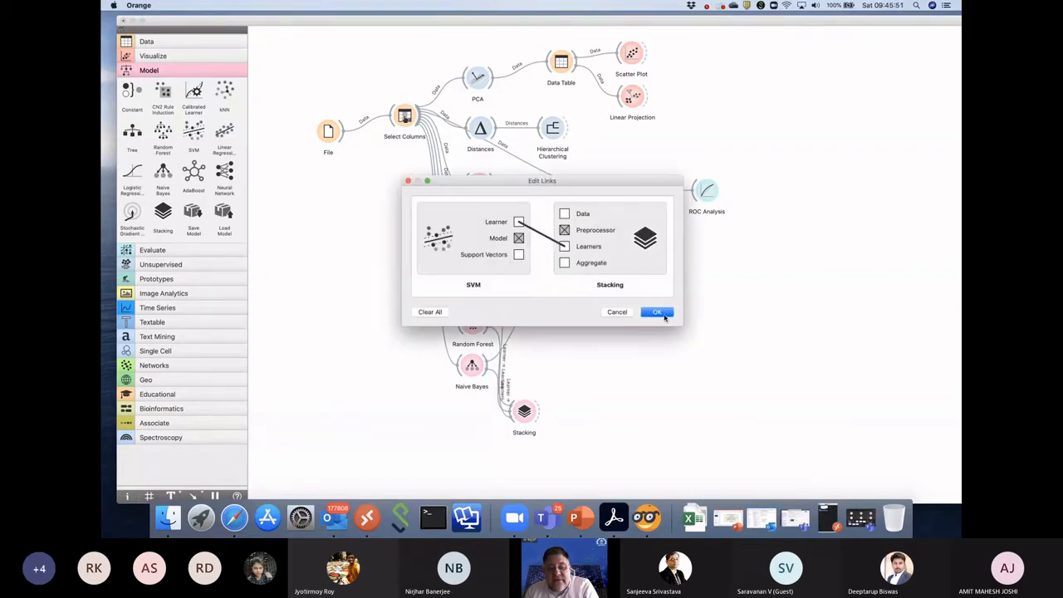
pyautogui.click(662, 314)
pyautogui.moveTo(492, 232); pyautogui.dragTo(518, 409)
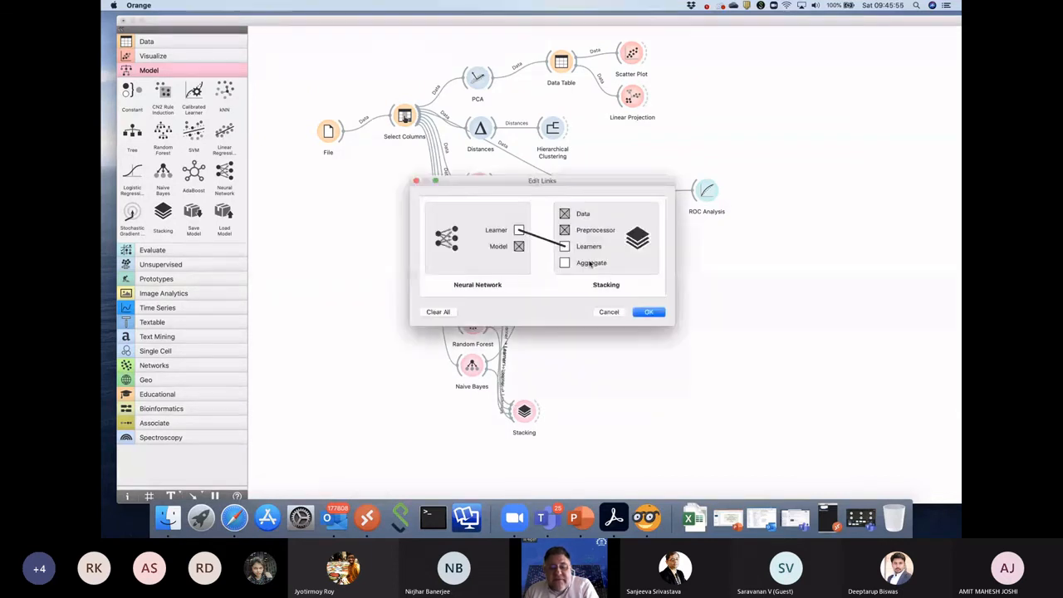
pyautogui.click(645, 314)
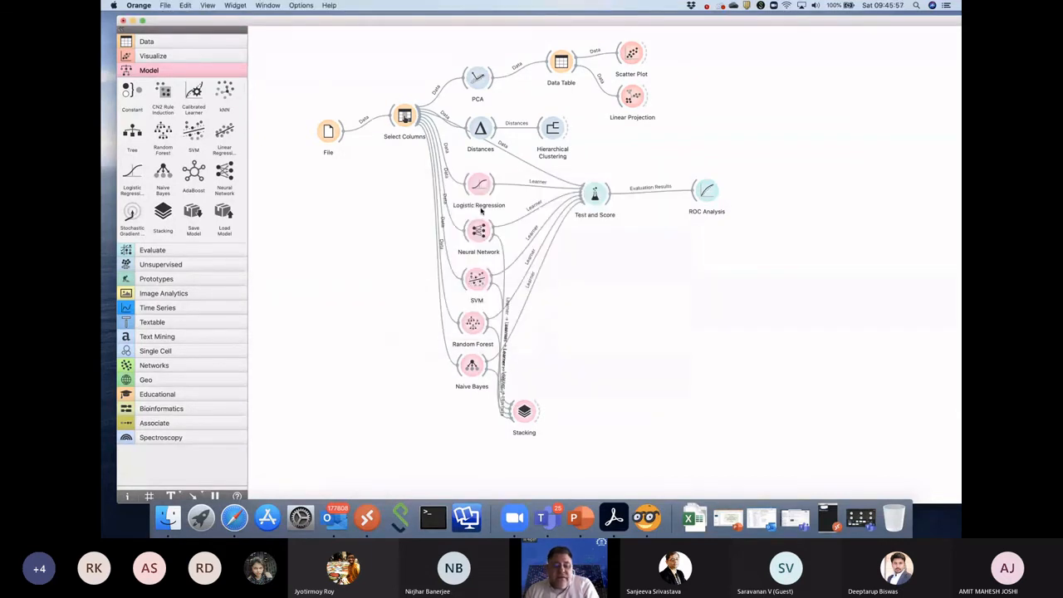
pyautogui.moveTo(495, 187); pyautogui.dragTo(518, 409)
pyautogui.click(648, 312)
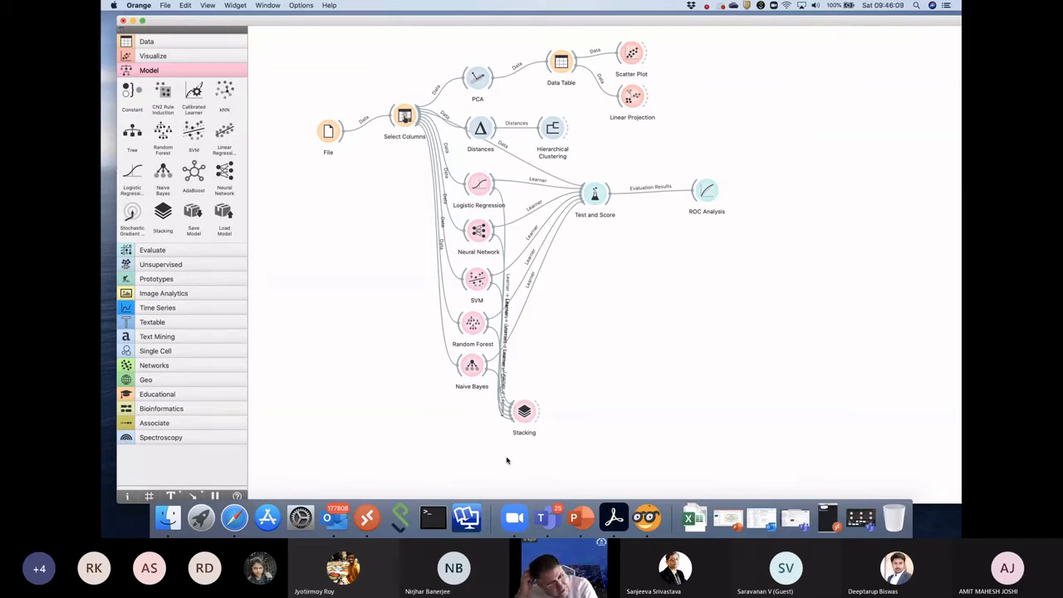
# Link Stacking into Test and Score after checking its settings, and compare the stacked model's scores with the five classifiers
pyautogui.click(524, 411)
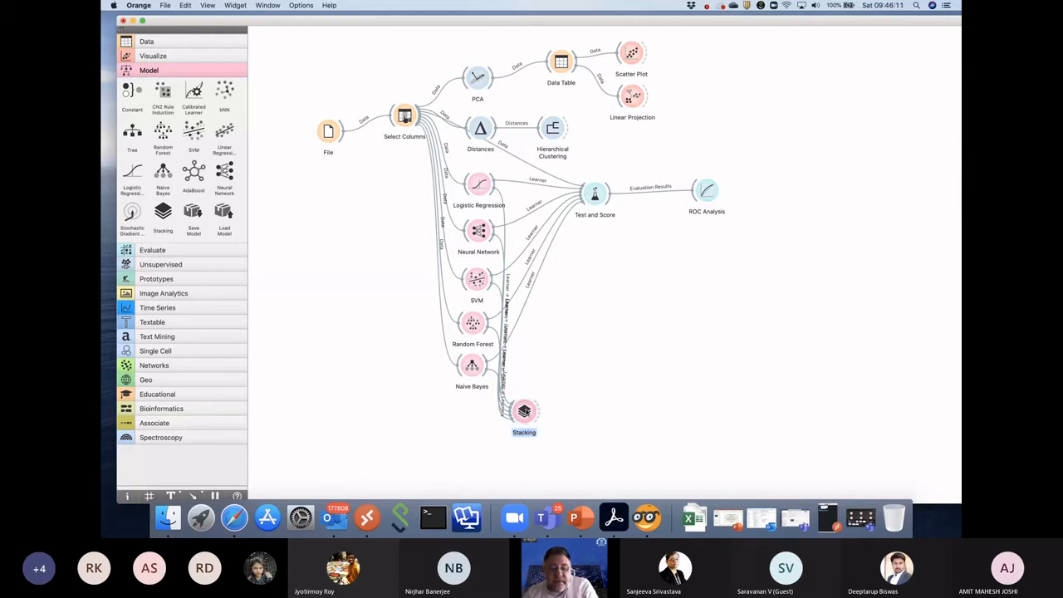
pyautogui.doubleClick(524, 411)
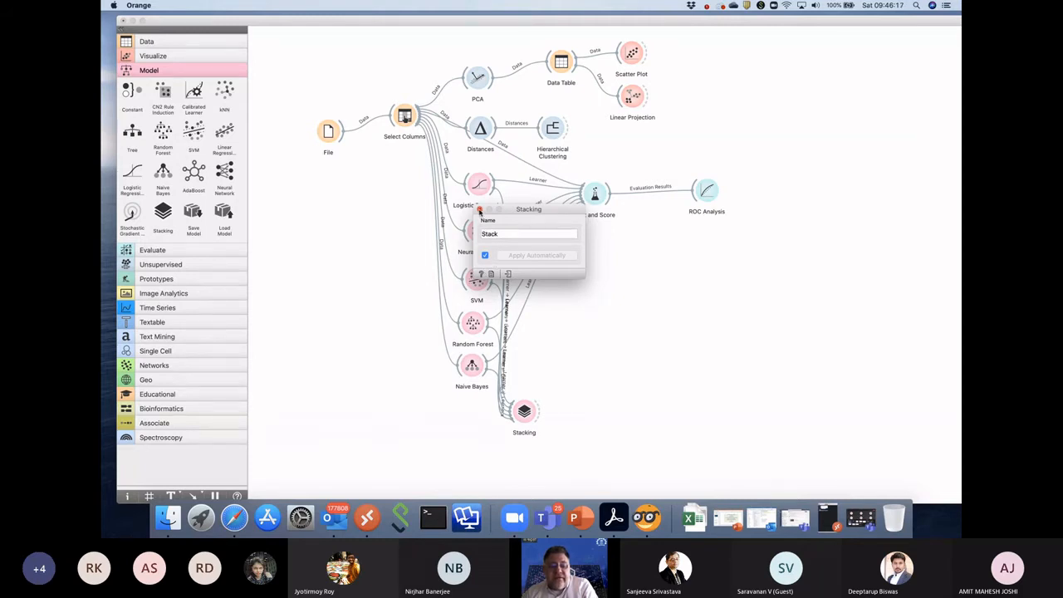
pyautogui.click(480, 210)
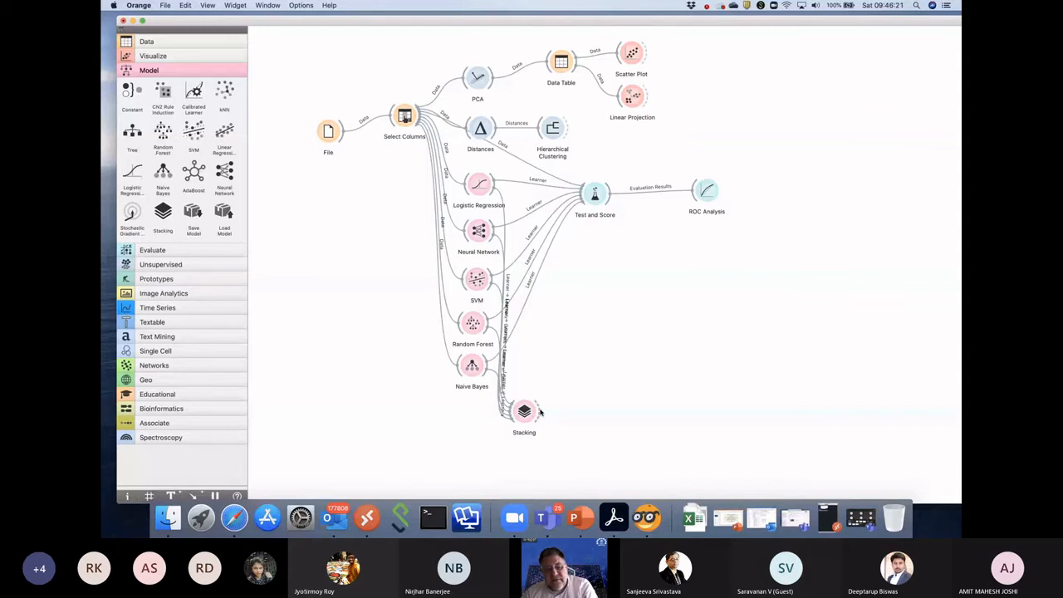
pyautogui.moveTo(540, 411); pyautogui.dragTo(592, 196)
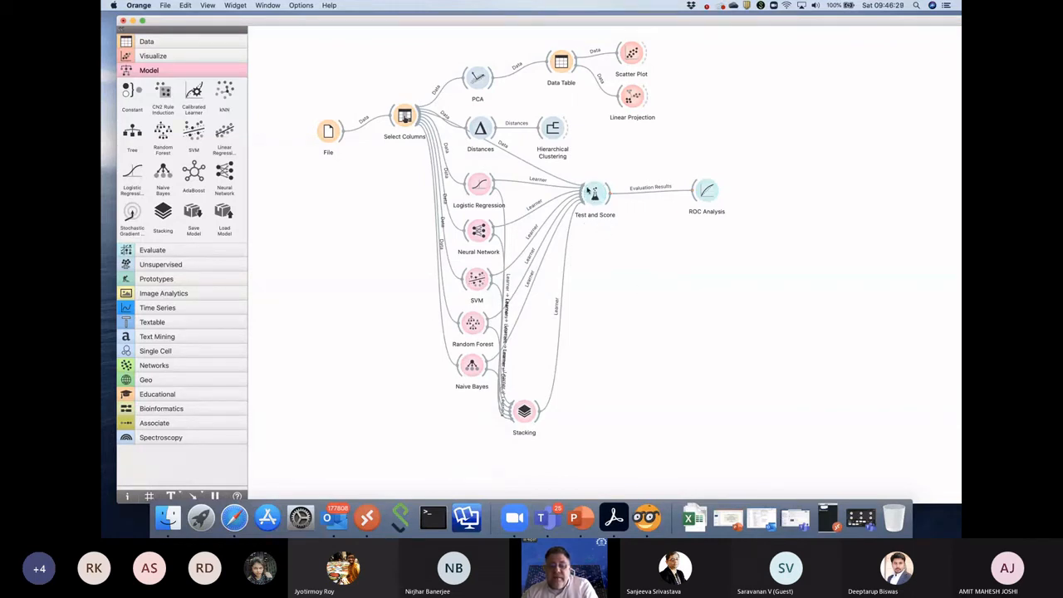
pyautogui.doubleClick(587, 192)
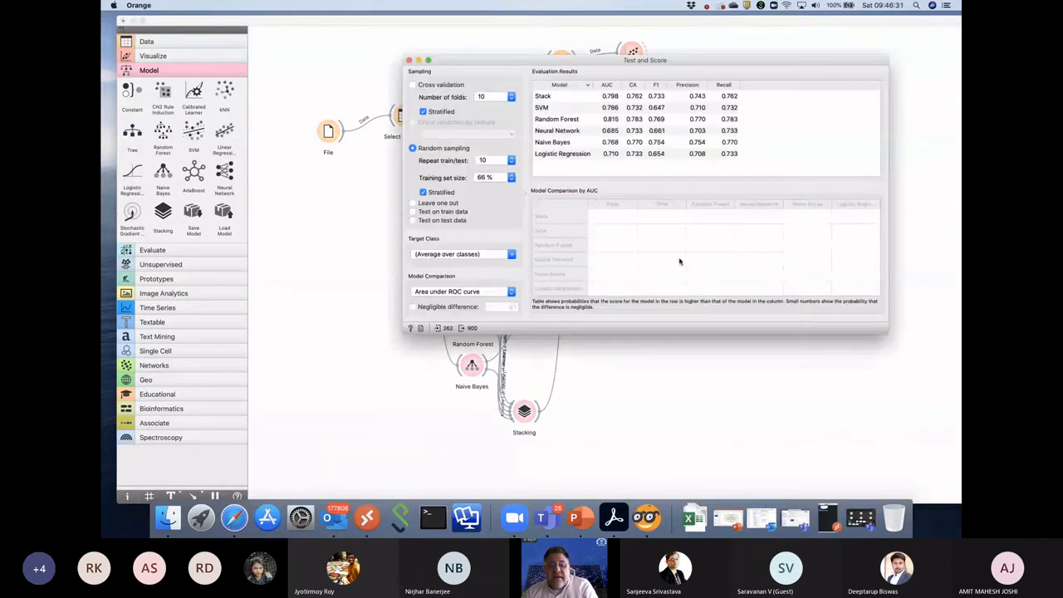
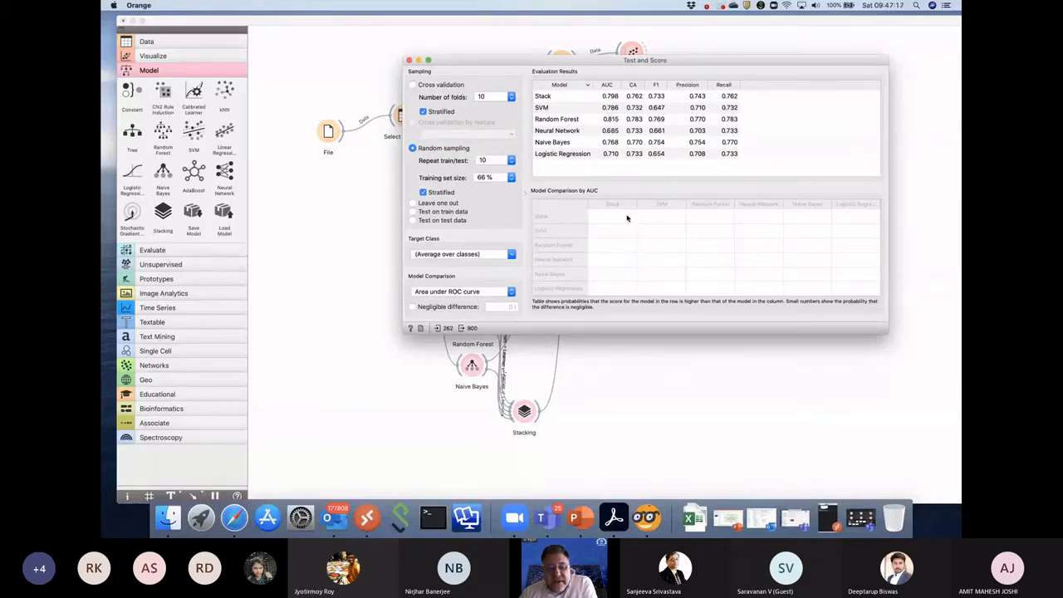
# Try scoring the models on train data and test data, and with cross validation and random sampling
pyautogui.click(414, 212)
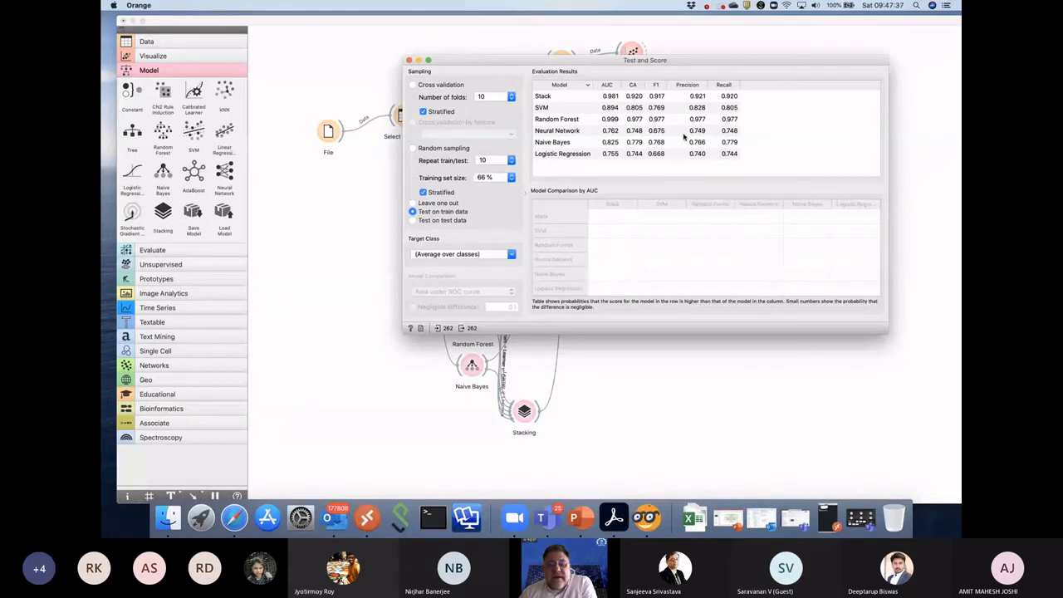
pyautogui.click(432, 221)
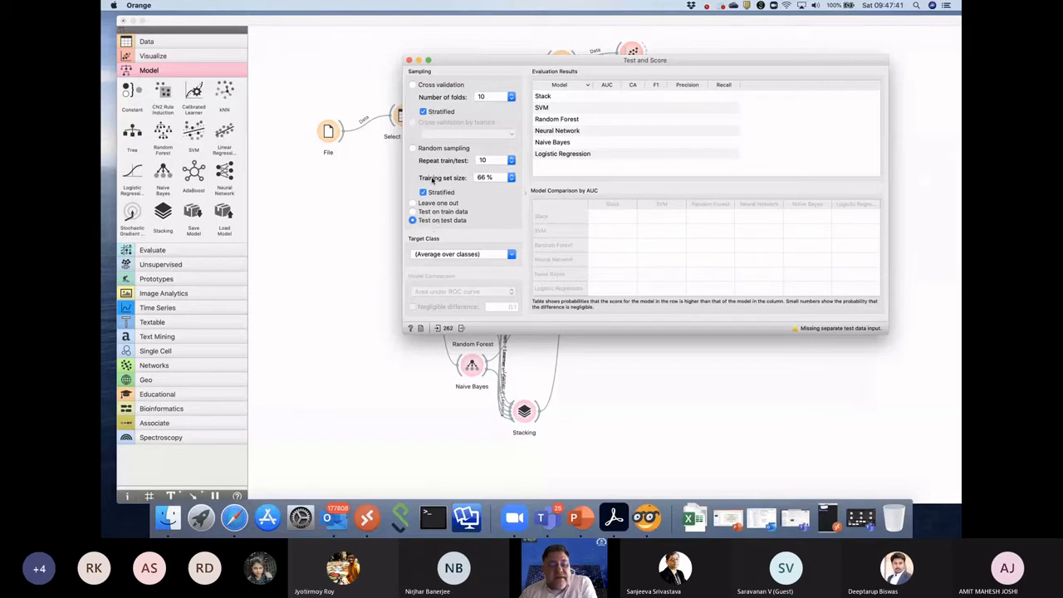
pyautogui.click(417, 147)
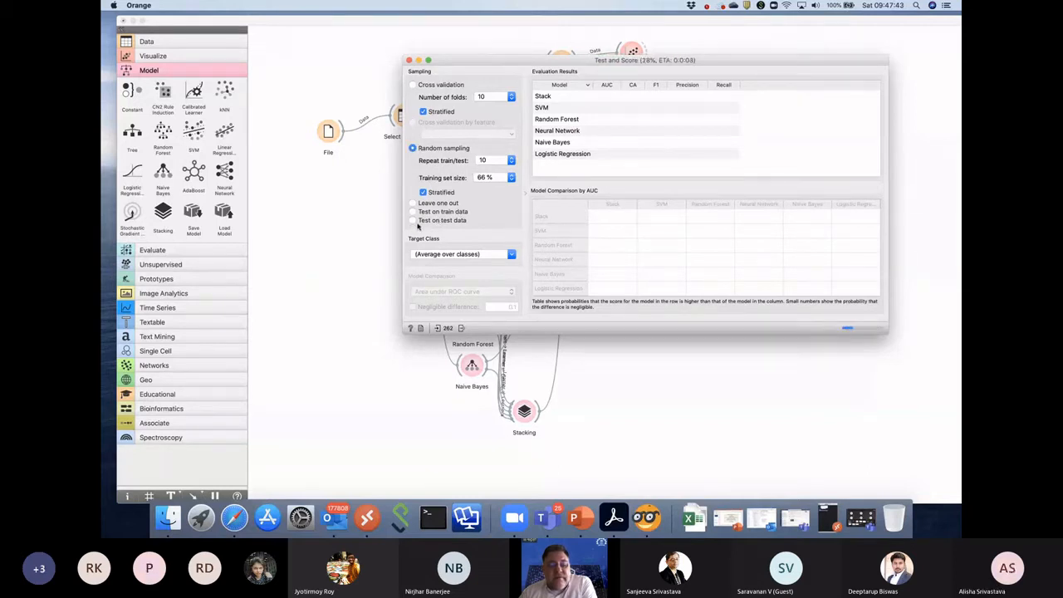
pyautogui.click(411, 85)
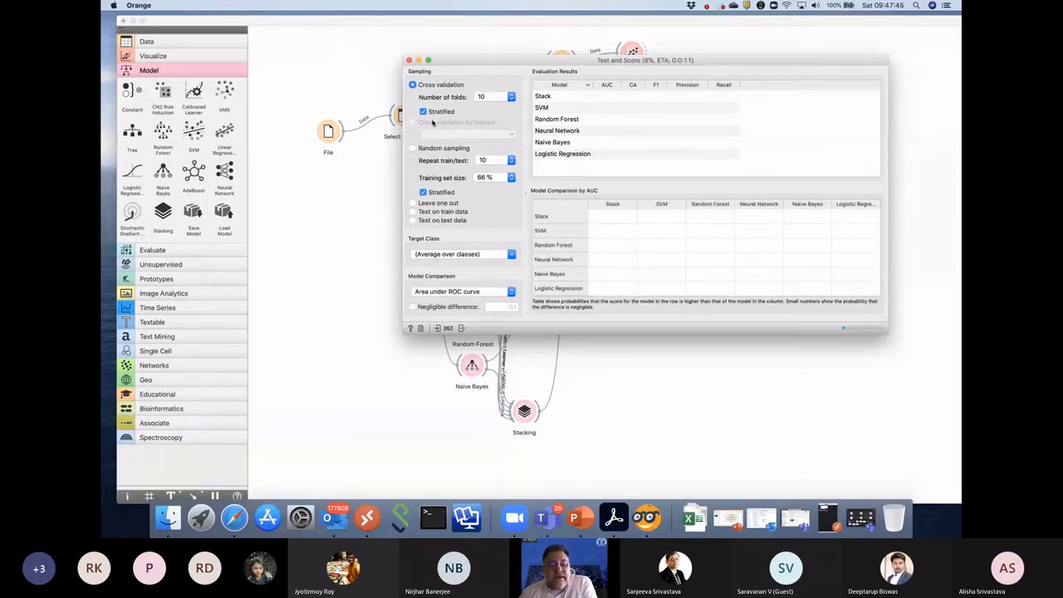
pyautogui.click(413, 220)
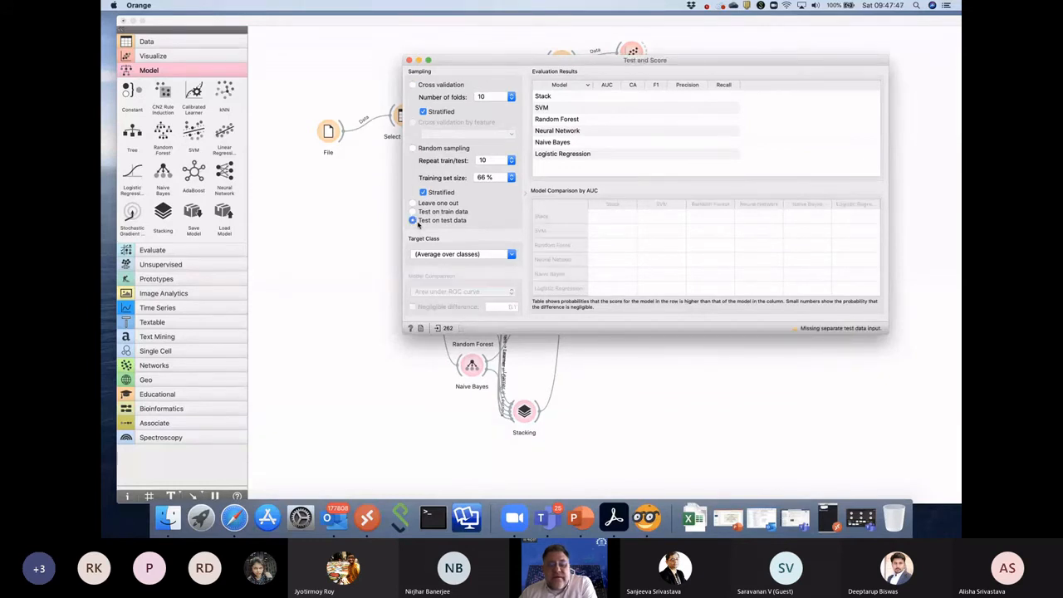
pyautogui.click(421, 85)
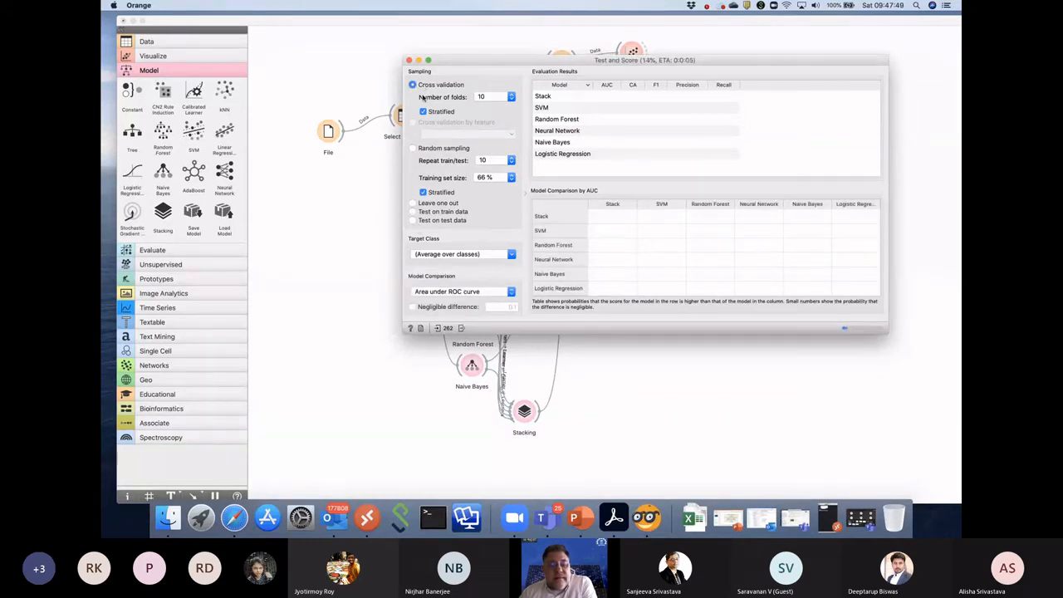
pyautogui.click(413, 148)
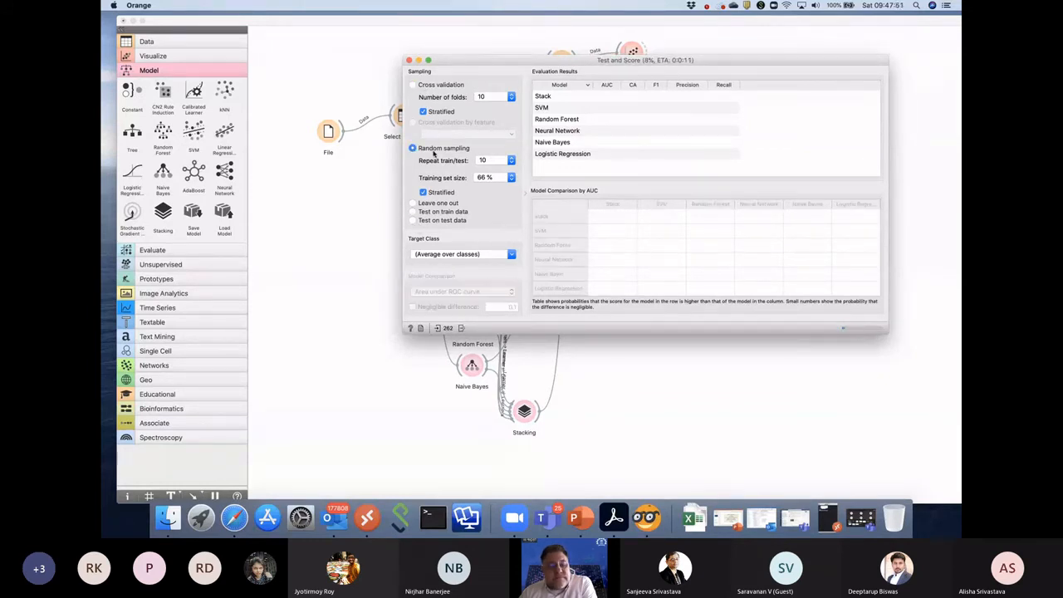
# Turn off stratification for random sampling in Test and Score and set the evaluation method to Leave one out
pyautogui.click(425, 192)
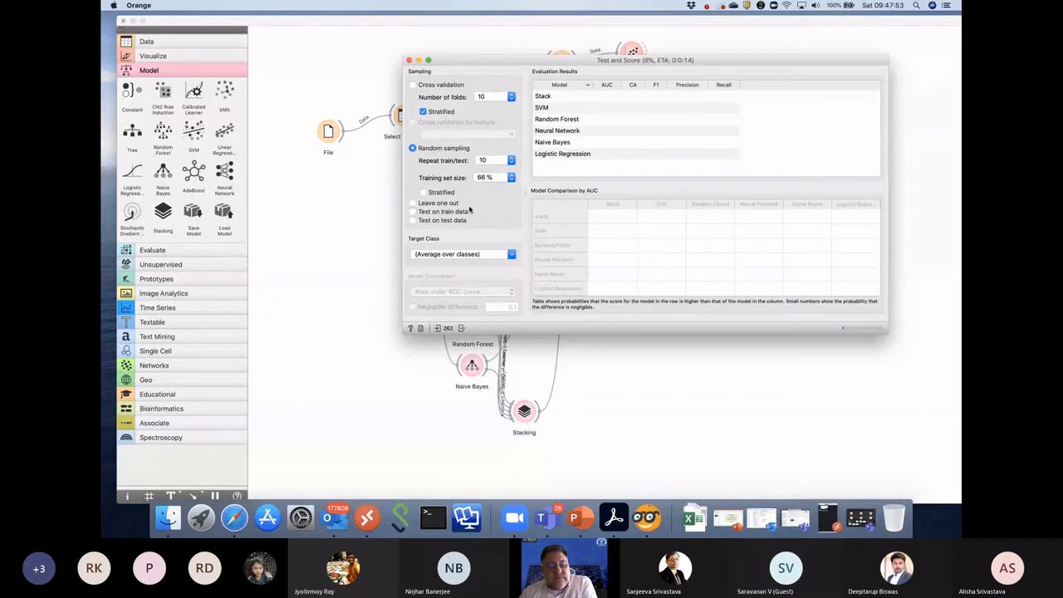
pyautogui.click(413, 212)
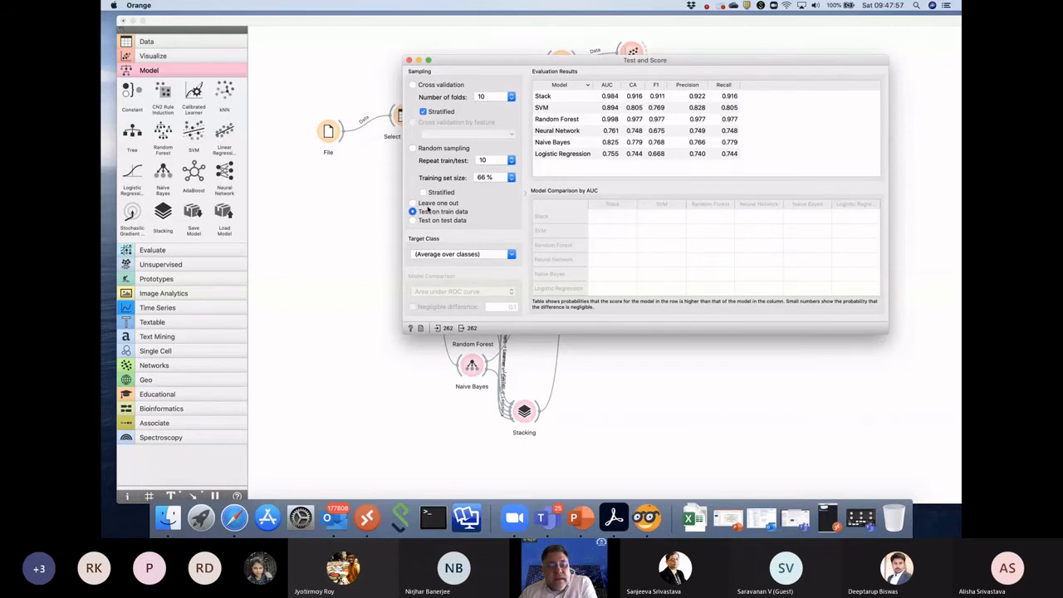
pyautogui.click(430, 205)
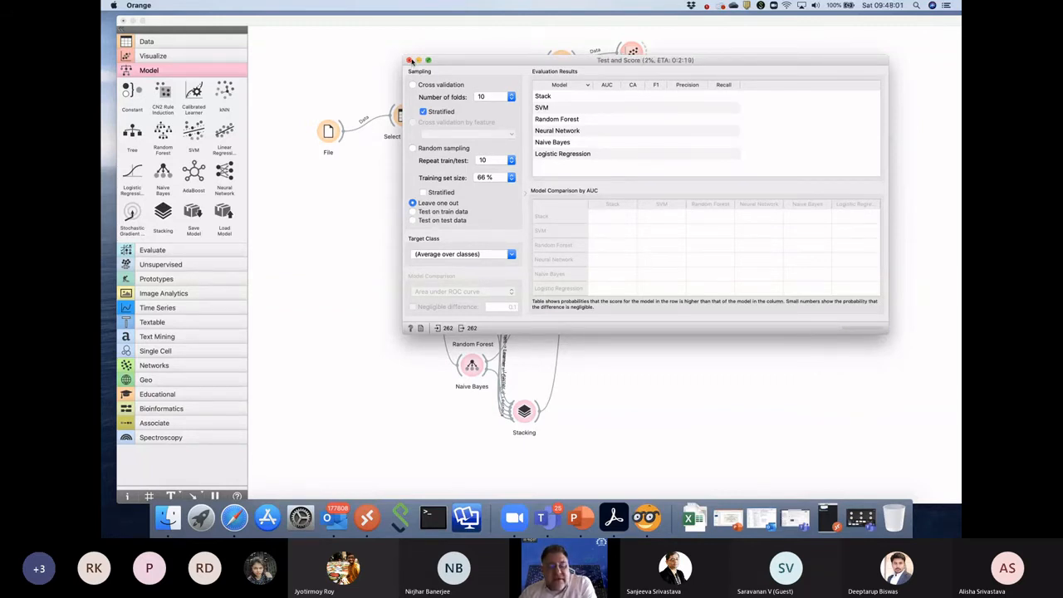
pyautogui.click(408, 60)
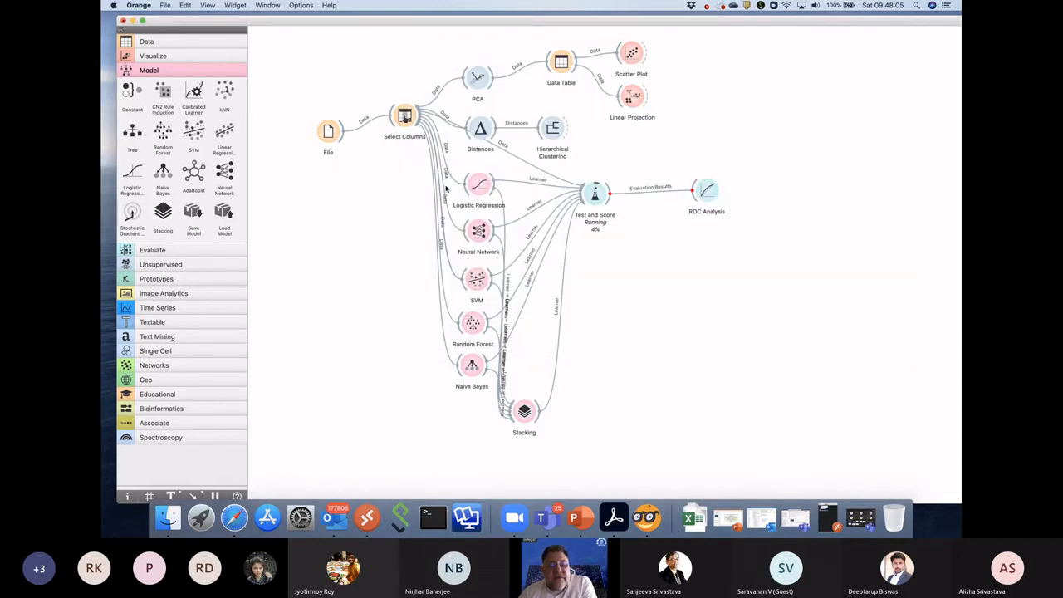
# Review the regularization type and strength of the Logistic Regression widget
pyautogui.doubleClick(480, 196)
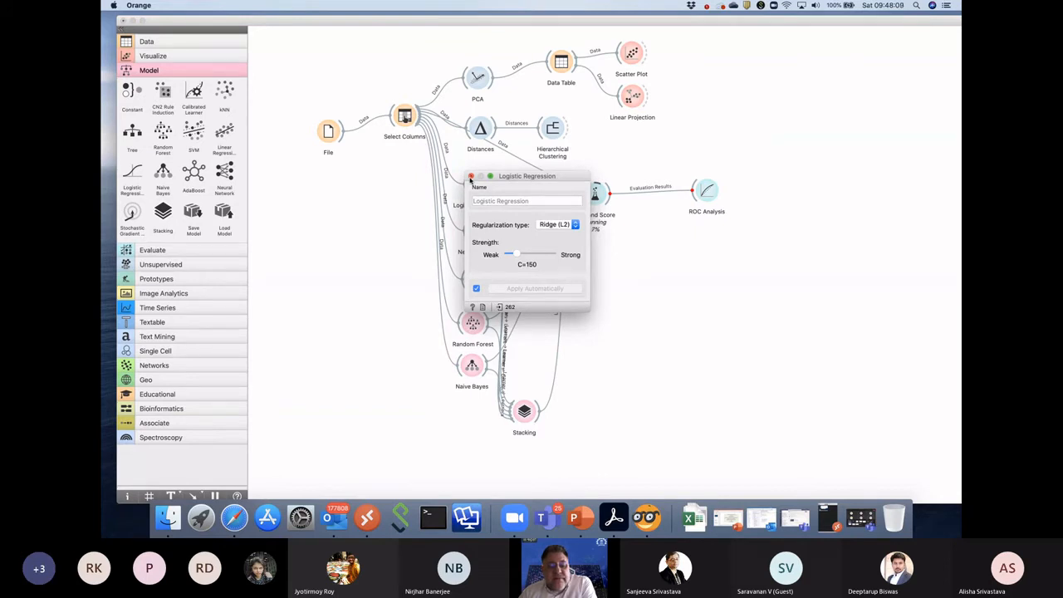
pyautogui.click(470, 176)
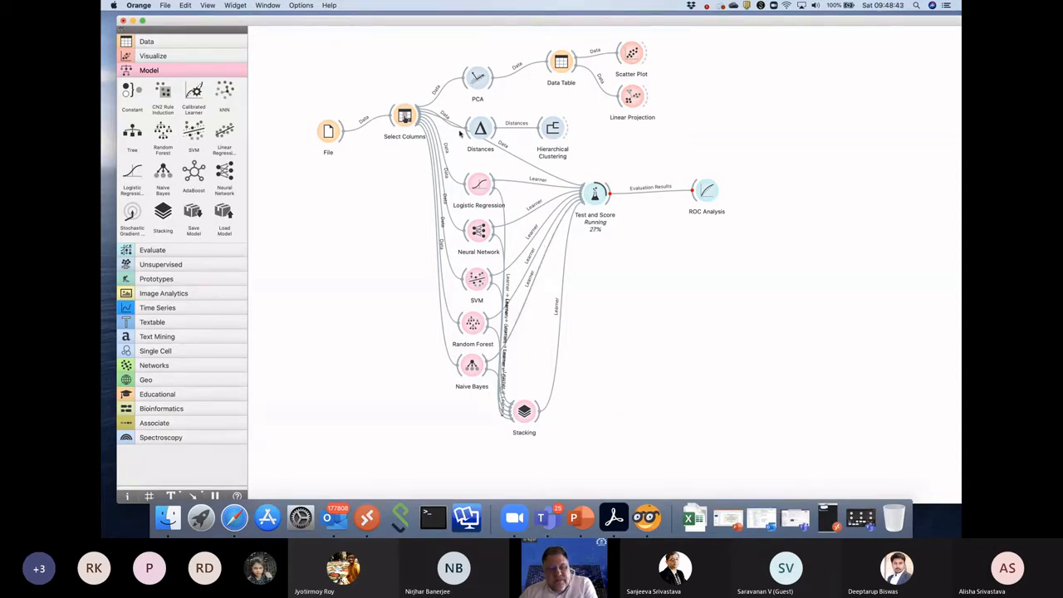
# Move Select Columns slightly up and closer to File, and review its features, target variable and meta attributes
pyautogui.moveTo(405, 118); pyautogui.dragTo(386, 108)
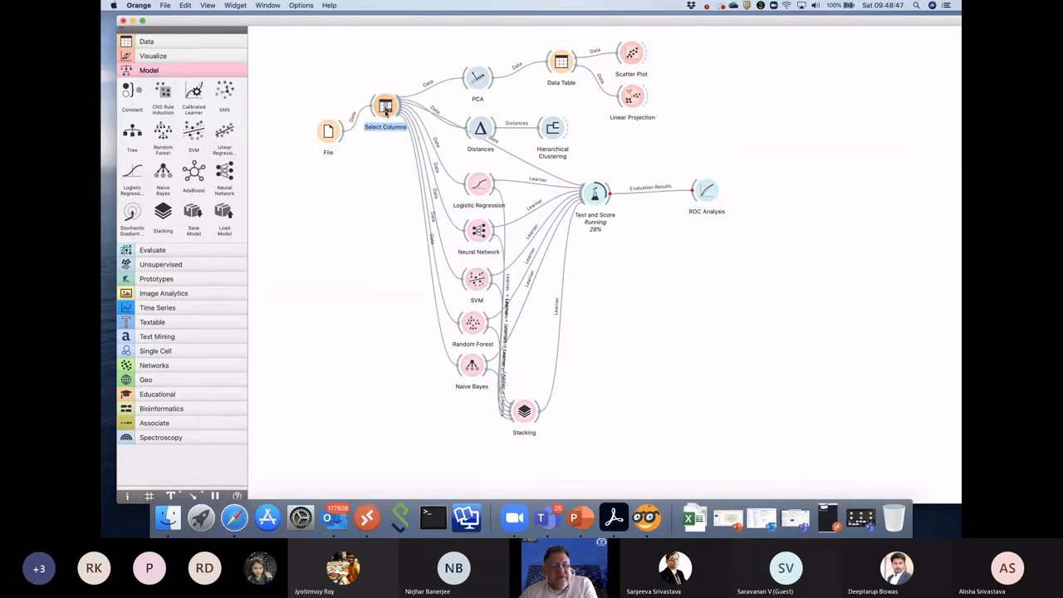
pyautogui.doubleClick(382, 107)
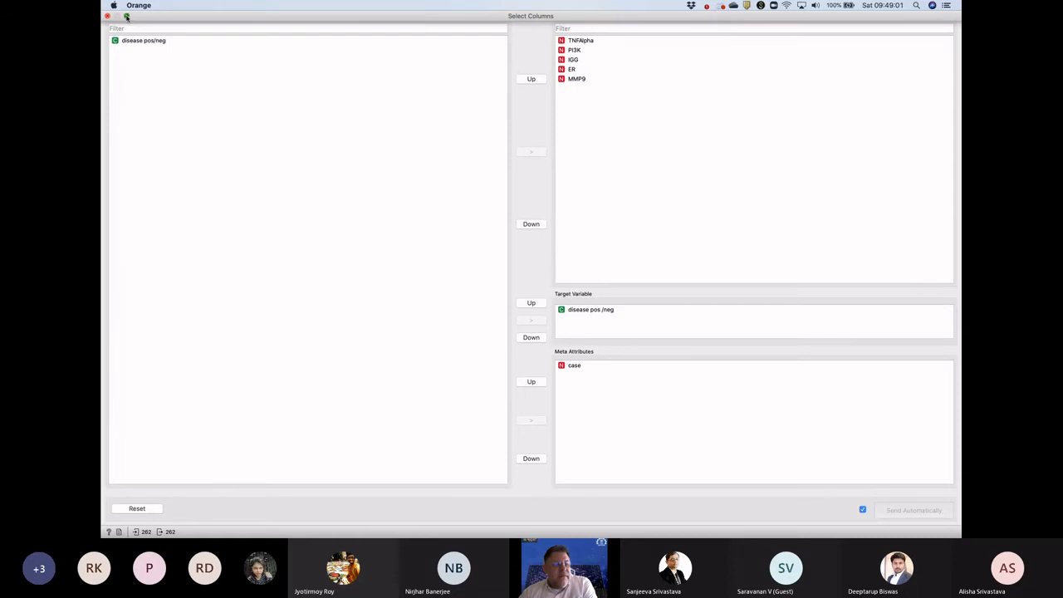
pyautogui.click(126, 17)
pyautogui.click(126, 17)
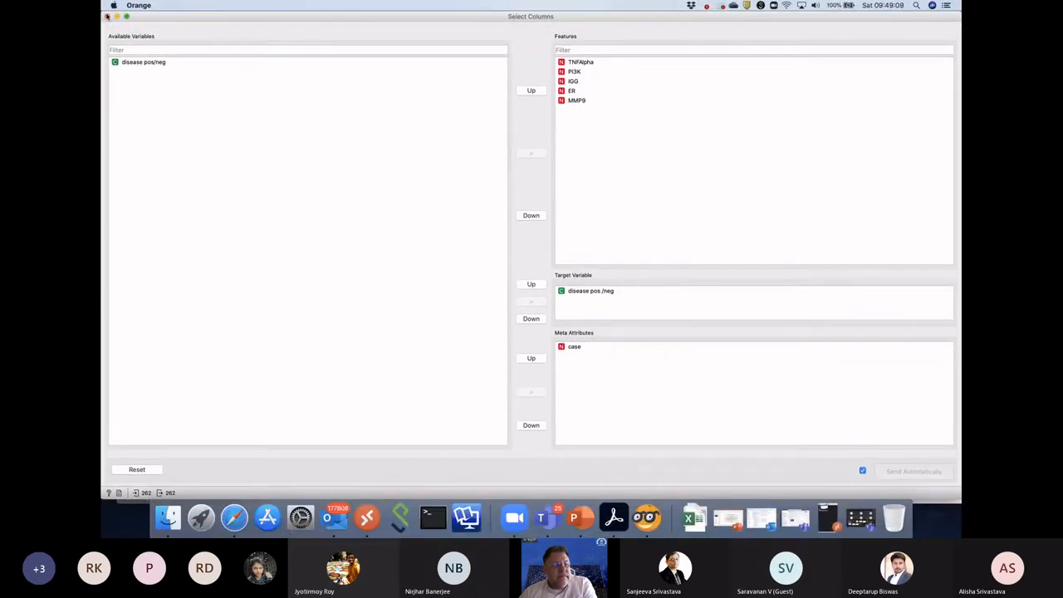
pyautogui.click(107, 18)
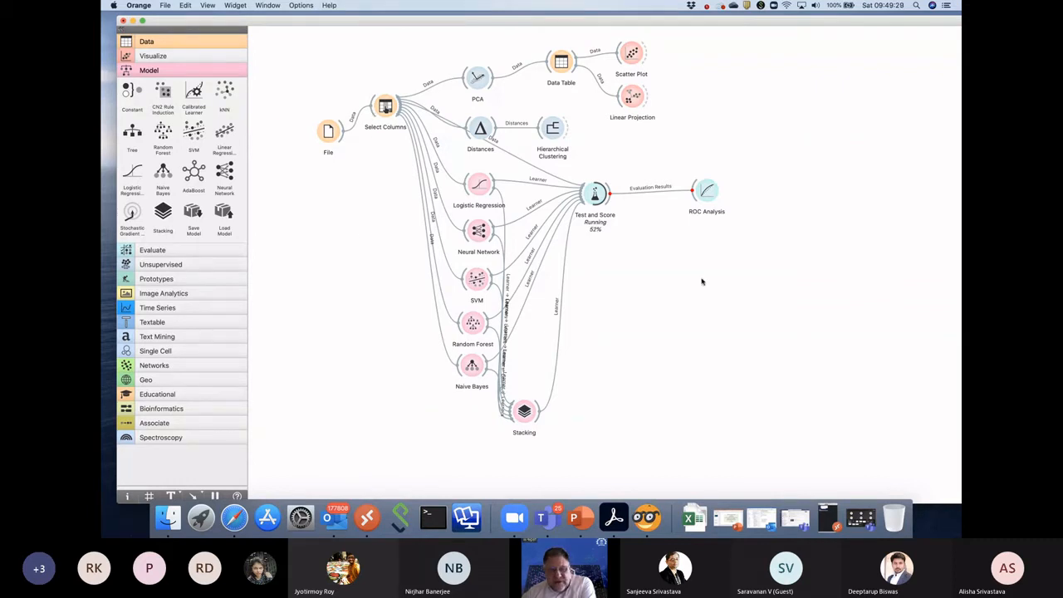
# Add a second Select Columns widget below the existing one, link it to File's data, and check its settings
pyautogui.click(151, 41)
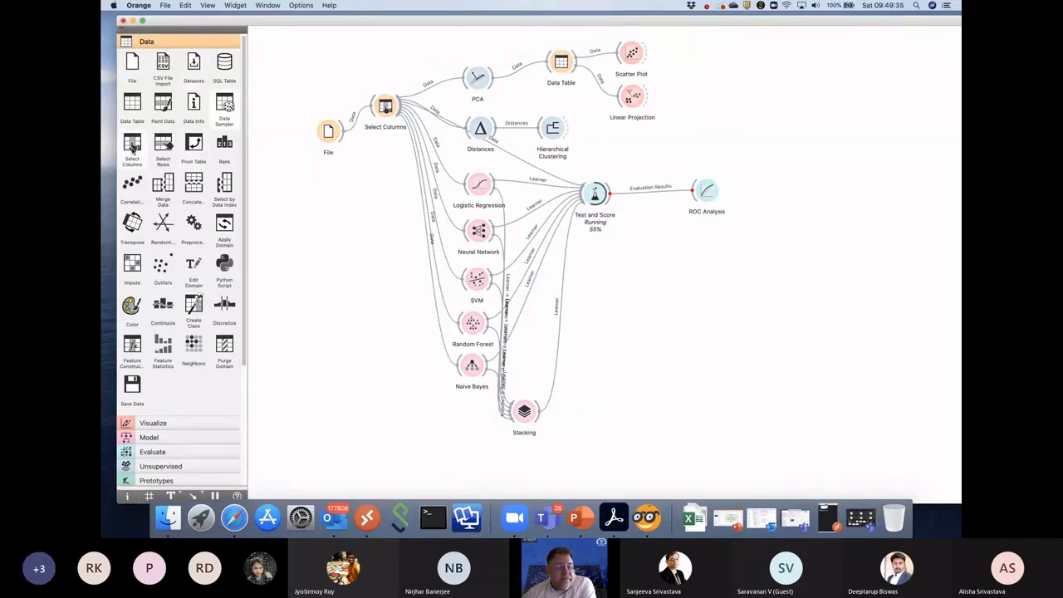
pyautogui.moveTo(132, 147); pyautogui.dragTo(362, 142)
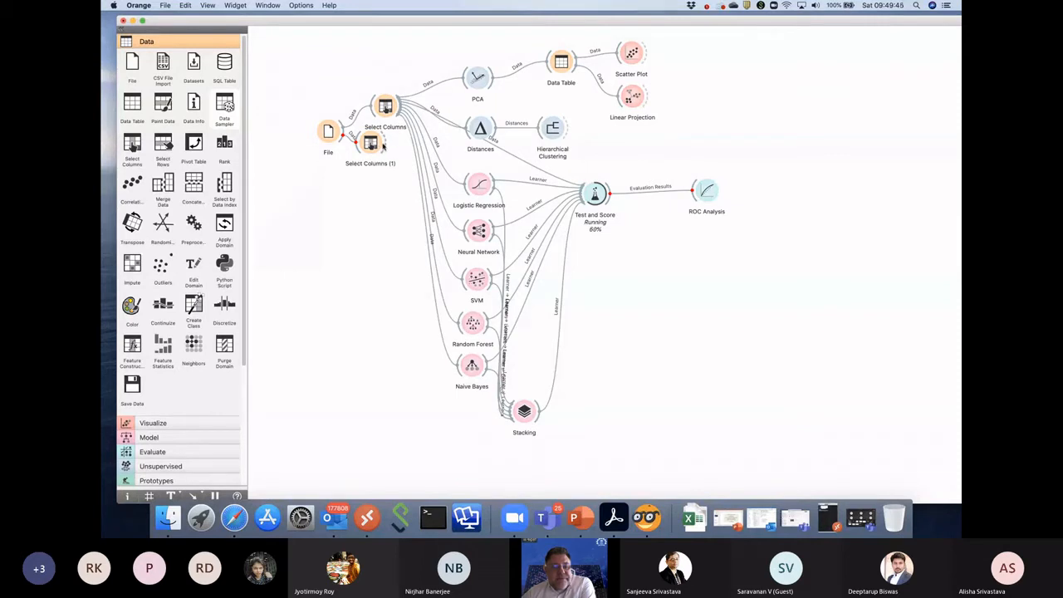
pyautogui.doubleClick(381, 146)
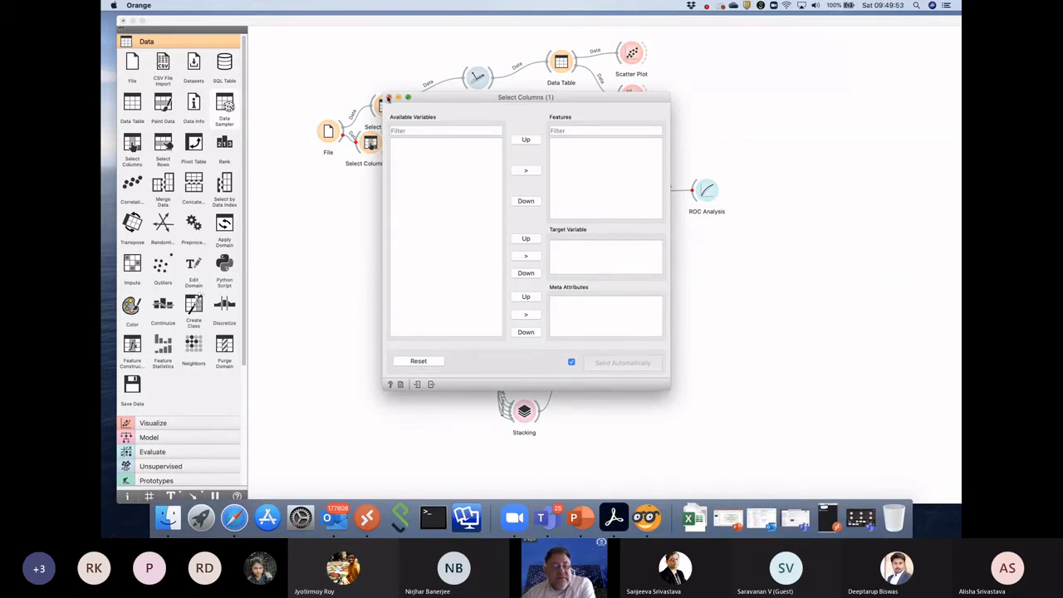
pyautogui.click(389, 98)
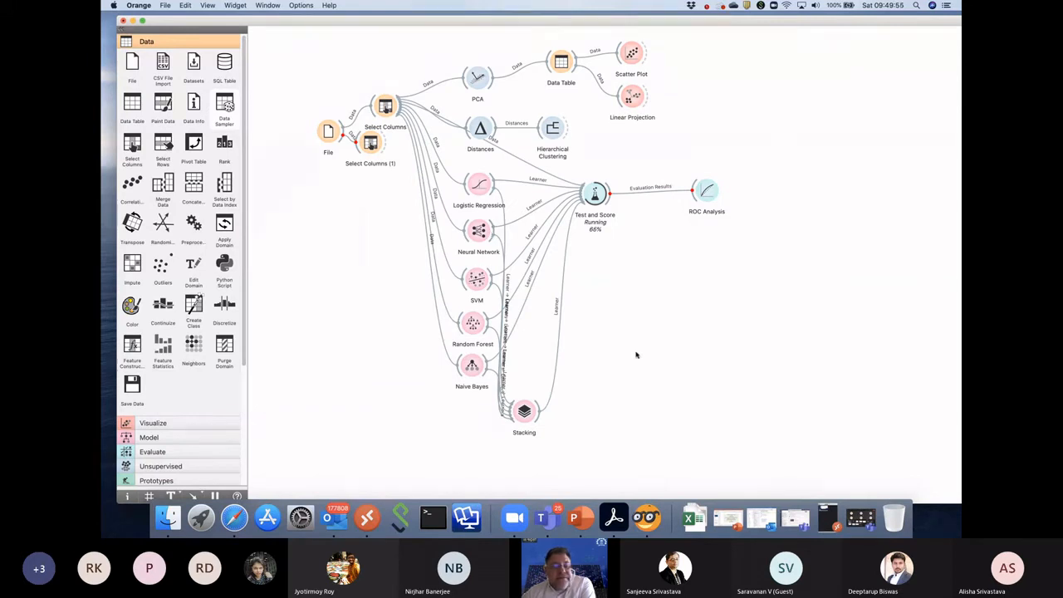
pyautogui.moveTo(370, 145); pyautogui.dragTo(384, 164)
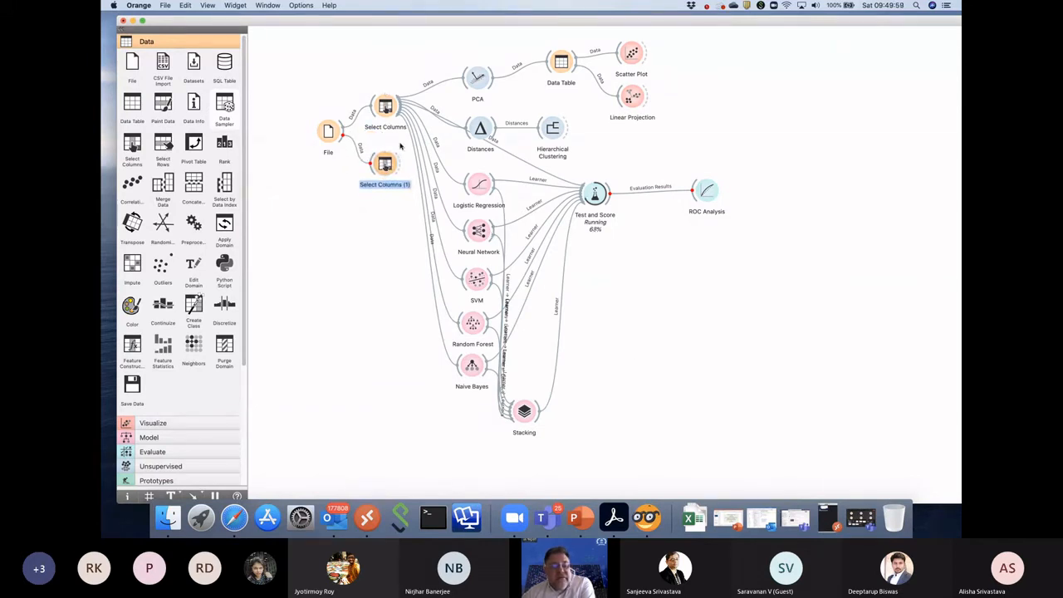
pyautogui.rightClick(386, 174)
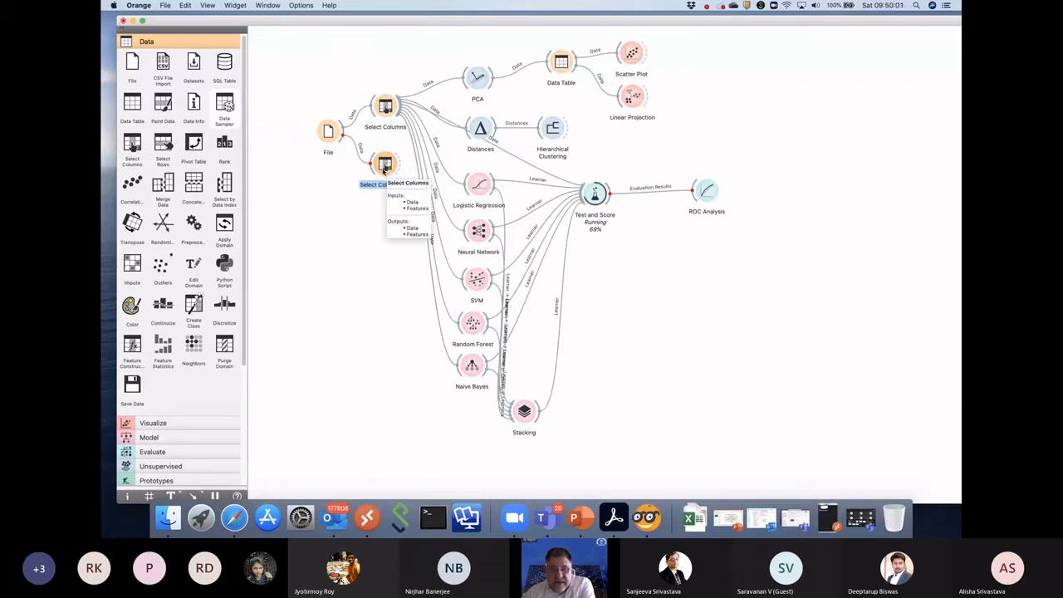
pyautogui.moveTo(386, 174); pyautogui.dragTo(383, 160)
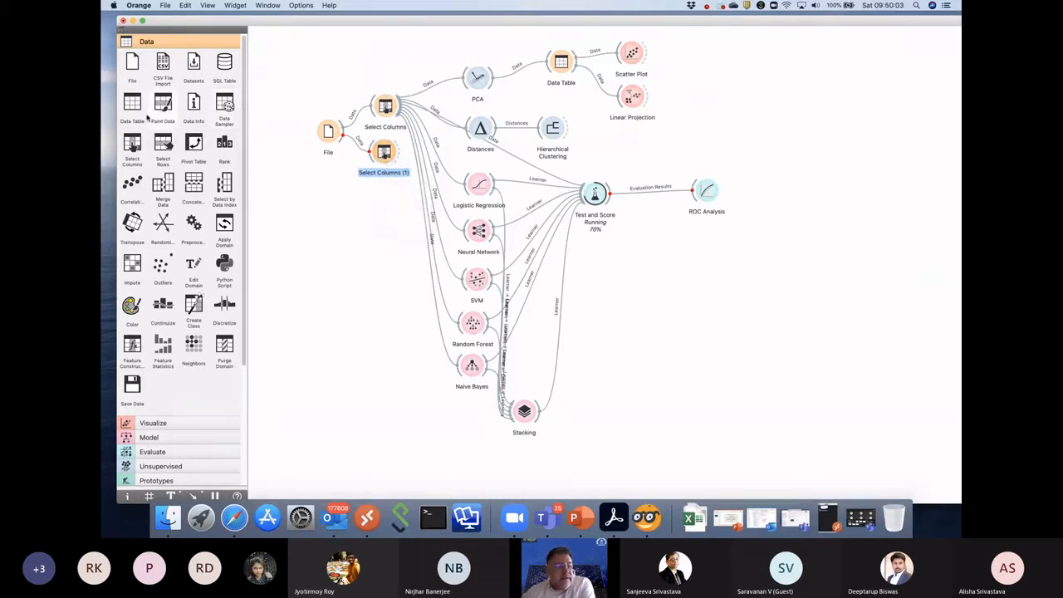
# Add three more unconnected Select Columns widgets and arrange them in a column beneath Select Columns (1)
pyautogui.moveTo(132, 147); pyautogui.dragTo(366, 196)
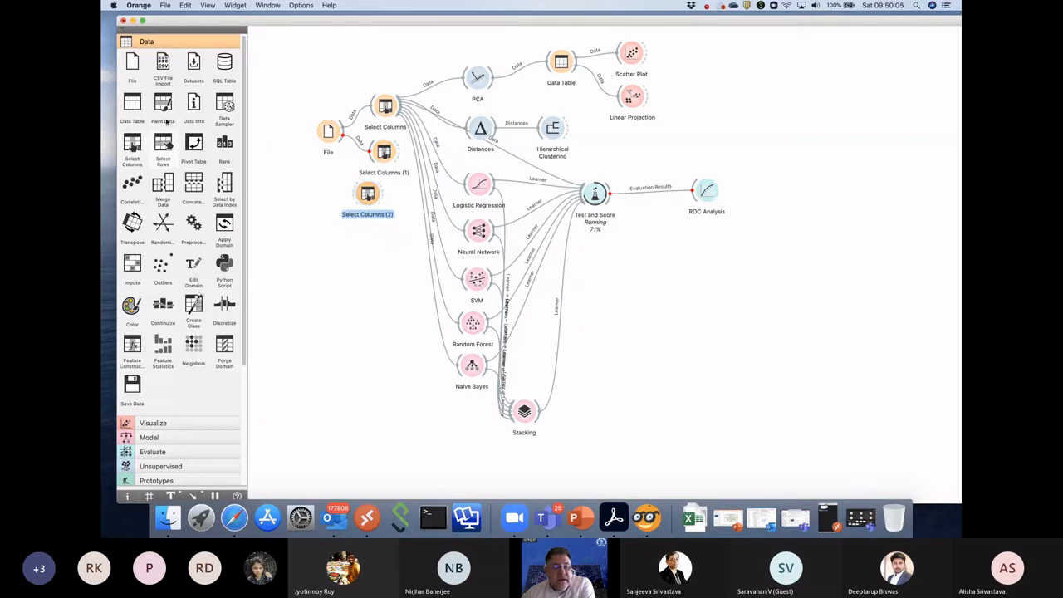
pyautogui.moveTo(132, 148); pyautogui.dragTo(347, 246)
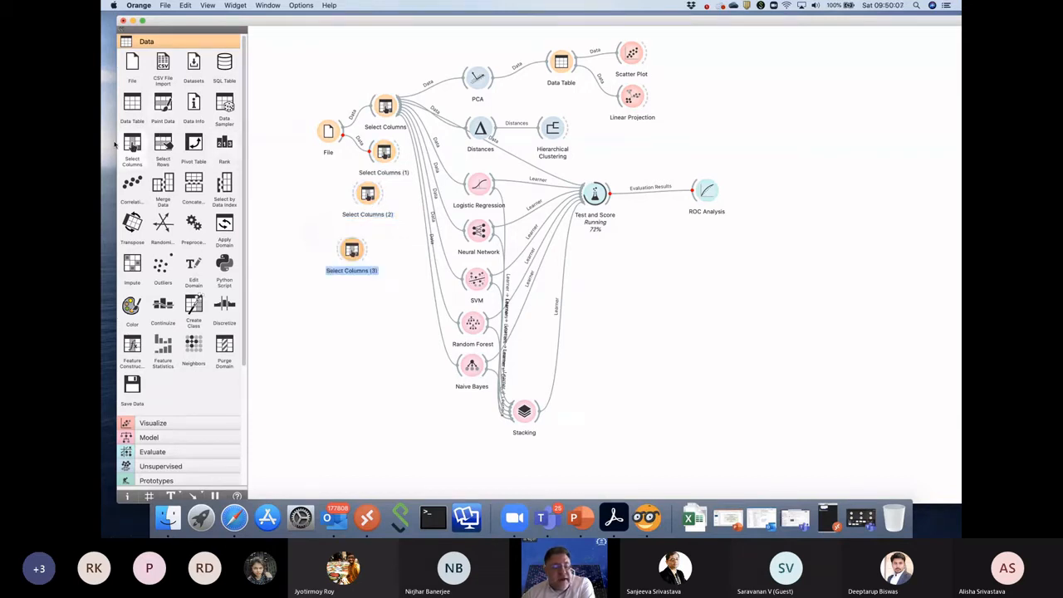
pyautogui.moveTo(132, 148); pyautogui.dragTo(363, 305)
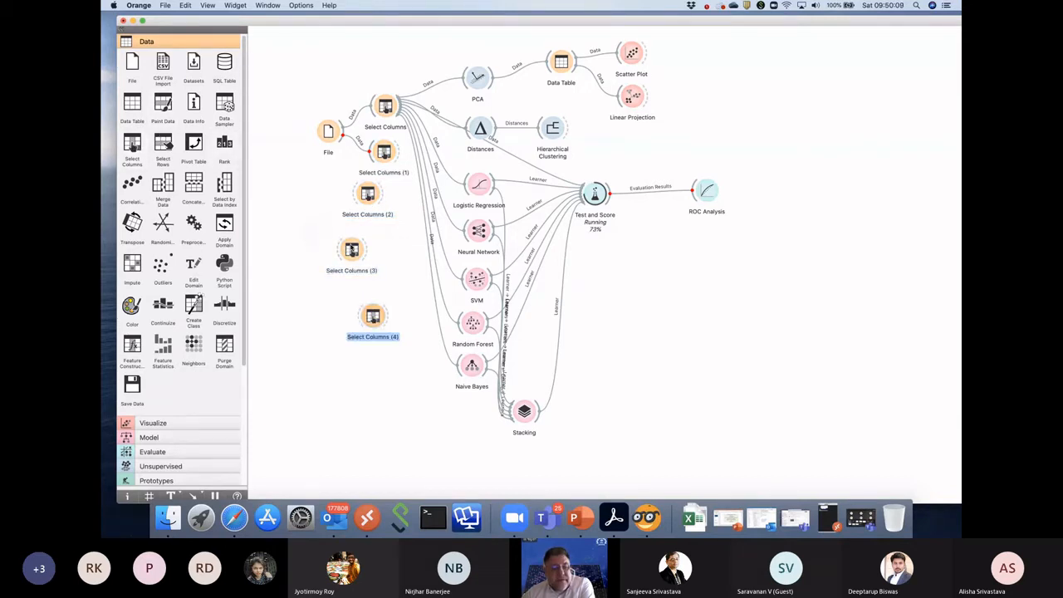
pyautogui.moveTo(349, 246); pyautogui.dragTo(376, 249)
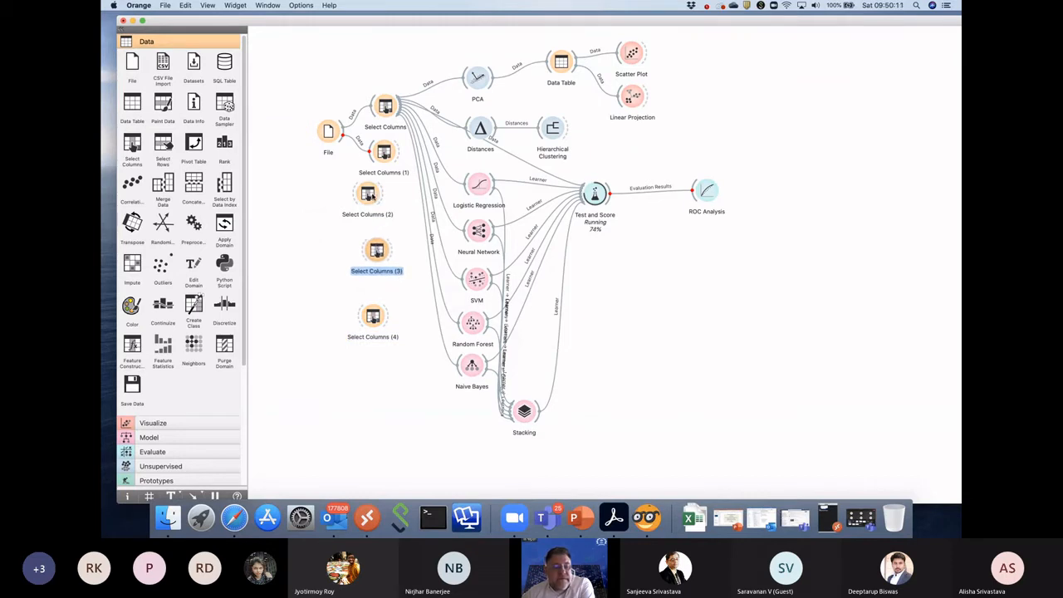
pyautogui.moveTo(366, 196); pyautogui.dragTo(380, 200)
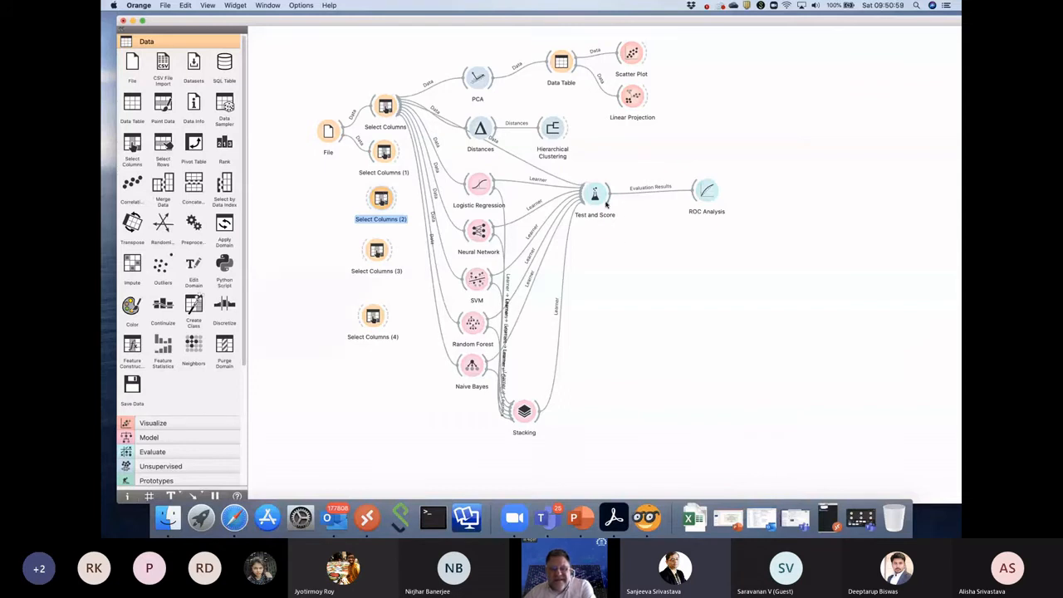
# Examine the leave-one-out evaluation results of all models in Test and Score
pyautogui.doubleClick(606, 204)
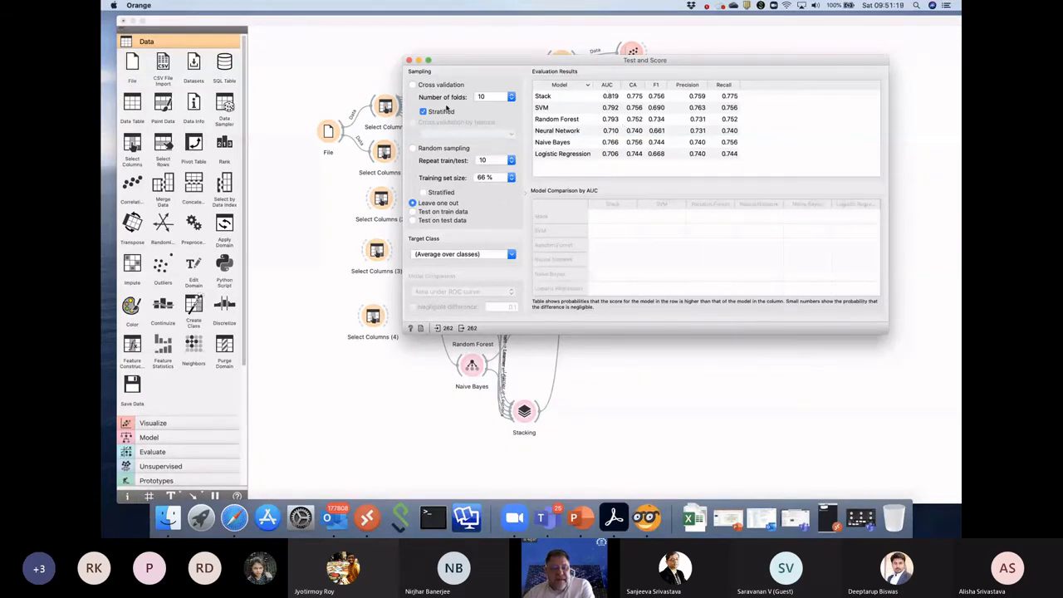
pyautogui.click(409, 60)
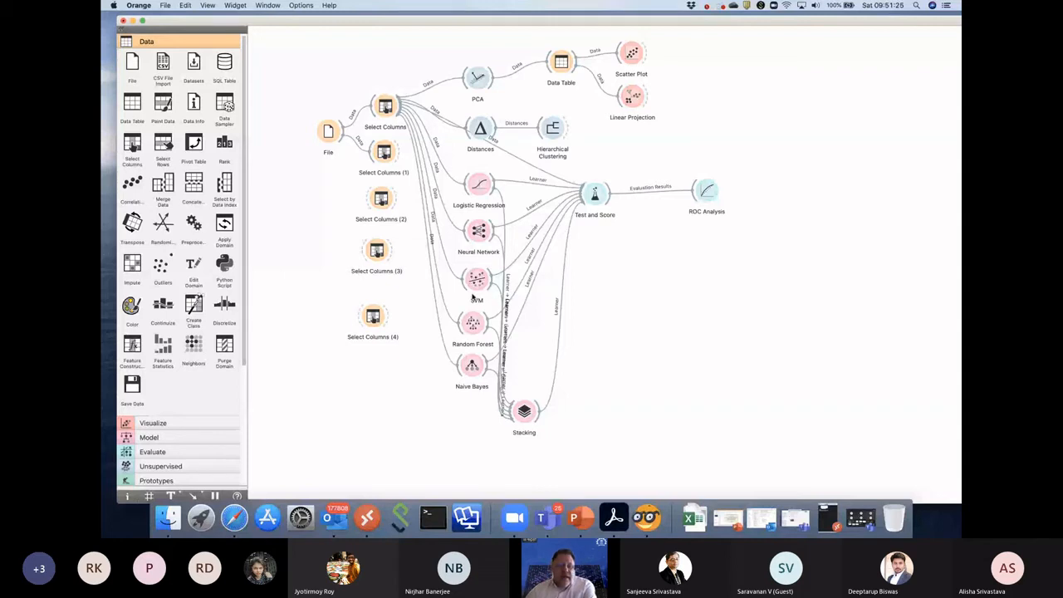
# In Select Columns (1), remove both disease columns, MMP9, ER and IGG from the features, keeping only TNFAlpha and PI3K
pyautogui.doubleClick(381, 151)
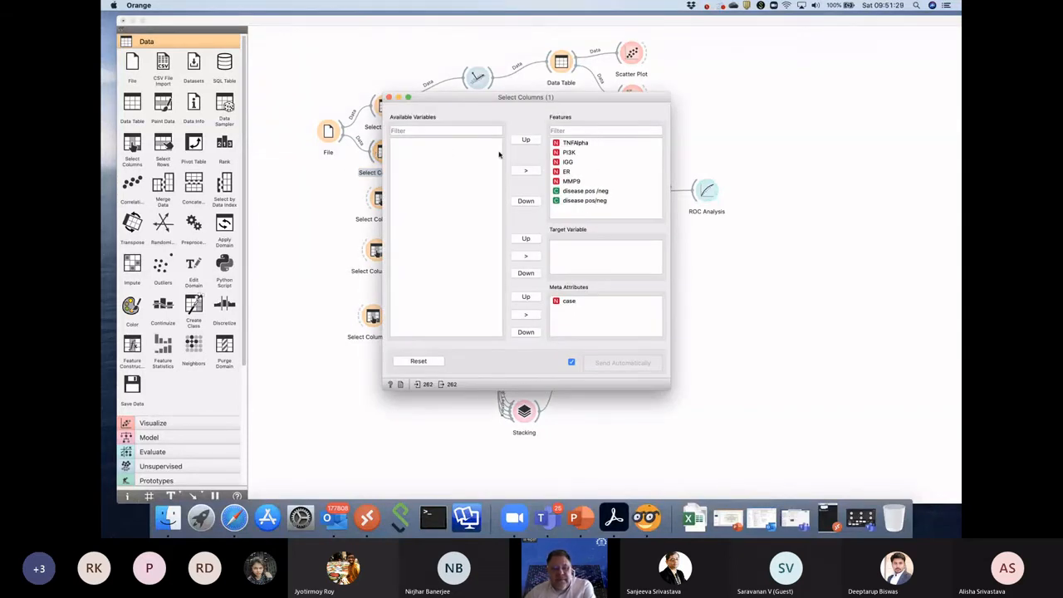
pyautogui.moveTo(471, 102); pyautogui.dragTo(661, 89)
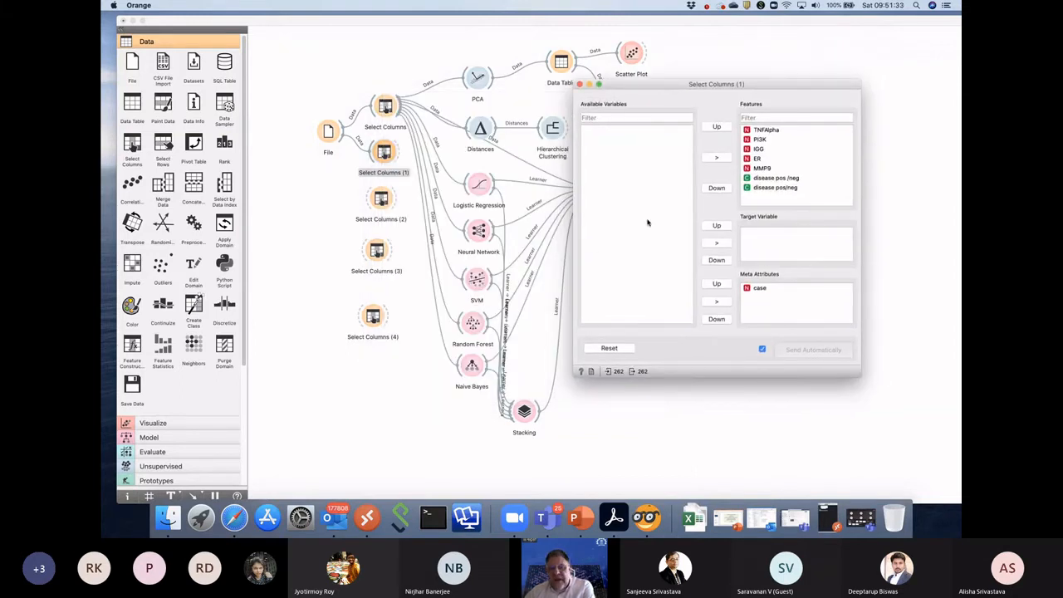
pyautogui.click(768, 181)
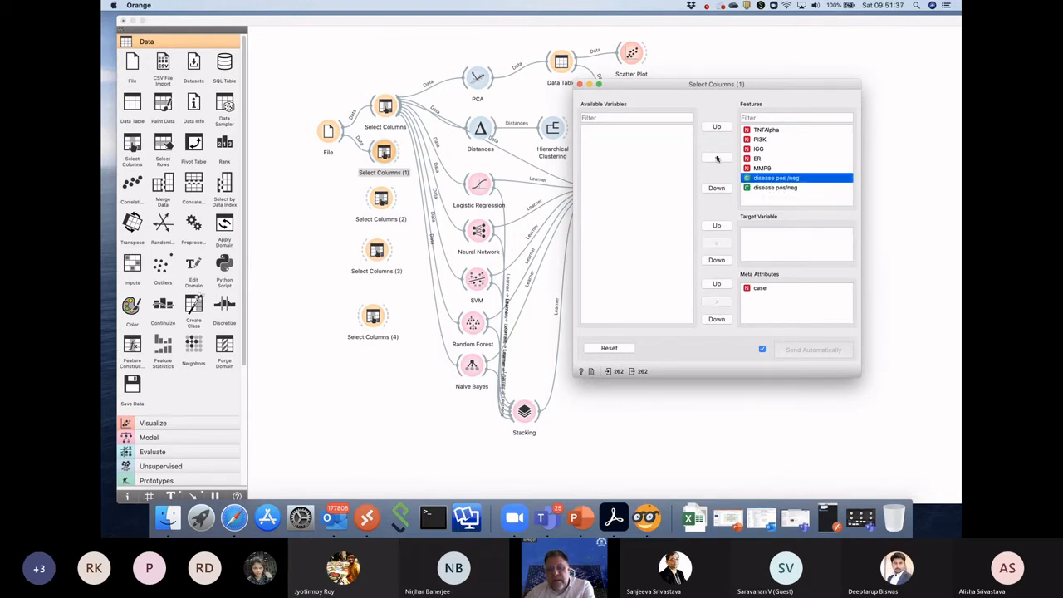
pyautogui.click(717, 158)
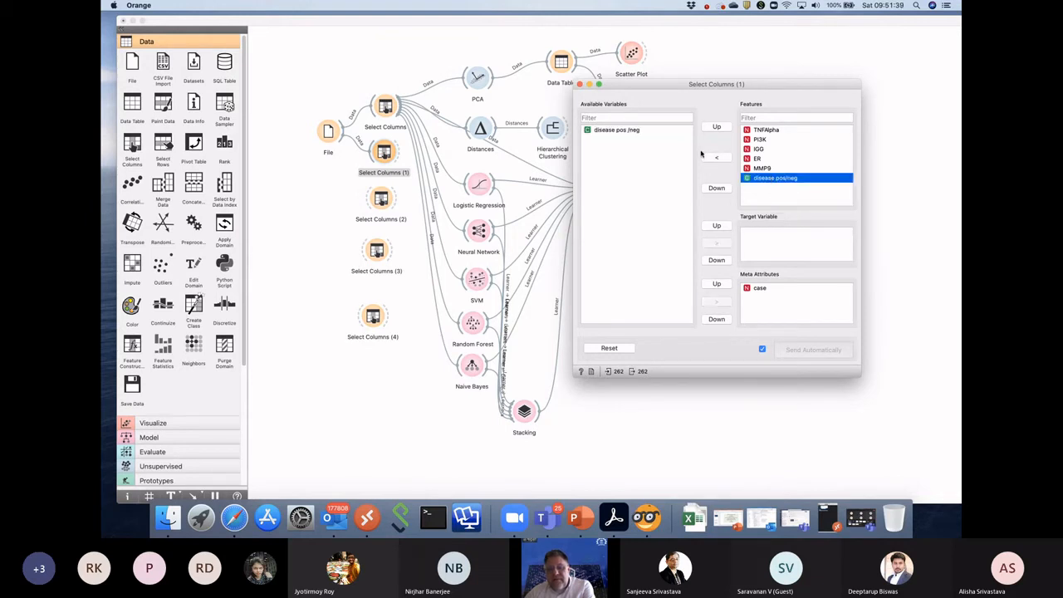
pyautogui.click(715, 157)
pyautogui.click(762, 170)
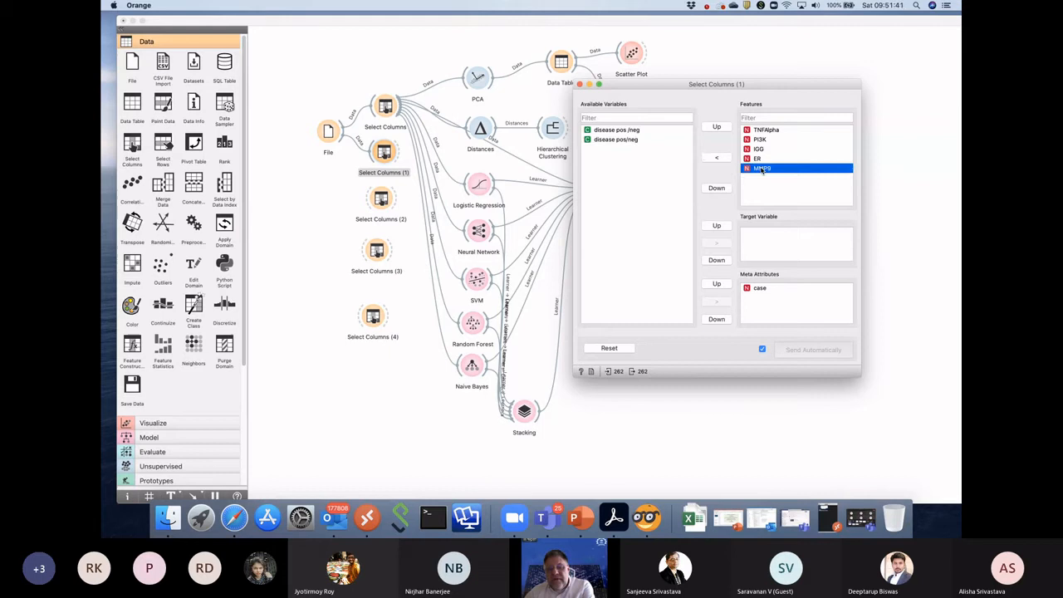
pyautogui.click(712, 157)
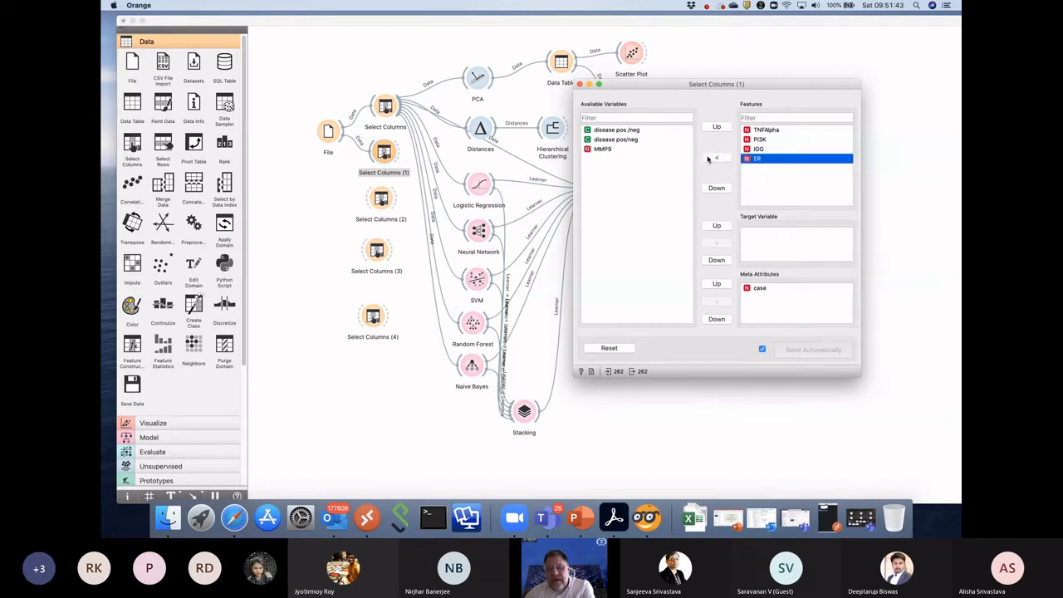
pyautogui.click(708, 158)
pyautogui.click(706, 159)
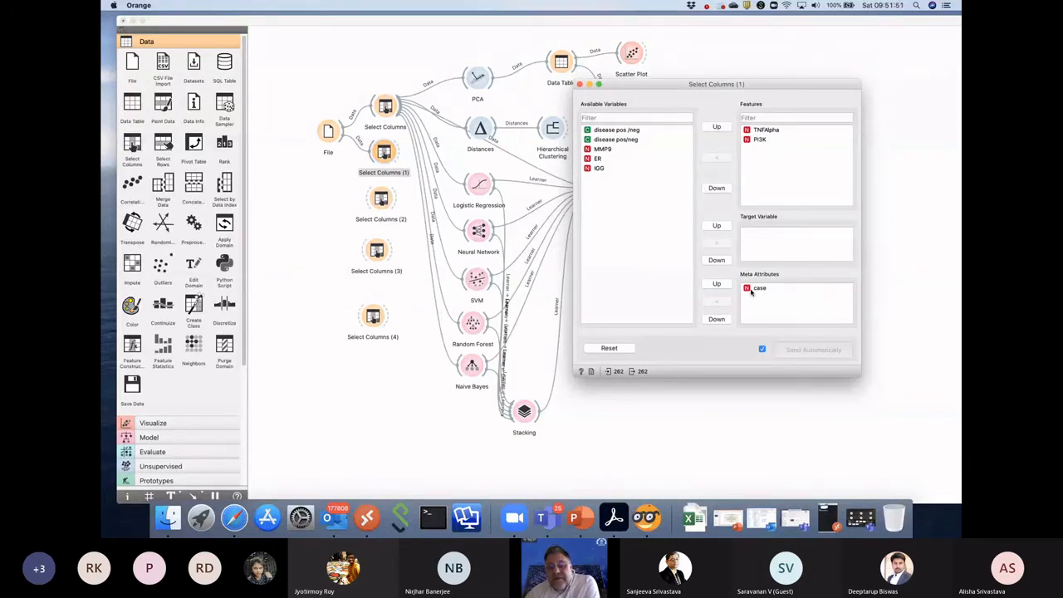
# Make "disease pos /neg" the target variable of Select Columns (1) and close its settings
pyautogui.click(614, 130)
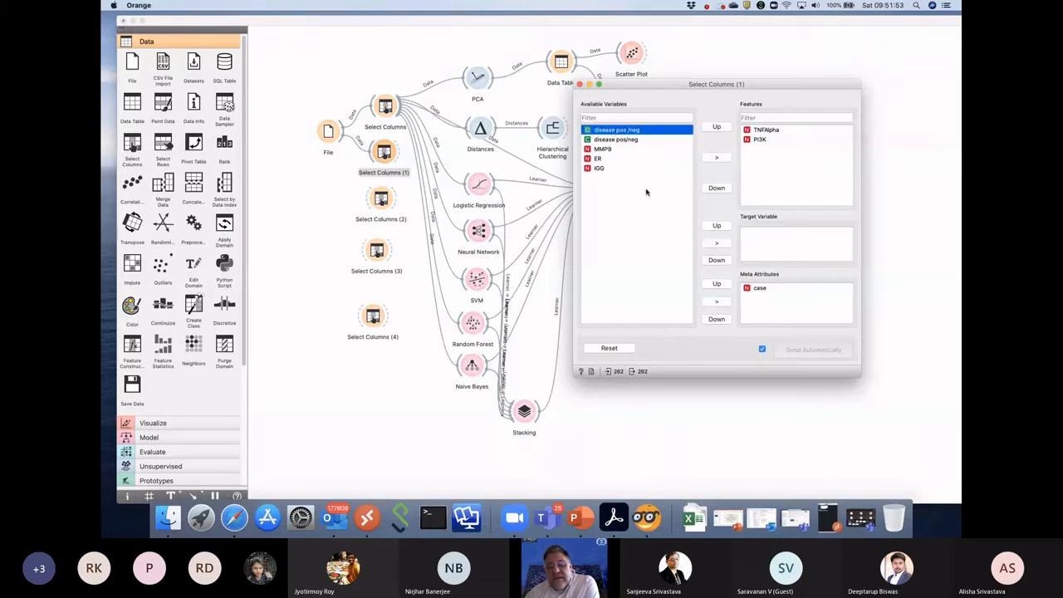
pyautogui.click(716, 242)
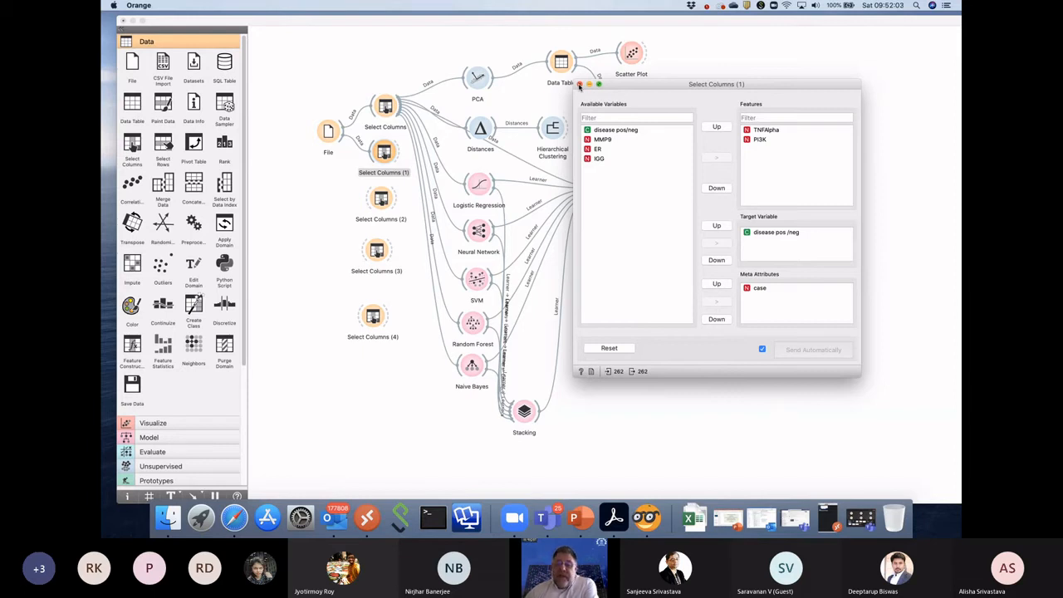
pyautogui.click(580, 86)
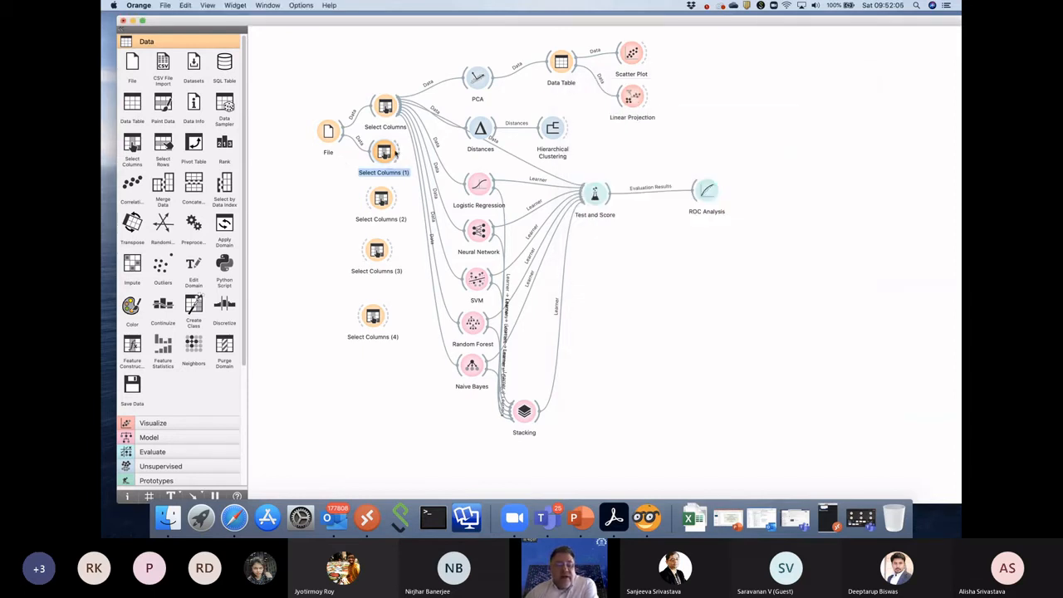
# Feed the five classifiers from Select Columns (1) instead of the original Select Columns, and check the scores in Test and Score
pyautogui.moveTo(396, 154); pyautogui.dragTo(469, 185)
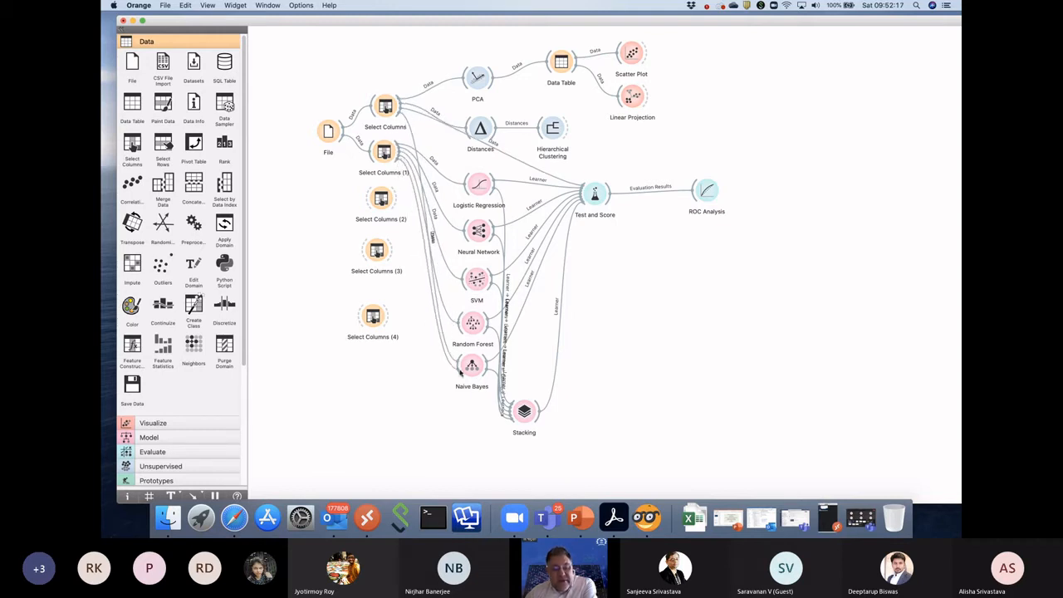
pyautogui.doubleClick(592, 193)
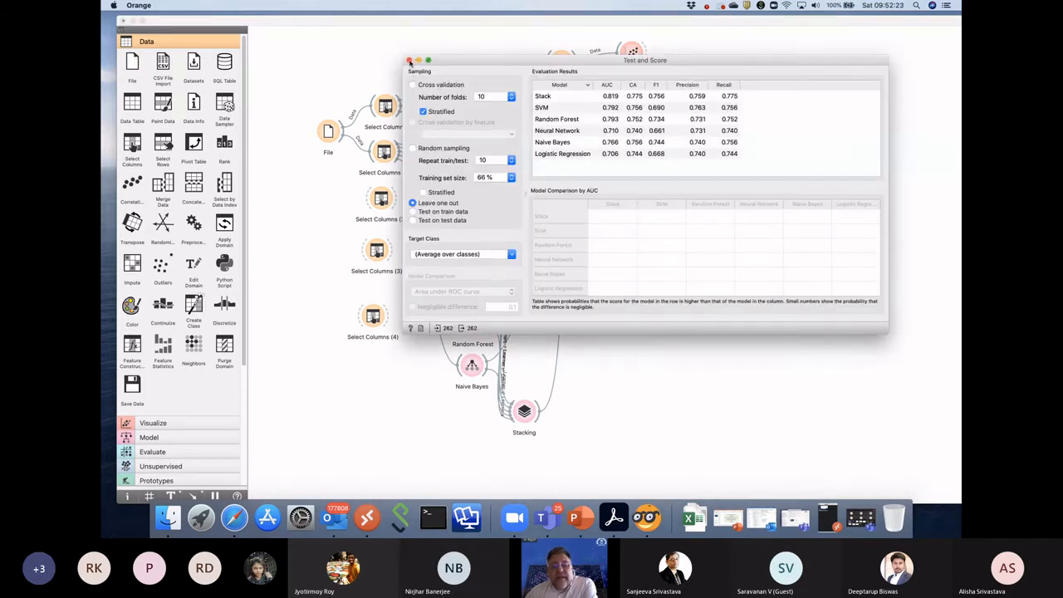
pyautogui.click(408, 60)
pyautogui.doubleClick(595, 193)
pyautogui.click(409, 60)
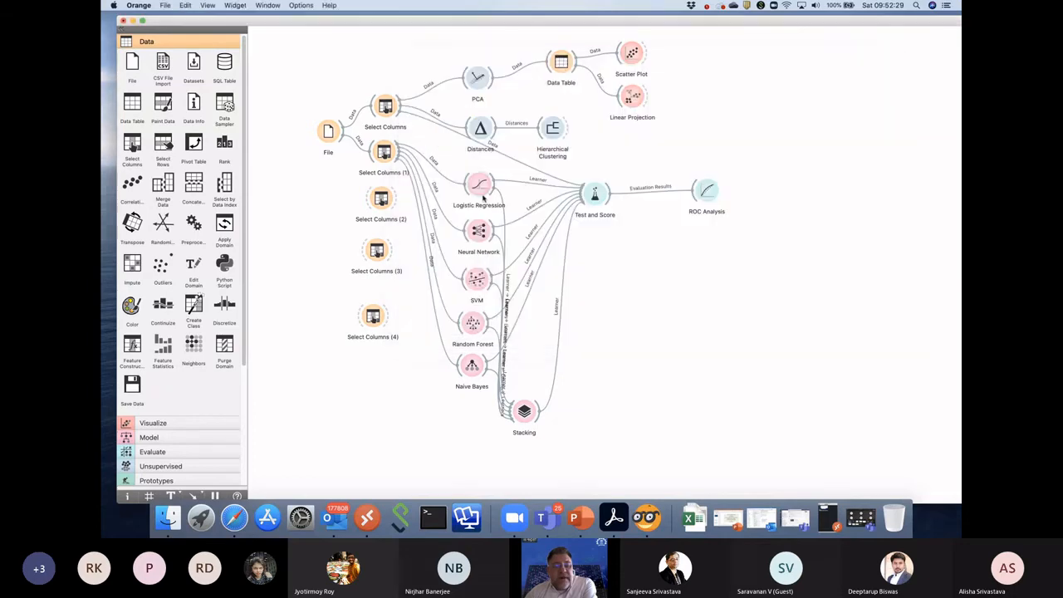
# Review the settings of the Logistic Regression and Stacking widgets
pyautogui.doubleClick(470, 186)
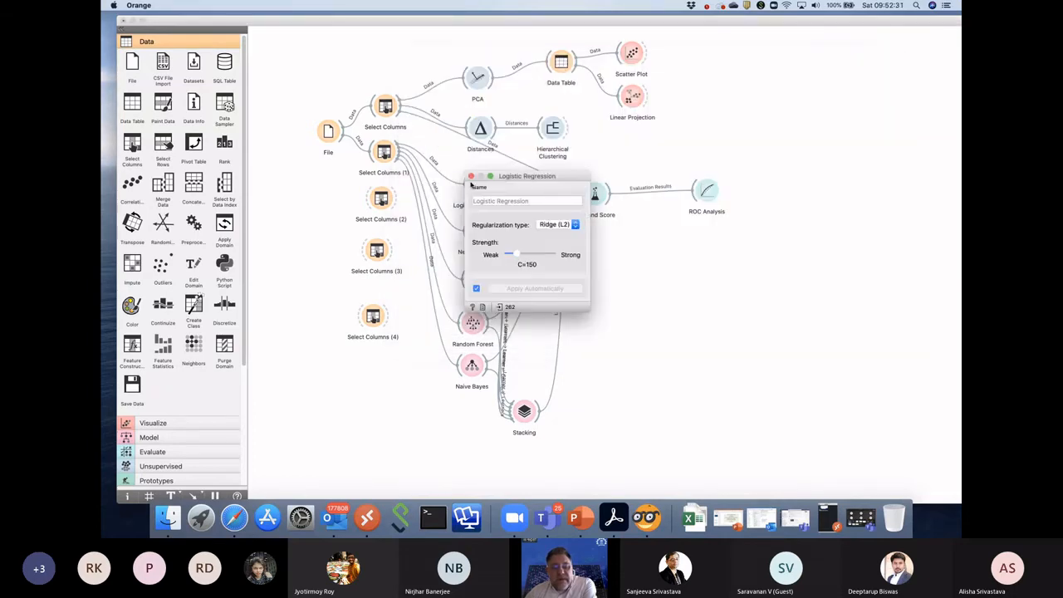
pyautogui.click(470, 177)
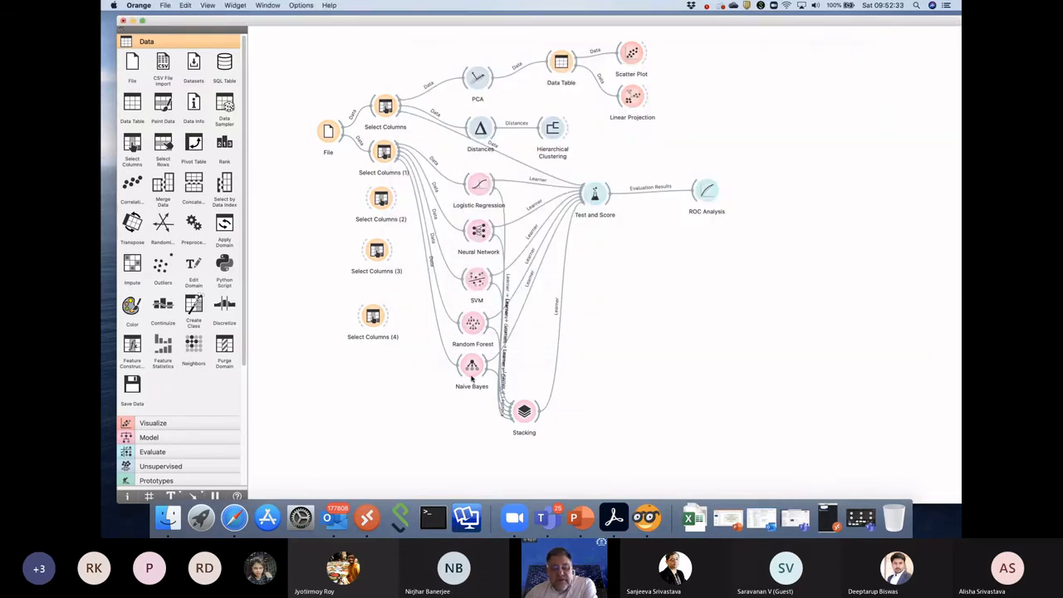
pyautogui.doubleClick(521, 422)
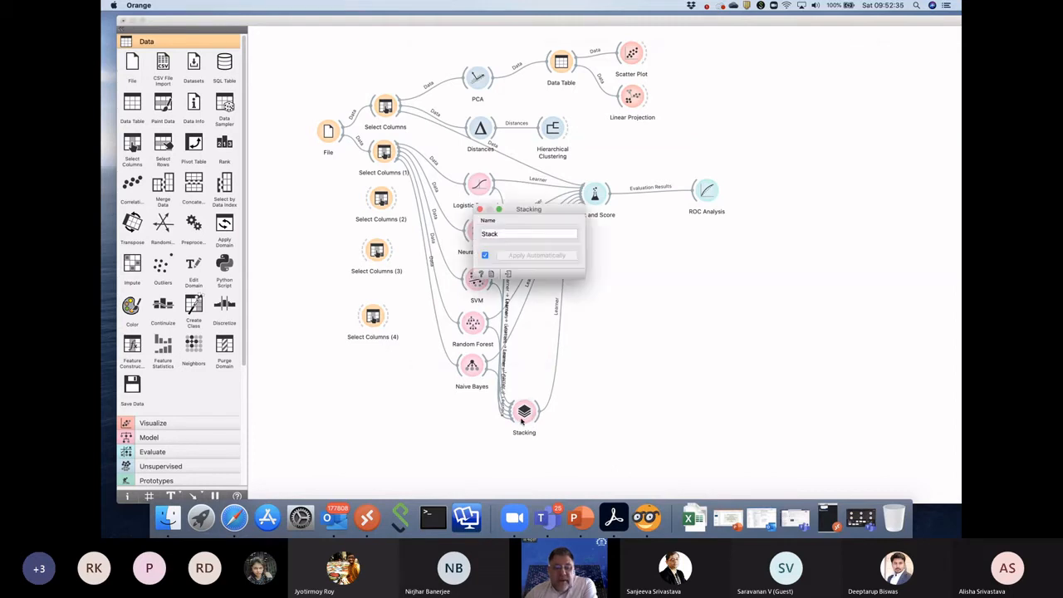
pyautogui.click(479, 209)
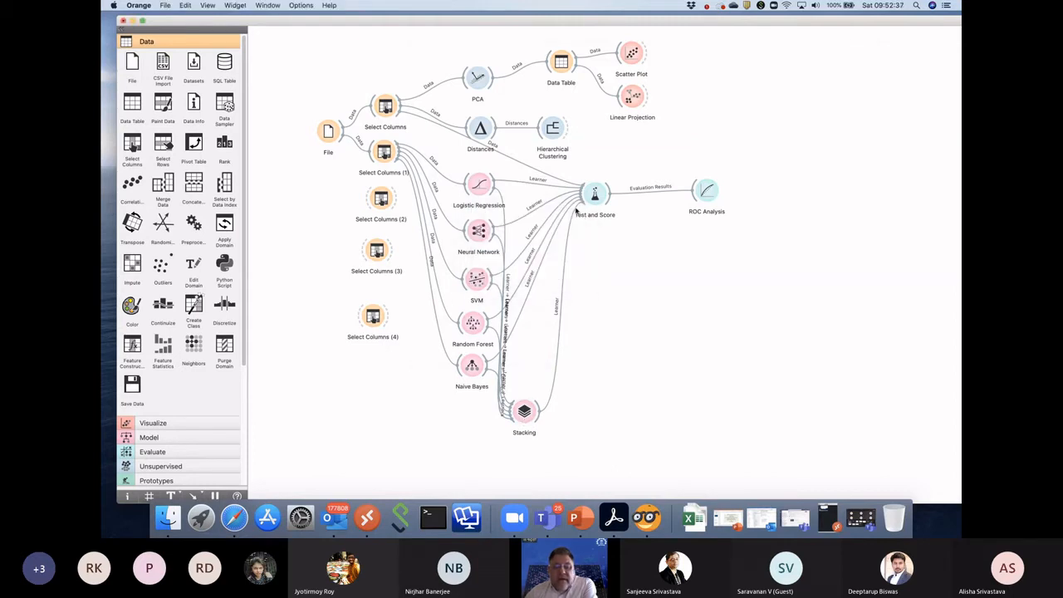
# Examine the classifiers' curves in ROC Analysis and compare the model scores in Test and Score
pyautogui.doubleClick(707, 192)
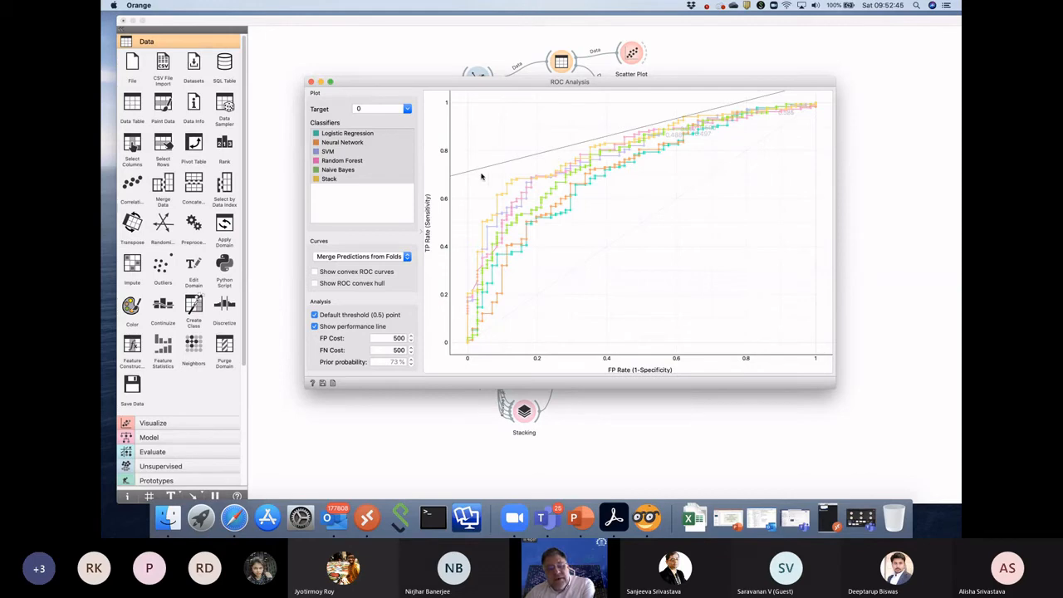
pyautogui.click(310, 83)
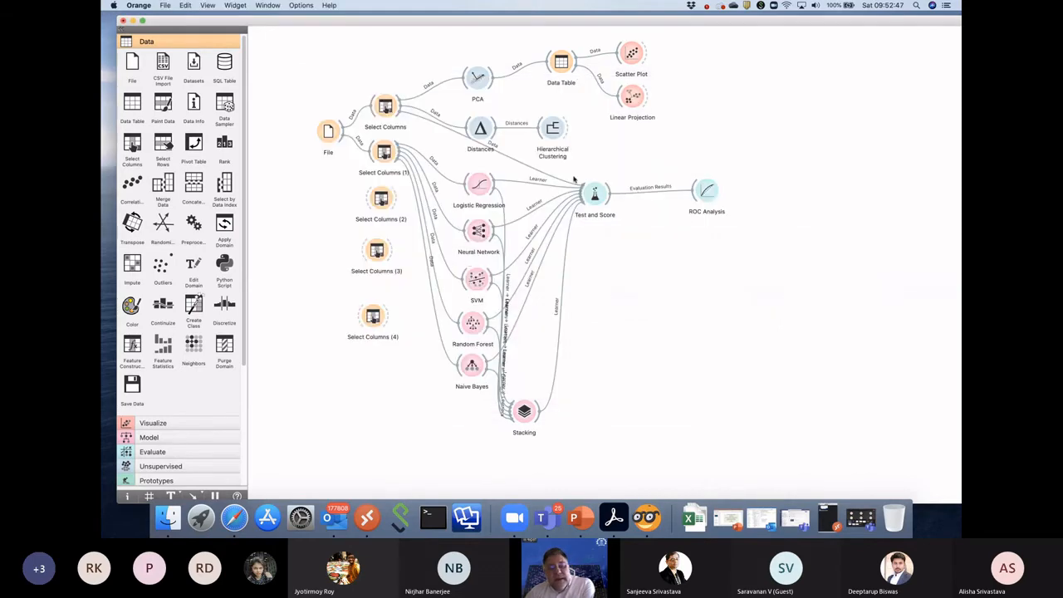
pyautogui.doubleClick(597, 191)
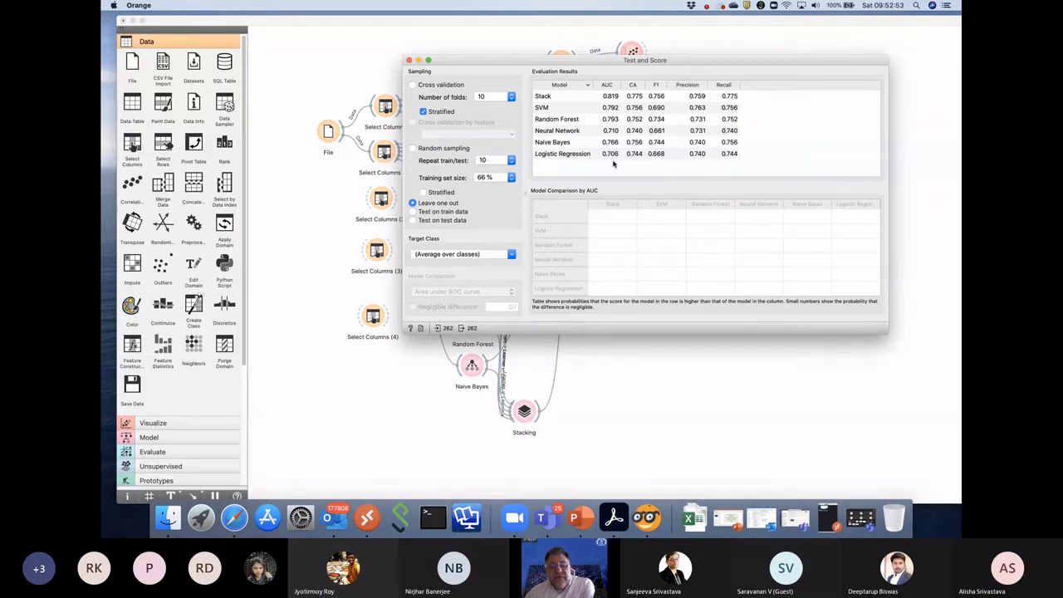
pyautogui.click(407, 60)
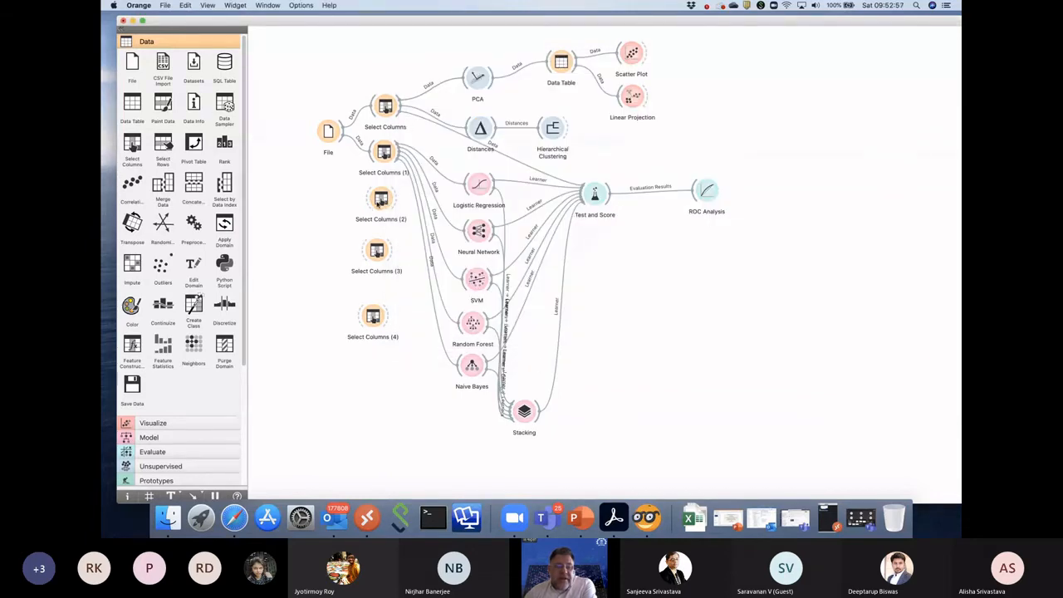
# Connect the File widget to Select Columns (2) and open the settings of Select Columns (2)
pyautogui.doubleClick(379, 200)
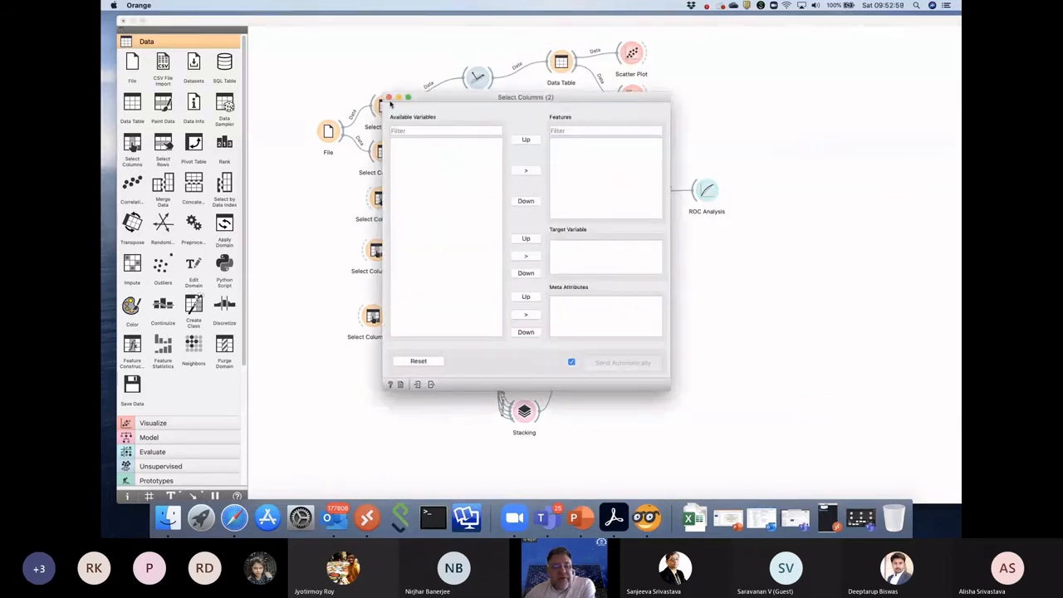
pyautogui.click(388, 98)
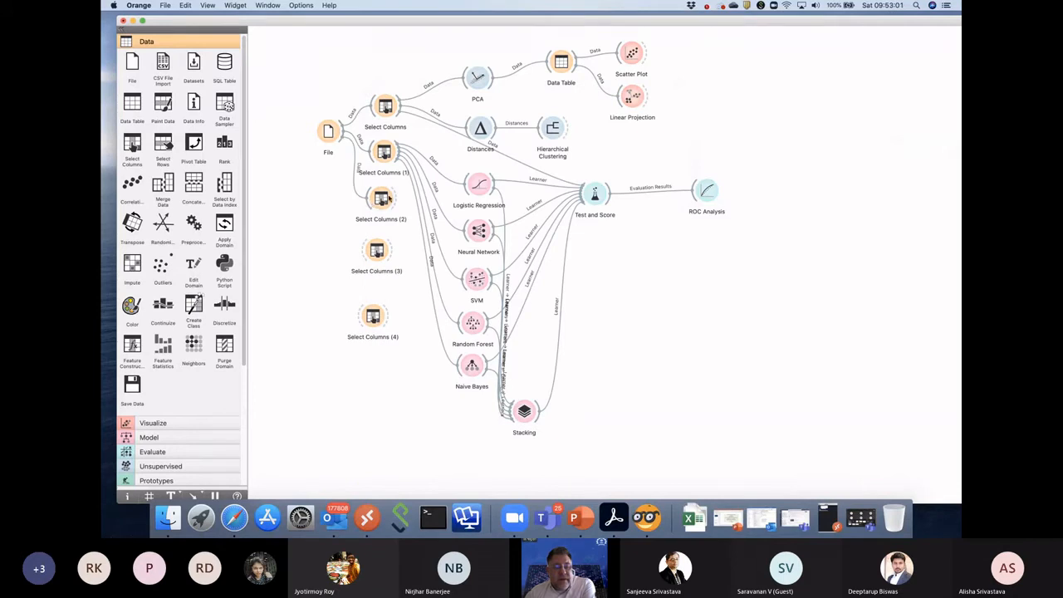
pyautogui.doubleClick(377, 201)
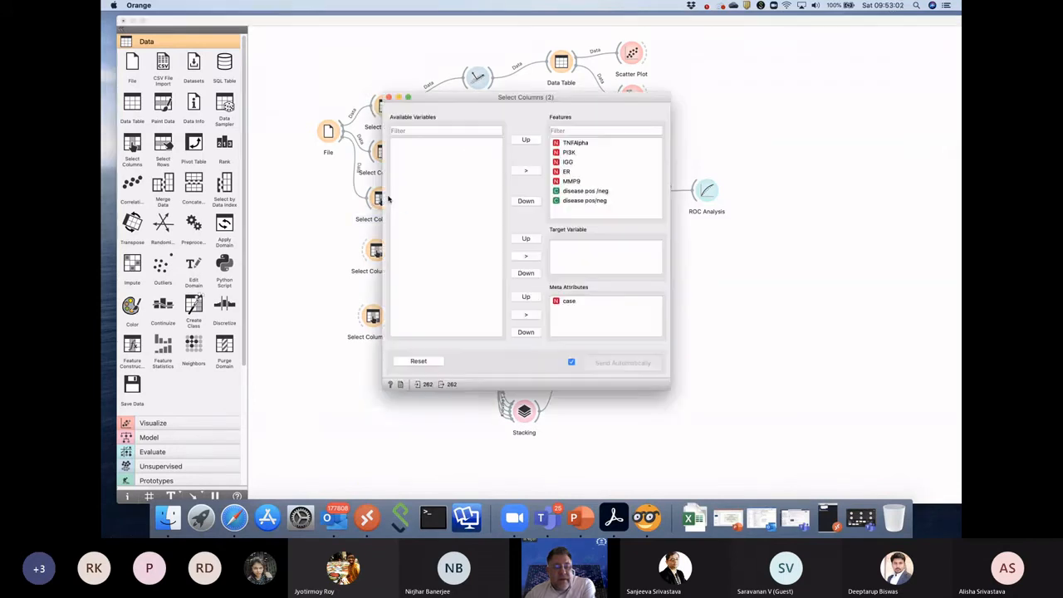
# Remove IGG, MMP9, "disease pos/neg" and "disease pos /neg" from the features of Select Columns (2)
pyautogui.click(574, 162)
pyautogui.click(531, 172)
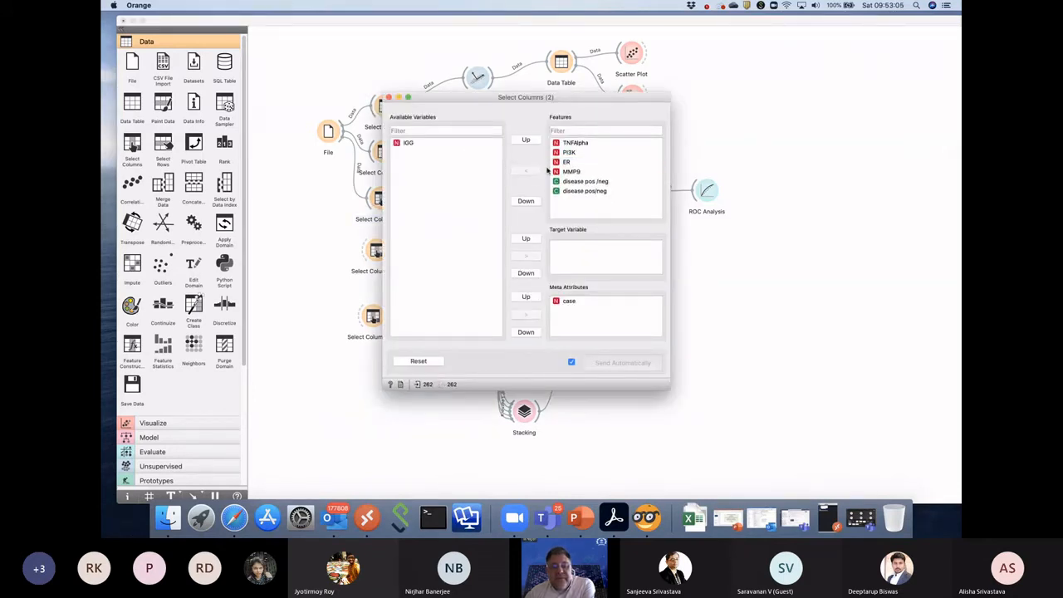
pyautogui.click(573, 172)
pyautogui.click(534, 173)
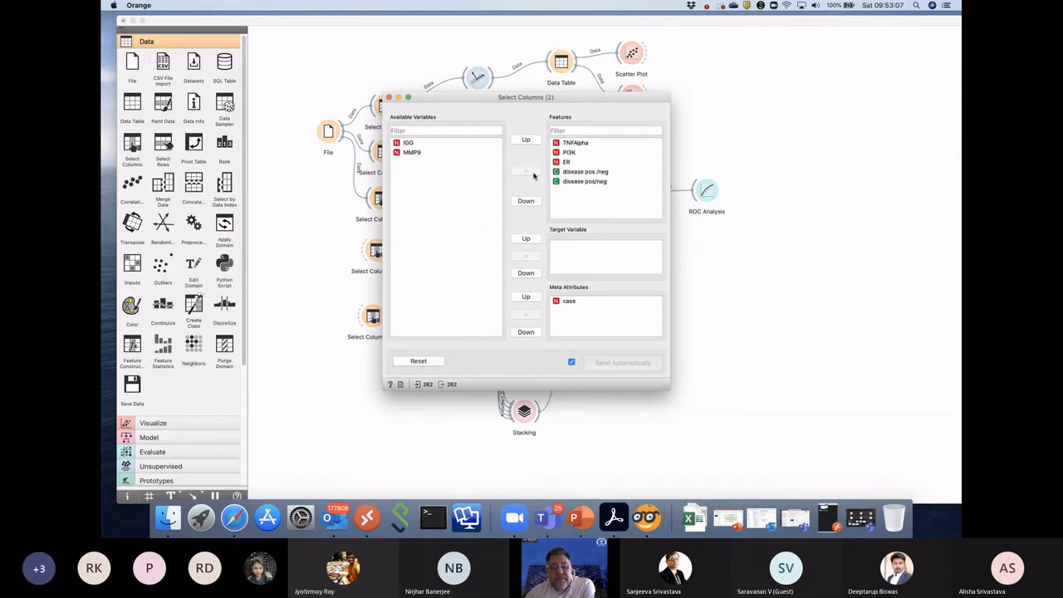
pyautogui.click(583, 181)
pyautogui.click(525, 173)
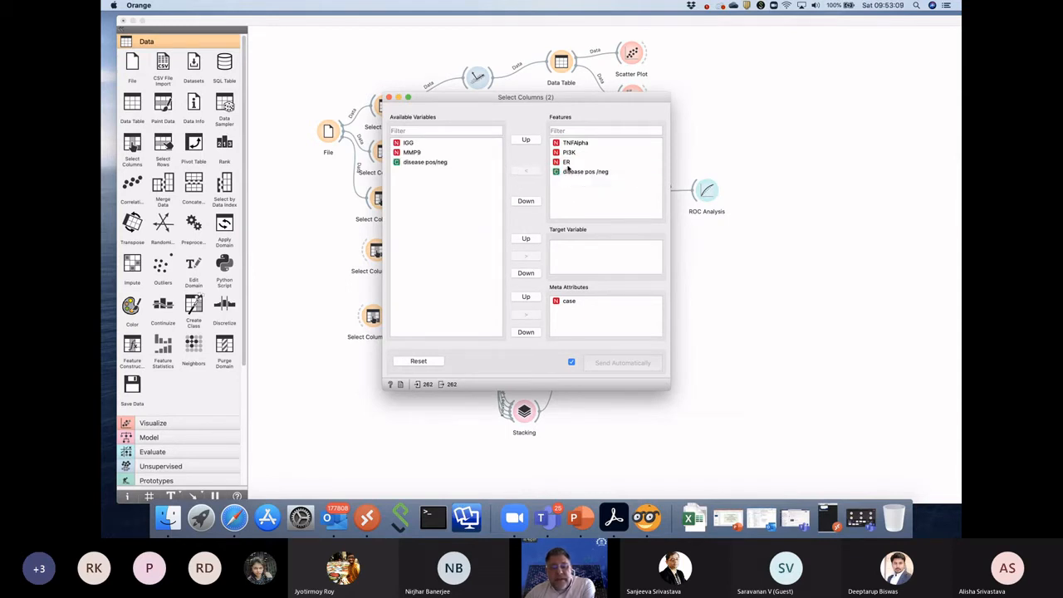
pyautogui.click(570, 171)
pyautogui.click(525, 171)
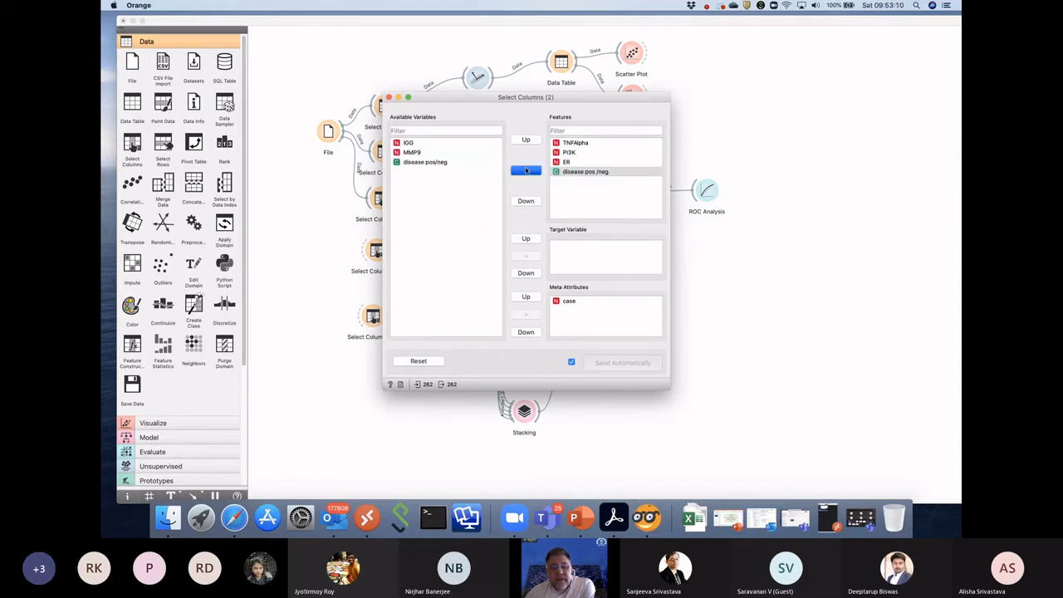
# Make "disease pos/neg" the target variable of Select Columns (2) and close its settings
pyautogui.click(433, 162)
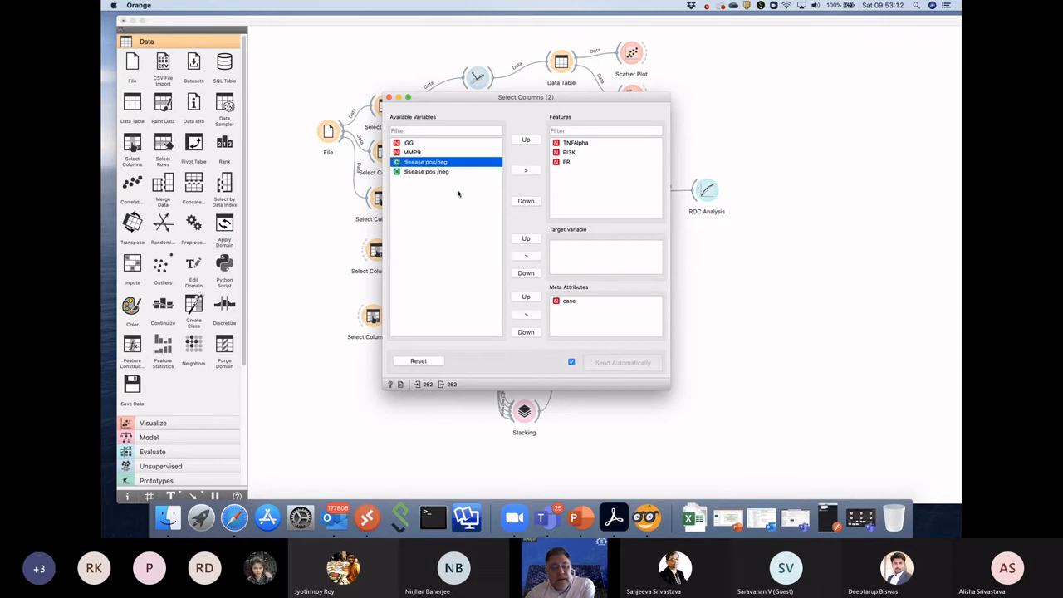
pyautogui.click(526, 256)
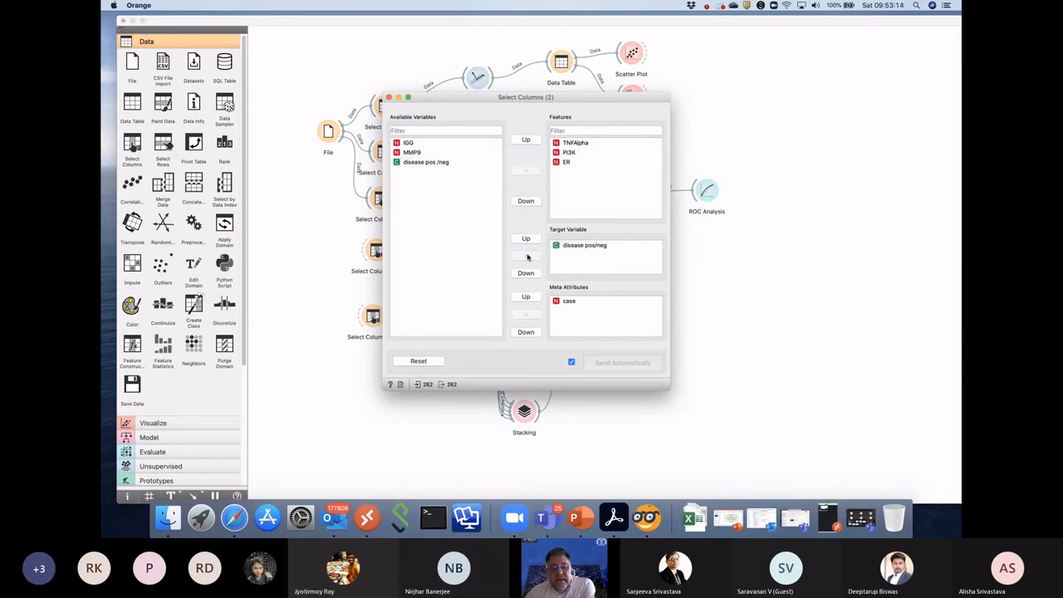
pyautogui.click(389, 97)
# Feed the five classifiers from Select Columns (2) instead of Select Columns (1)
pyautogui.moveTo(382, 199); pyautogui.dragTo(468, 186)
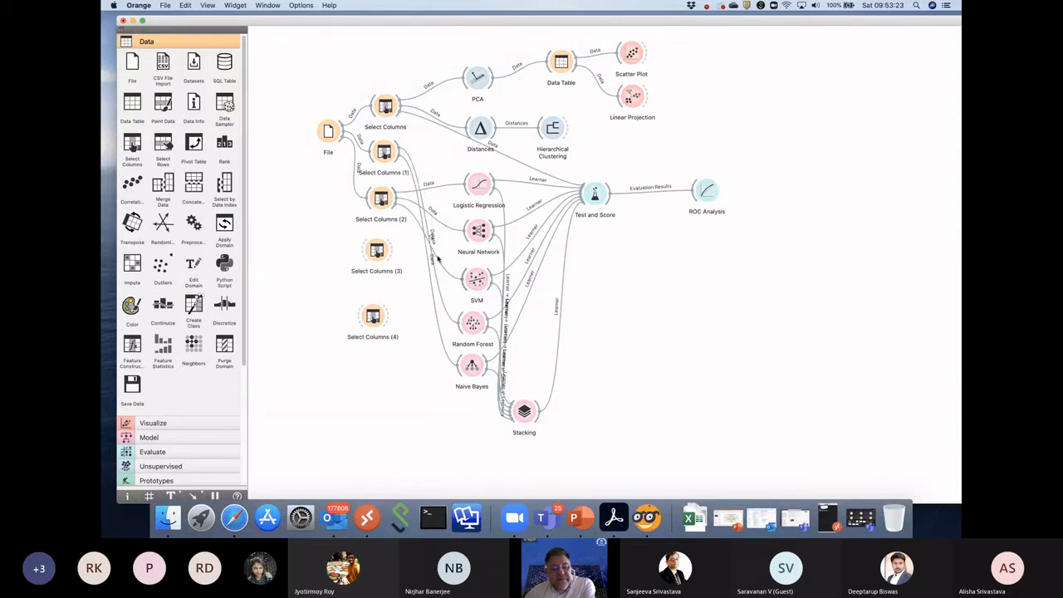
pyautogui.moveTo(395, 209); pyautogui.dragTo(466, 322)
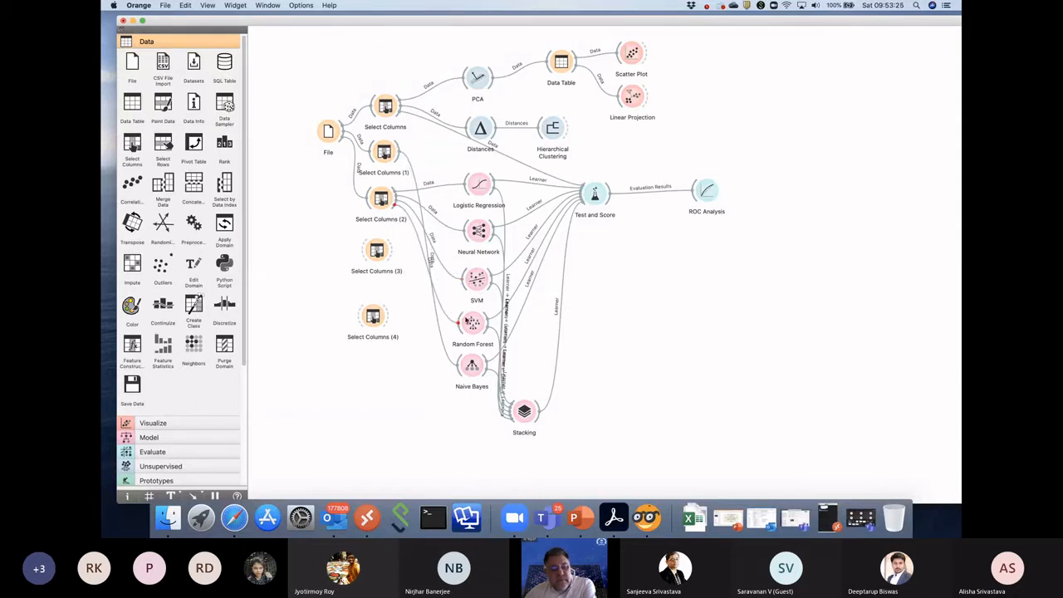
pyautogui.moveTo(394, 208); pyautogui.dragTo(463, 365)
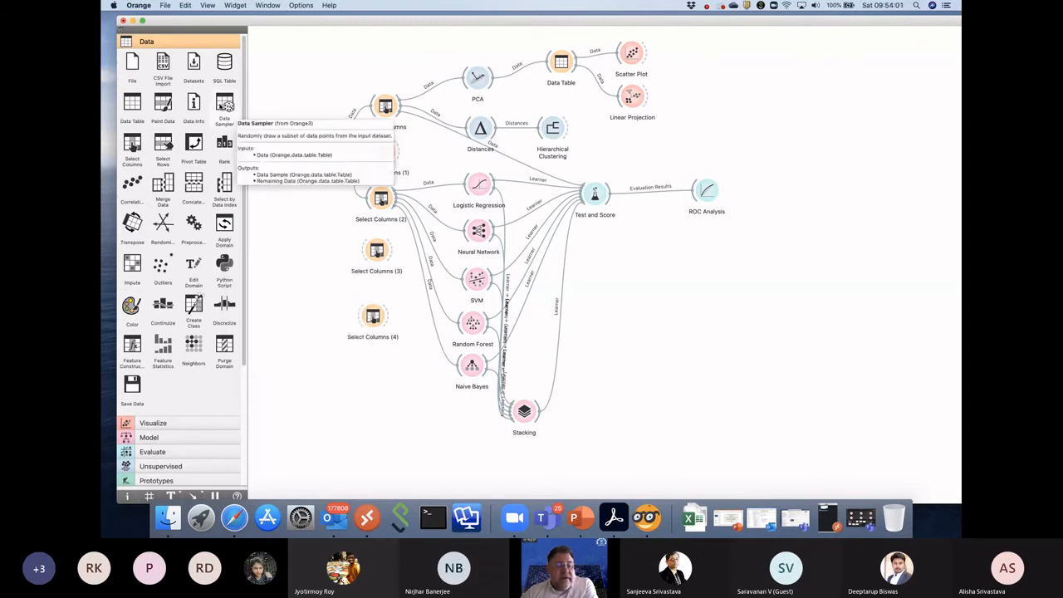
# Add a Data Sampler widget to the canvas below Select Columns (4)
pyautogui.moveTo(224, 104); pyautogui.dragTo(385, 387)
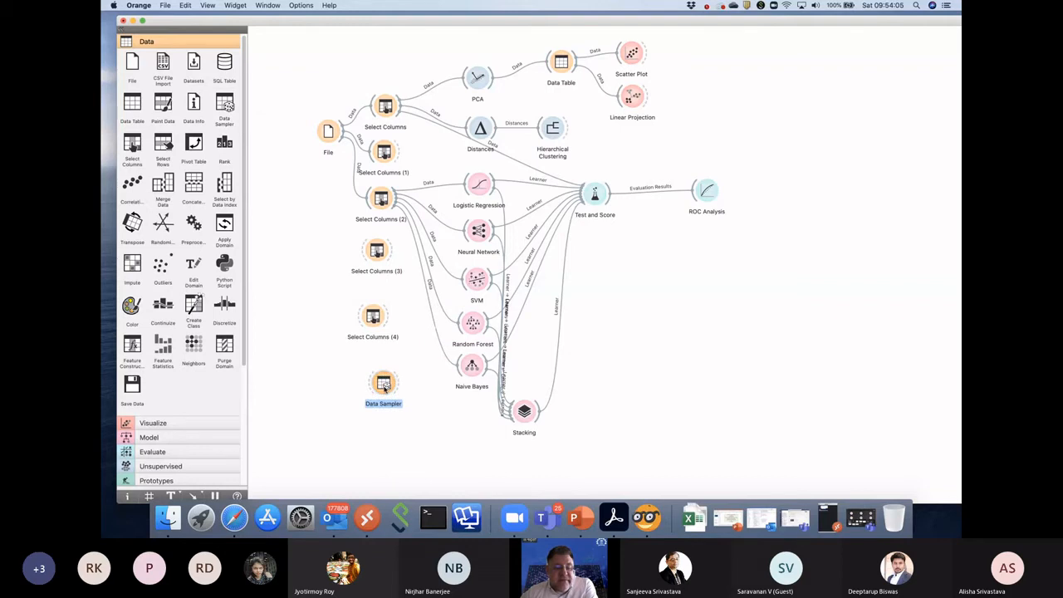
# Review the sampling options of the Data Sampler widget
pyautogui.doubleClick(383, 384)
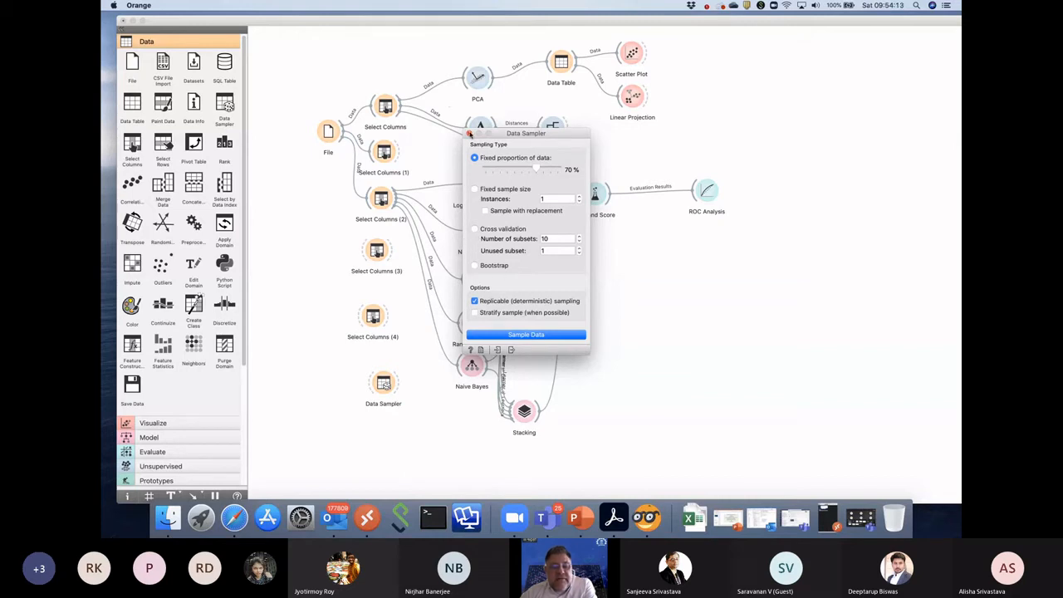
pyautogui.click(469, 133)
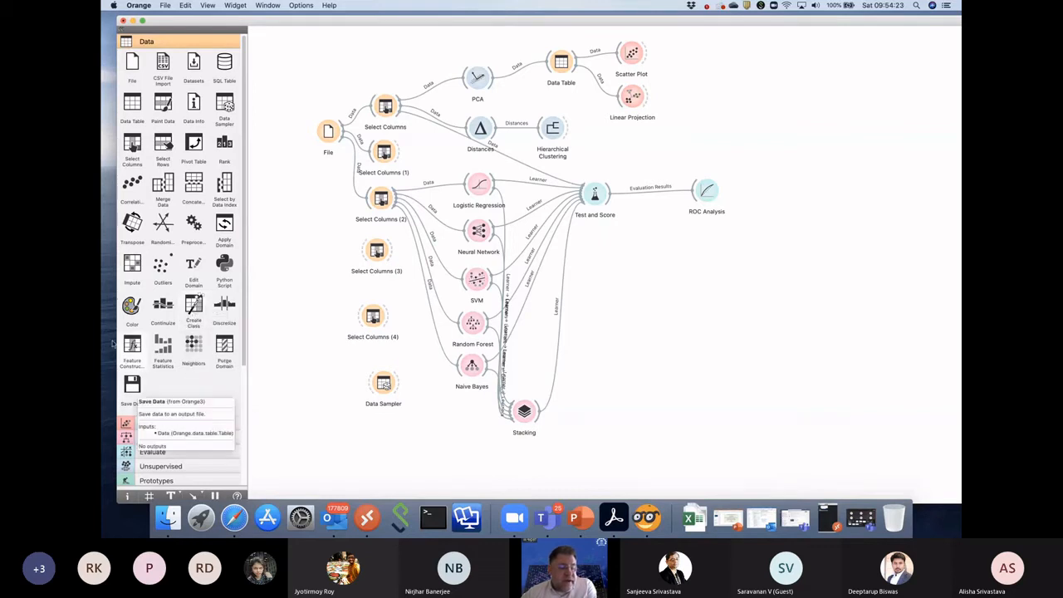
# Add a Feature Statistics widget below the File widget and connect the first Select Columns widget to it
pyautogui.doubleClick(162, 355)
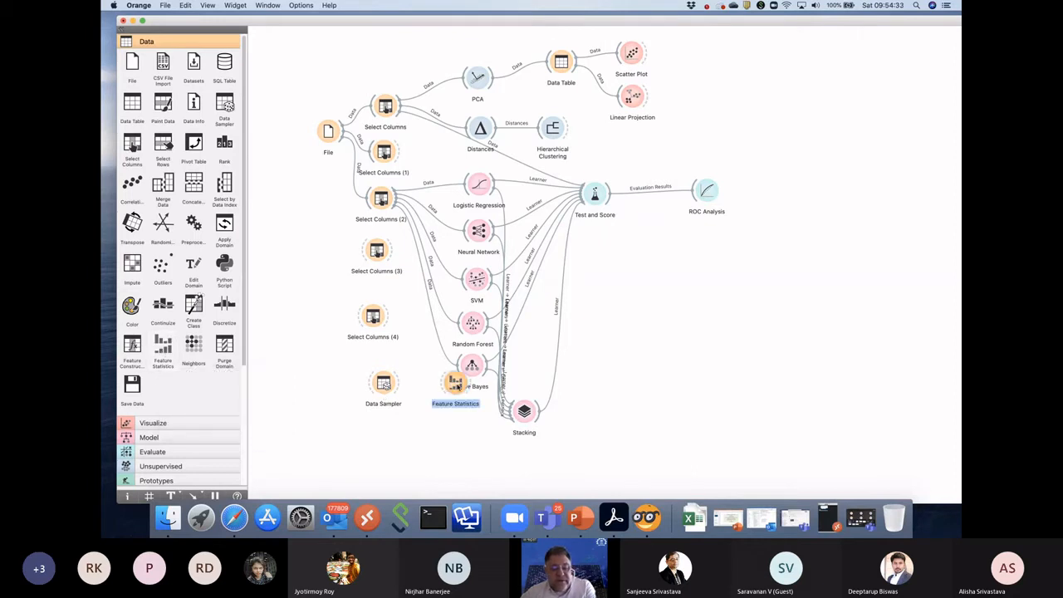
pyautogui.moveTo(456, 383); pyautogui.dragTo(327, 199)
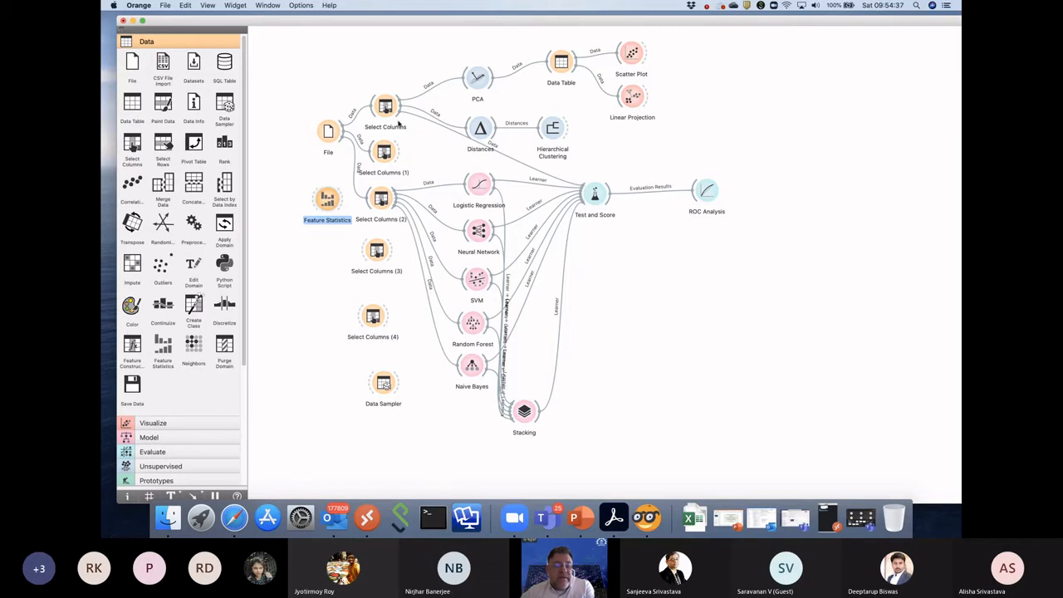
pyautogui.moveTo(399, 117)
pyautogui.mouseDown()
pyautogui.moveTo(270, 191)
pyautogui.moveTo(327, 201)
pyautogui.mouseUp()
# Examine the feature distributions in an enlarged Feature Statistics window, and move the widget above PCA
pyautogui.doubleClick(327, 201)
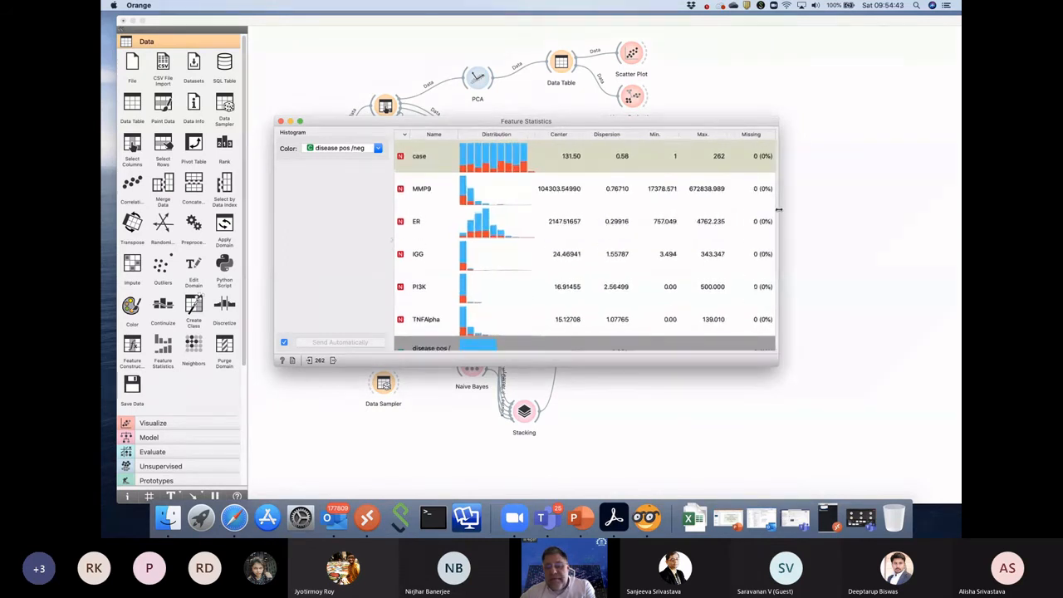
pyautogui.moveTo(778, 210); pyautogui.dragTo(887, 210)
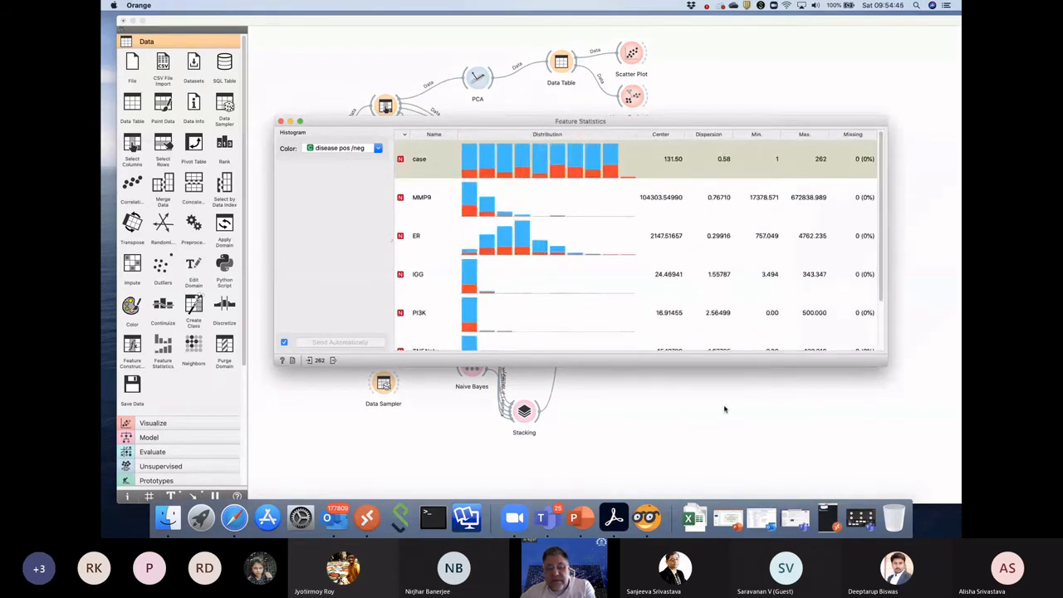
pyautogui.moveTo(703, 367); pyautogui.dragTo(702, 459)
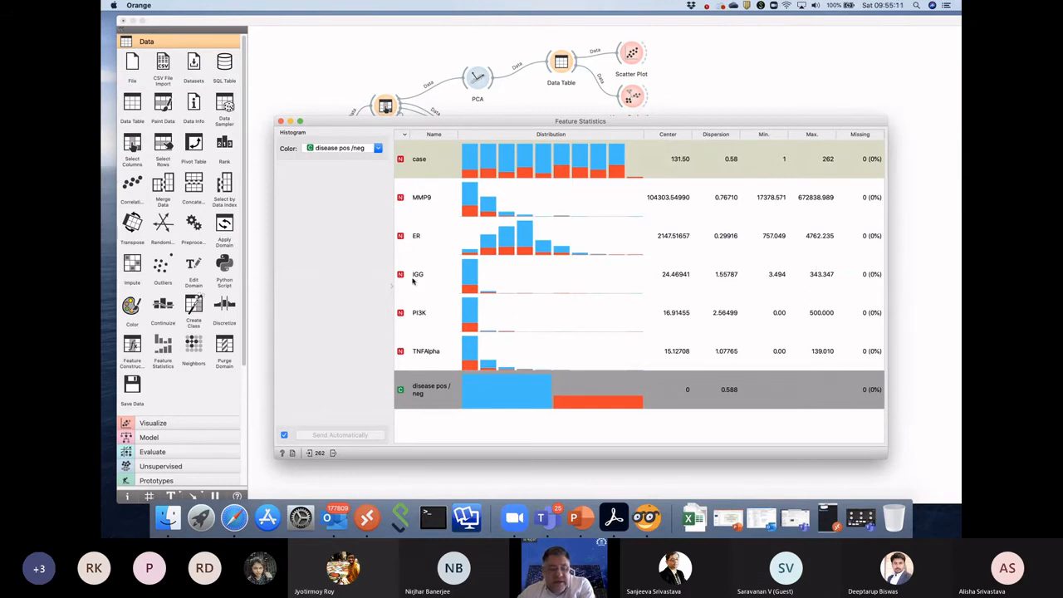
pyautogui.click(282, 122)
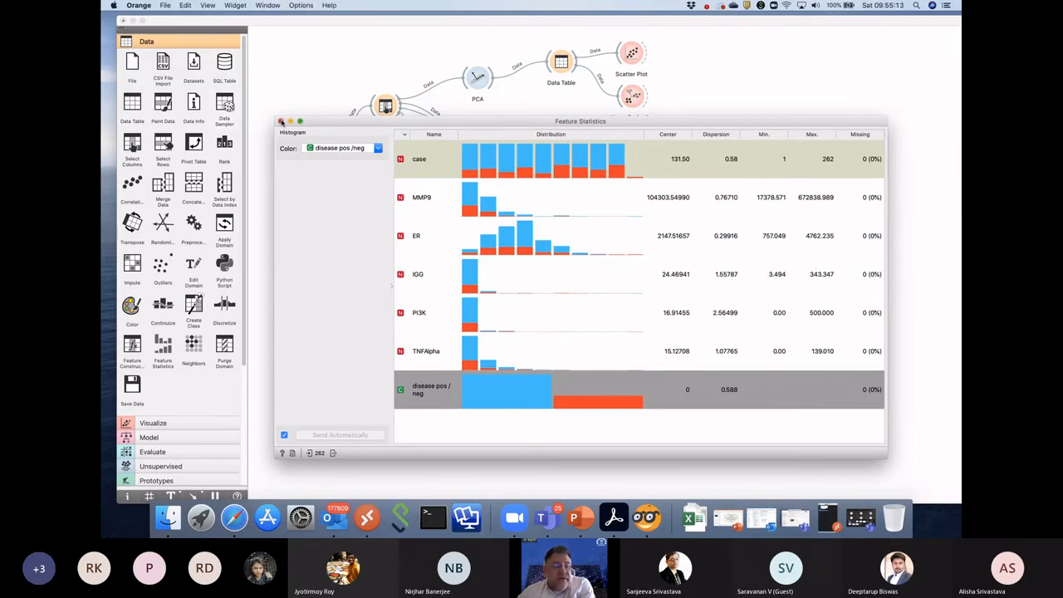
pyautogui.moveTo(328, 199); pyautogui.dragTo(445, 79)
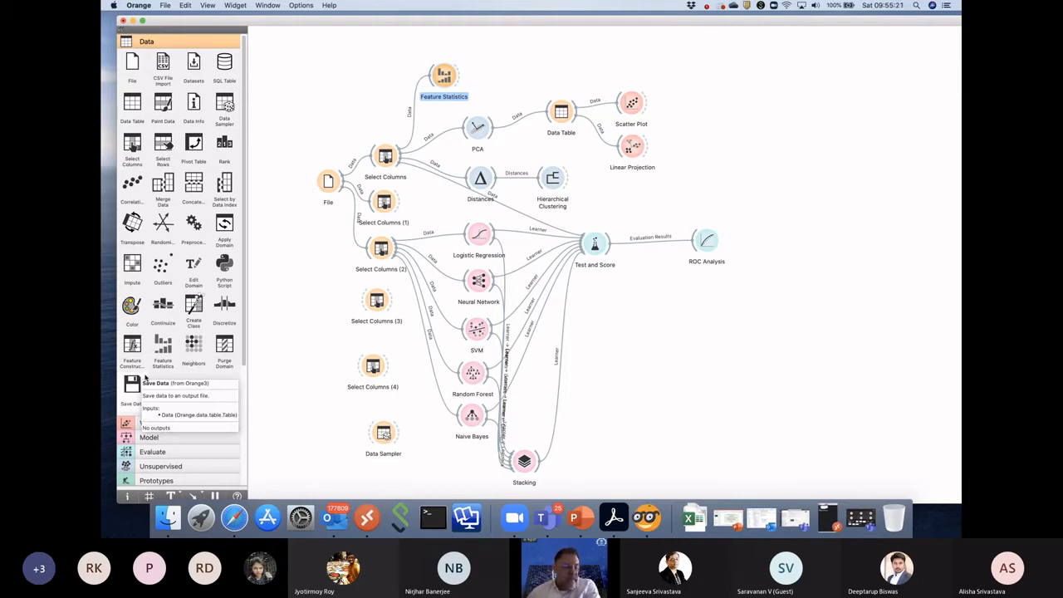
# Add two Outliers widgets, connecting the first Select Columns to the upper one, and review that widget's detection parameters
pyautogui.click(168, 276)
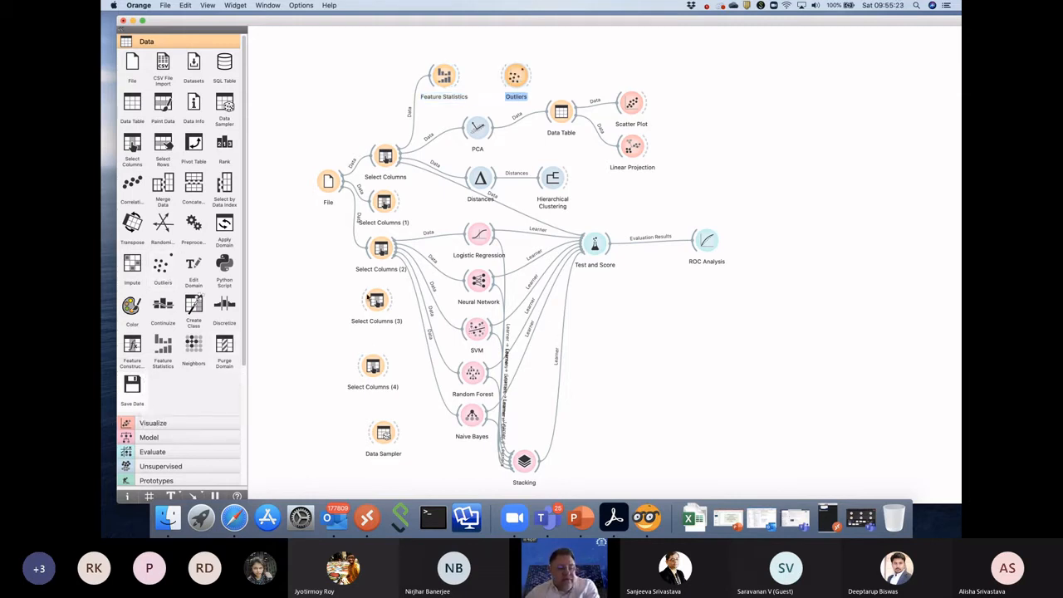
pyautogui.moveTo(171, 260); pyautogui.dragTo(388, 48)
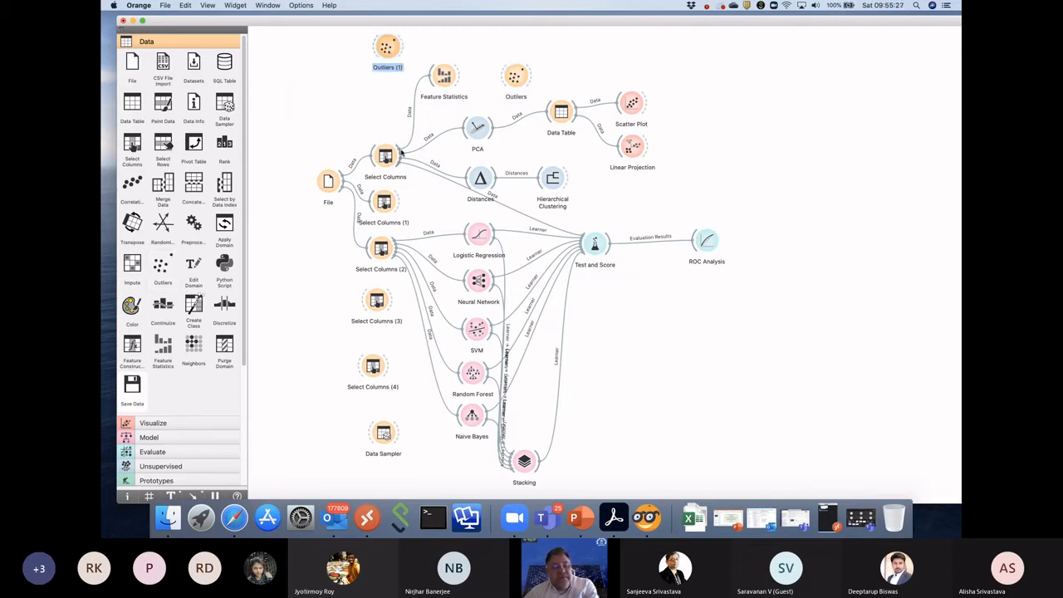
pyautogui.moveTo(402, 156); pyautogui.dragTo(373, 52)
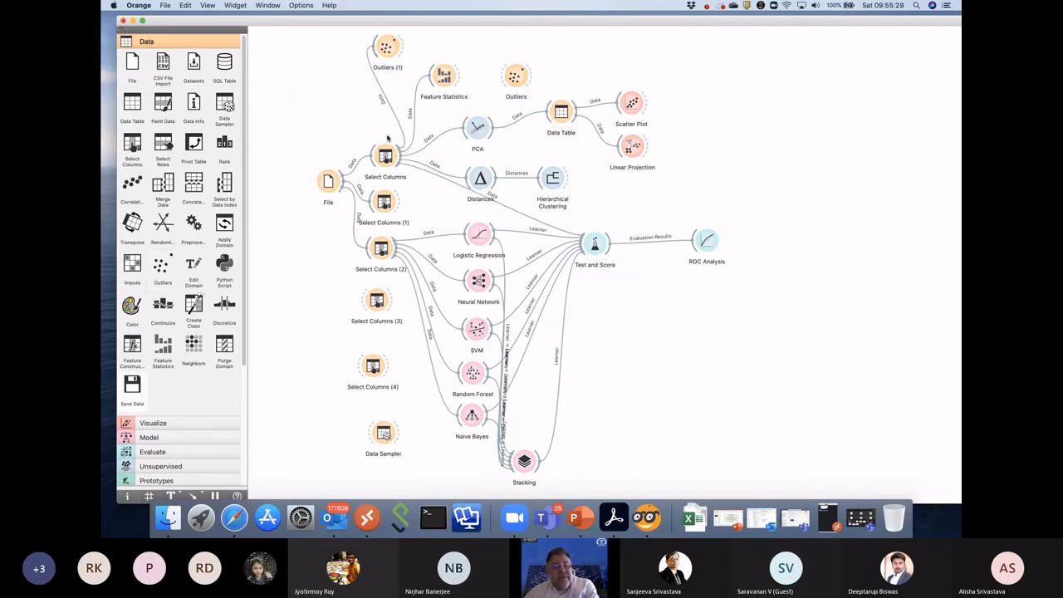
pyautogui.doubleClick(386, 47)
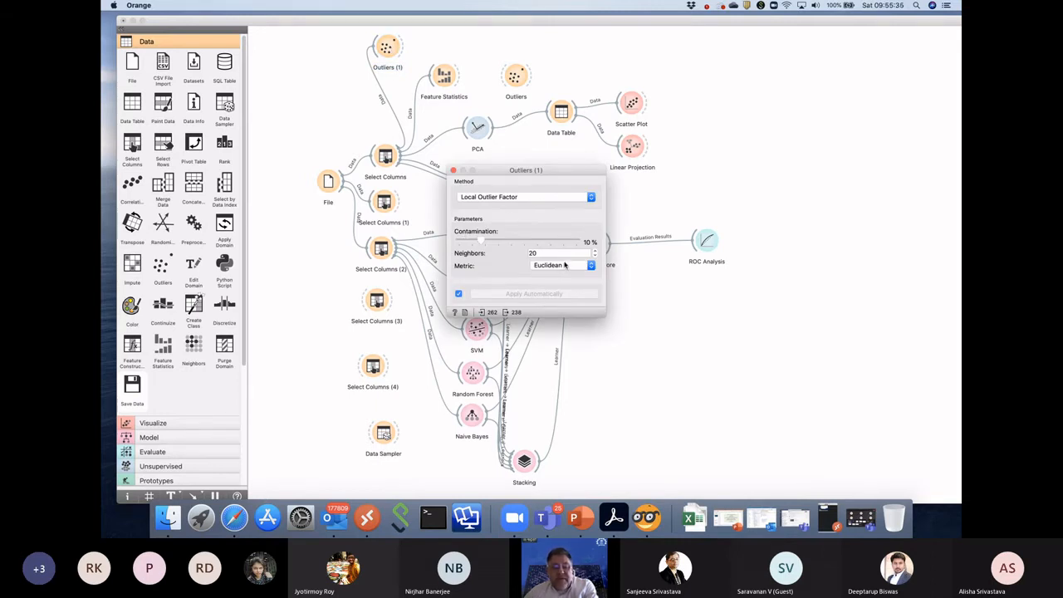
pyautogui.click(453, 171)
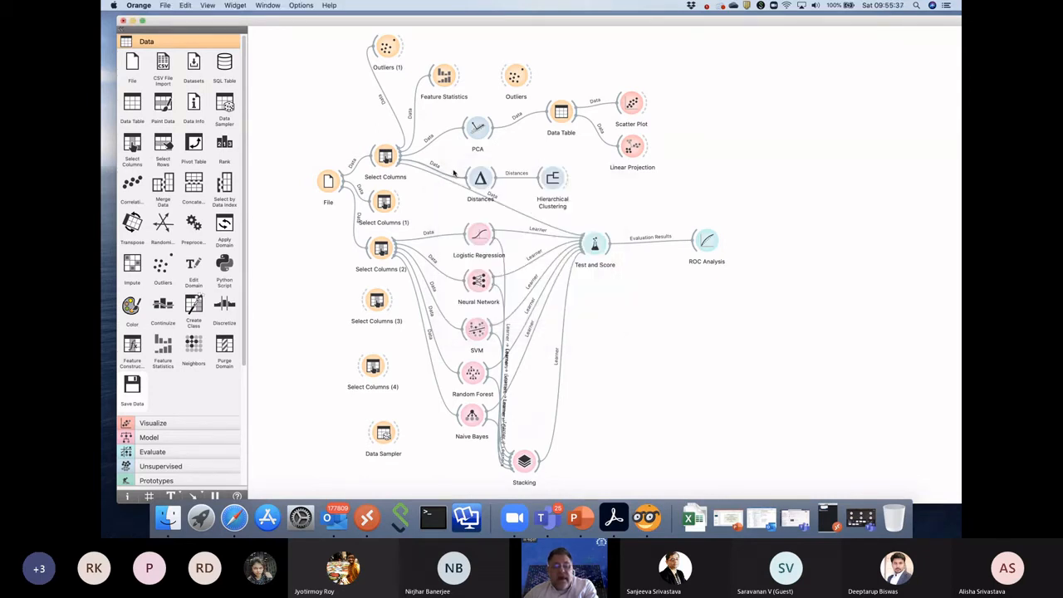
# Add a Data Table beside Outliers (1) and link both the Inliers and Outliers outputs to the table's Data input
pyautogui.moveTo(145, 122); pyautogui.dragTo(490, 35)
pyautogui.moveTo(406, 52); pyautogui.dragTo(498, 35)
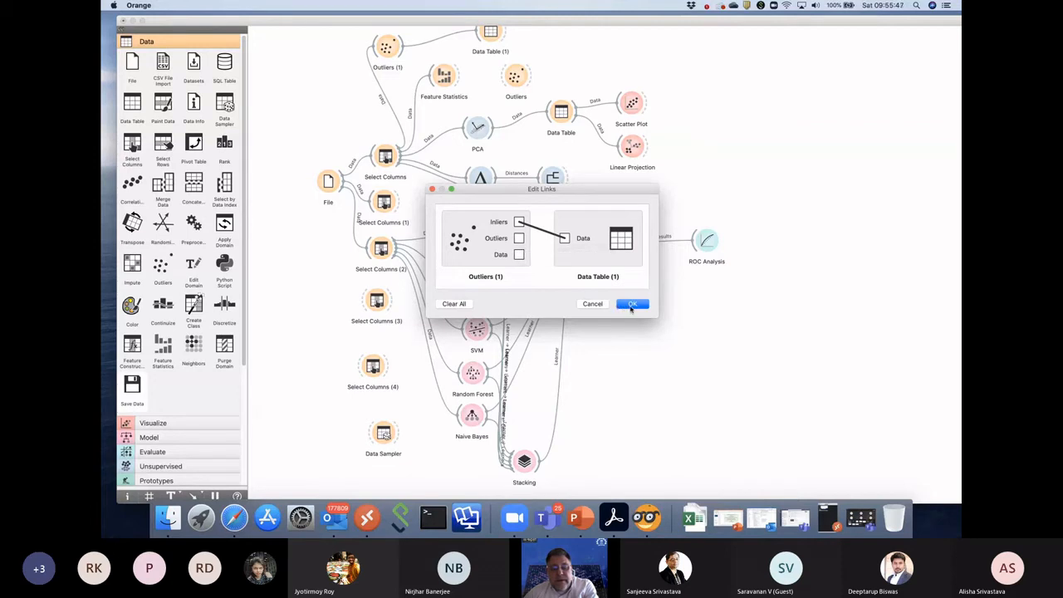
pyautogui.moveTo(519, 254); pyautogui.dragTo(578, 240)
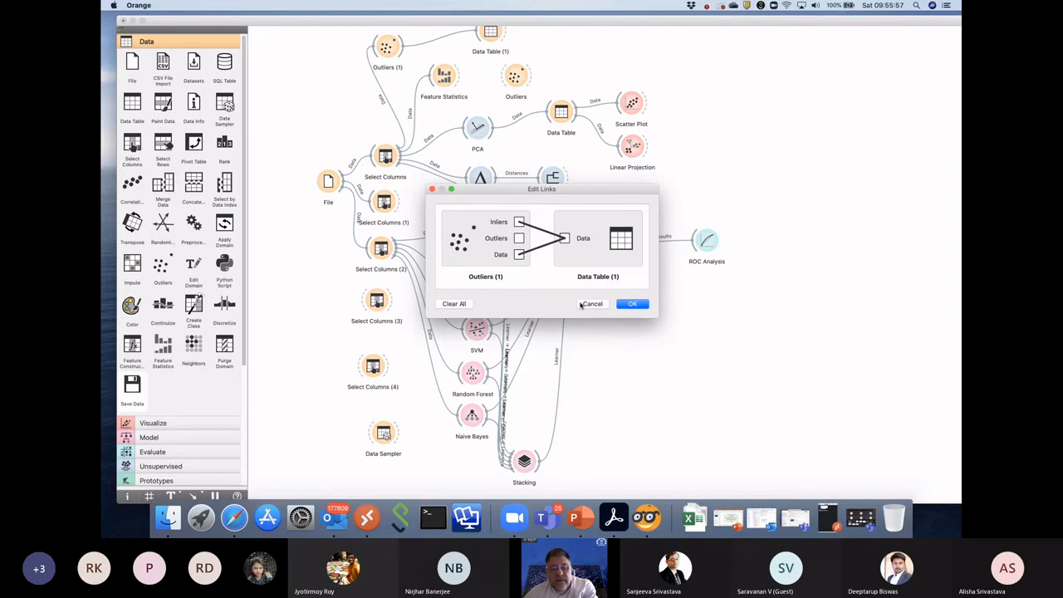
pyautogui.click(462, 304)
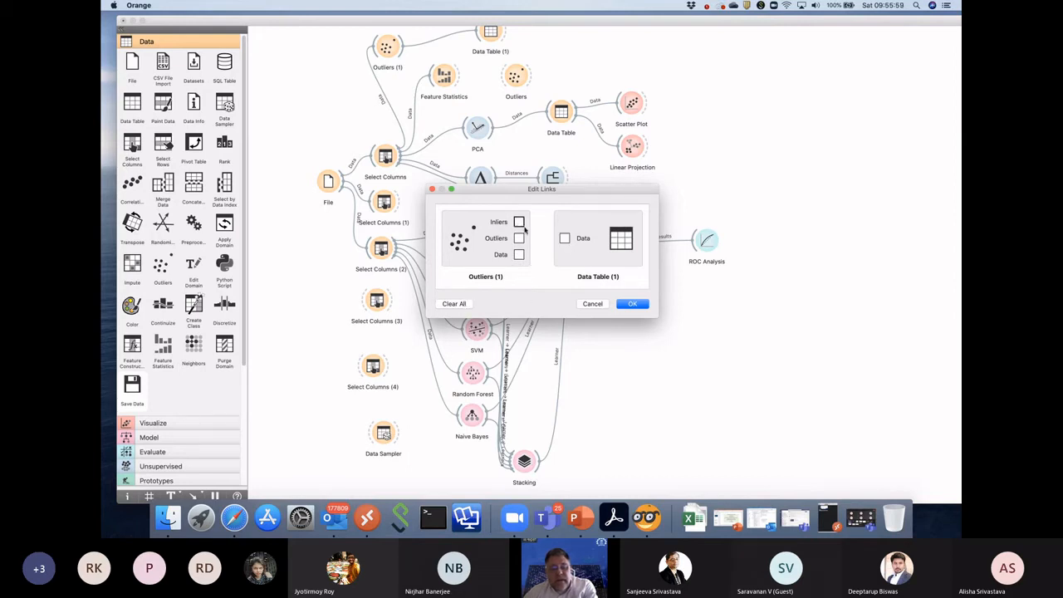
pyautogui.moveTo(520, 222); pyautogui.dragTo(565, 240)
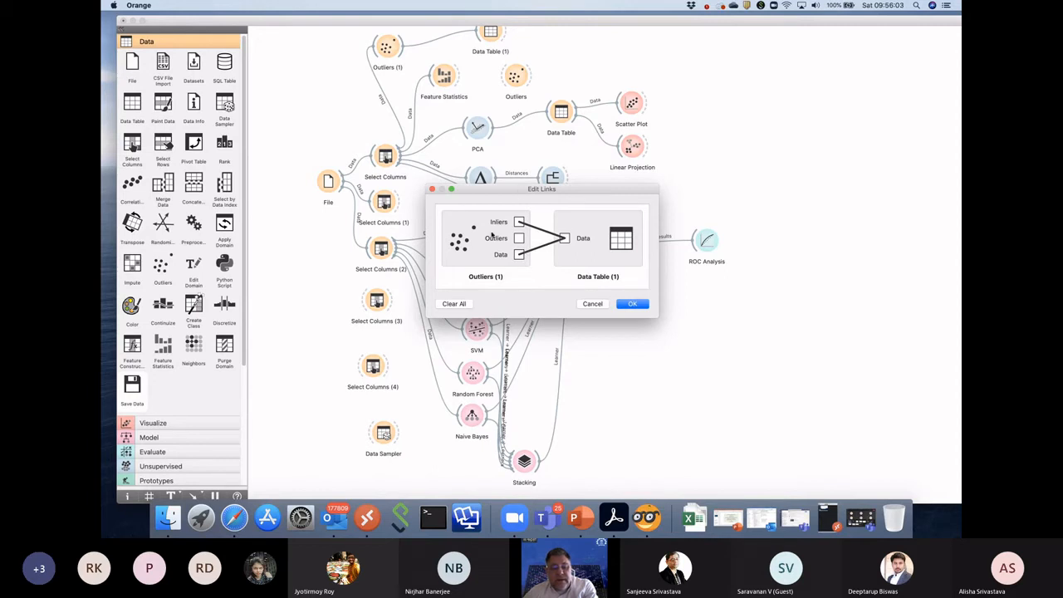
pyautogui.click(453, 304)
pyautogui.moveTo(520, 223); pyautogui.dragTo(564, 239)
pyautogui.click(640, 307)
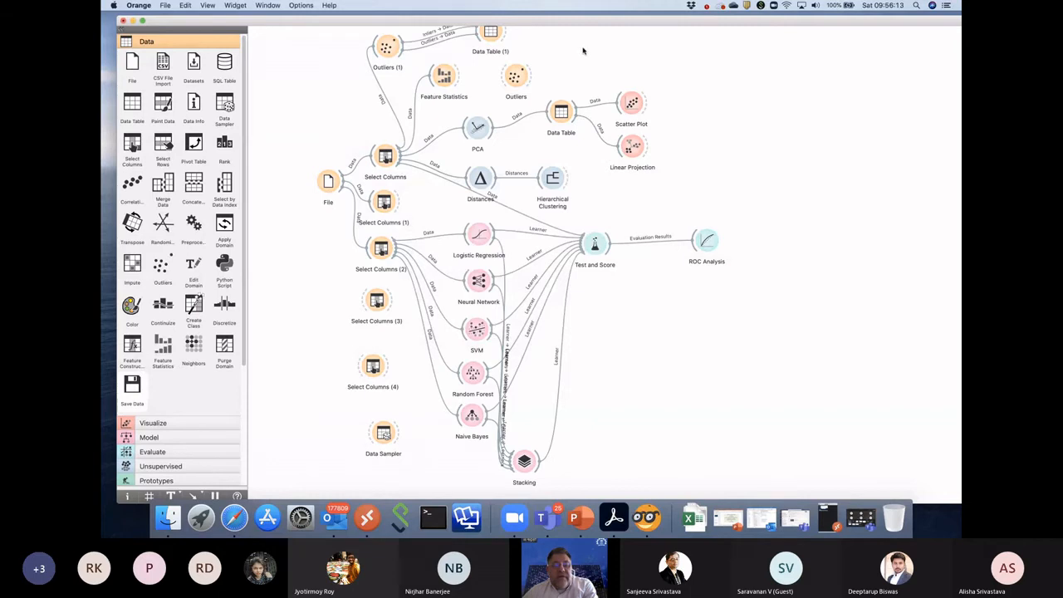
# Inspect the instances passed from Outliers (1) to Data Table (1)
pyautogui.scroll(3, 520, 47)
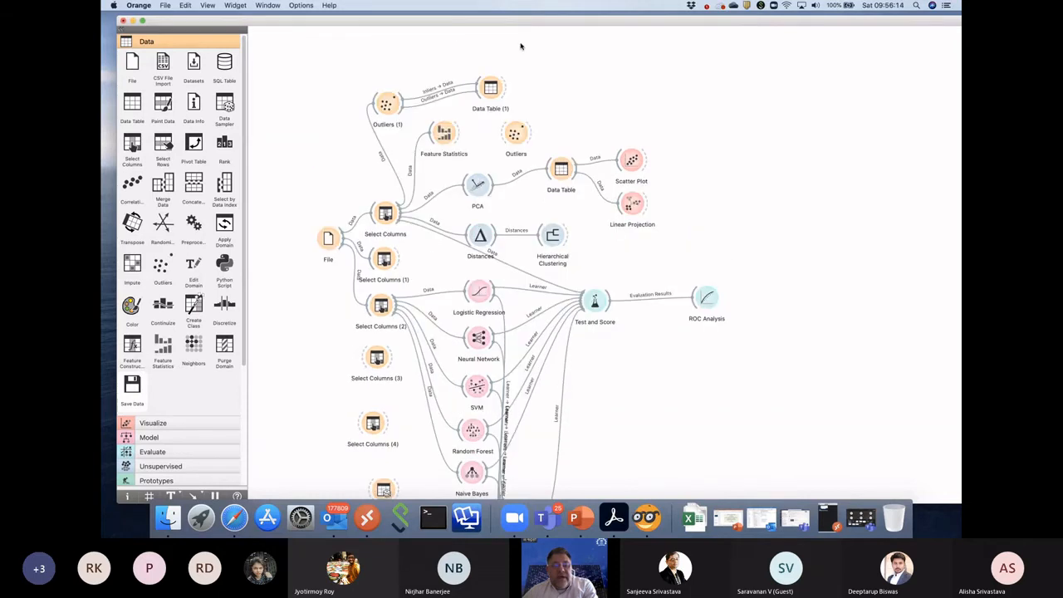
pyautogui.doubleClick(491, 90)
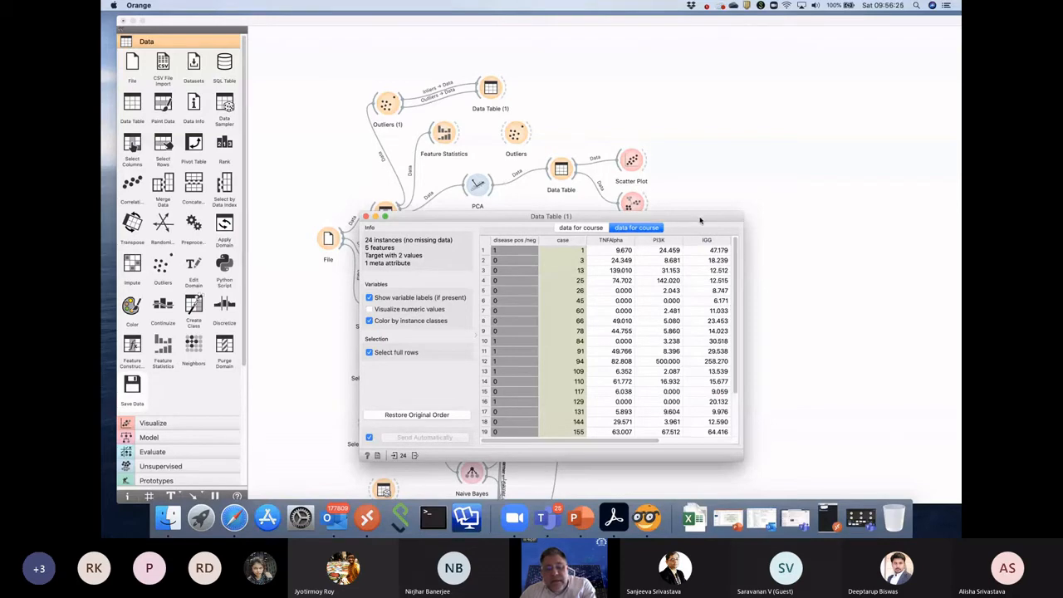
pyautogui.moveTo(700, 220); pyautogui.dragTo(687, 85)
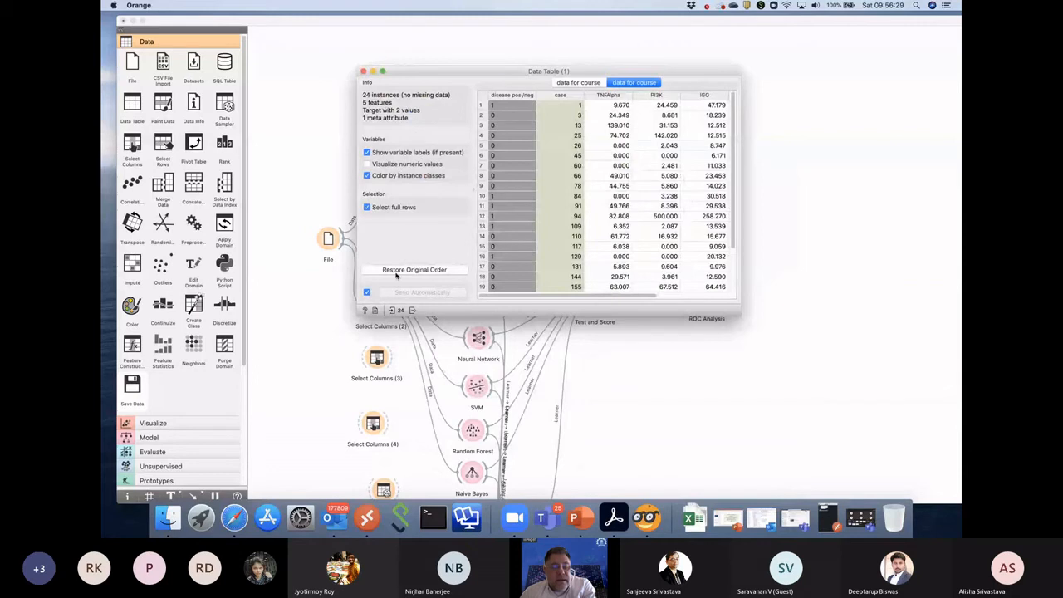
pyautogui.click(363, 72)
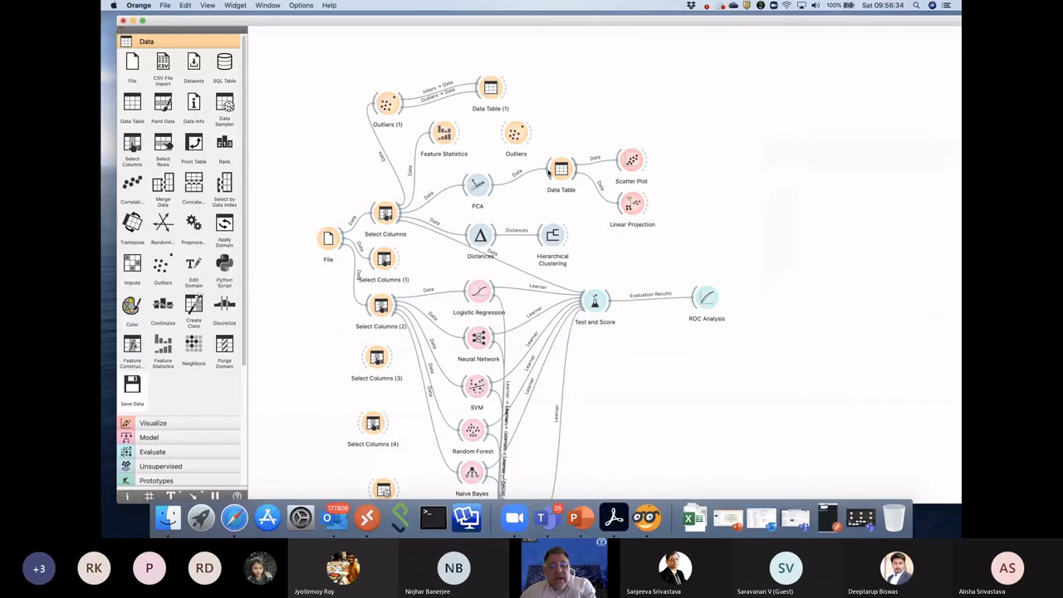
# Remove all links between Outliers (1) and Data Table (1)
pyautogui.click(449, 86)
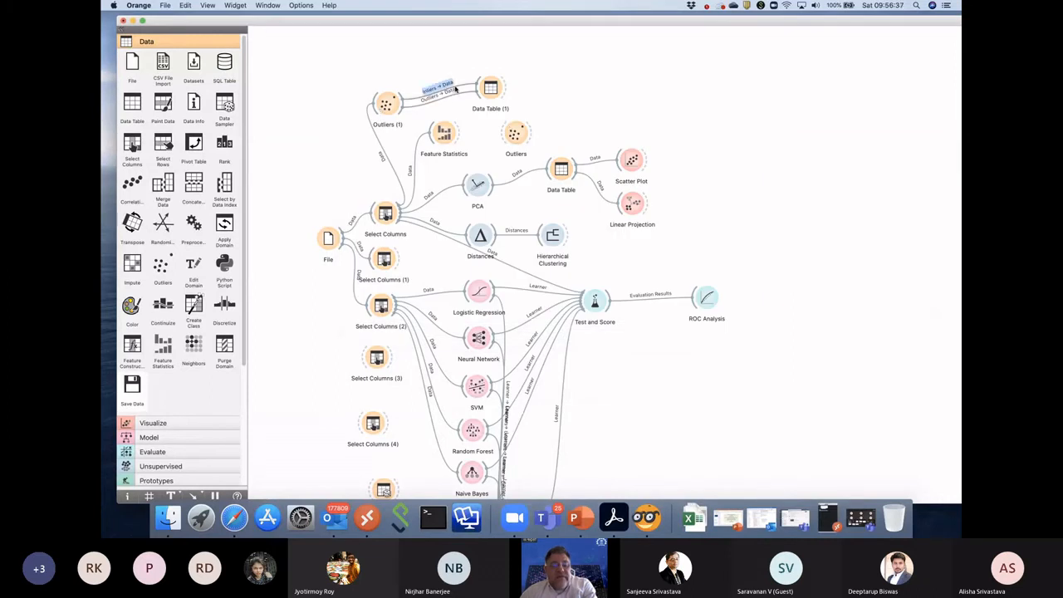
pyautogui.doubleClick(453, 88)
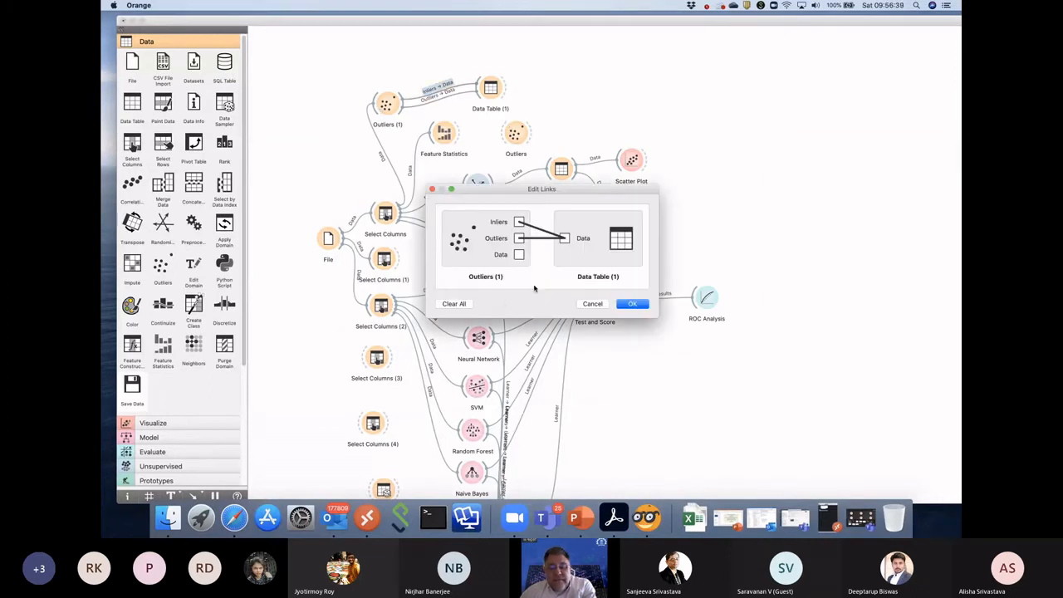
pyautogui.click(455, 303)
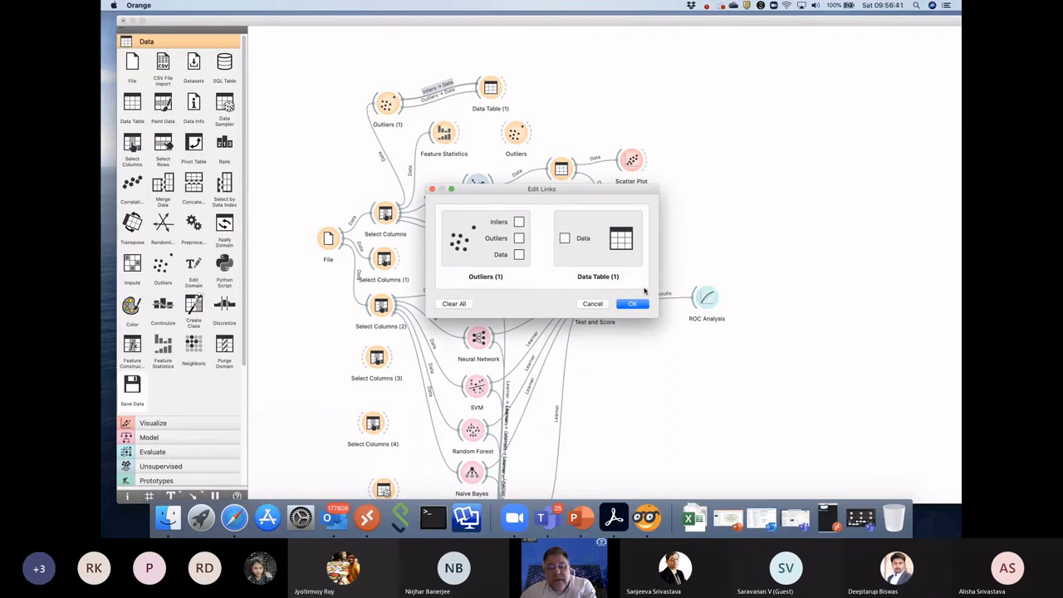
pyautogui.click(632, 303)
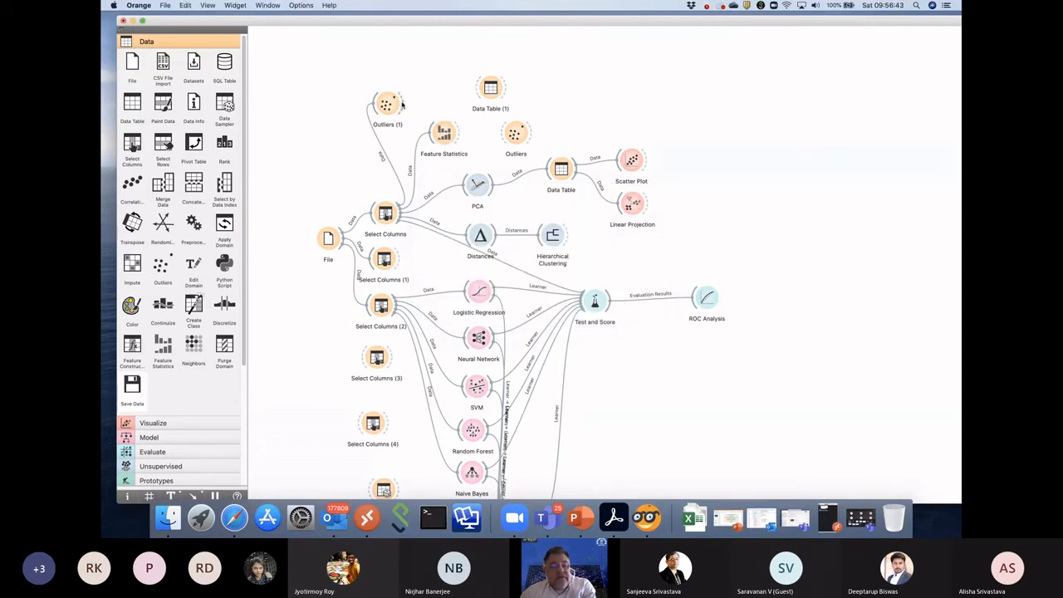
# Reconnect Outliers (1) to Data Table (1) with only the Outliers output linked to the Data input
pyautogui.moveTo(402, 103); pyautogui.dragTo(489, 88)
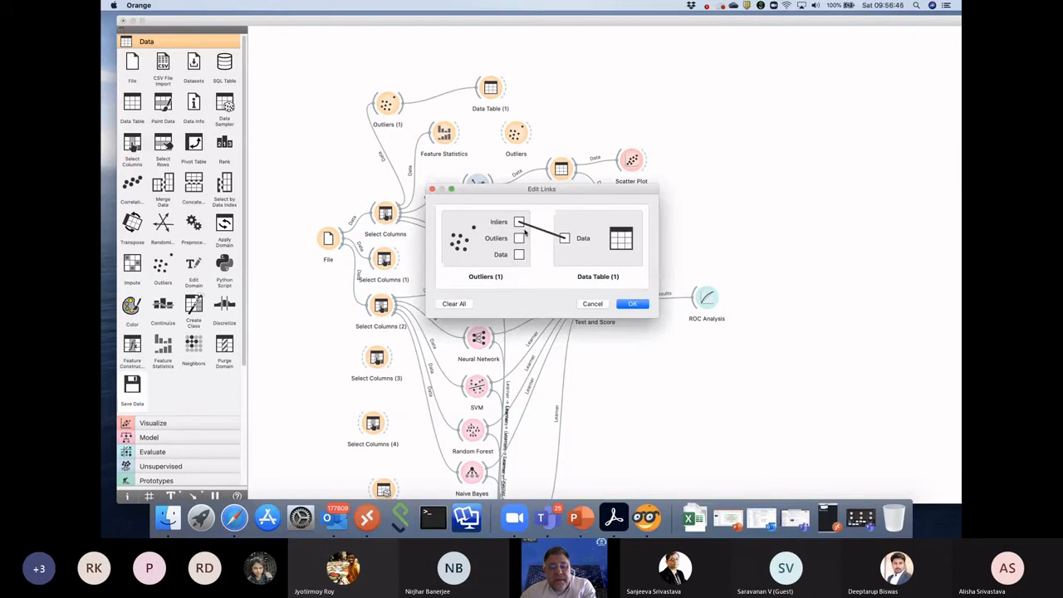
pyautogui.moveTo(519, 238); pyautogui.dragTo(564, 239)
pyautogui.click(453, 303)
pyautogui.moveTo(519, 238); pyautogui.dragTo(564, 239)
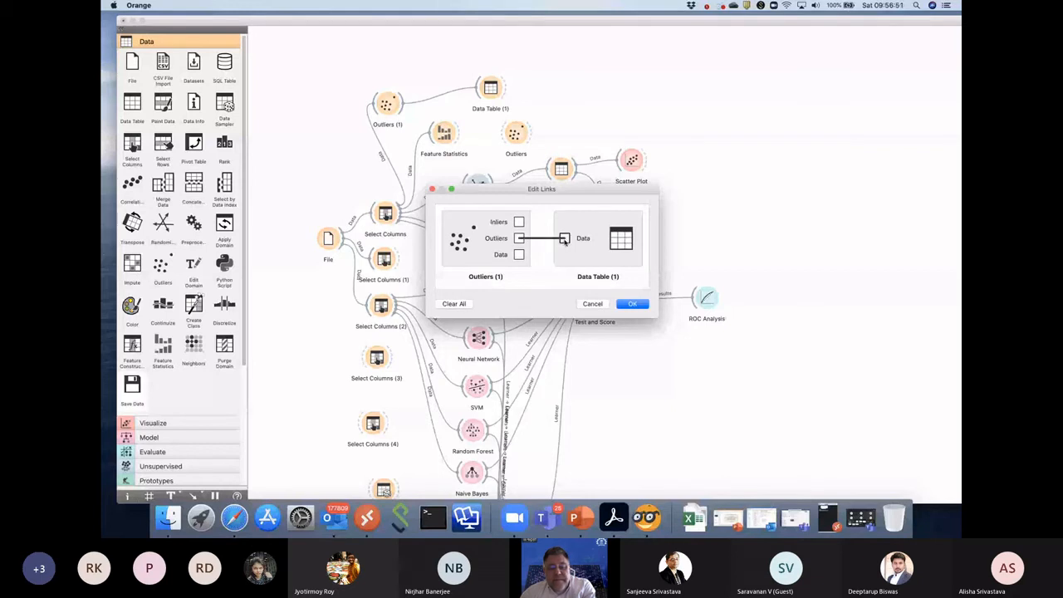
pyautogui.click(632, 303)
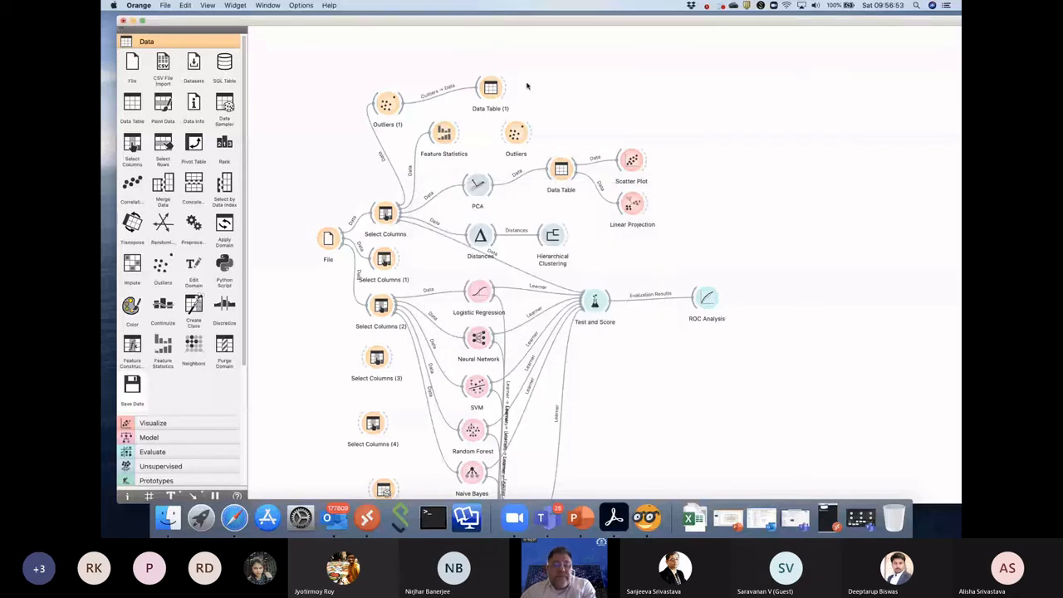
# Look through the outlier rows in Data Table (1), keeping the workflow in view, and return to the canvas
pyautogui.doubleClick(491, 87)
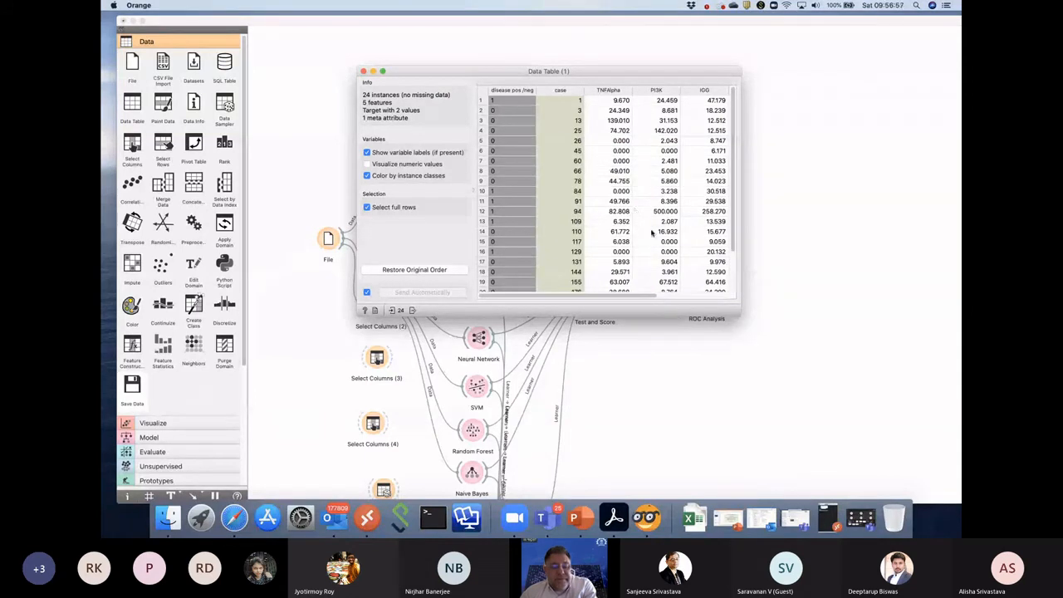
pyautogui.scroll(-3, 652, 233)
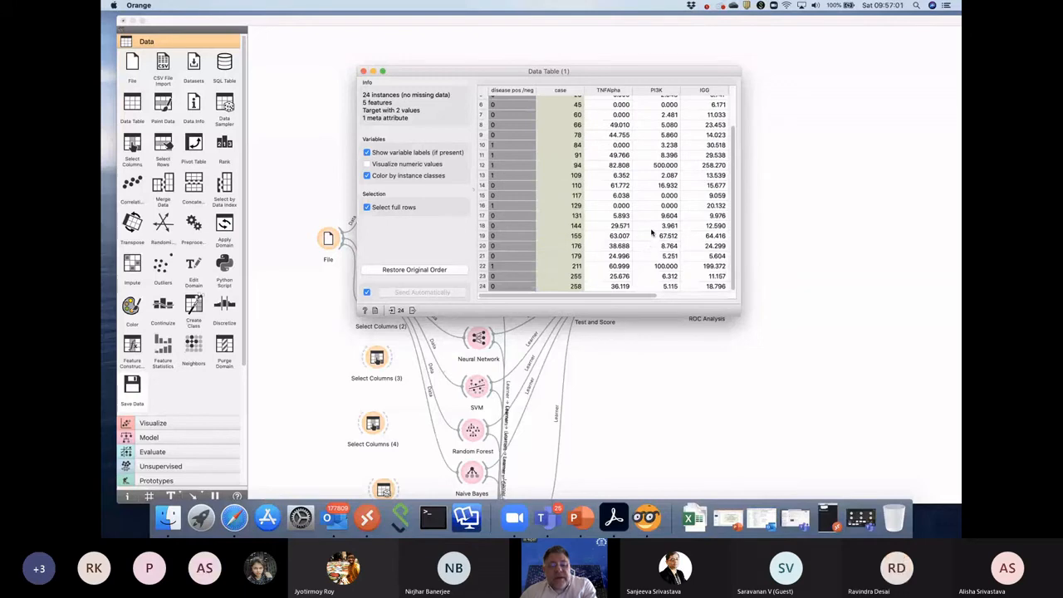
pyautogui.scroll(3, 651, 232)
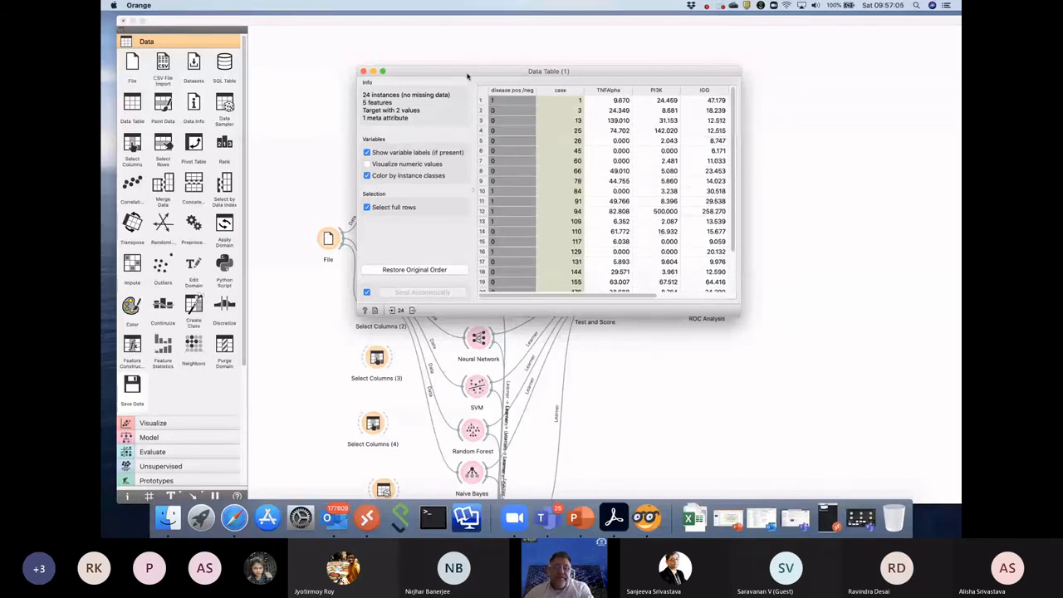
pyautogui.moveTo(466, 76); pyautogui.dragTo(647, 156)
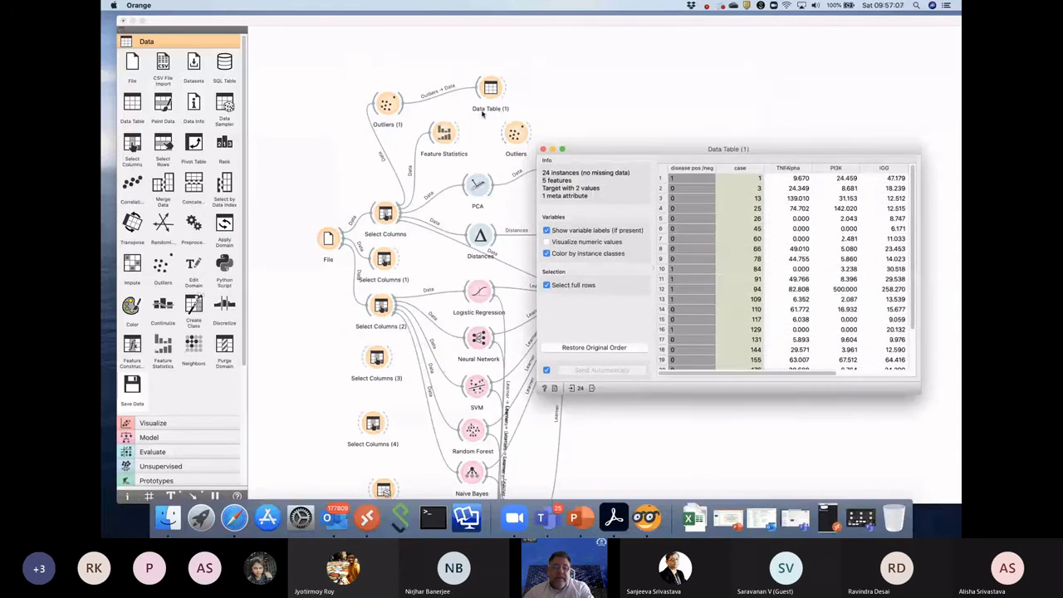
pyautogui.click(499, 98)
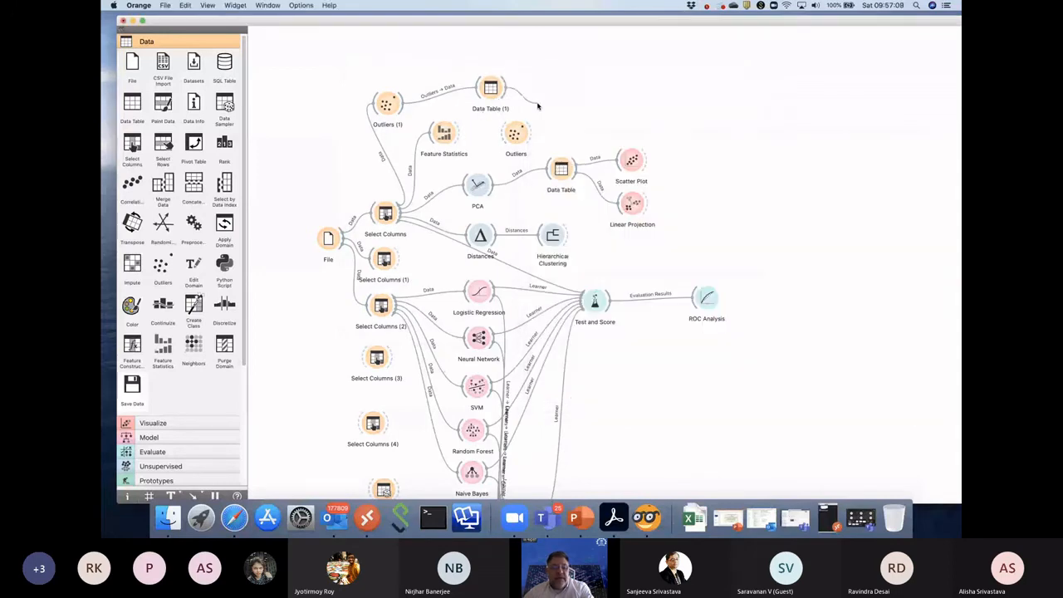
# Add another Data Table above Data Table (1) and link the Inliers output of Outliers (1) to its Data input
pyautogui.moveTo(538, 106); pyautogui.dragTo(495, 95)
pyautogui.moveTo(140, 108); pyautogui.dragTo(470, 40)
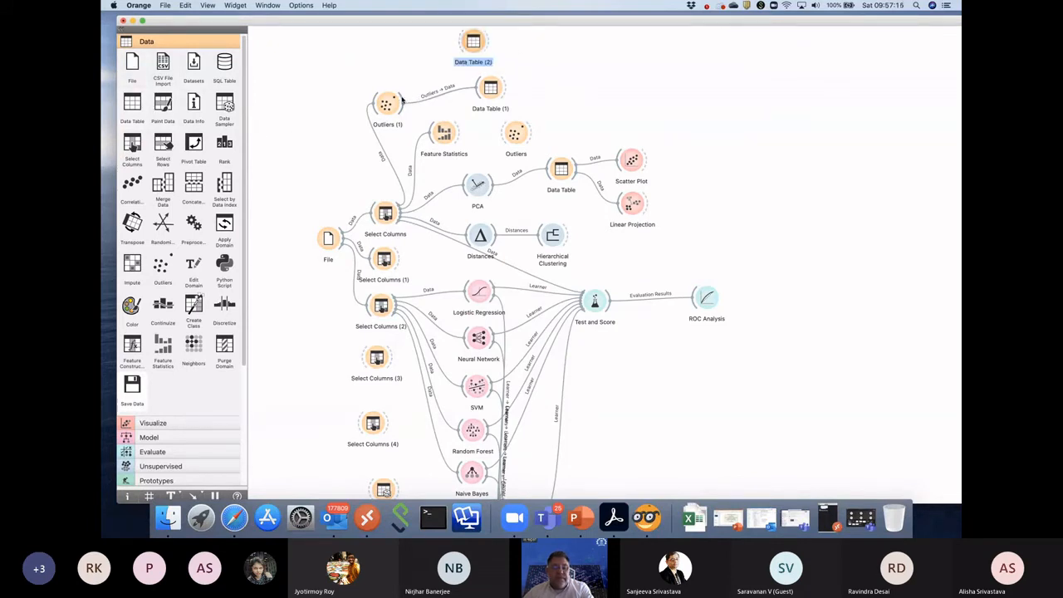
pyautogui.moveTo(402, 99); pyautogui.dragTo(472, 43)
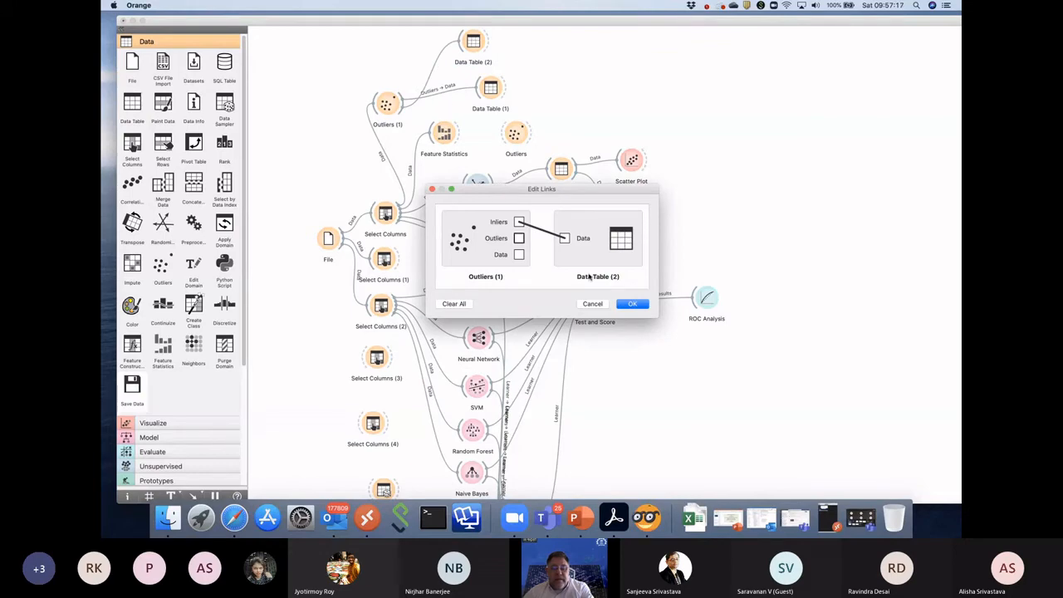
pyautogui.click(631, 303)
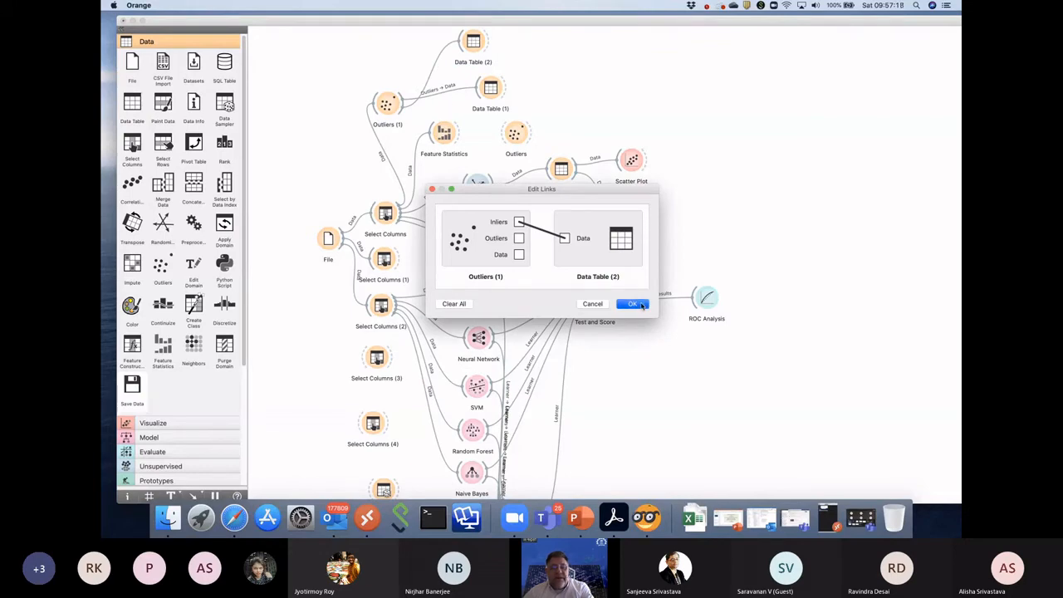
# Look through the inlier rows in Data Table (2) down to the last case and return to the canvas
pyautogui.doubleClick(473, 42)
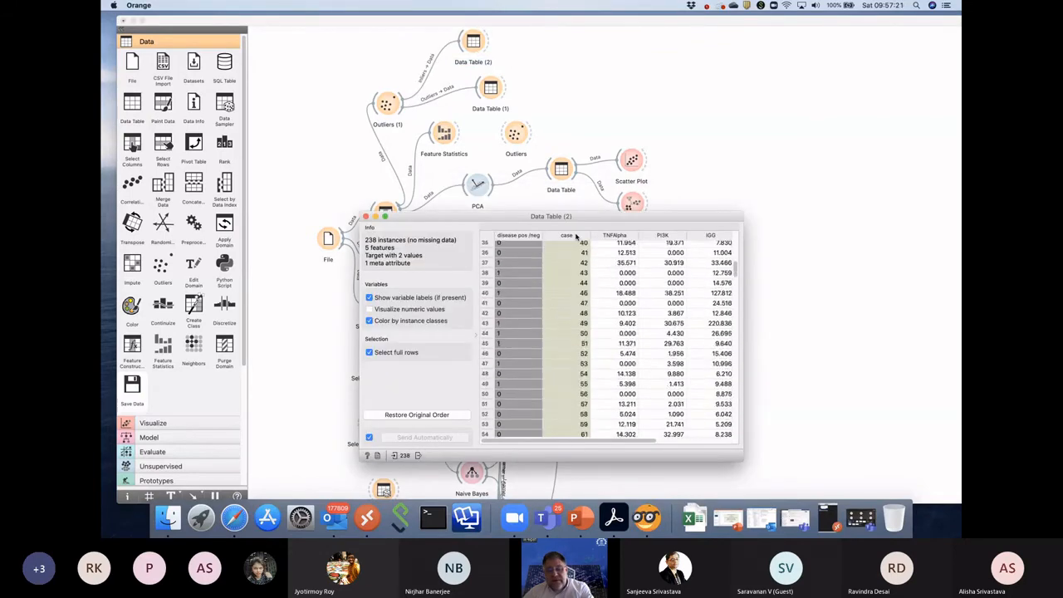
pyautogui.scroll(-20, 575, 238)
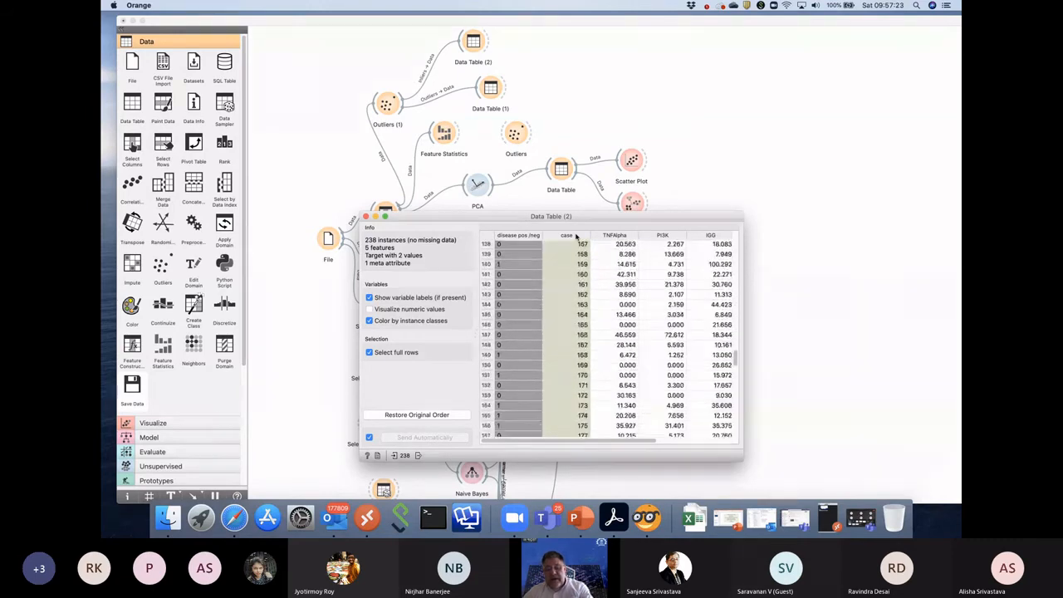
pyautogui.scroll(-20, 576, 237)
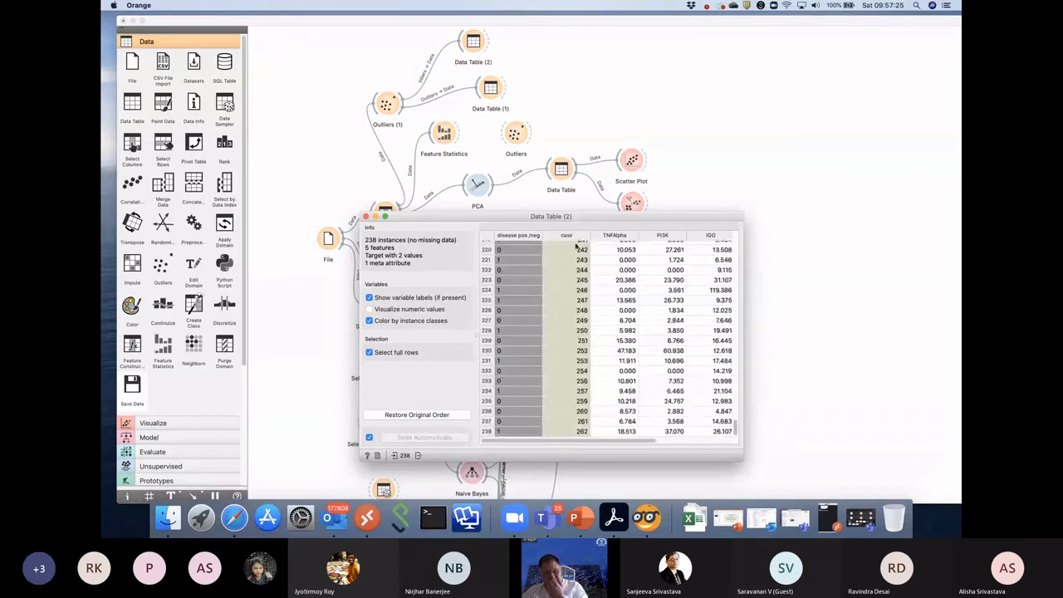
pyautogui.click(366, 217)
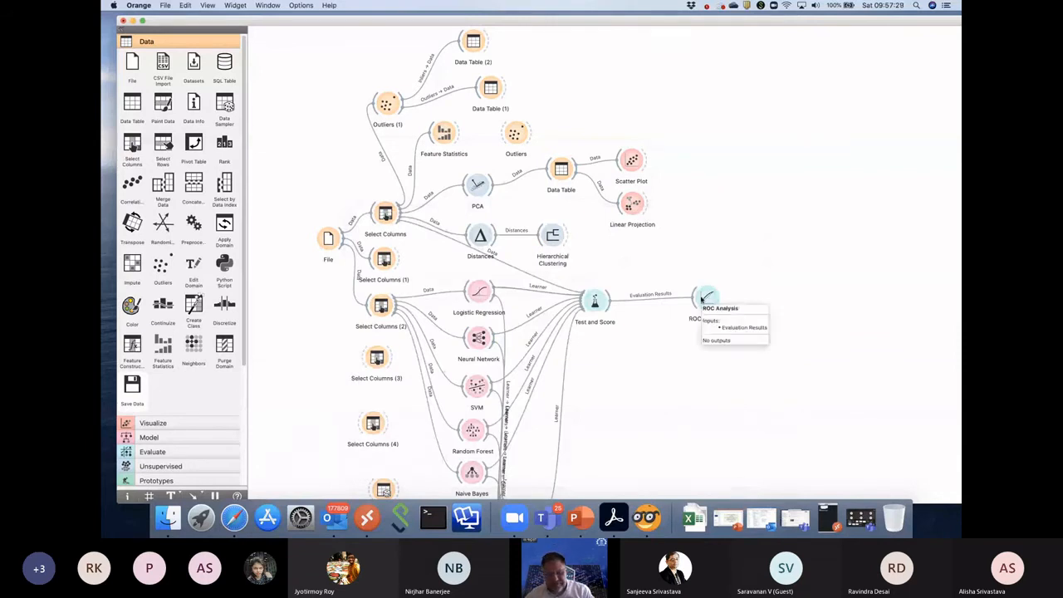
# Review the outlier cases in Data Table (1) once more and close the table
pyautogui.doubleClick(488, 87)
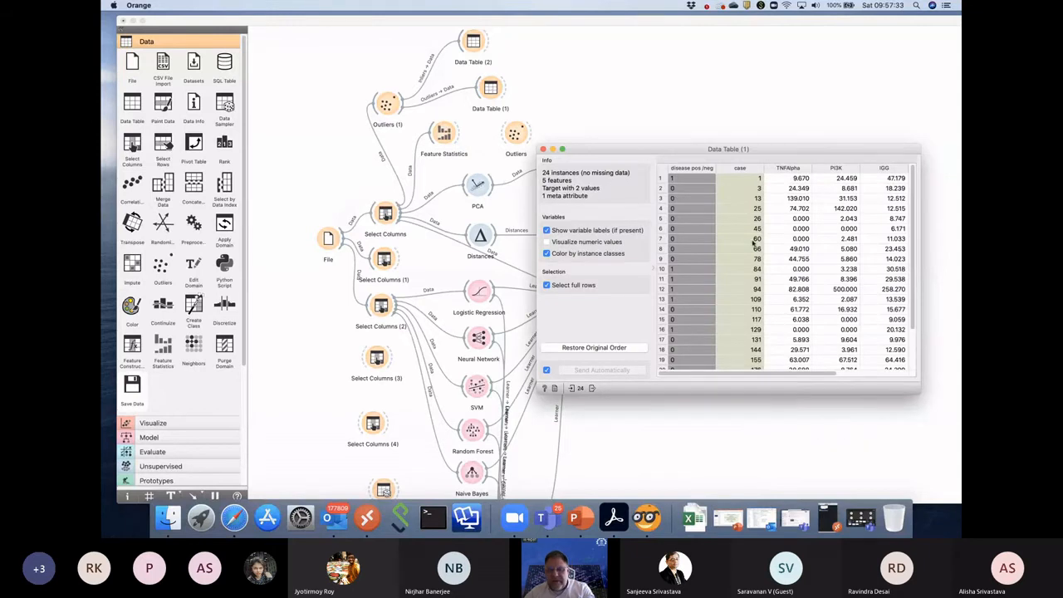
pyautogui.scroll(3, 804, 236)
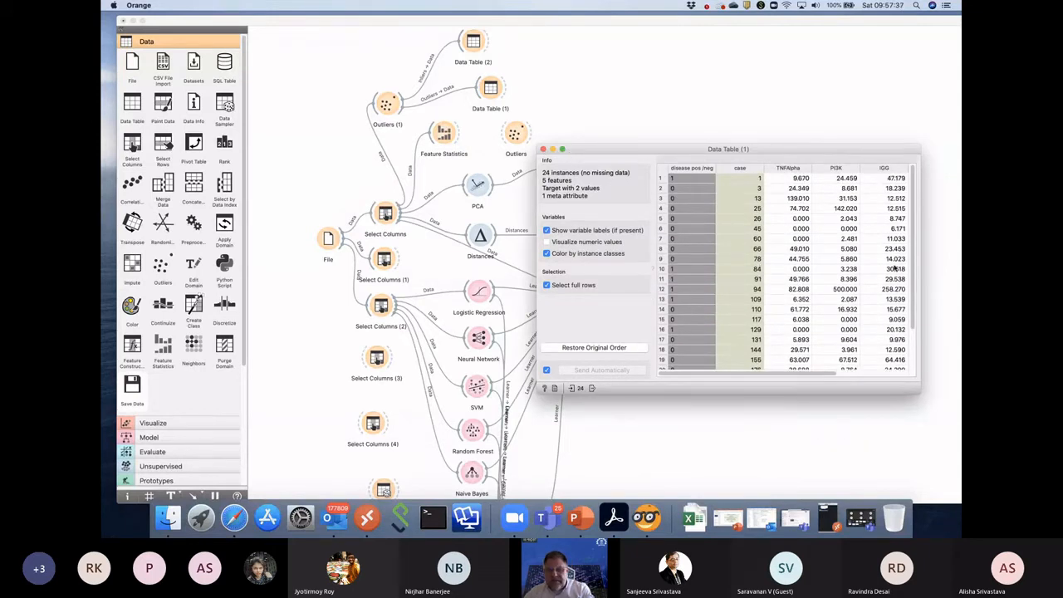
pyautogui.click(542, 149)
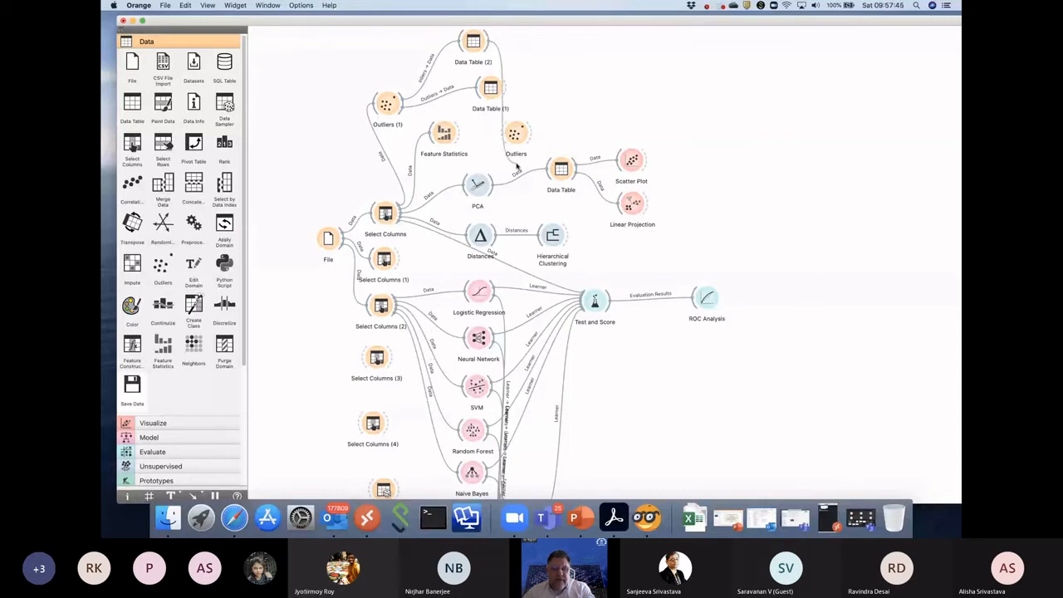
# Link the Selected Data output of Data Table (2) to the Data input of Logistic Regression
pyautogui.moveTo(490, 41); pyautogui.dragTo(461, 290)
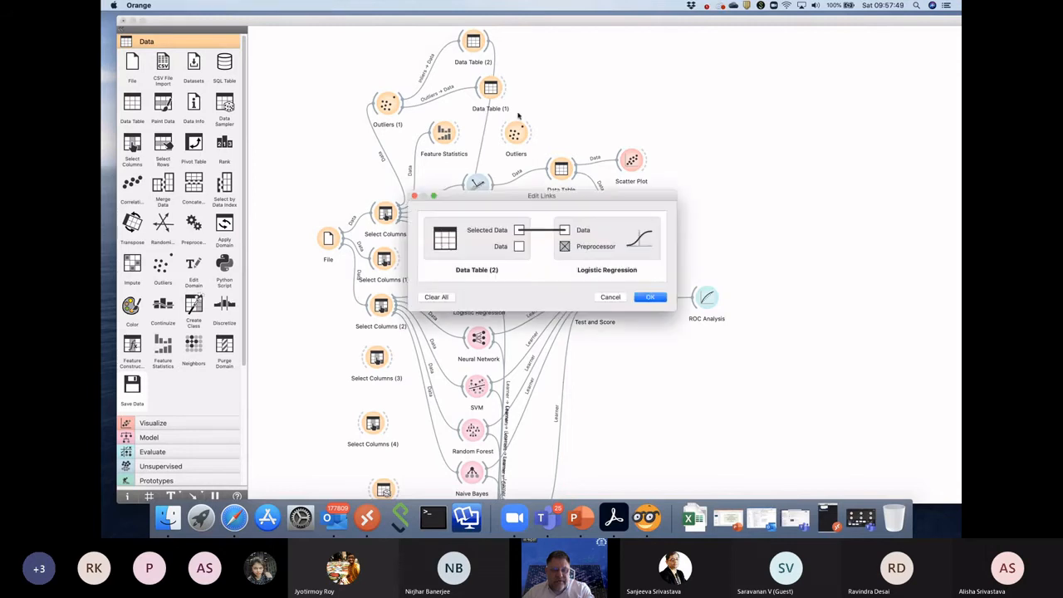
pyautogui.click(650, 298)
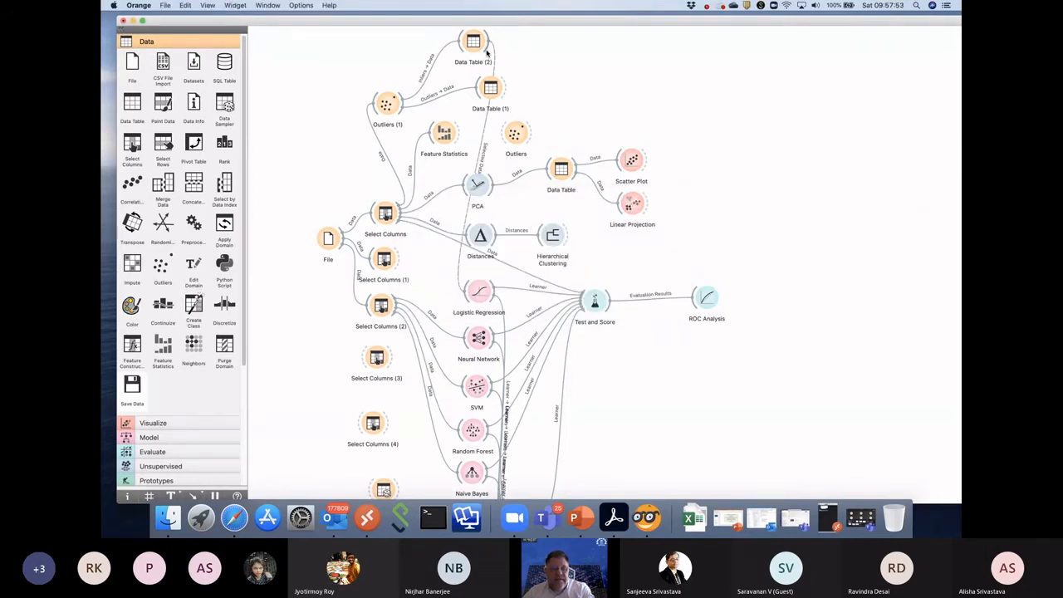
# Clear the link between Data Table (2) and Logistic Regression
pyautogui.moveTo(487, 52); pyautogui.dragTo(596, 97)
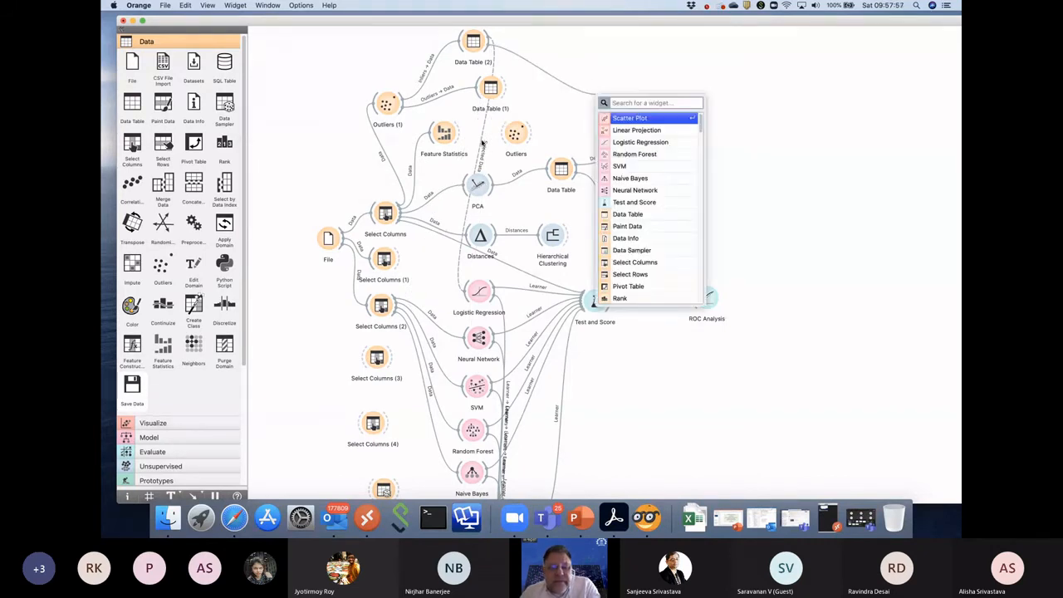
pyautogui.click(482, 143)
pyautogui.doubleClick(482, 143)
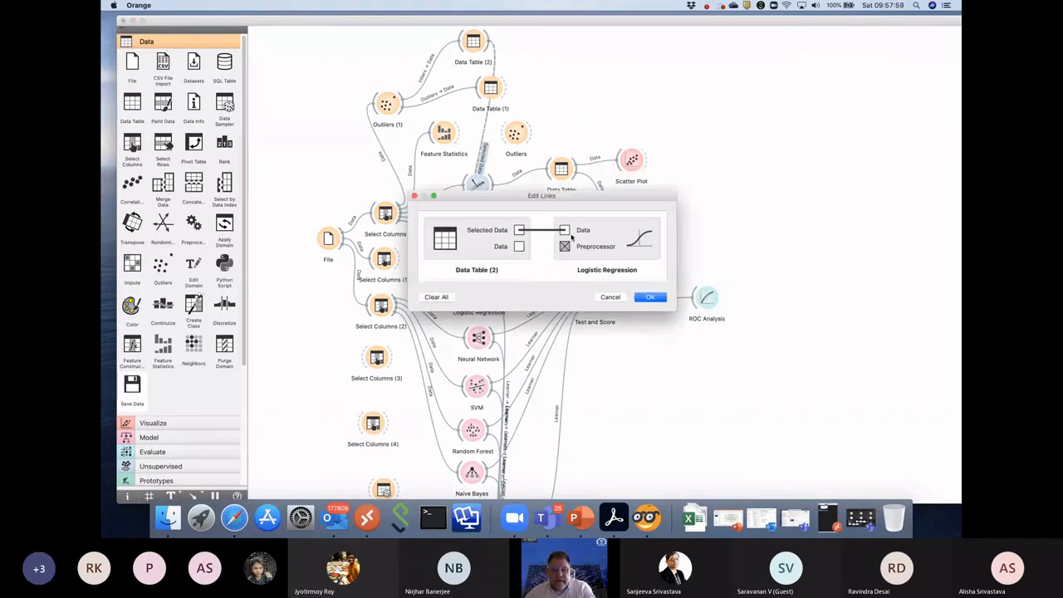
pyautogui.click(438, 297)
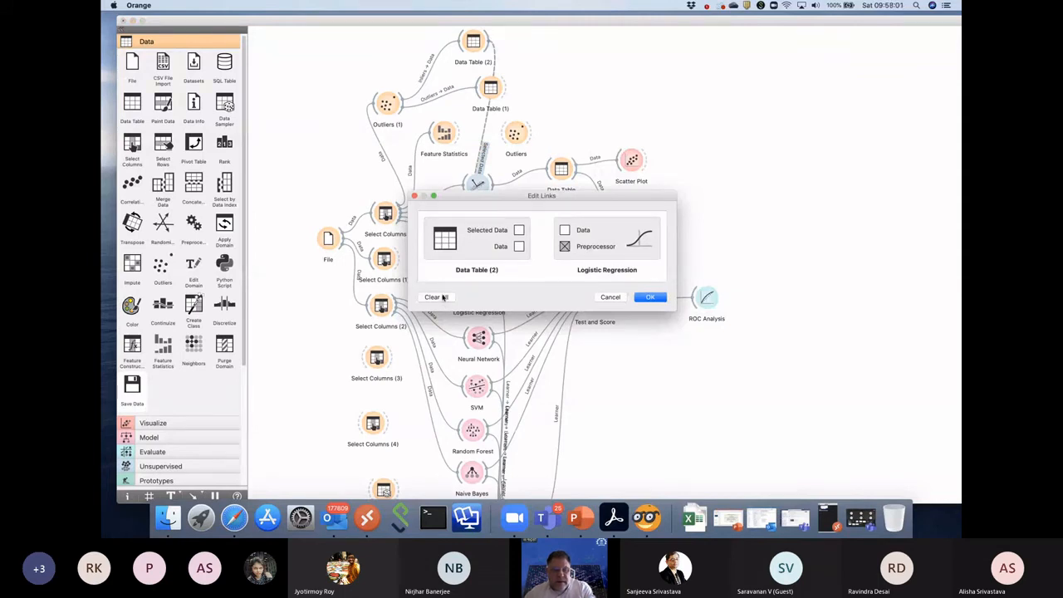
pyautogui.click(652, 298)
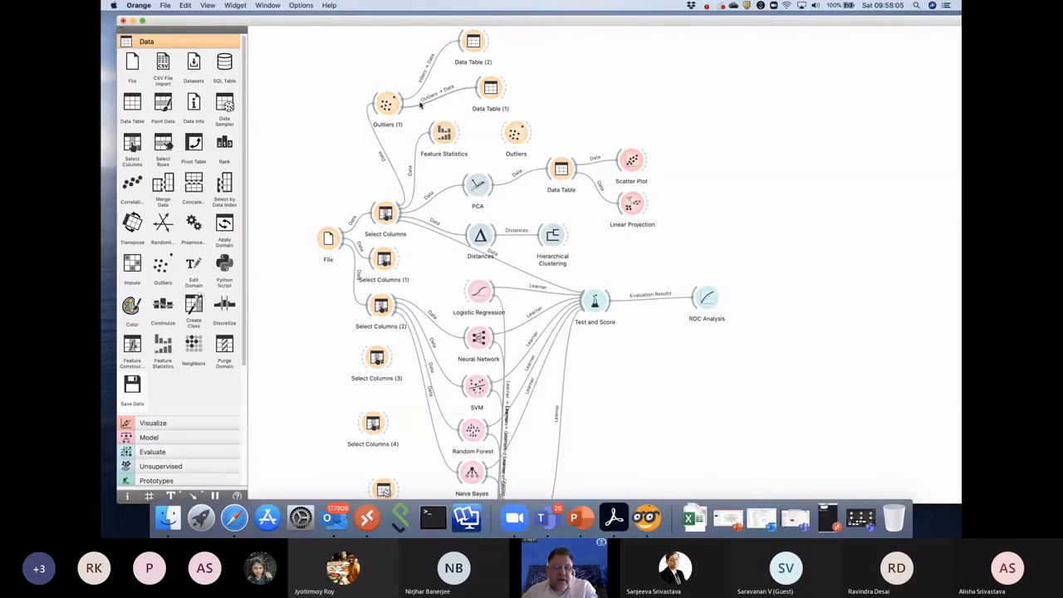
# Clear the link from File to Select Columns and delete the File widget
pyautogui.doubleClick(355, 224)
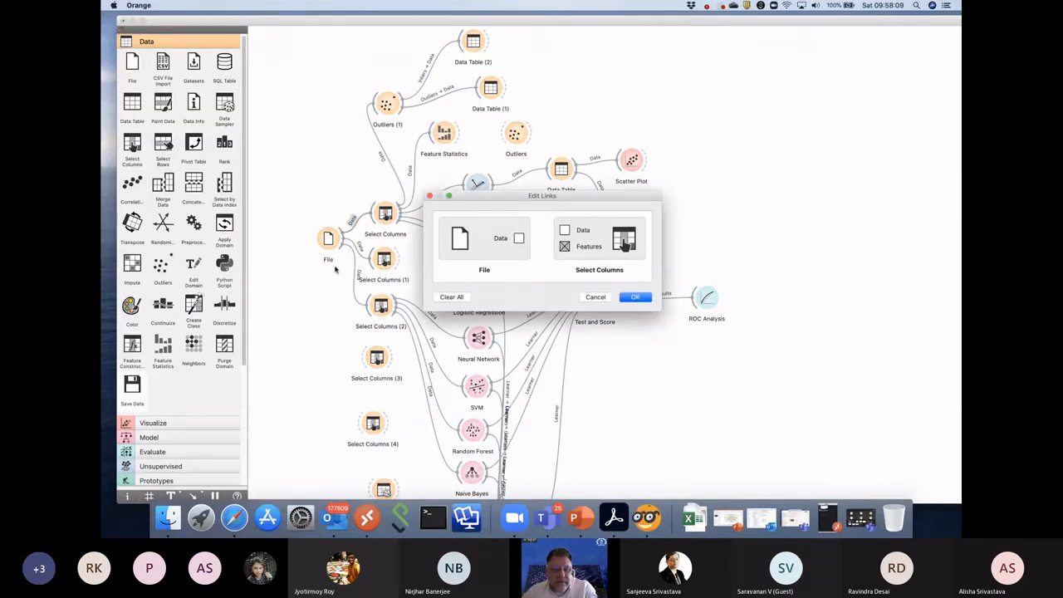
pyautogui.click(636, 297)
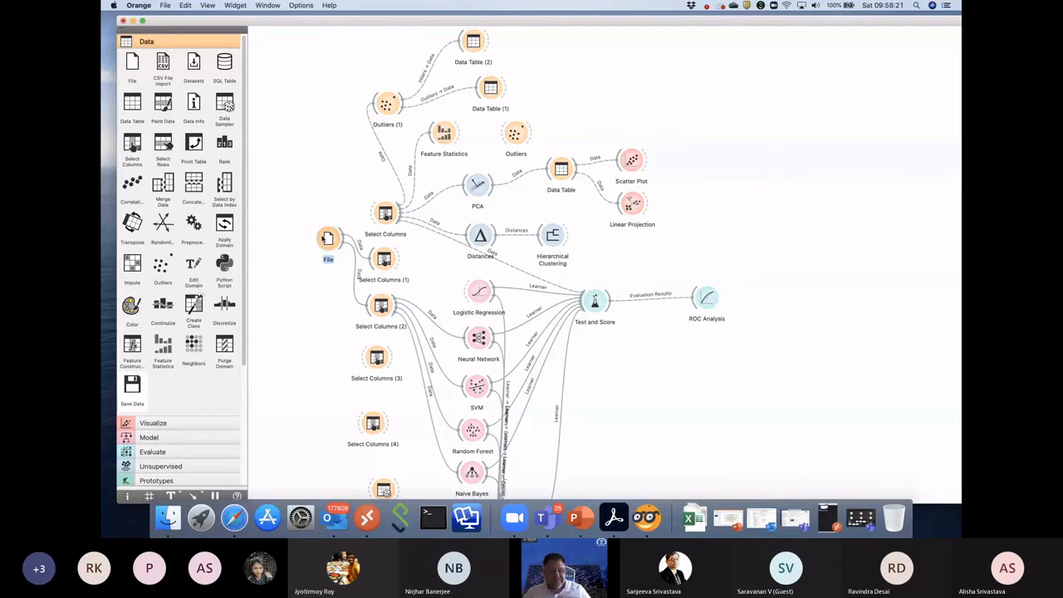
pyautogui.press('Delete')
# Delete Select Columns (1) through Select Columns (4) and the unconnected widget beneath them, keeping the original Select Columns
pyautogui.click(375, 264)
pyautogui.press('Delete')
pyautogui.click(376, 308)
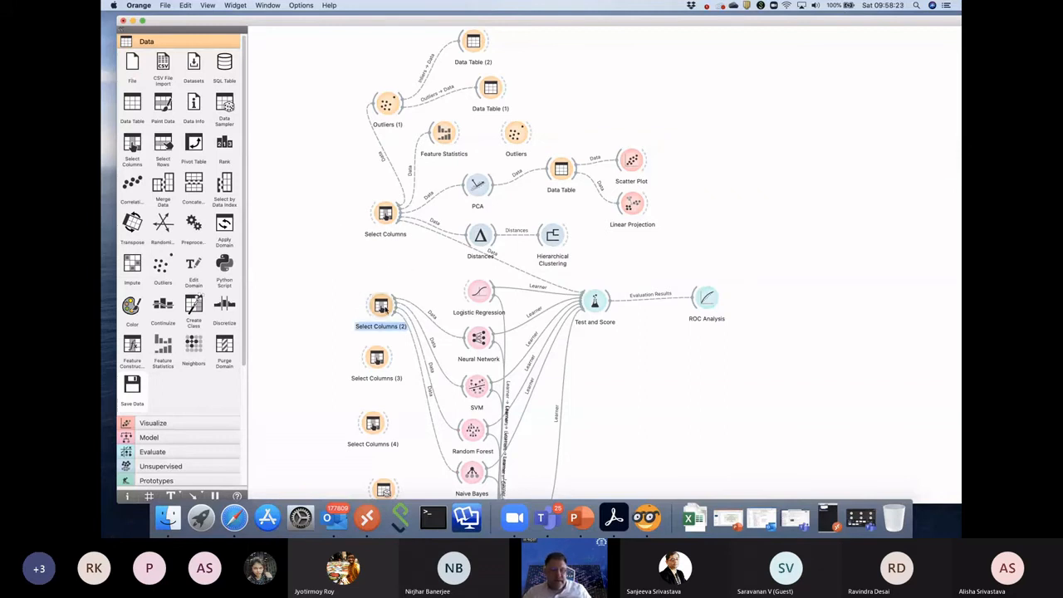
pyautogui.press('Delete')
pyautogui.click(376, 357)
pyautogui.press('Delete')
pyautogui.click(372, 423)
pyautogui.press('Delete')
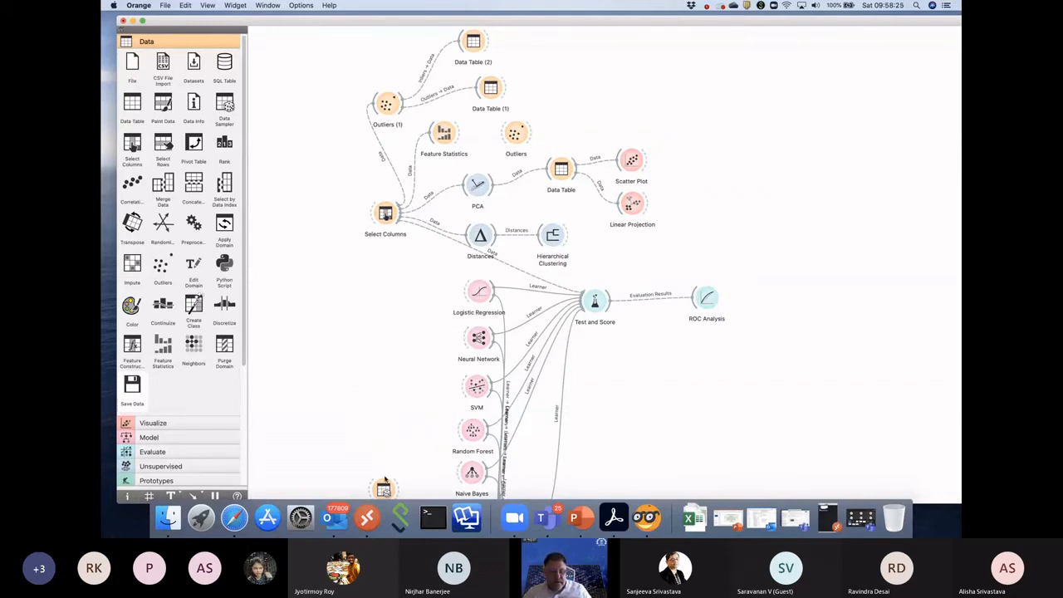
pyautogui.click(383, 488)
pyautogui.press('Delete')
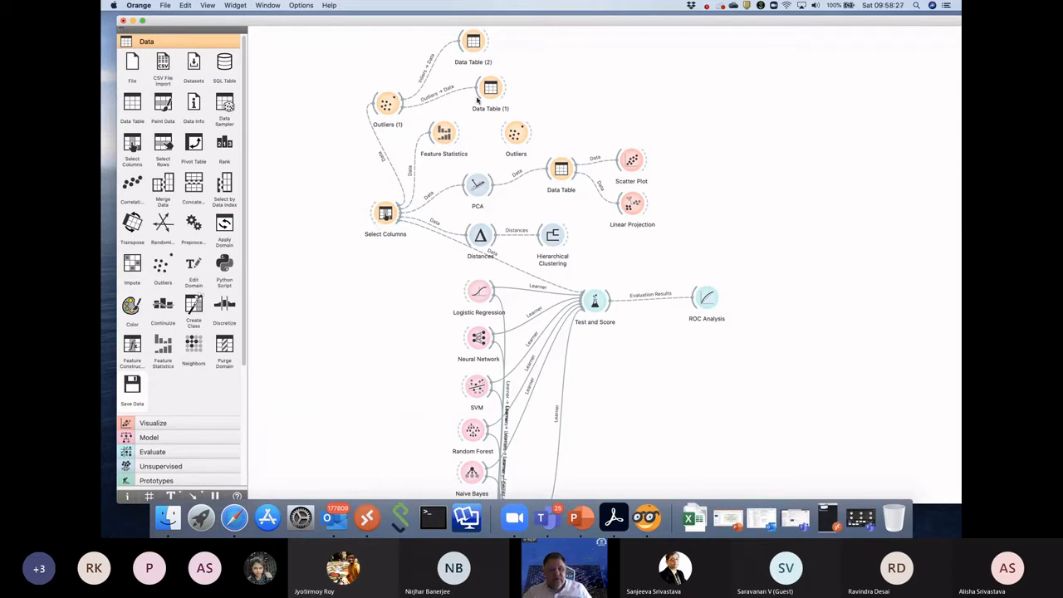
# Shift Data Table (1) slightly and move Data Table (2) to just below Select Columns
pyautogui.moveTo(484, 92); pyautogui.dragTo(478, 96)
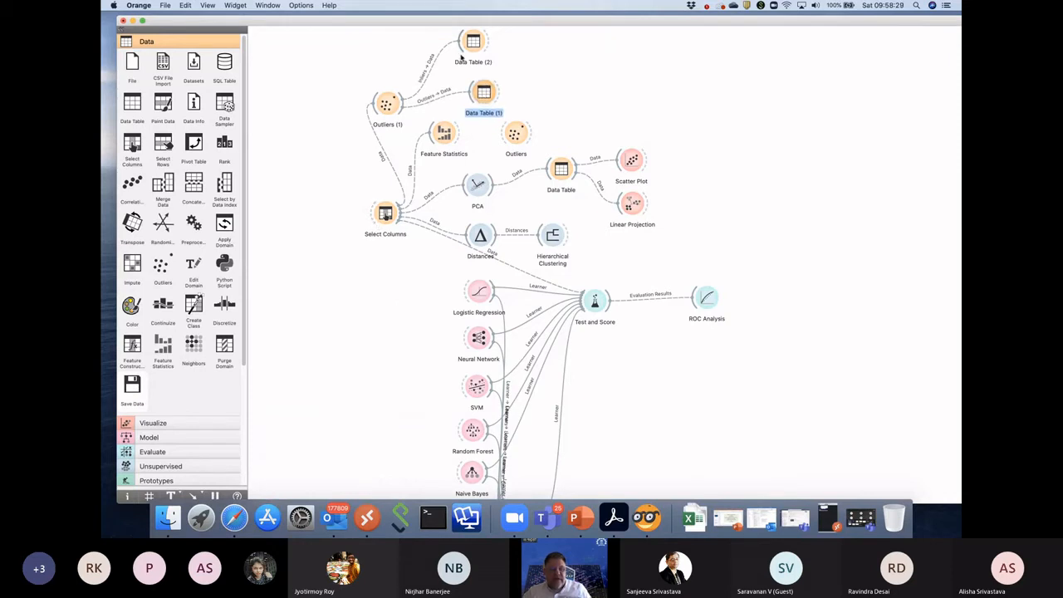
pyautogui.moveTo(460, 53); pyautogui.dragTo(352, 271)
pyautogui.click(524, 40)
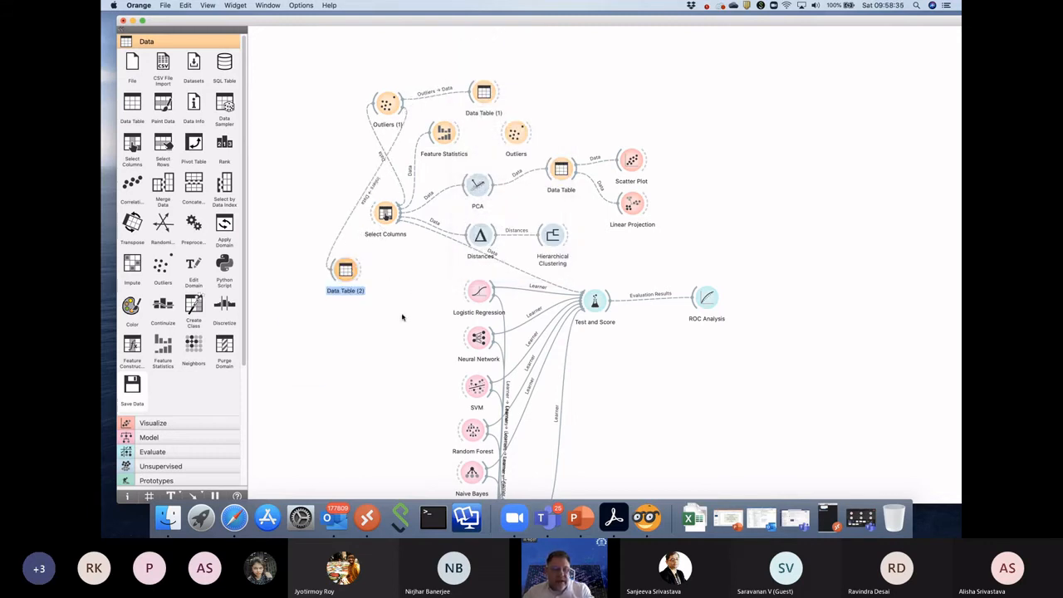
pyautogui.click(371, 269)
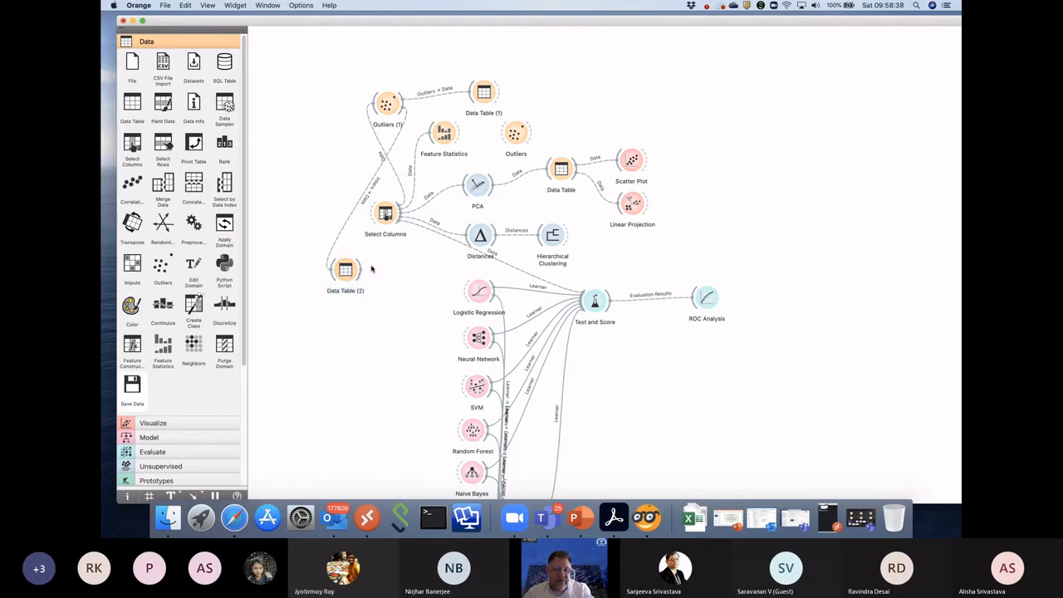
# Inspect which output of Outliers (1) is linked to Data Table (2), leaving the link as it is
pyautogui.click(383, 213)
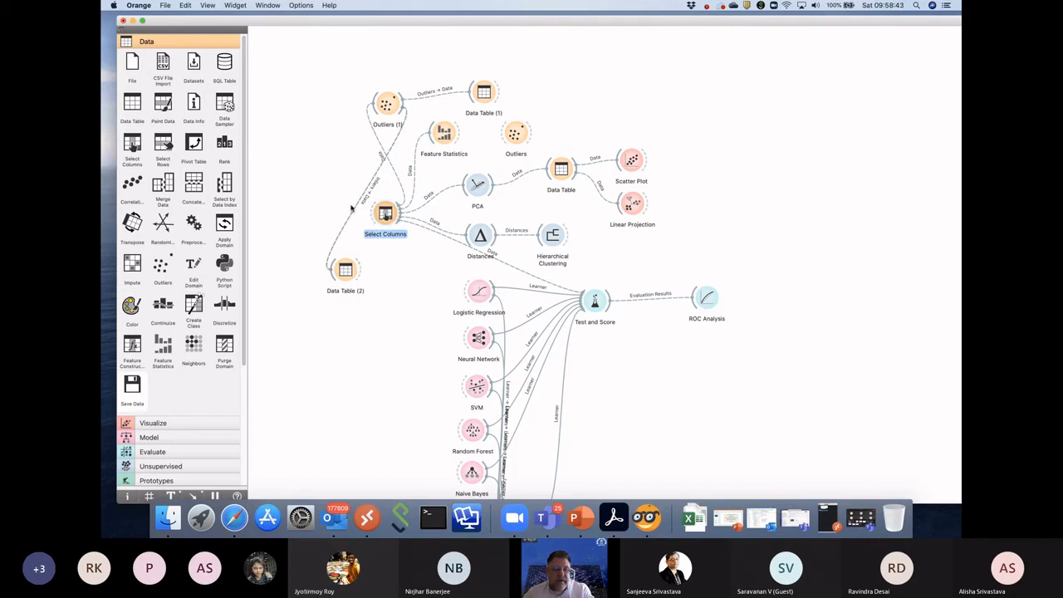
pyautogui.doubleClick(351, 208)
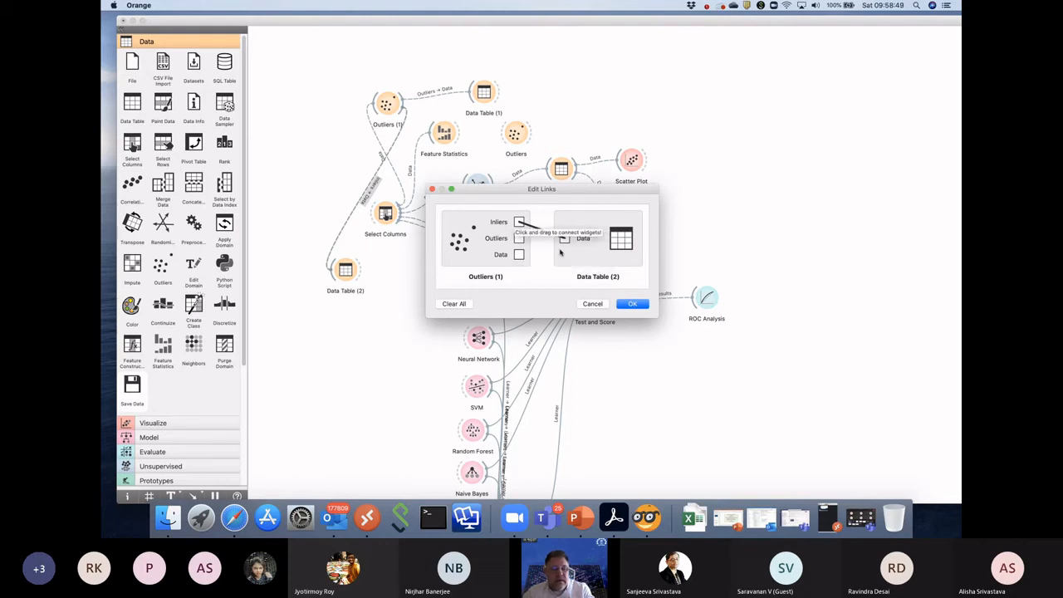
pyautogui.click(631, 304)
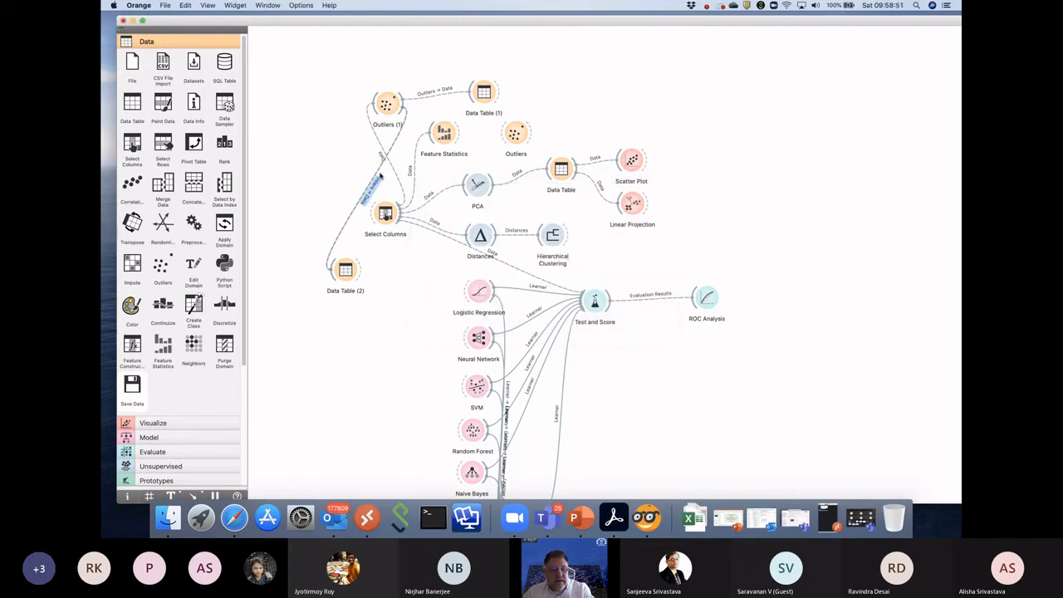
# Move Data Table (2) above Data Table (1) and add a new File widget linked to Select Columns
pyautogui.moveTo(345, 269); pyautogui.dragTo(544, 18)
pyautogui.moveTo(132, 62)
pyautogui.mouseDown()
pyautogui.moveTo(274, 163)
pyautogui.moveTo(289, 195)
pyautogui.moveTo(372, 217)
pyautogui.mouseUp()
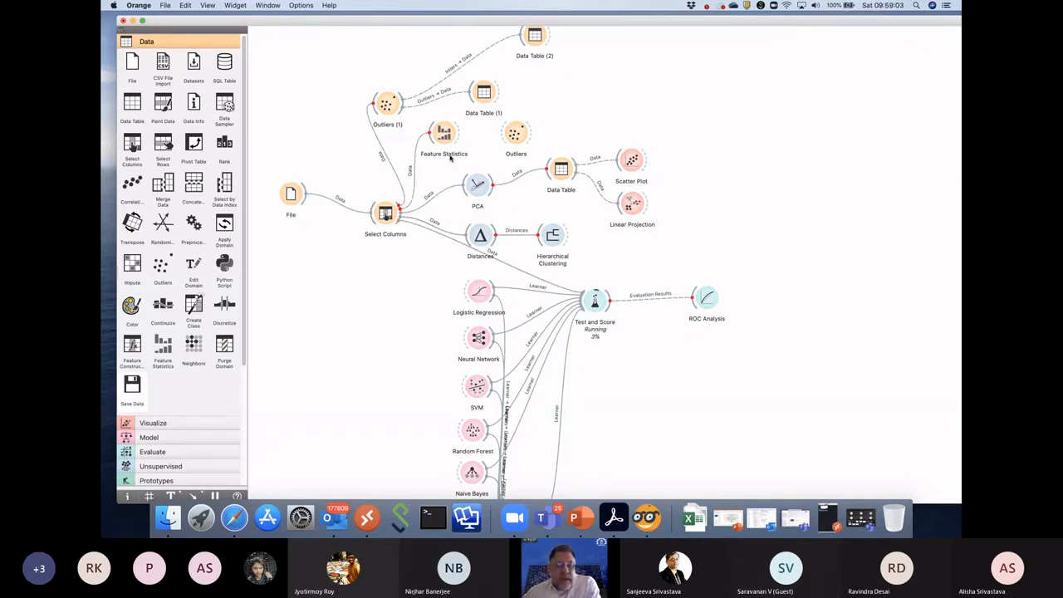
# Move Select Columns down and away from the analysis widgets, and place Outliers (1) below it
pyautogui.moveTo(386, 214); pyautogui.dragTo(359, 247)
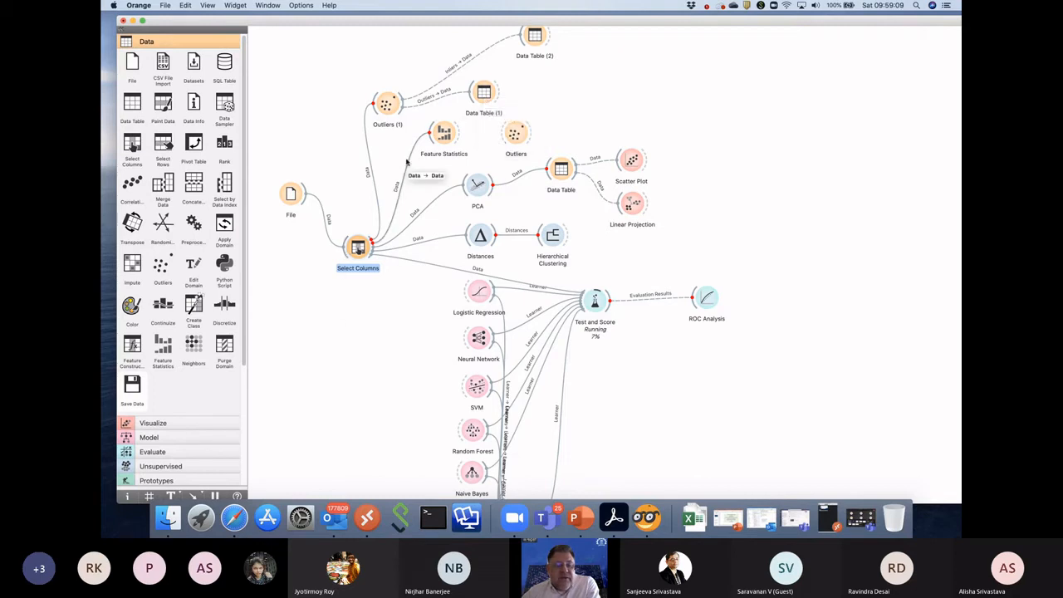
pyautogui.moveTo(392, 106); pyautogui.dragTo(378, 330)
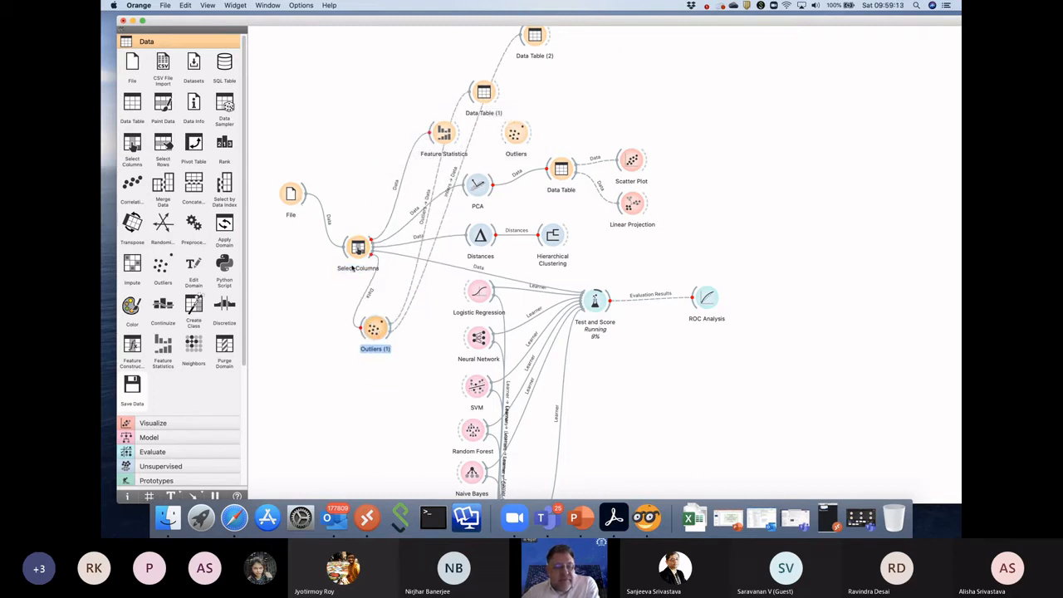
# Check the method and parameters set in Outliers (1), then close its settings
pyautogui.click(358, 249)
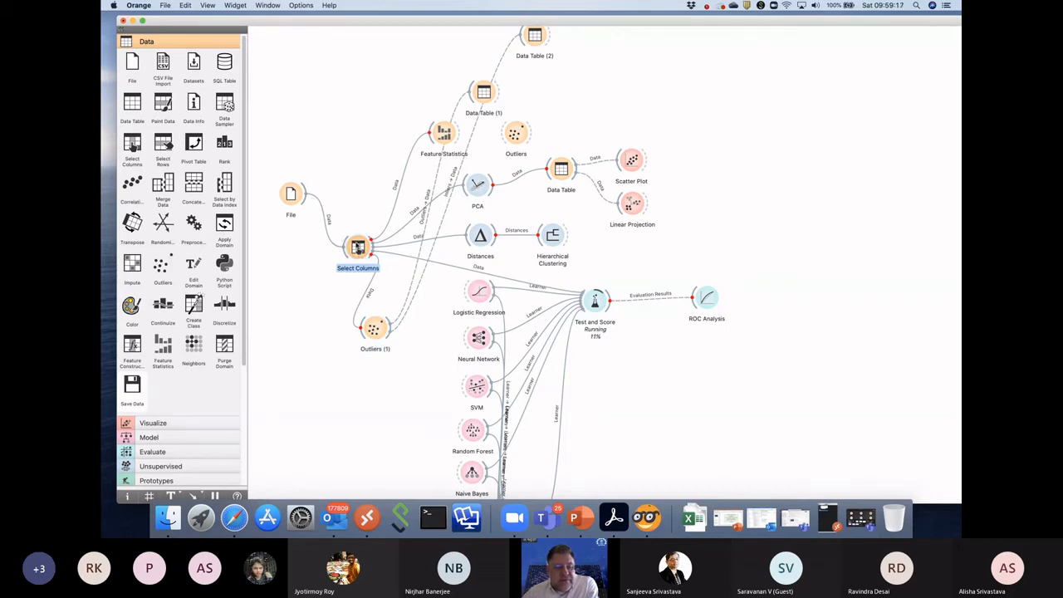
pyautogui.doubleClick(374, 330)
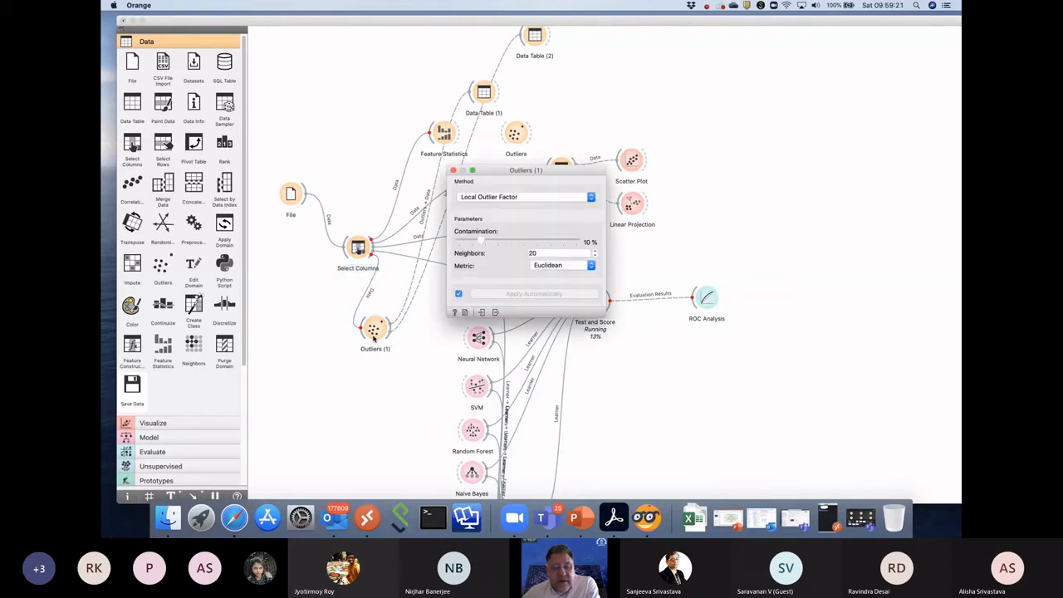
pyautogui.click(453, 170)
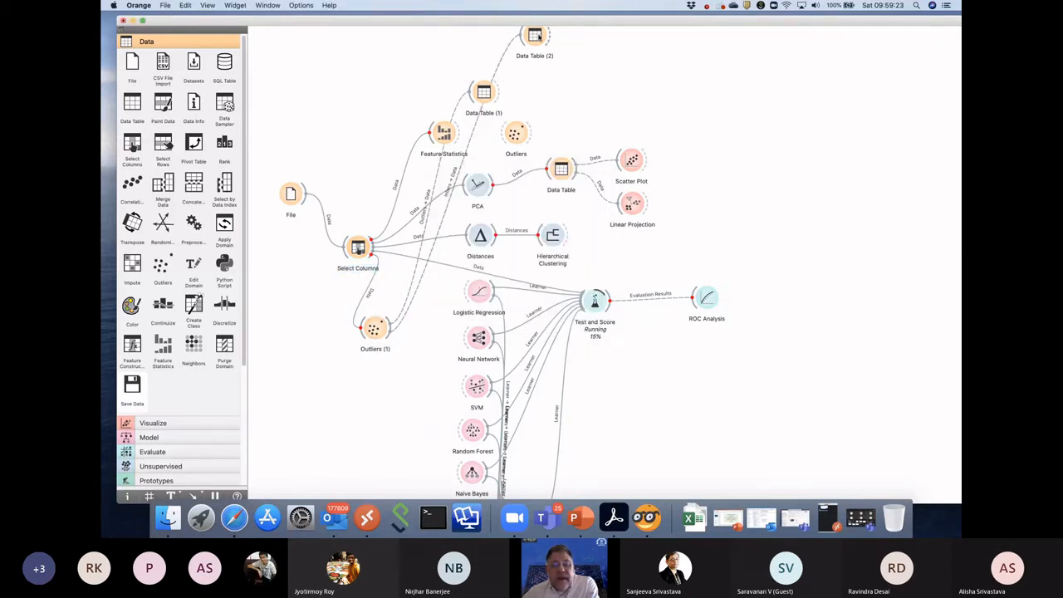
# Move Data Table (2) below Outliers (1) and place Data Table (1) above Select Columns, beside Feature Statistics
pyautogui.moveTo(534, 35); pyautogui.dragTo(397, 401)
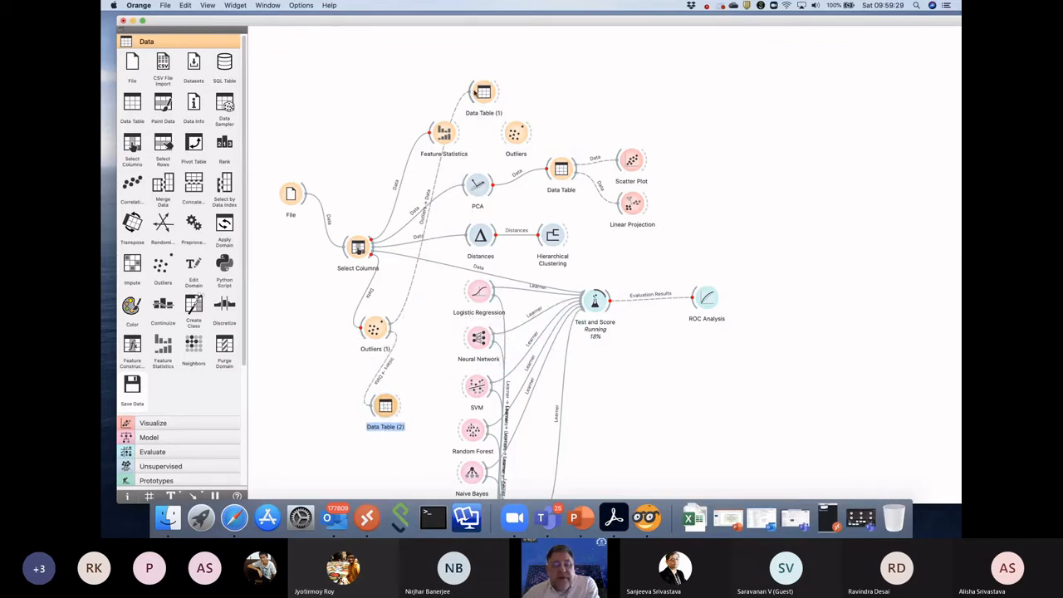
pyautogui.moveTo(475, 93); pyautogui.dragTo(360, 113)
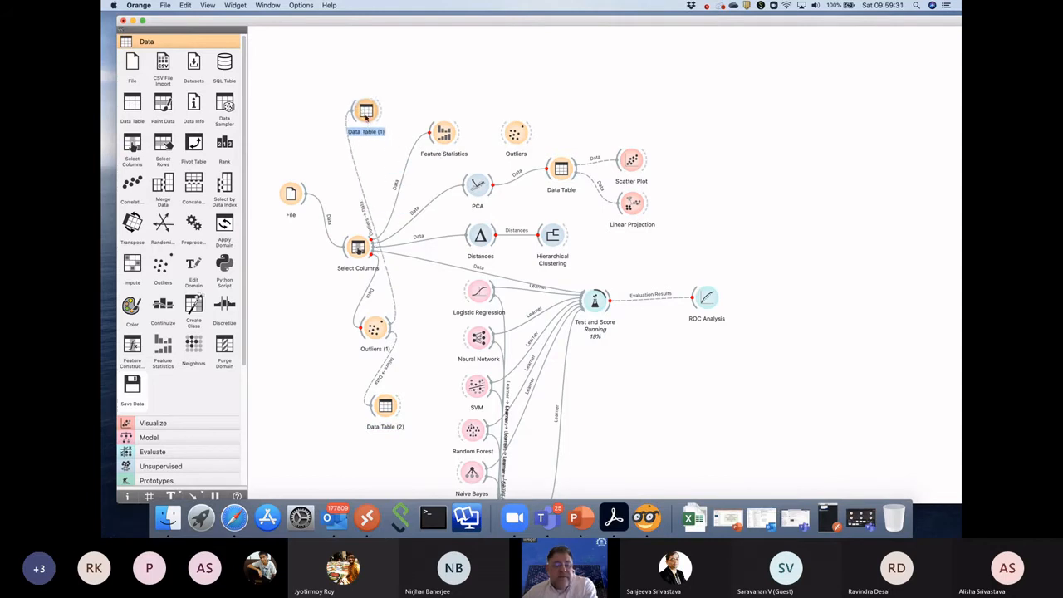
# Delete Data Table (1) and move Outliers (1) up closer to Select Columns
pyautogui.press('Delete')
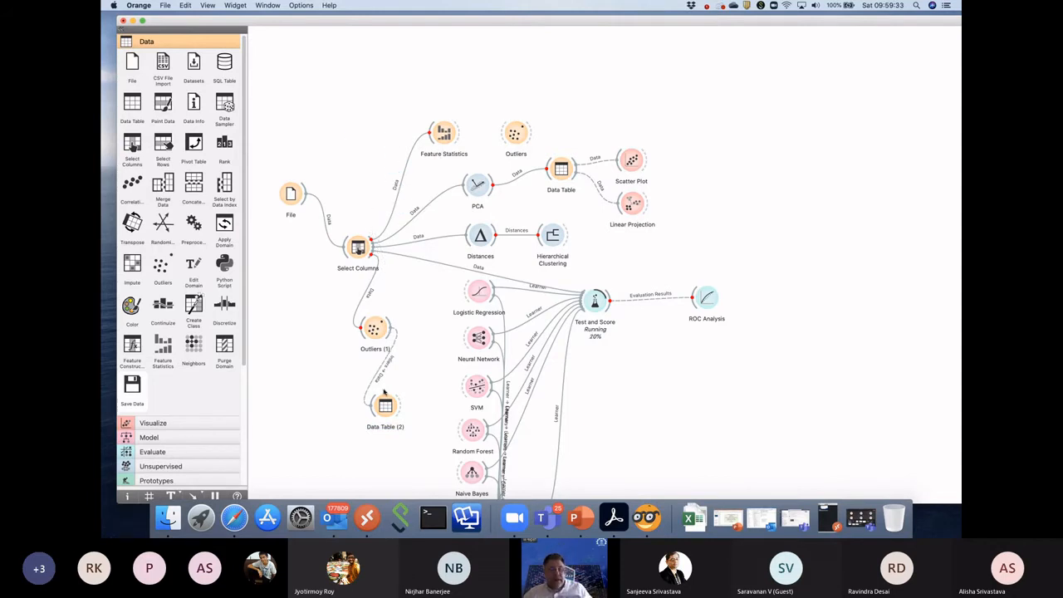
pyautogui.moveTo(373, 328); pyautogui.dragTo(372, 299)
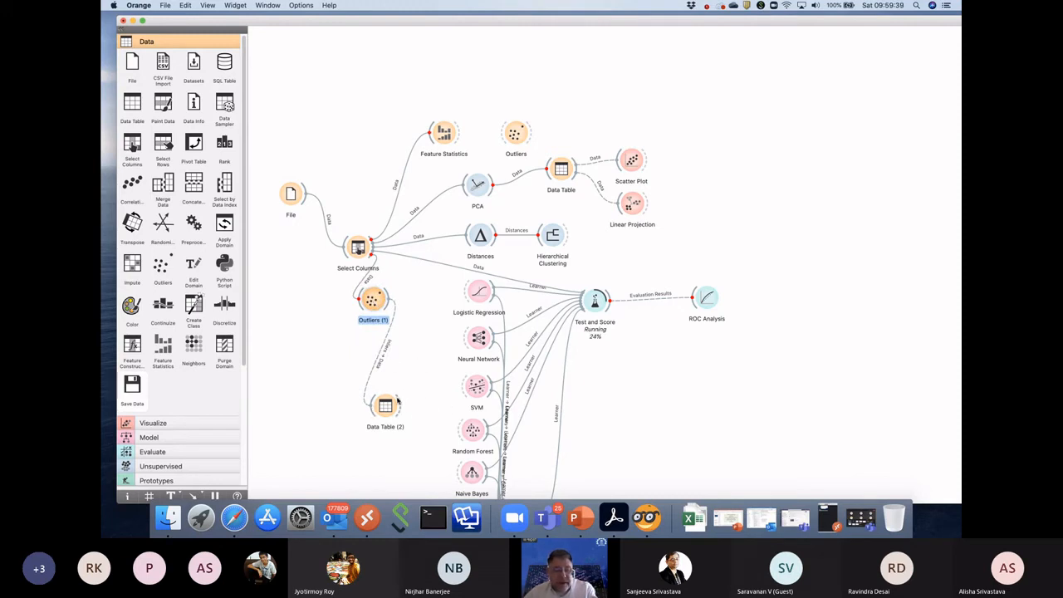
# Link Data Table (2) to Logistic Regression and check which output of Outliers (1) feeds Data Table (2)
pyautogui.click(398, 398)
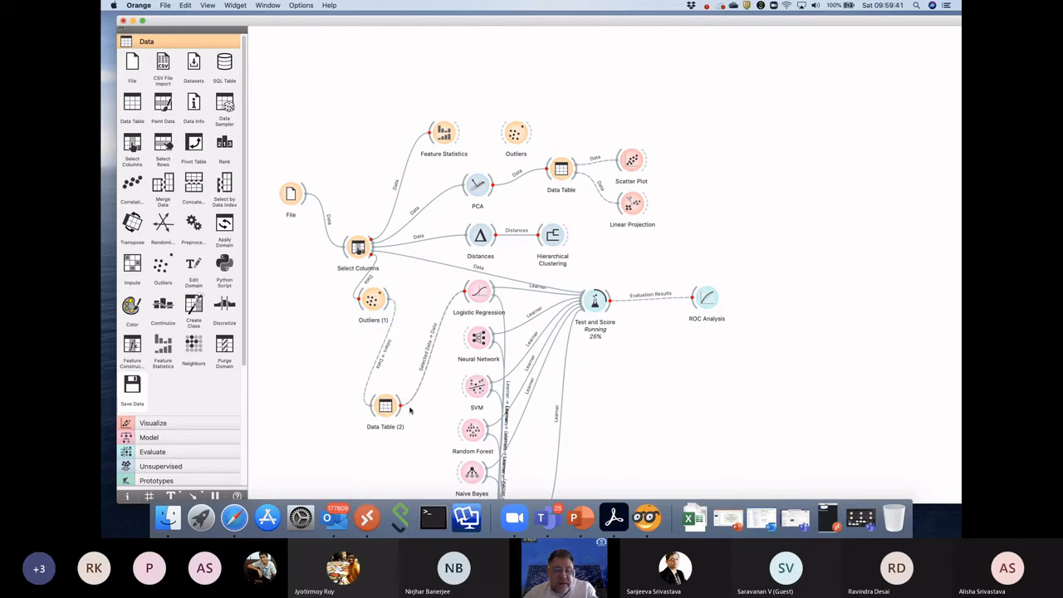
pyautogui.doubleClick(385, 347)
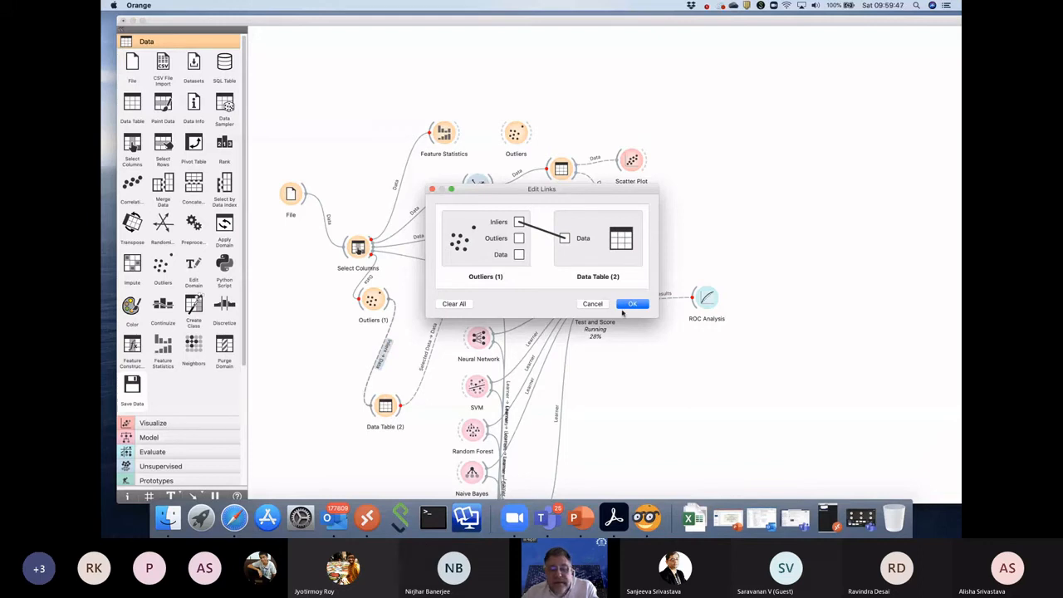
pyautogui.click(591, 304)
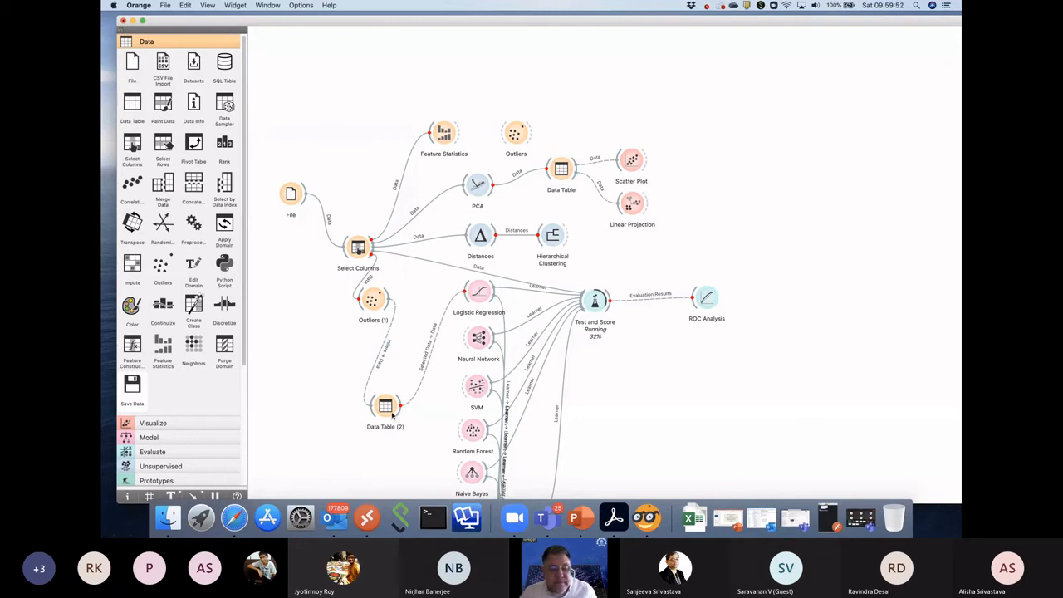
# Delete Data Table (2) and link the Inliers output of Outliers (1) directly to the Data input of Logistic Regression
pyautogui.click(385, 407)
pyautogui.press('Delete')
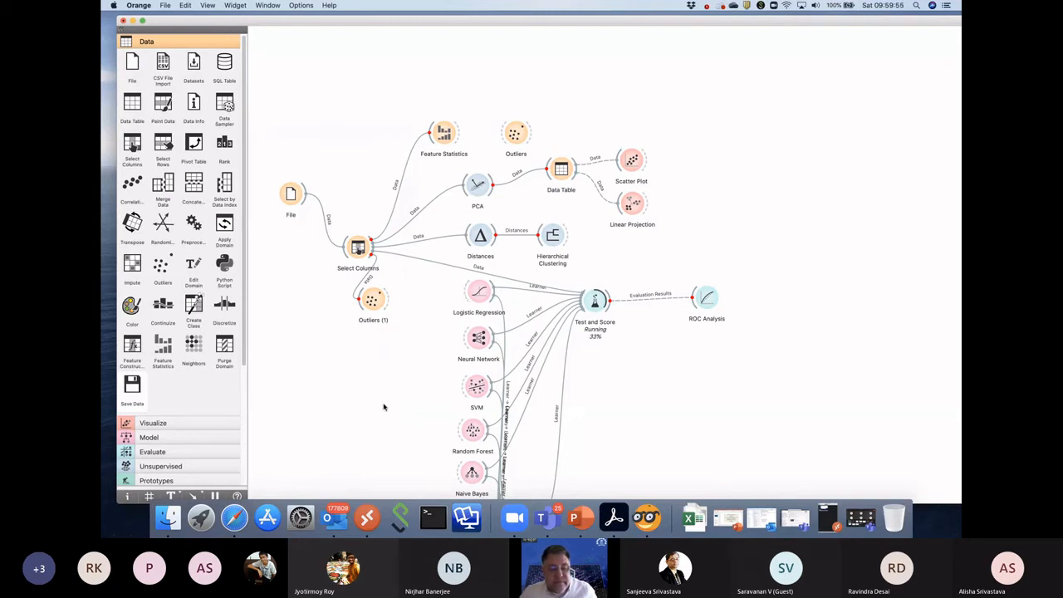
pyautogui.moveTo(371, 301); pyautogui.dragTo(473, 290)
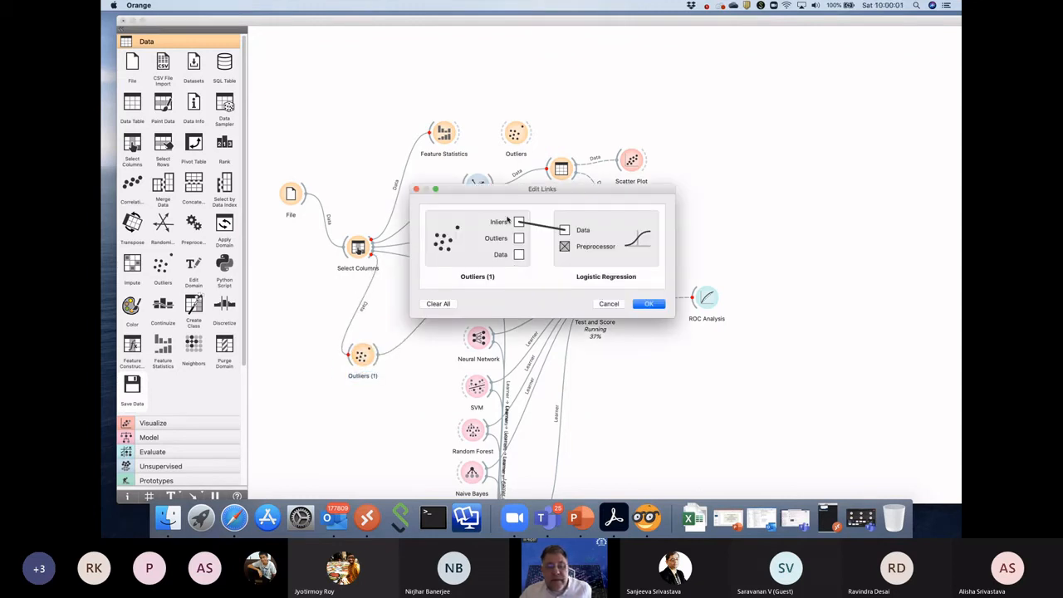
pyautogui.click(650, 303)
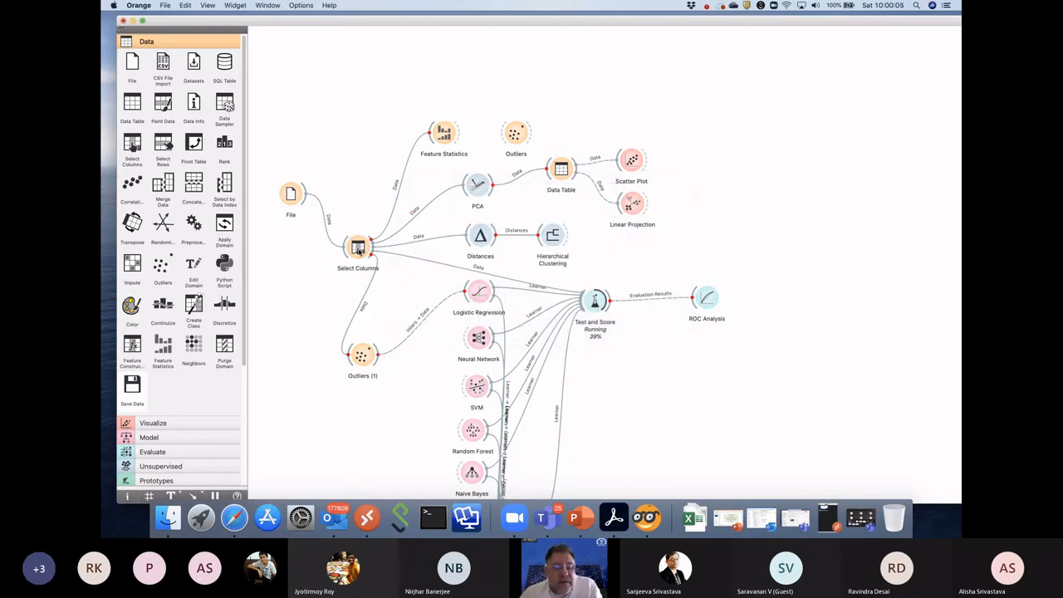
# Reroute the flow so File feeds Outliers (1), and link its Inliers output to the Data input of Select Columns
pyautogui.moveTo(358, 248); pyautogui.dragTo(340, 278)
pyautogui.moveTo(361, 369); pyautogui.dragTo(317, 325)
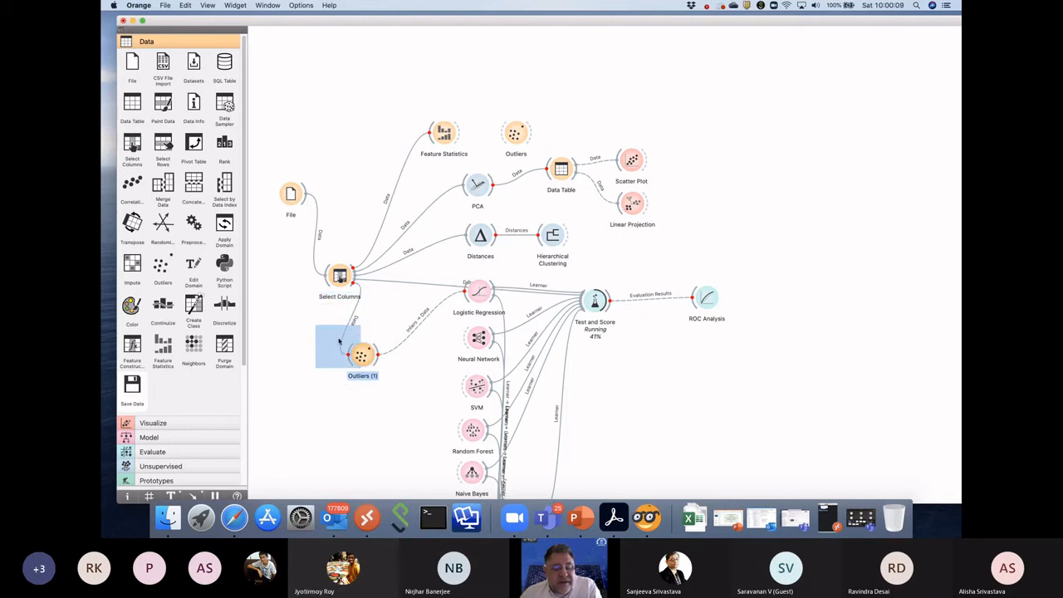
pyautogui.moveTo(364, 355); pyautogui.dragTo(336, 276)
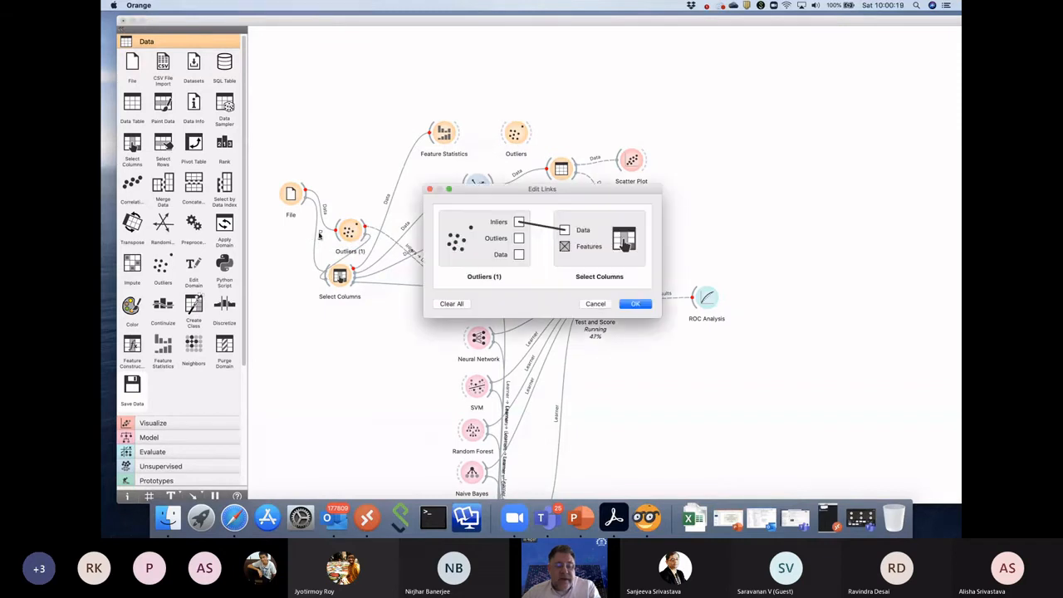
pyautogui.click(635, 304)
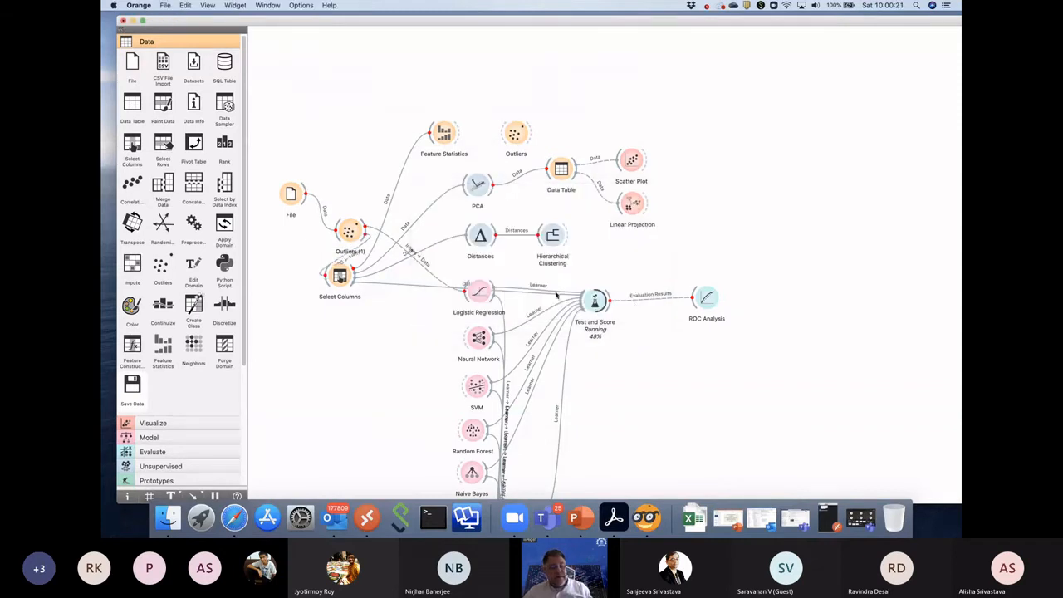
# Spread Outliers (1) and Select Columns apart and delete the direct link from Outliers (1) to Logistic Regression
pyautogui.moveTo(350, 233); pyautogui.dragTo(287, 254)
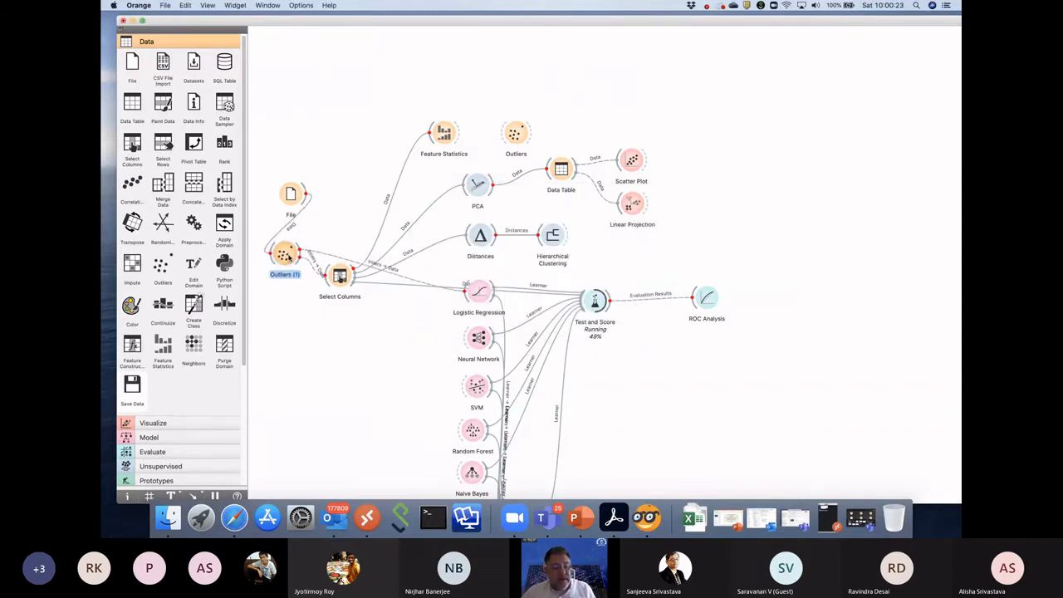
pyautogui.moveTo(341, 283); pyautogui.dragTo(362, 330)
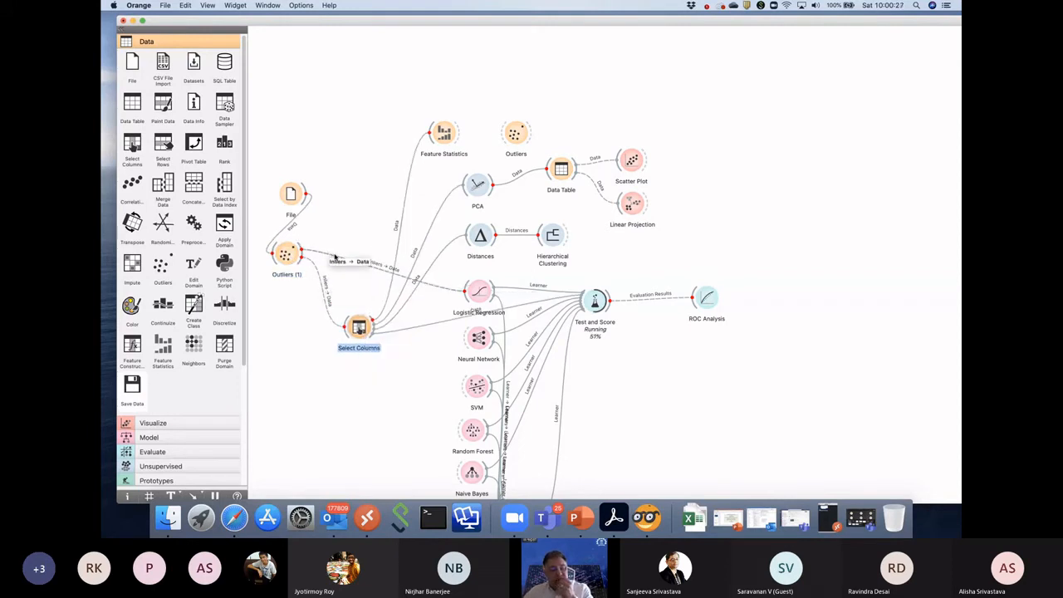
pyautogui.click(336, 257)
pyautogui.press('BackSpace')
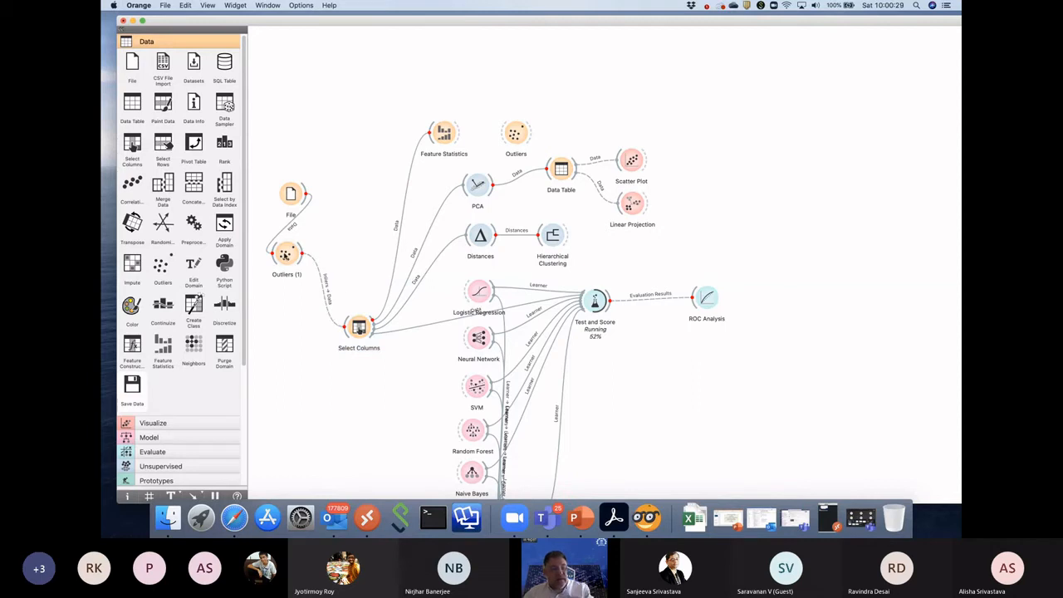
# Change the link from Outliers (1) to Select Columns to use the Data output instead of Inliers, and recheck it
pyautogui.click(316, 268)
pyautogui.doubleClick(316, 268)
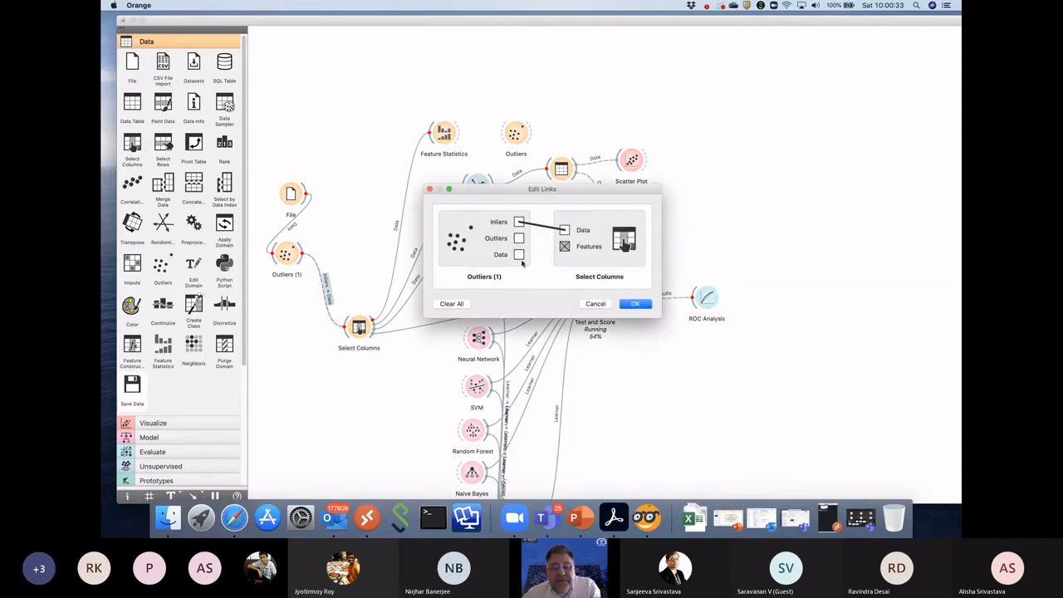
pyautogui.moveTo(518, 255); pyautogui.dragTo(563, 230)
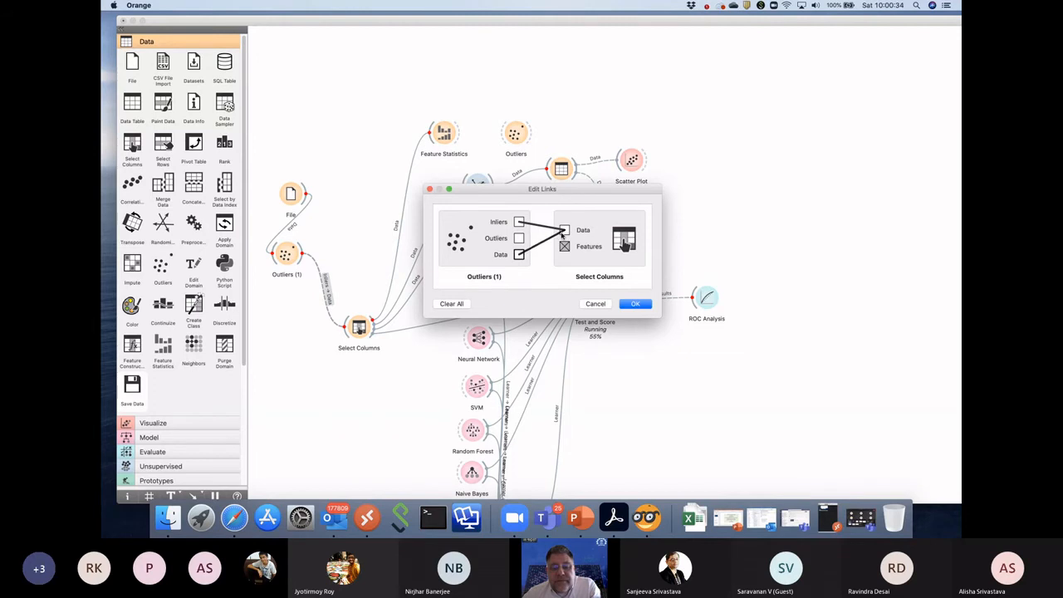
pyautogui.click(633, 304)
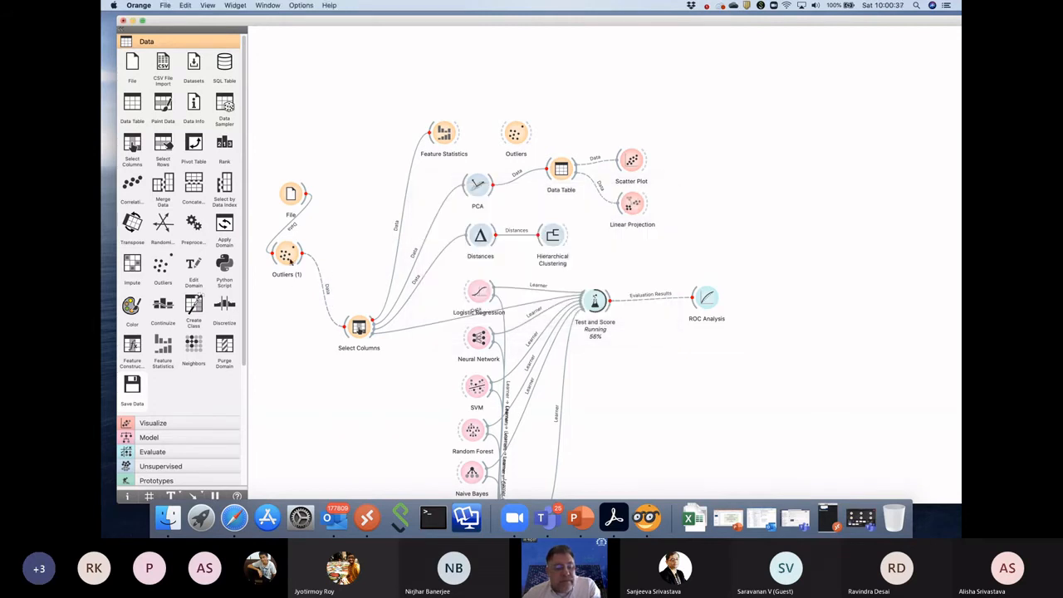
pyautogui.doubleClick(323, 285)
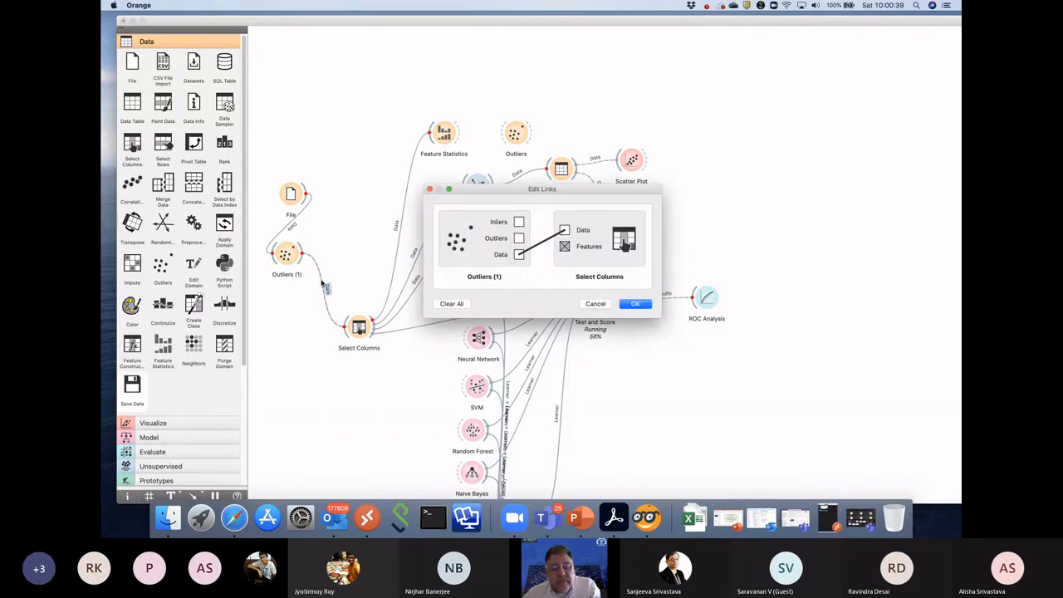
pyautogui.click(635, 304)
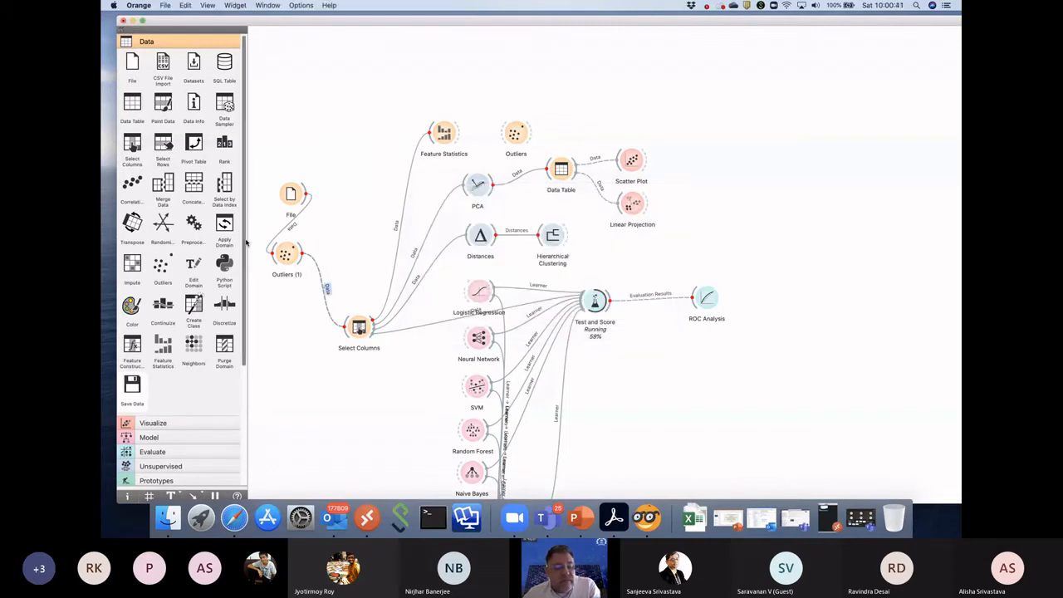
# Move Outliers (1) below Select Columns and delete its links to File and Select Columns
pyautogui.moveTo(286, 253); pyautogui.dragTo(304, 366)
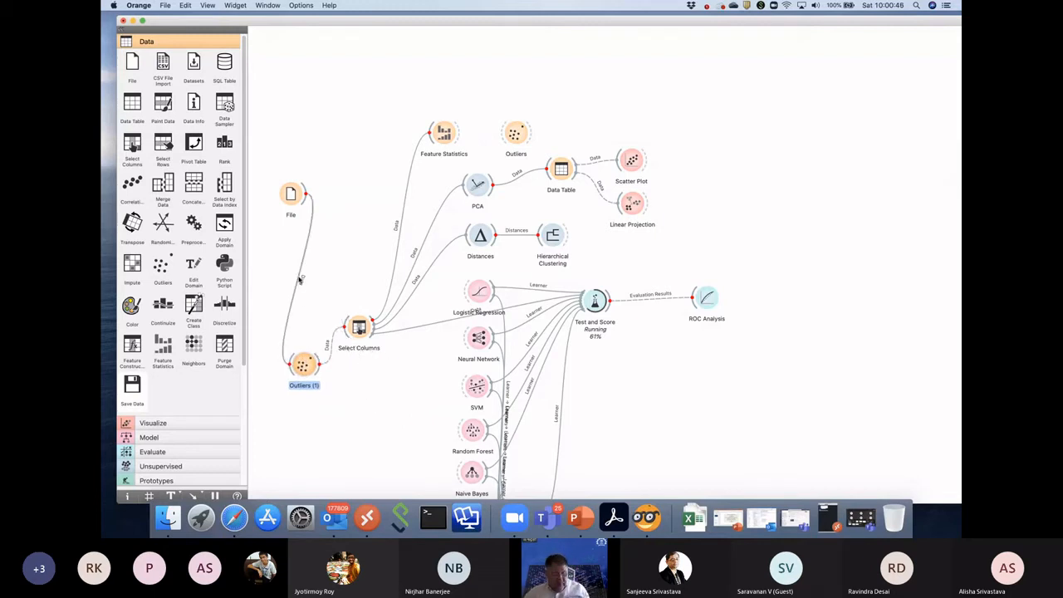
pyautogui.click(299, 280)
pyautogui.press('Delete')
pyautogui.click(330, 357)
pyautogui.press('Delete')
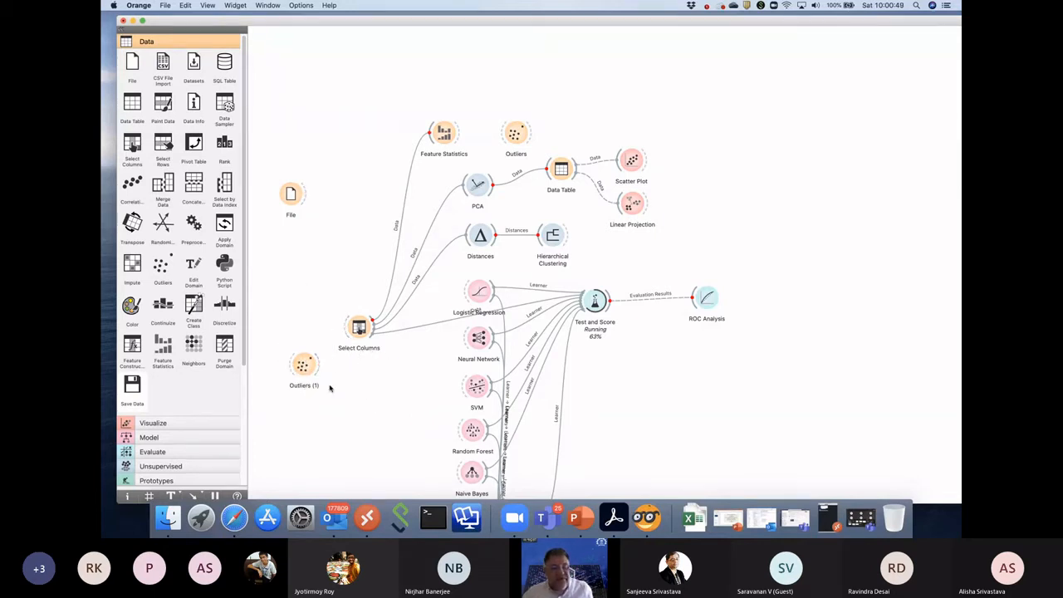
# Reposition Select Columns and Outliers (1), then link File to Select Columns and Select Columns to Outliers (1)
pyautogui.moveTo(304, 366); pyautogui.dragTo(410, 386)
pyautogui.moveTo(358, 349); pyautogui.dragTo(337, 274)
pyautogui.moveTo(307, 206)
pyautogui.mouseDown()
pyautogui.moveTo(396, 409)
pyautogui.moveTo(395, 359)
pyautogui.mouseUp()
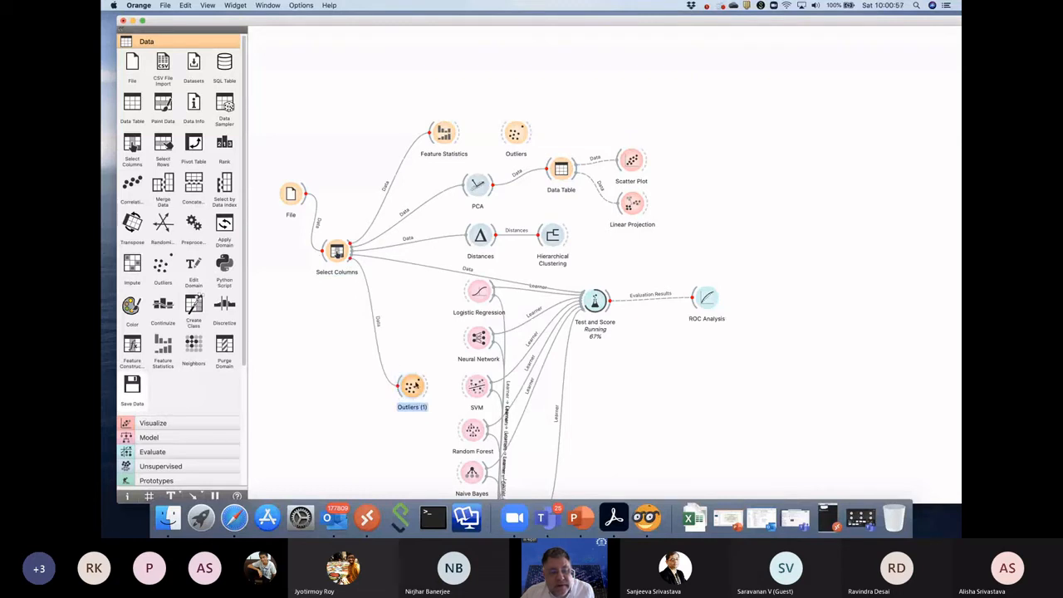
# Link Outliers (1) to Logistic Regression, replacing the Inliers connection with one from Data to Data
pyautogui.moveTo(413, 396); pyautogui.dragTo(480, 292)
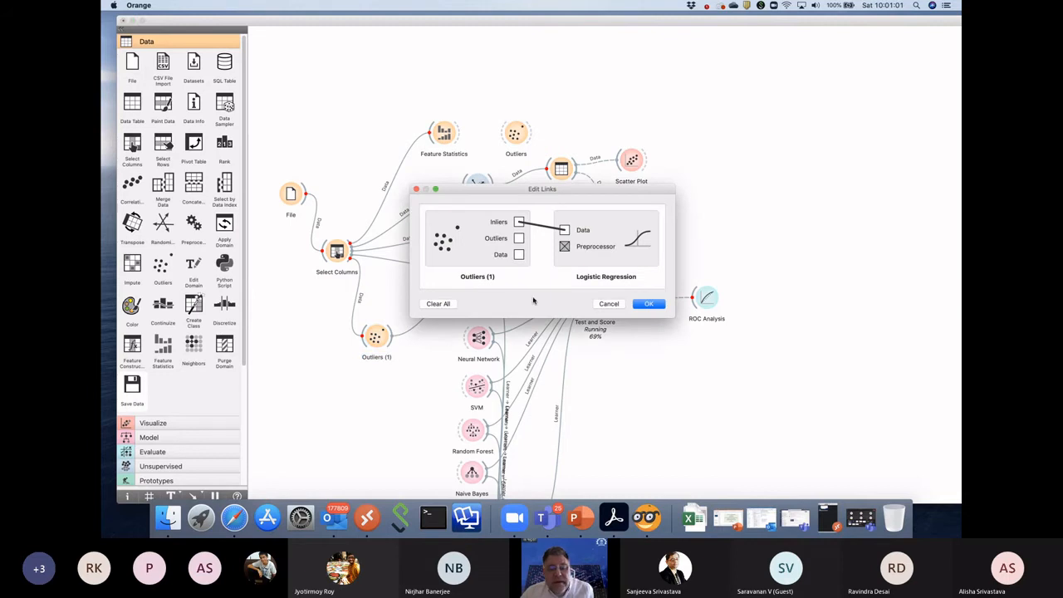
pyautogui.click(648, 303)
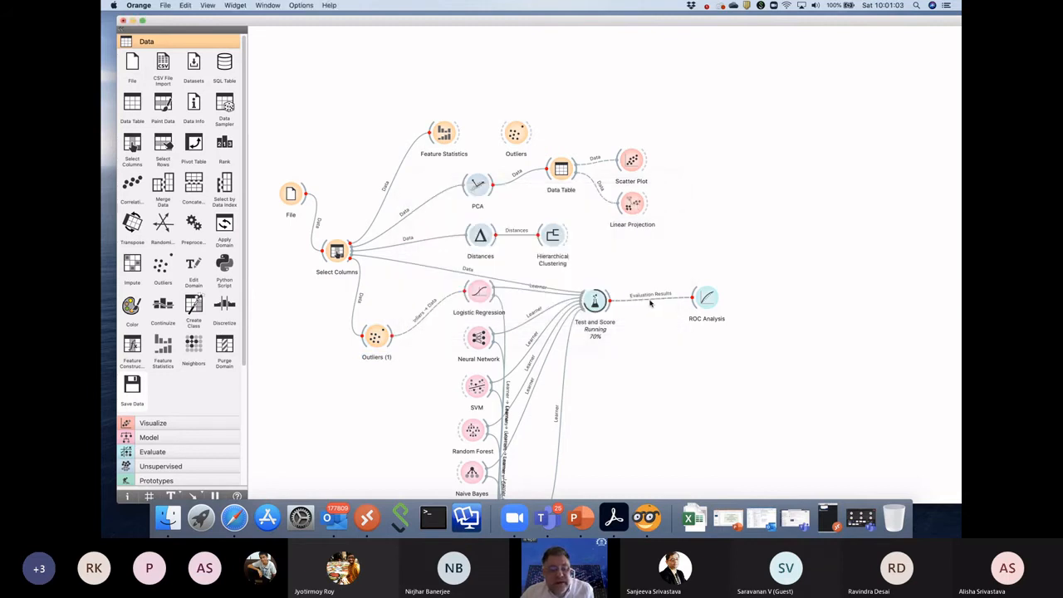
pyautogui.doubleClick(430, 314)
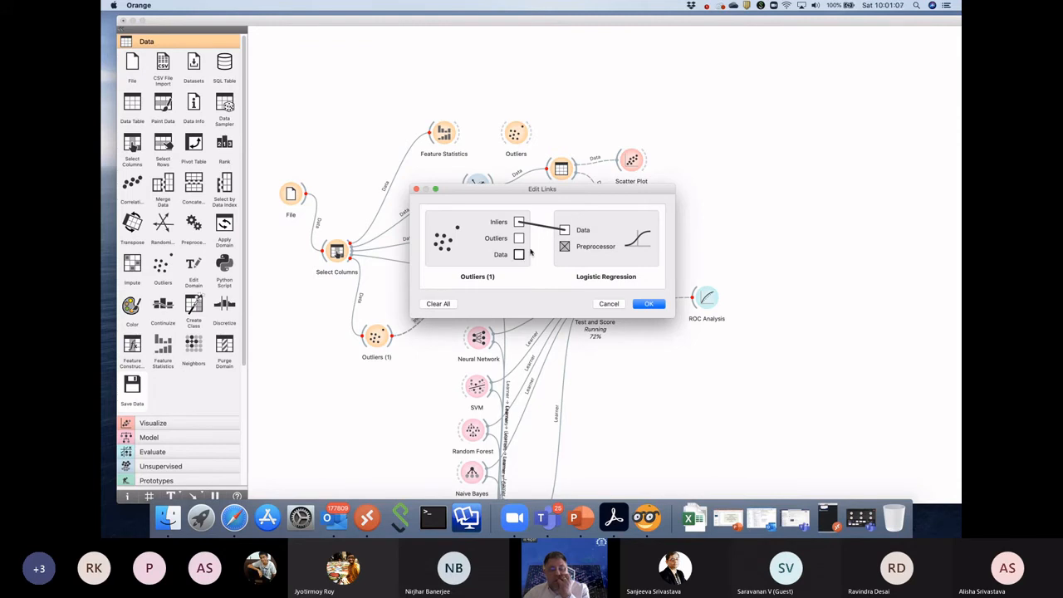
pyautogui.click(440, 304)
pyautogui.moveTo(519, 254); pyautogui.dragTo(570, 232)
pyautogui.moveTo(519, 254); pyautogui.dragTo(565, 232)
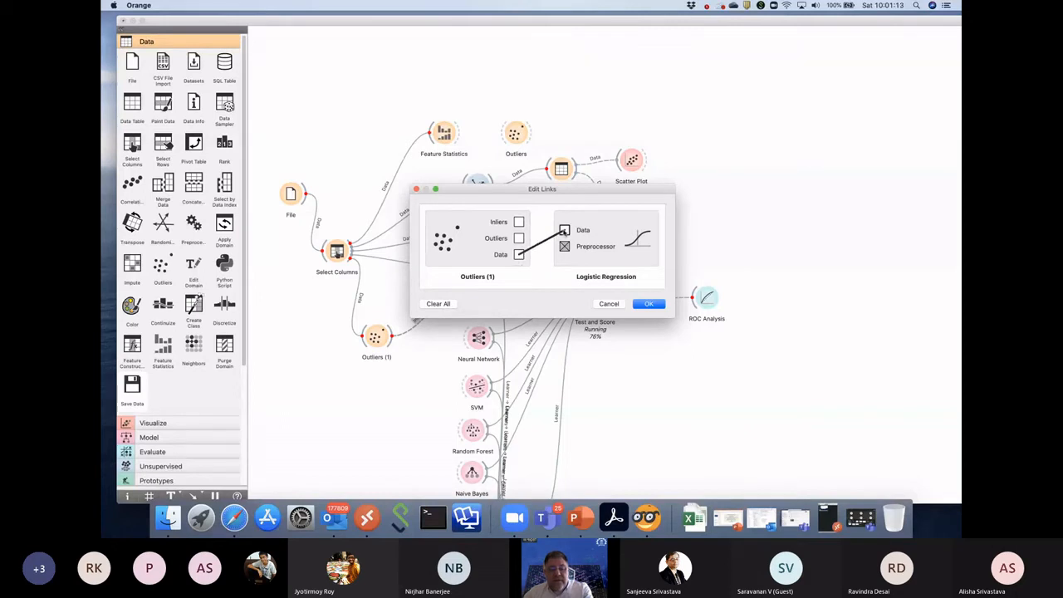
pyautogui.click(648, 304)
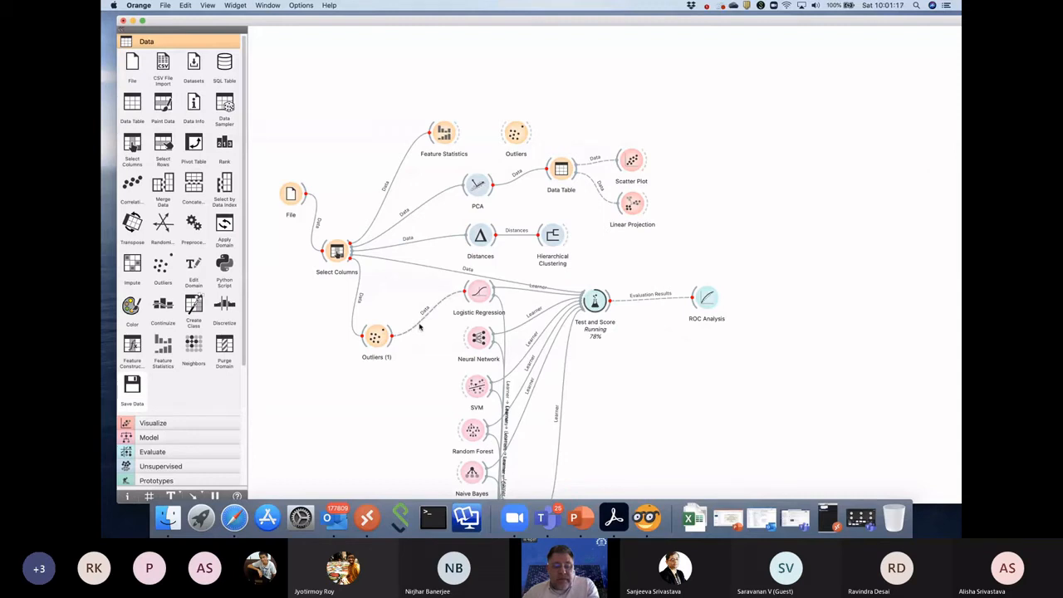
# Clear the link between Outliers (1) and Logistic Regression
pyautogui.doubleClick(424, 322)
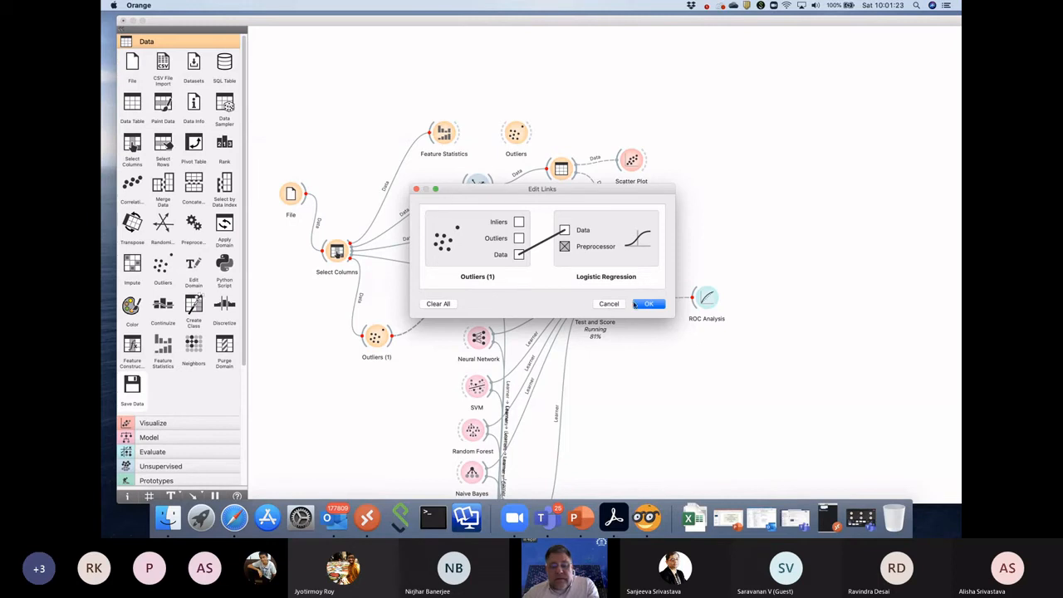
pyautogui.click(440, 304)
pyautogui.click(648, 304)
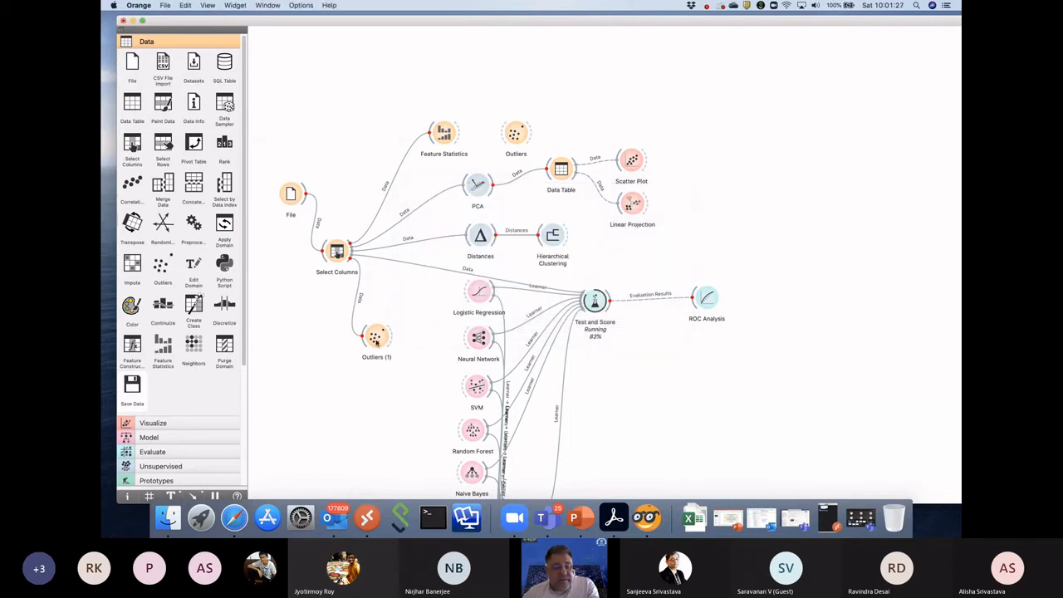
# Move Outliers (1) slightly closer to Select Columns and delete the unconnected Outliers widget beside Feature Statistics
pyautogui.moveTo(374, 340); pyautogui.dragTo(379, 319)
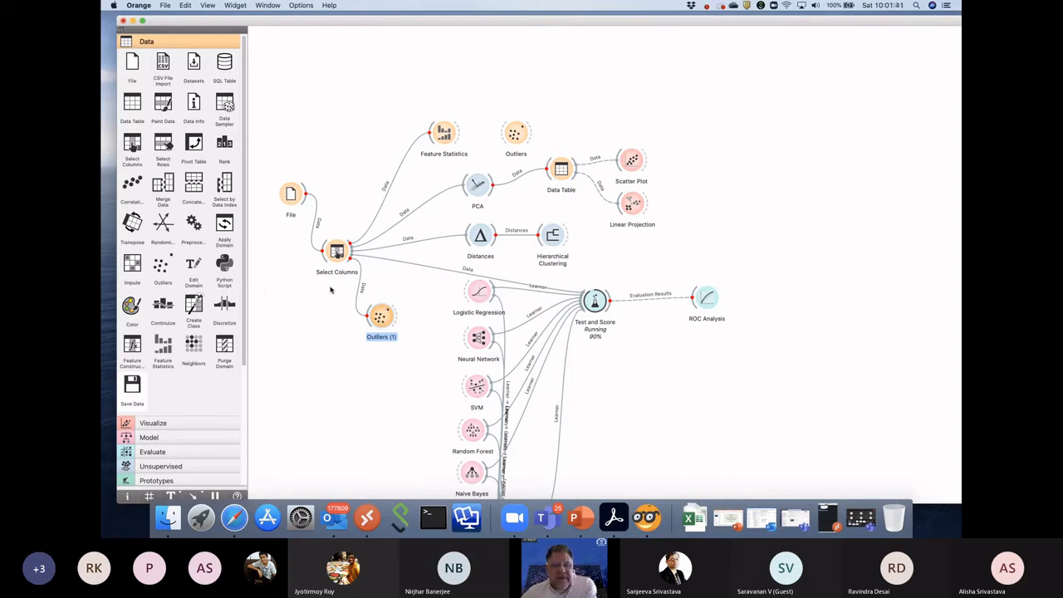
pyautogui.click(516, 135)
pyautogui.press('Delete')
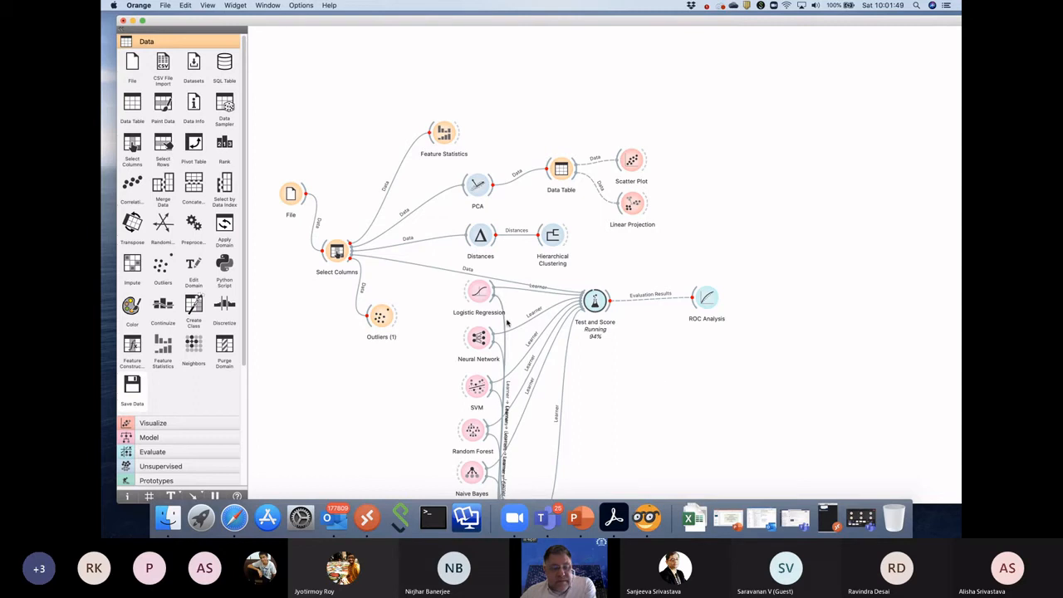
# Link the Inliers output of Outliers (1) to the Data input of Logistic Regression, then check the Logistic Regression settings
pyautogui.moveTo(398, 319); pyautogui.dragTo(464, 297)
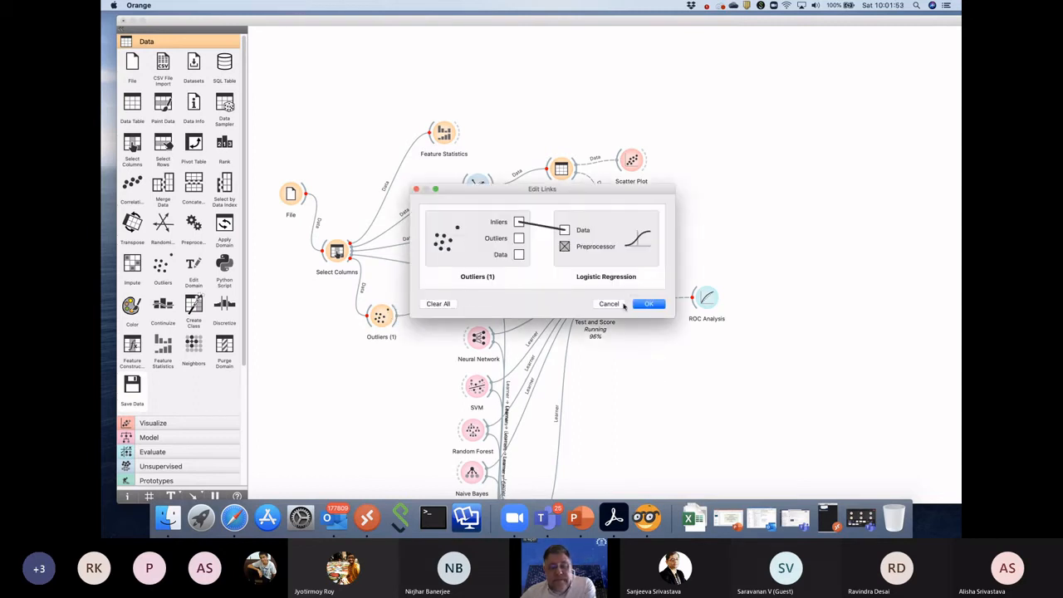
pyautogui.click(660, 306)
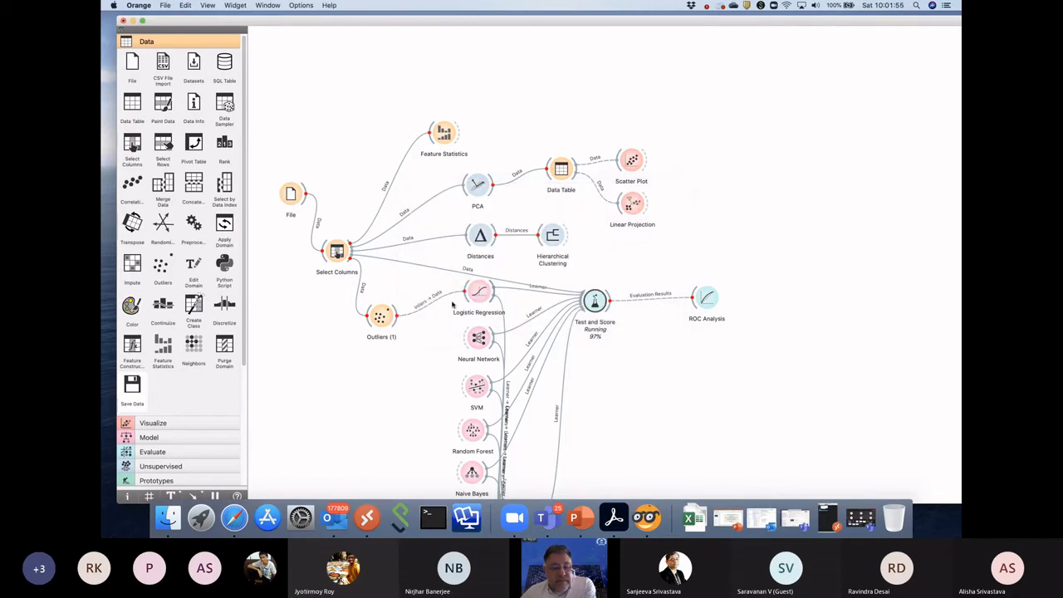
pyautogui.doubleClick(479, 297)
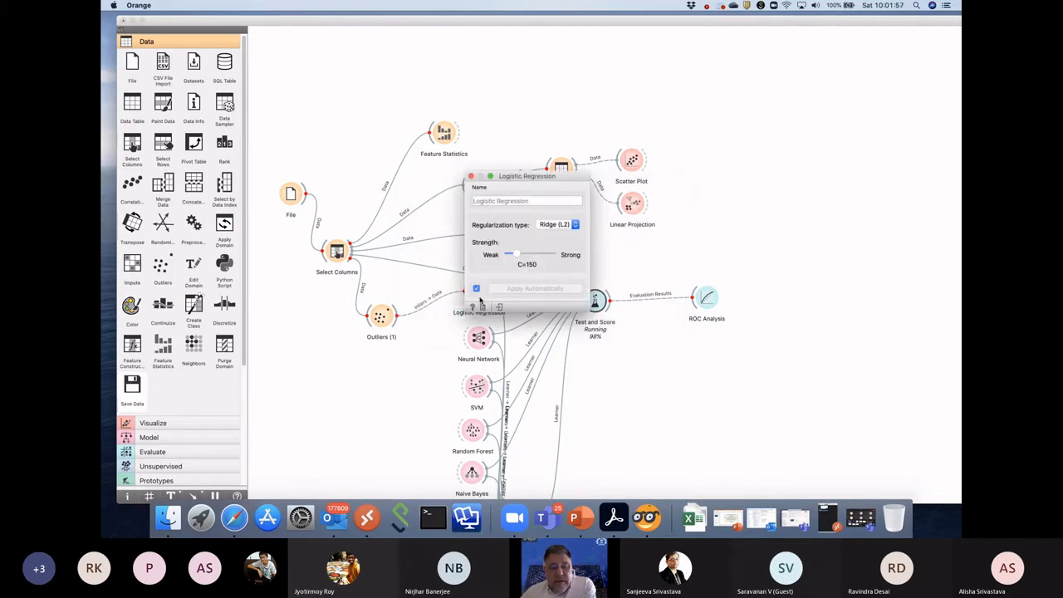
pyautogui.click(471, 176)
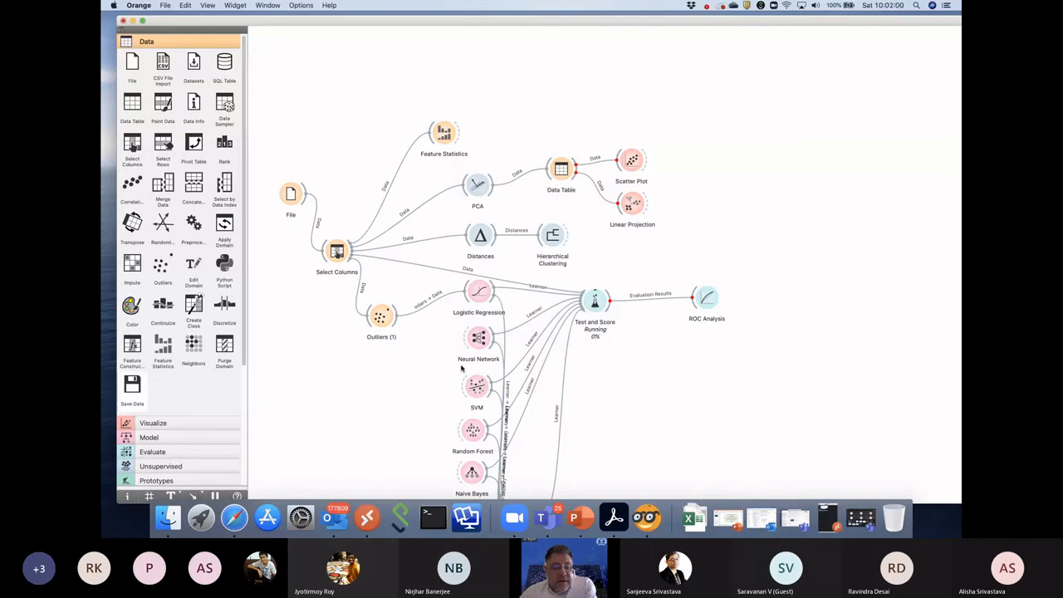
# Link the Inliers output of Outliers (1) to the Data inputs of Neural Network, SVM, Random Forest and Naive Bayes
pyautogui.moveTo(395, 318); pyautogui.dragTo(472, 341)
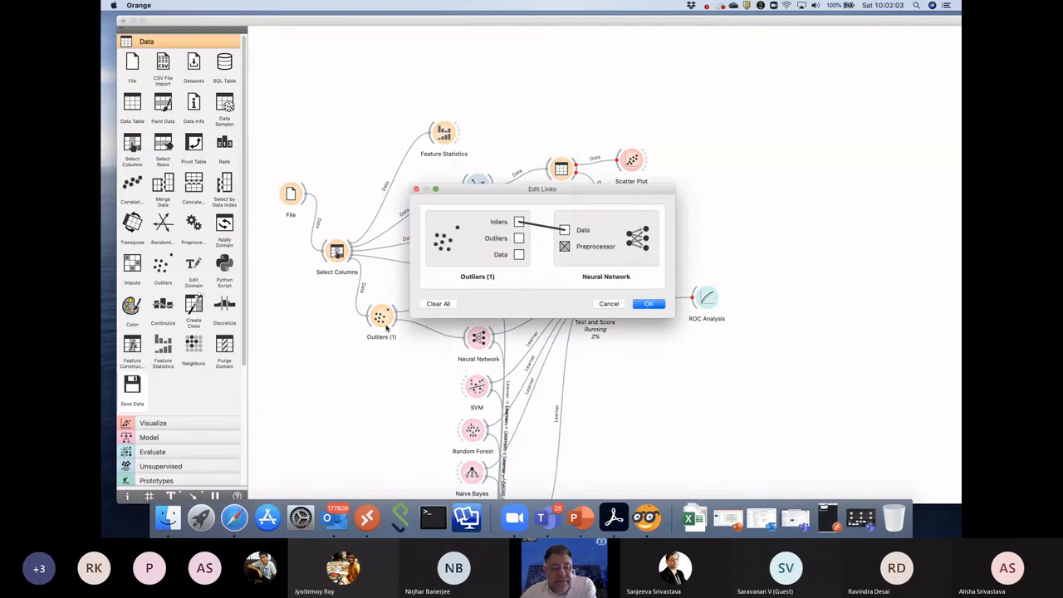
pyautogui.click(654, 304)
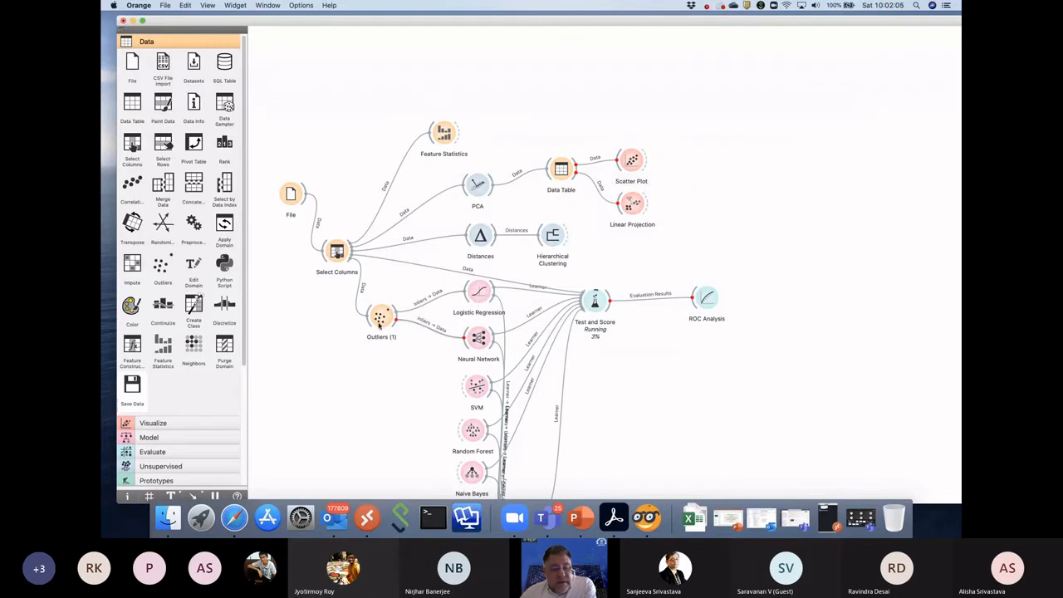
pyautogui.moveTo(396, 325); pyautogui.dragTo(475, 386)
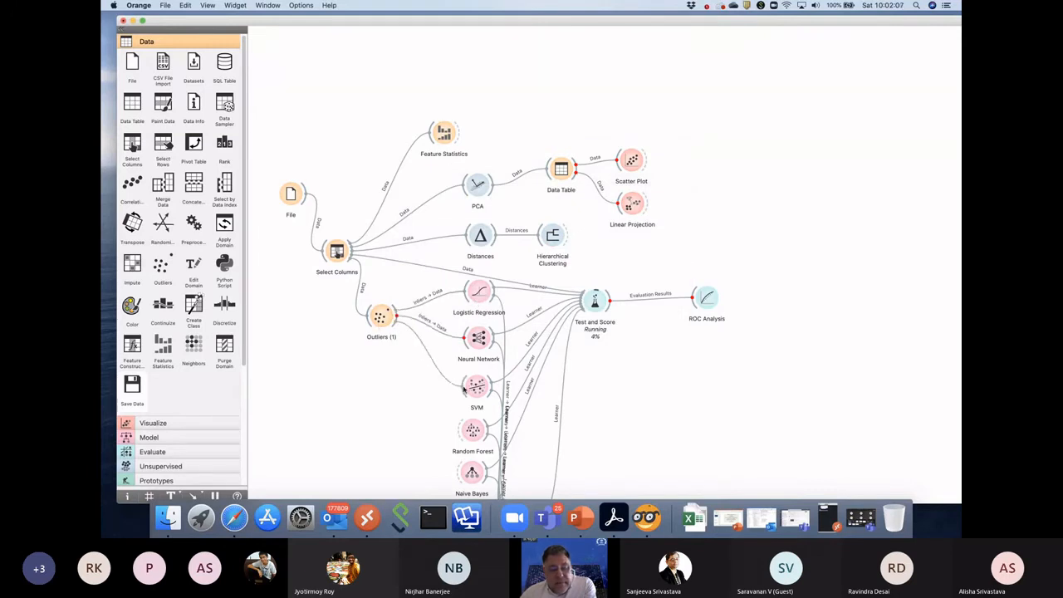
pyautogui.click(648, 303)
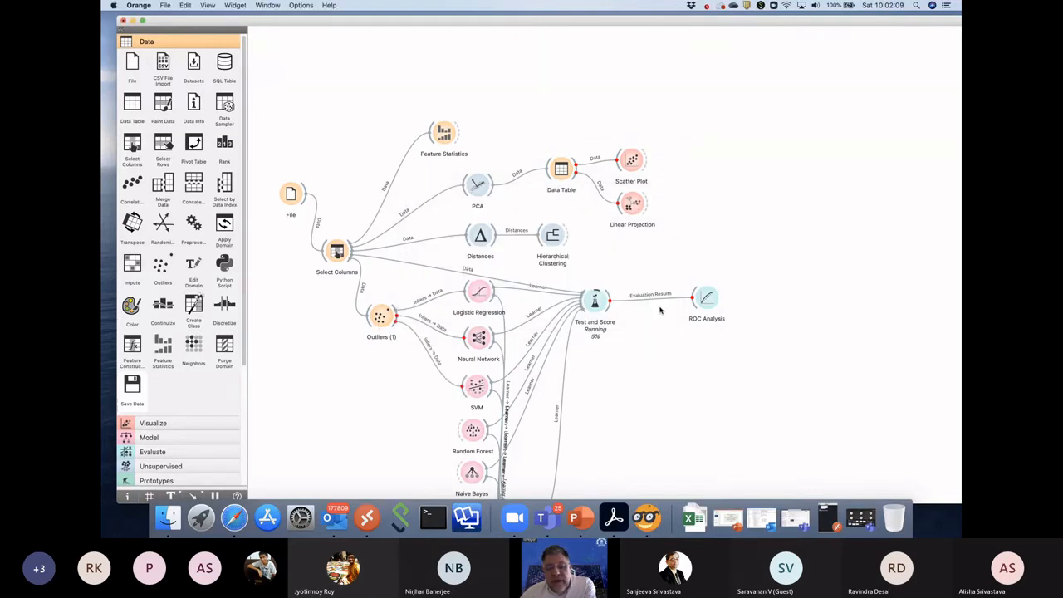
pyautogui.moveTo(396, 325); pyautogui.dragTo(470, 431)
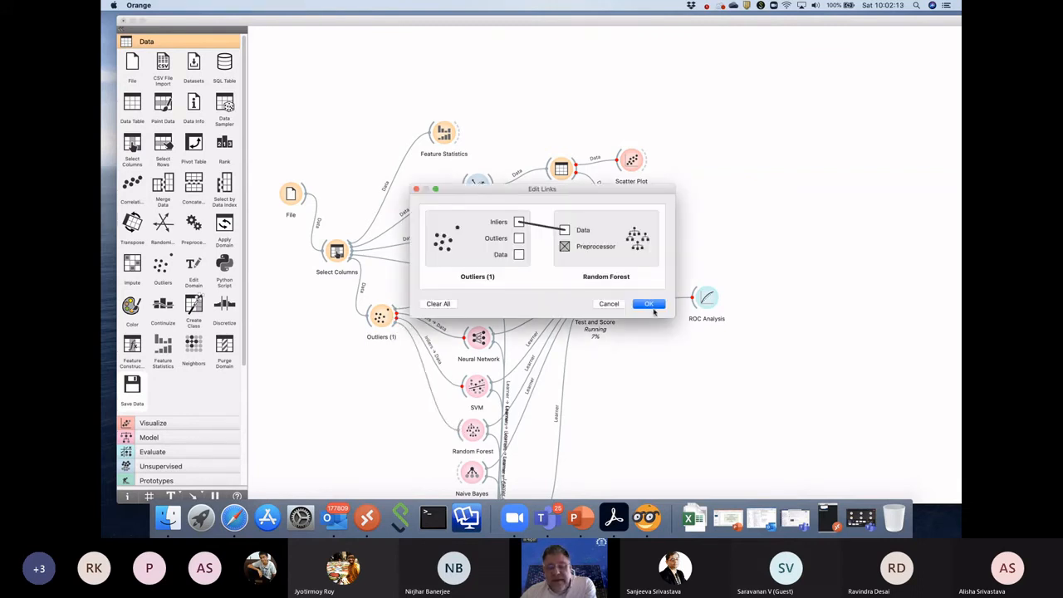
pyautogui.click(652, 306)
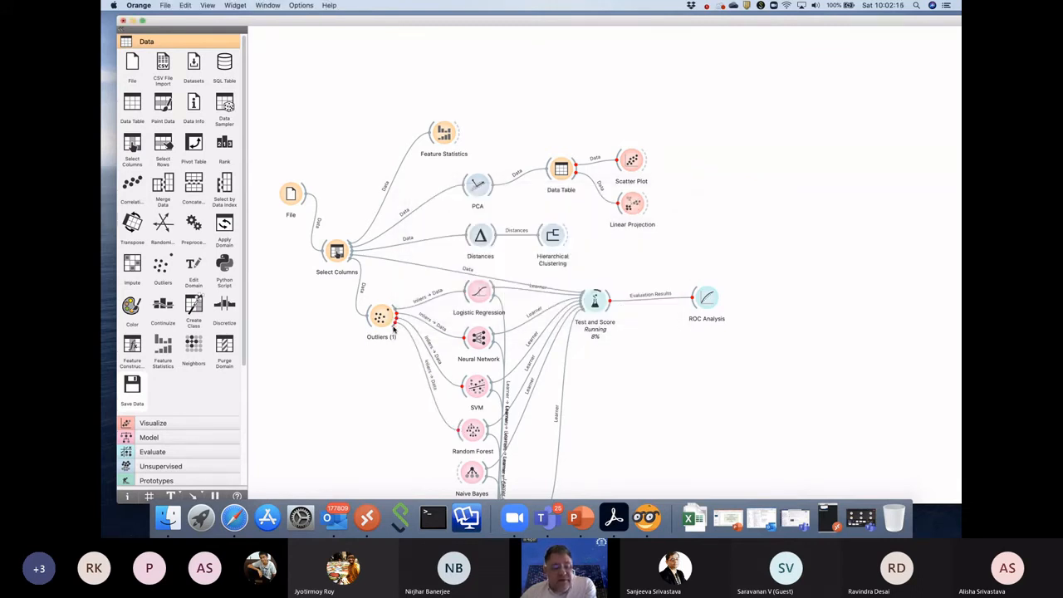
pyautogui.moveTo(394, 326); pyautogui.dragTo(470, 475)
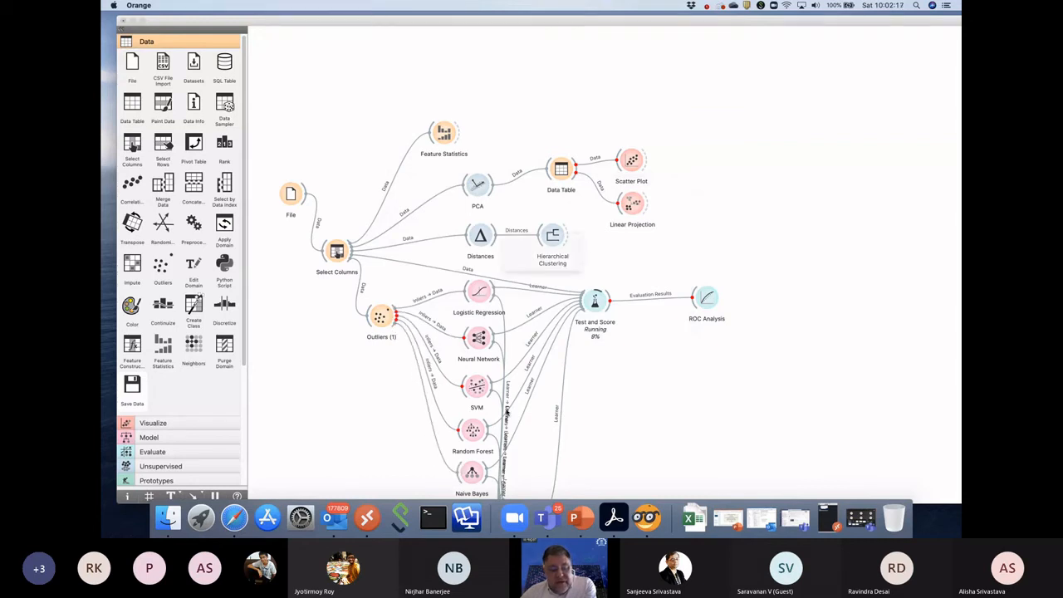
pyautogui.click(651, 304)
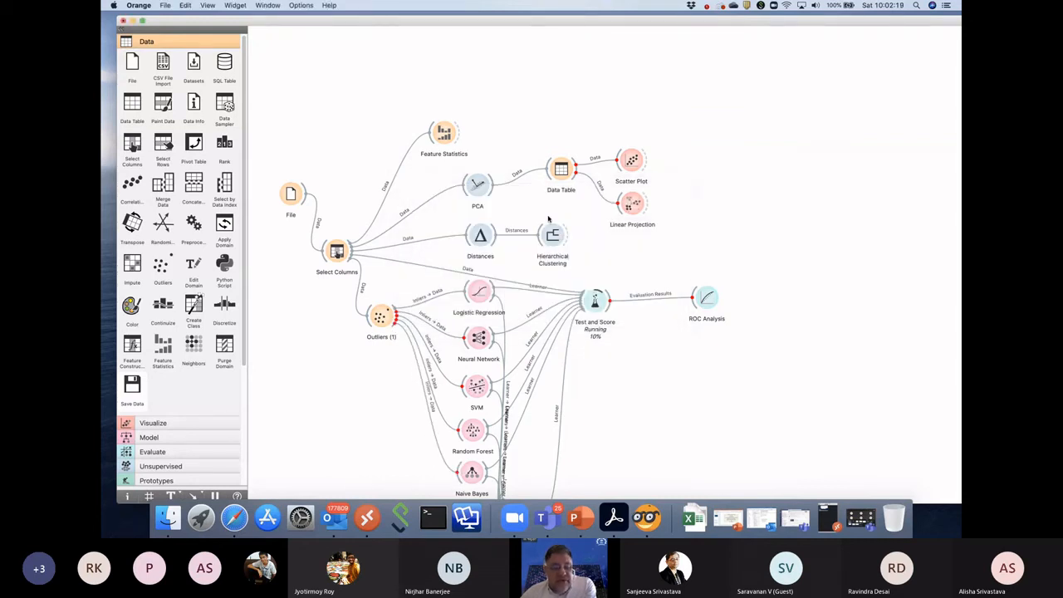
# Look through the Visualize and Model widget categories, reading the descriptions of the available model widgets
pyautogui.scroll(-3, 548, 218)
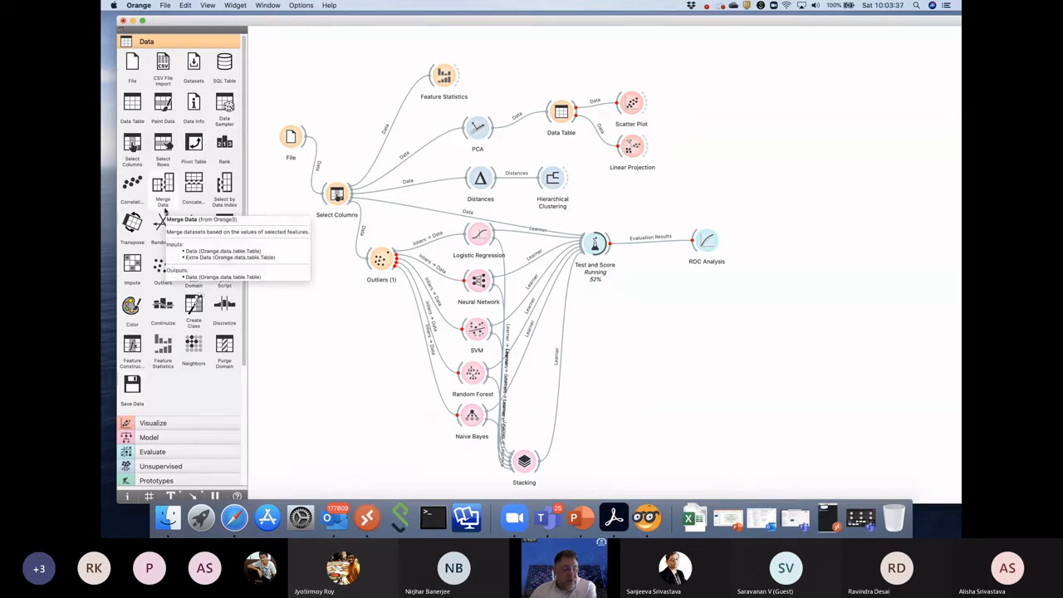
pyautogui.scroll(-5, 175, 262)
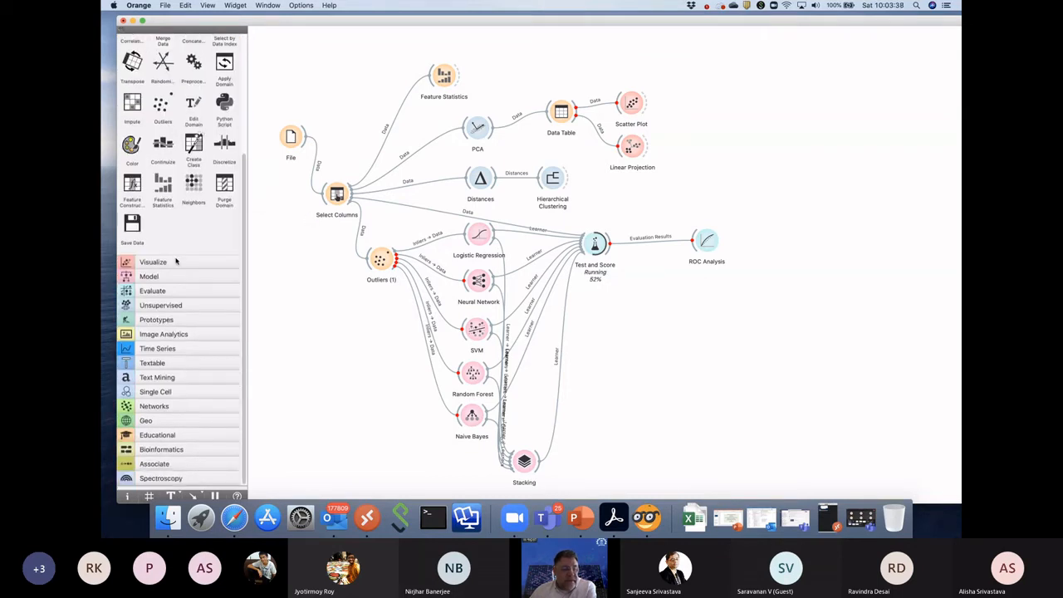
pyautogui.click(175, 262)
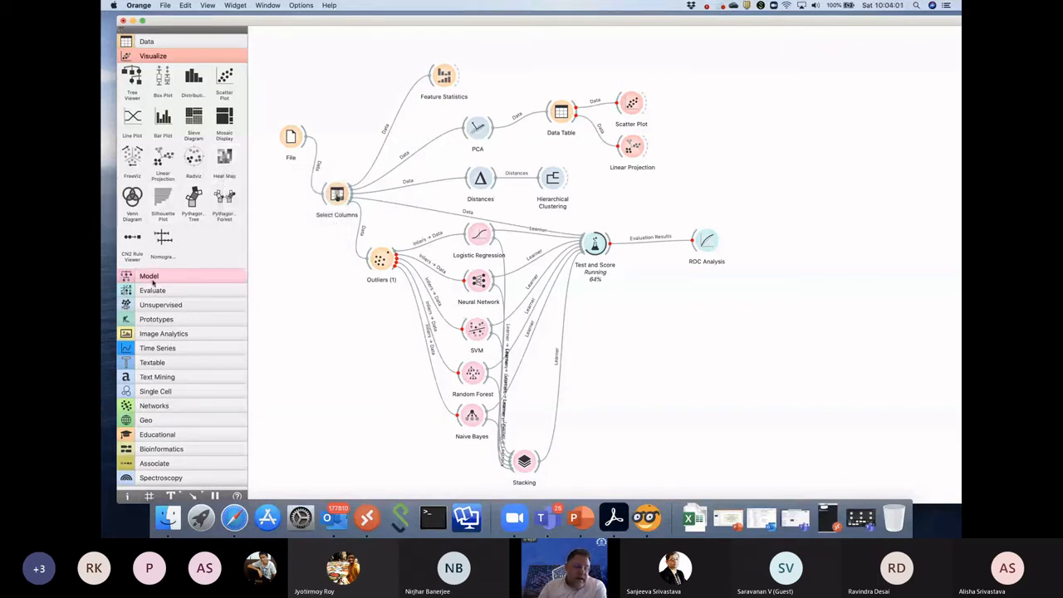
pyautogui.click(181, 277)
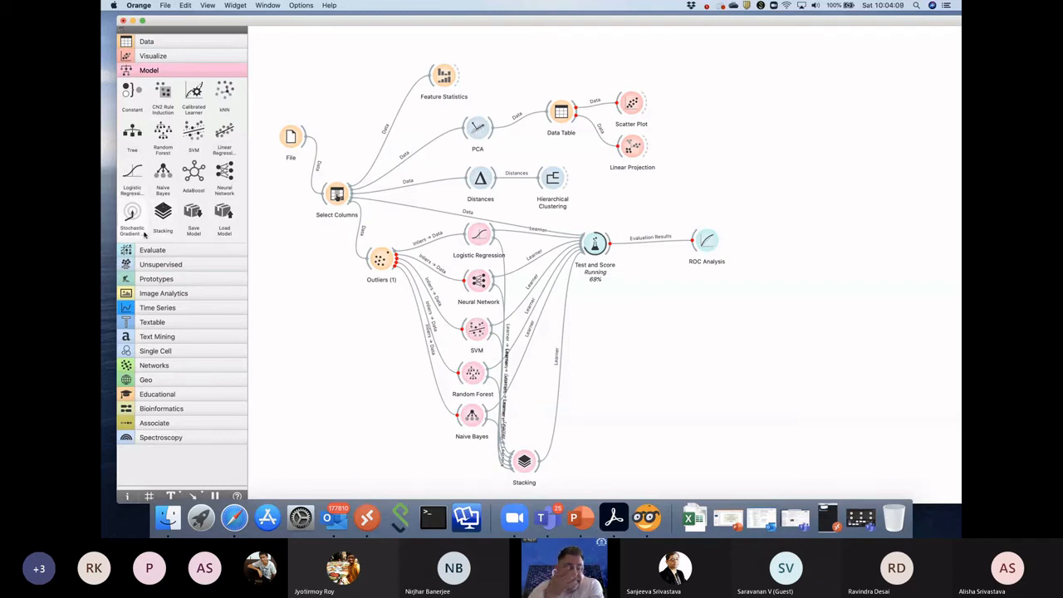
pyautogui.moveTo(144, 235)
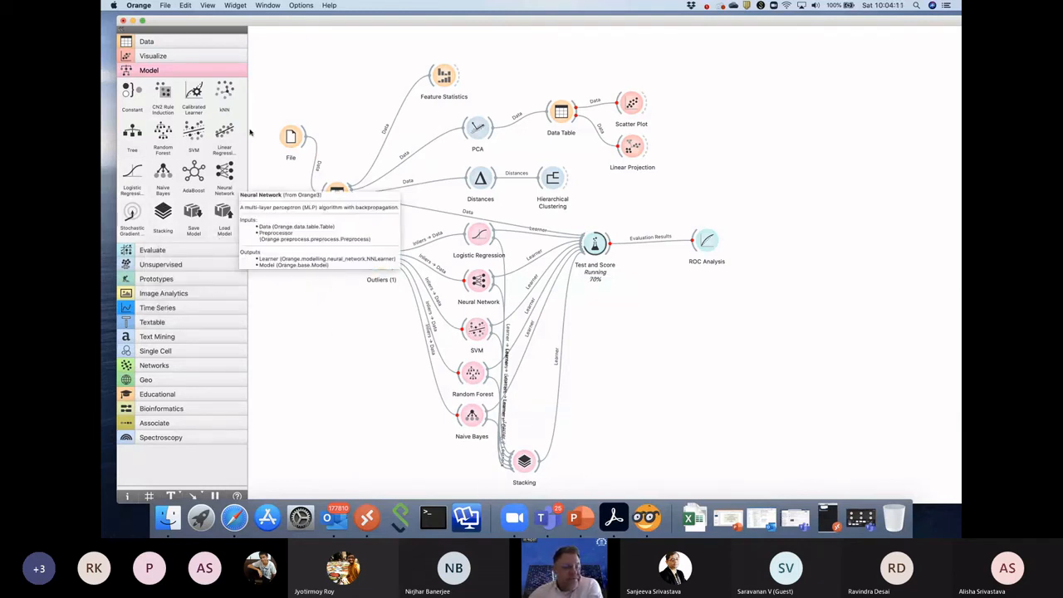
pyautogui.moveTo(163, 218)
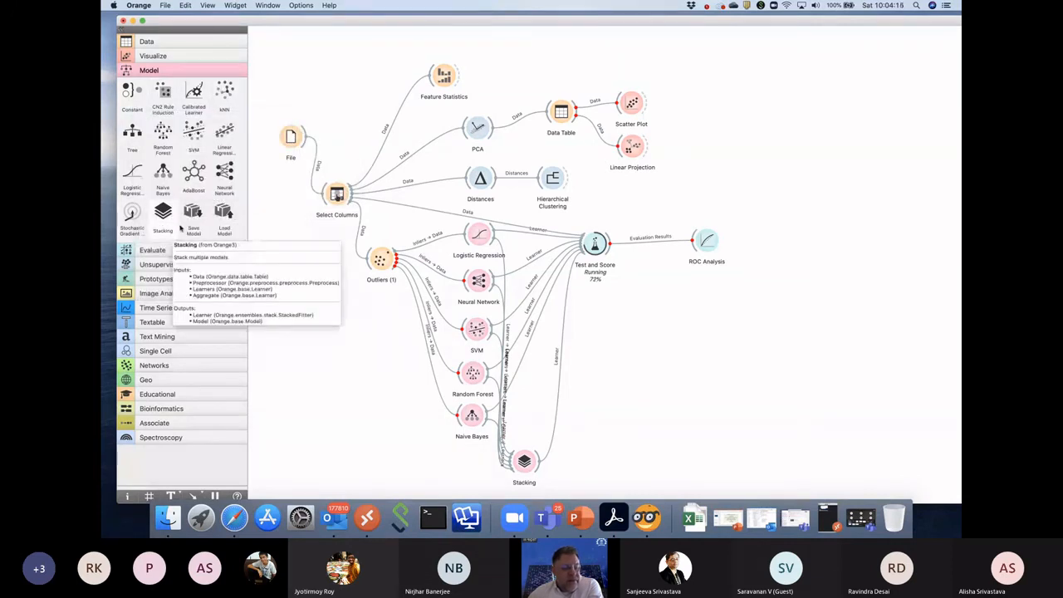
pyautogui.moveTo(196, 227)
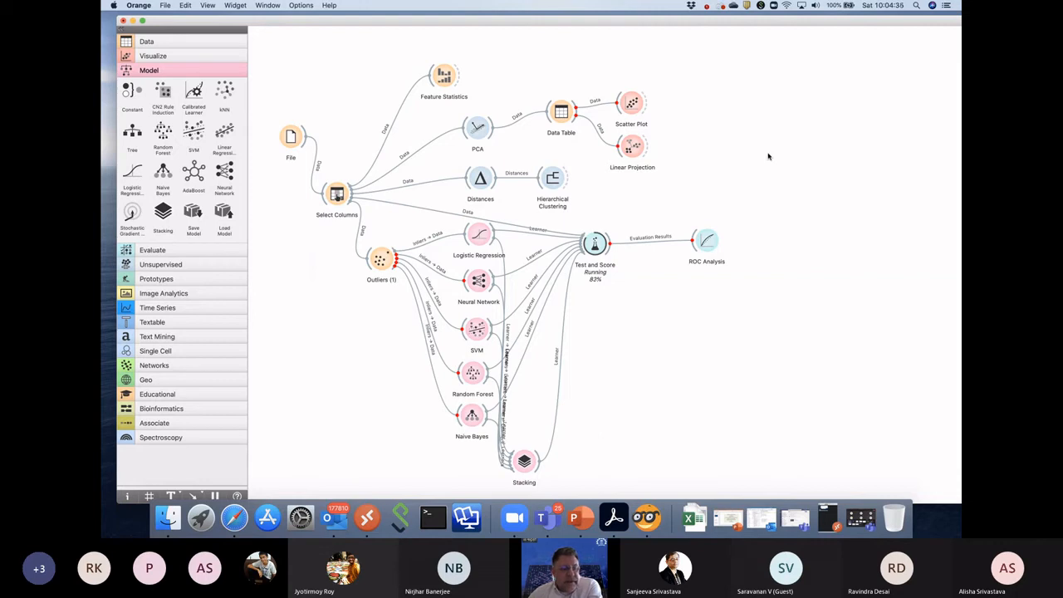
# Add a Confusion Matrix widget to the canvas just below ROC Analysis
pyautogui.click(191, 249)
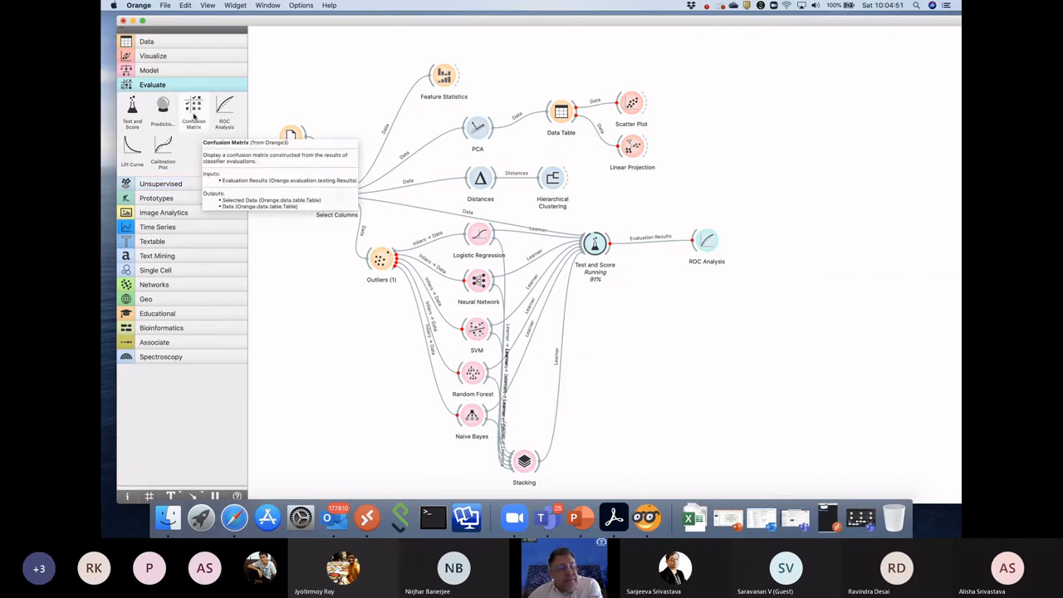
pyautogui.moveTo(193, 105); pyautogui.dragTo(701, 291)
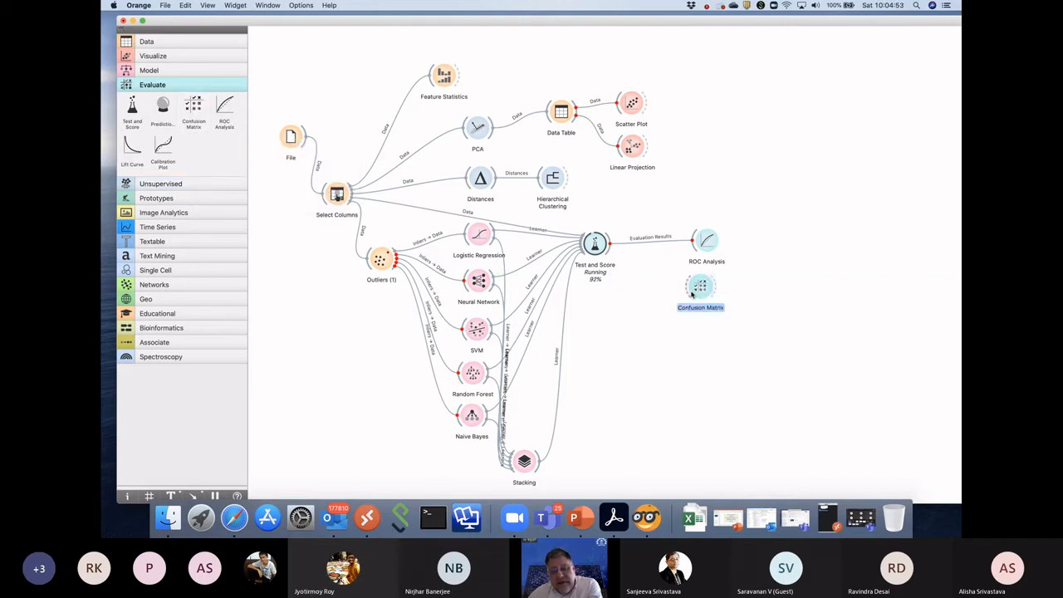
pyautogui.click(825, 130)
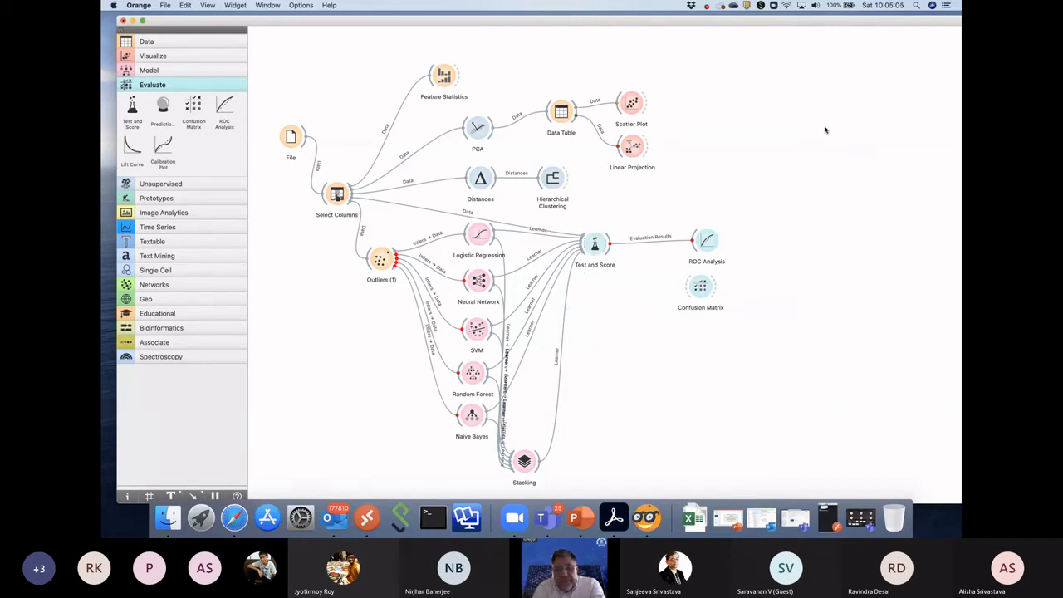
# Switch the Test and Score sampling method to Random sampling and review the recalculated evaluation results
pyautogui.doubleClick(603, 246)
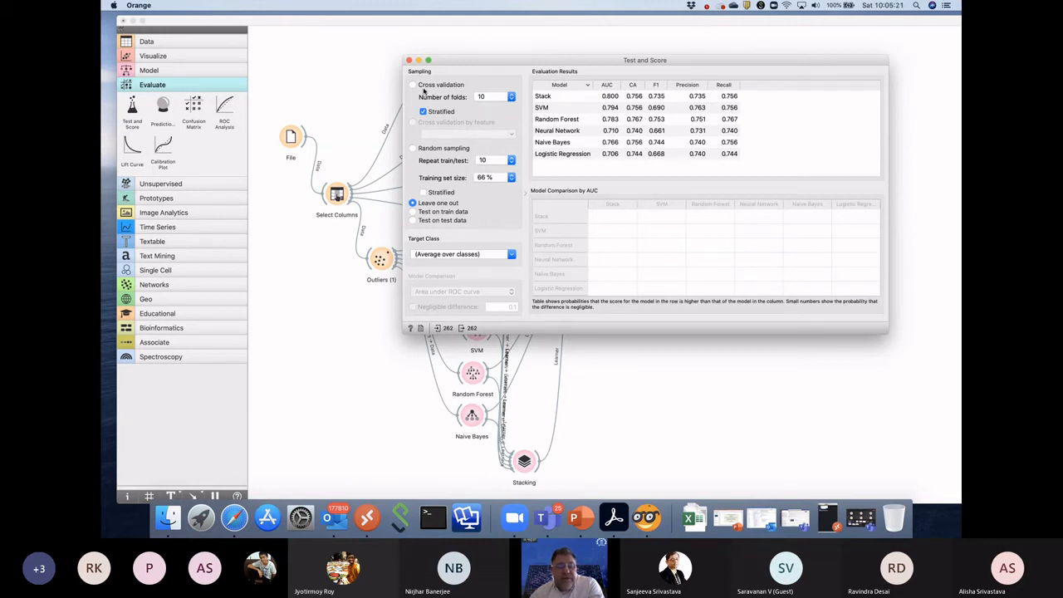
pyautogui.click(422, 149)
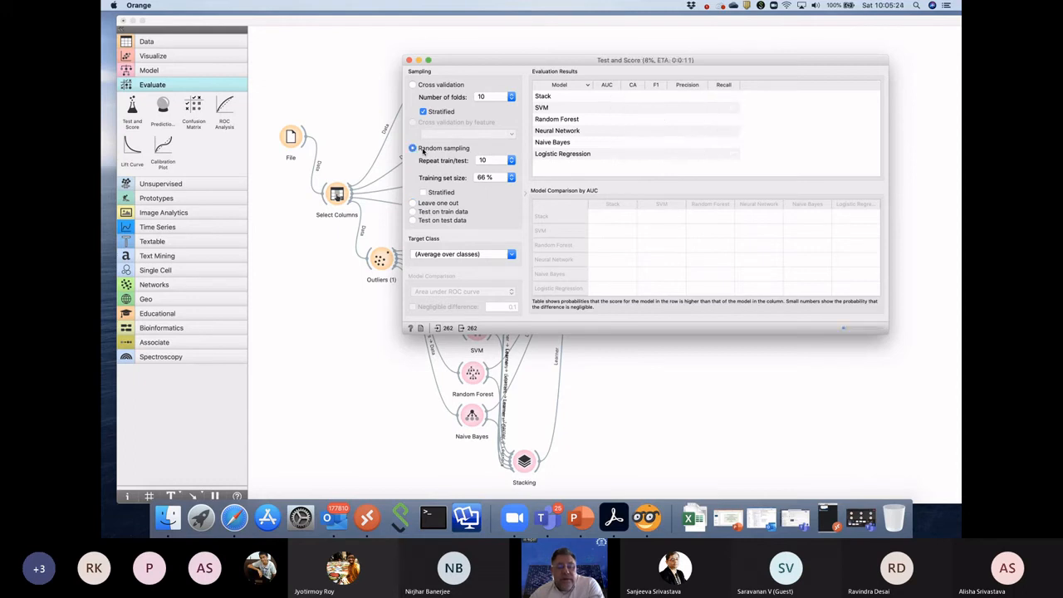
pyautogui.click(408, 61)
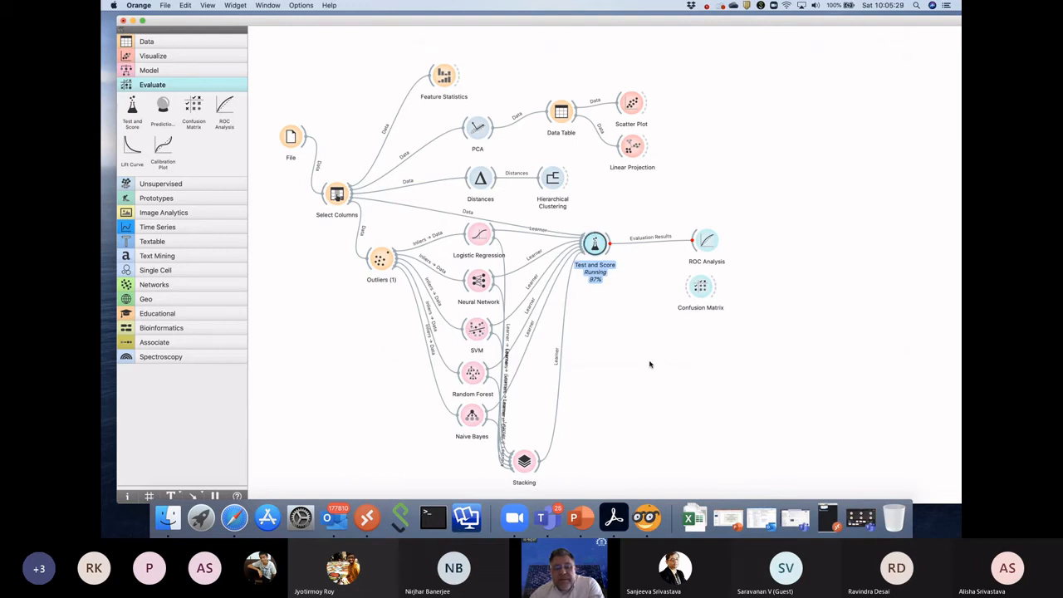
pyautogui.doubleClick(594, 255)
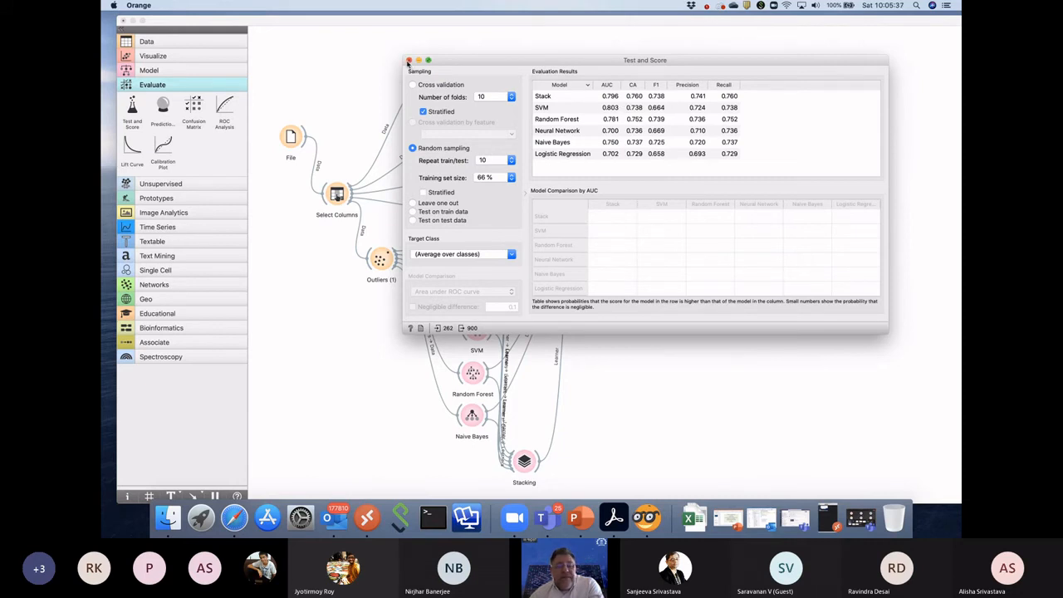
pyautogui.click(408, 61)
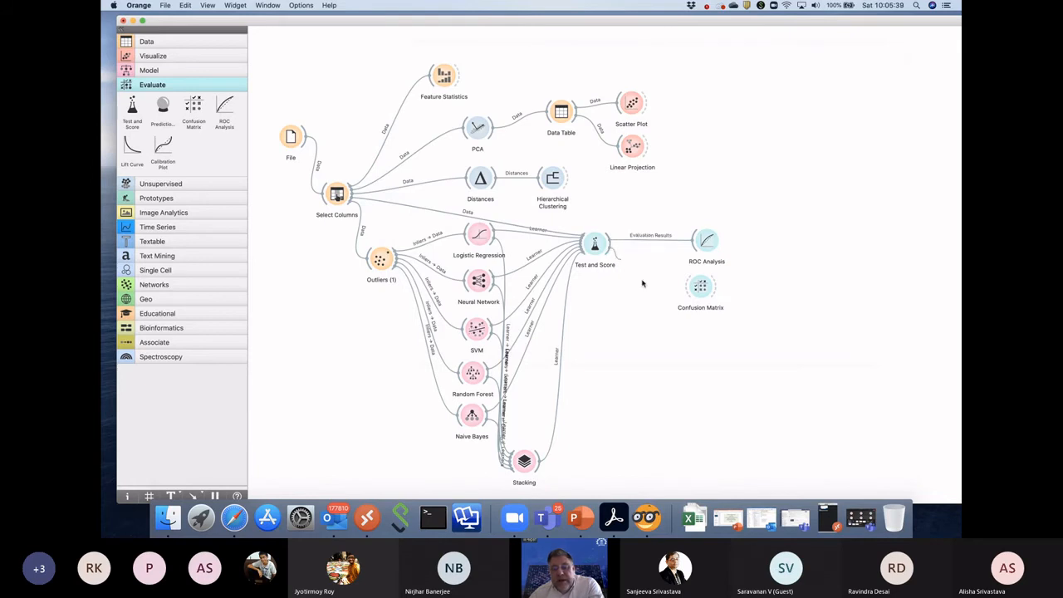
# Connect Test and Score to Confusion Matrix and select the Logistic Regression cell for actual 0, predicted 0
pyautogui.doubleClick(699, 287)
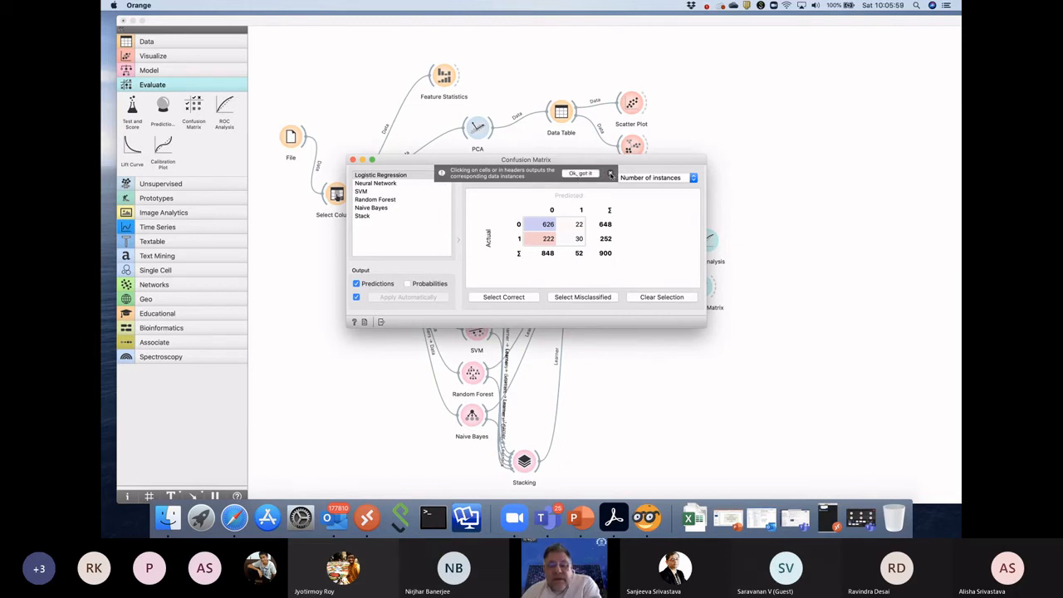
pyautogui.click(574, 174)
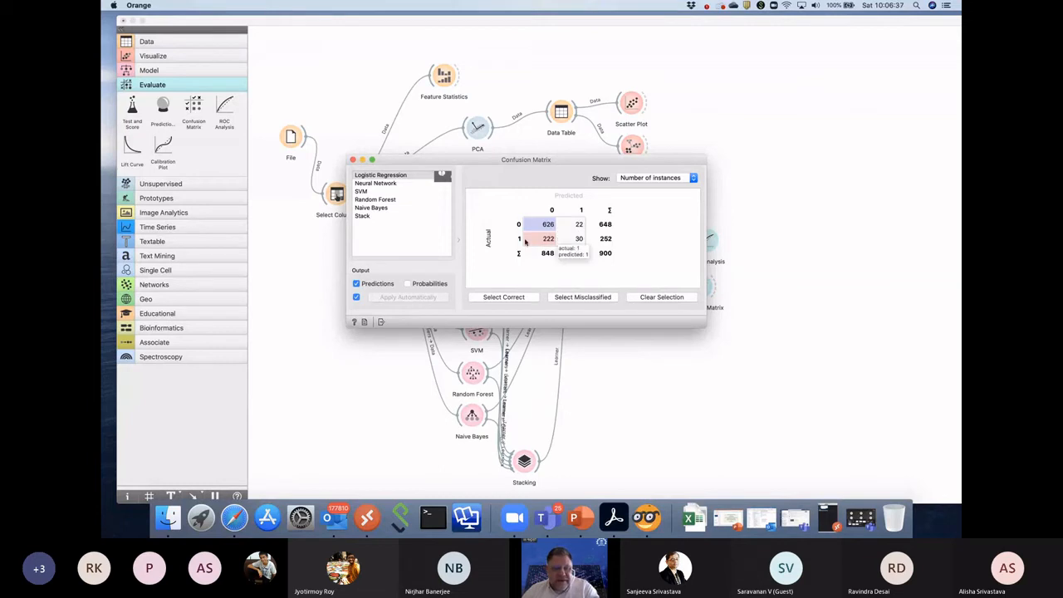
pyautogui.click(446, 175)
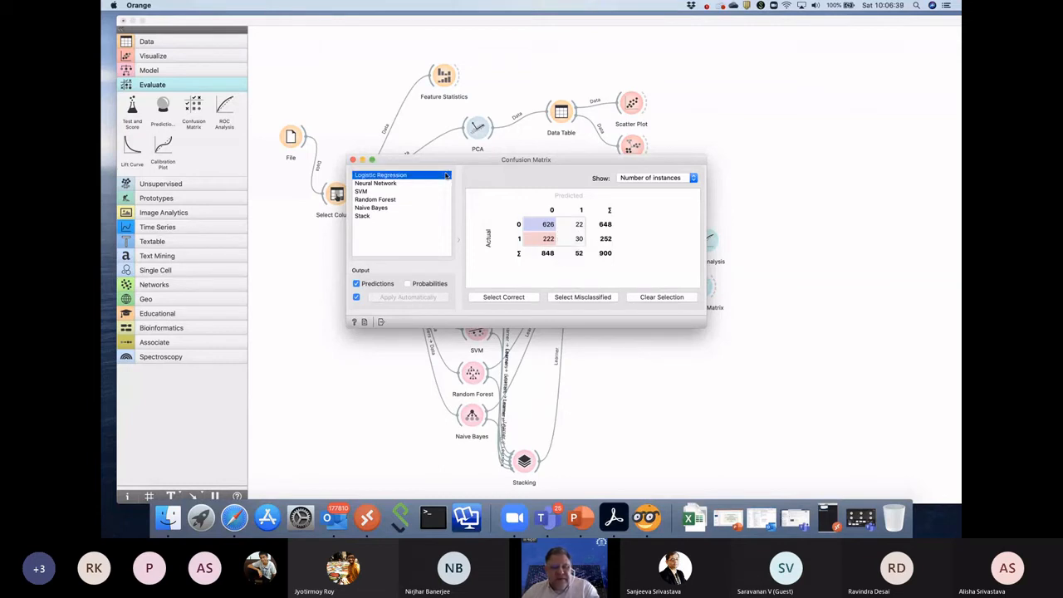
pyautogui.click(525, 170)
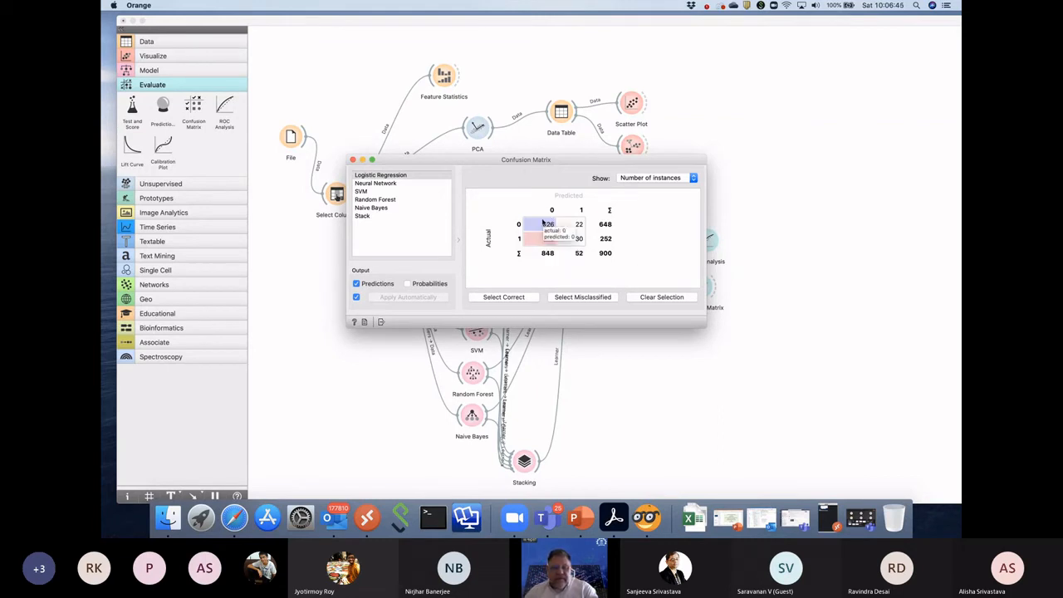
pyautogui.click(544, 226)
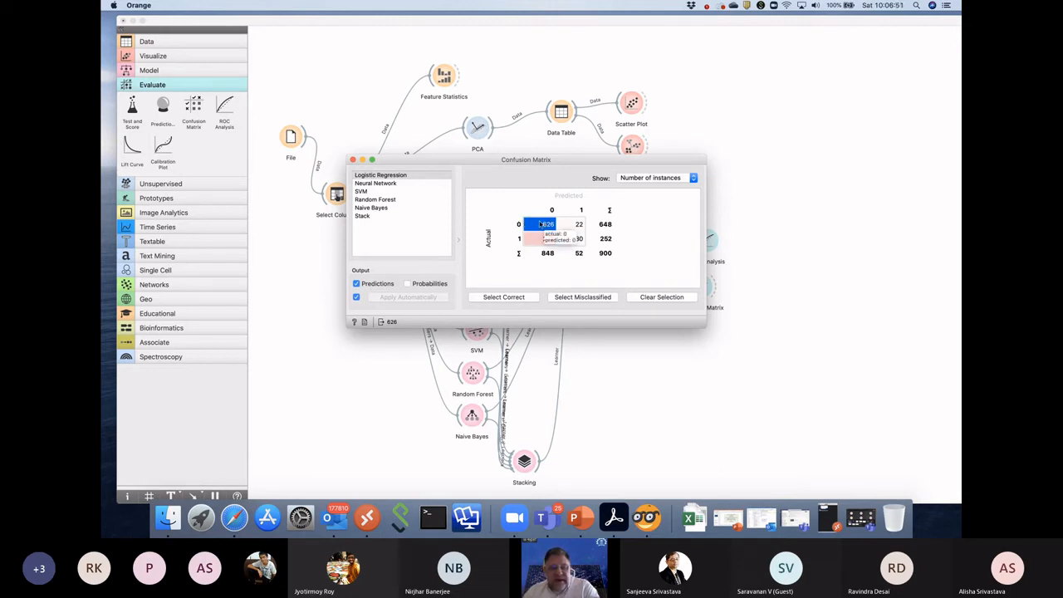
pyautogui.click(353, 159)
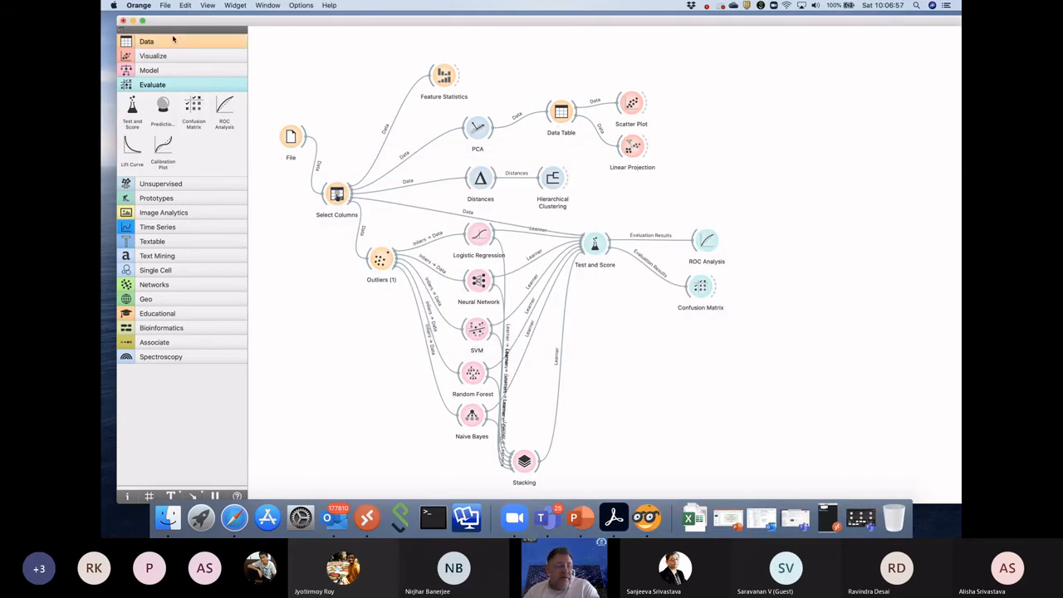
# Add a Data Table beside Confusion Matrix, fed by its Selected Data output, and check the link between them
pyautogui.click(203, 41)
pyautogui.moveTo(146, 111); pyautogui.dragTo(765, 281)
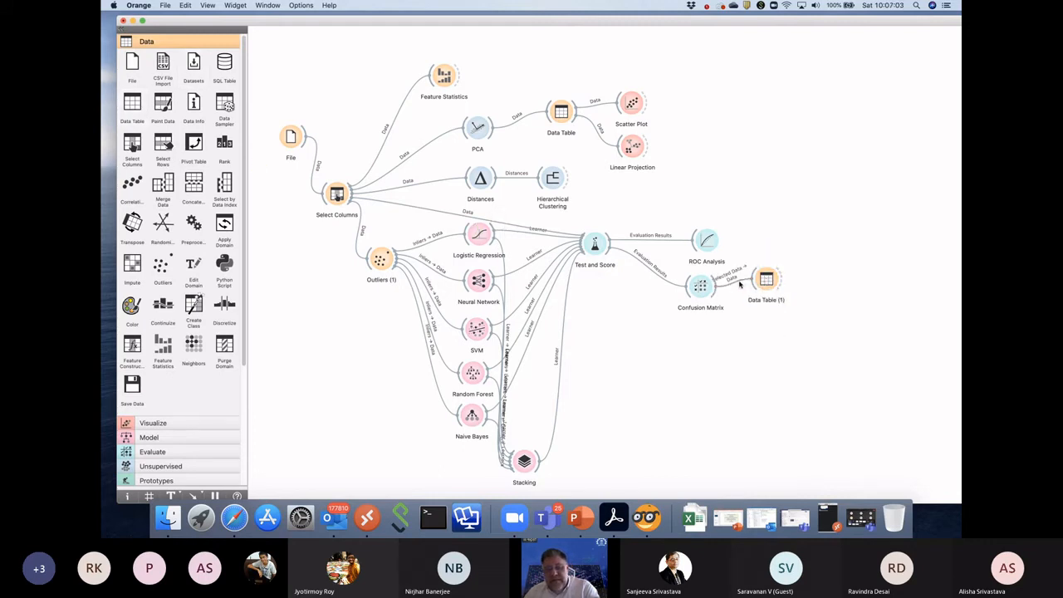
pyautogui.doubleClick(739, 285)
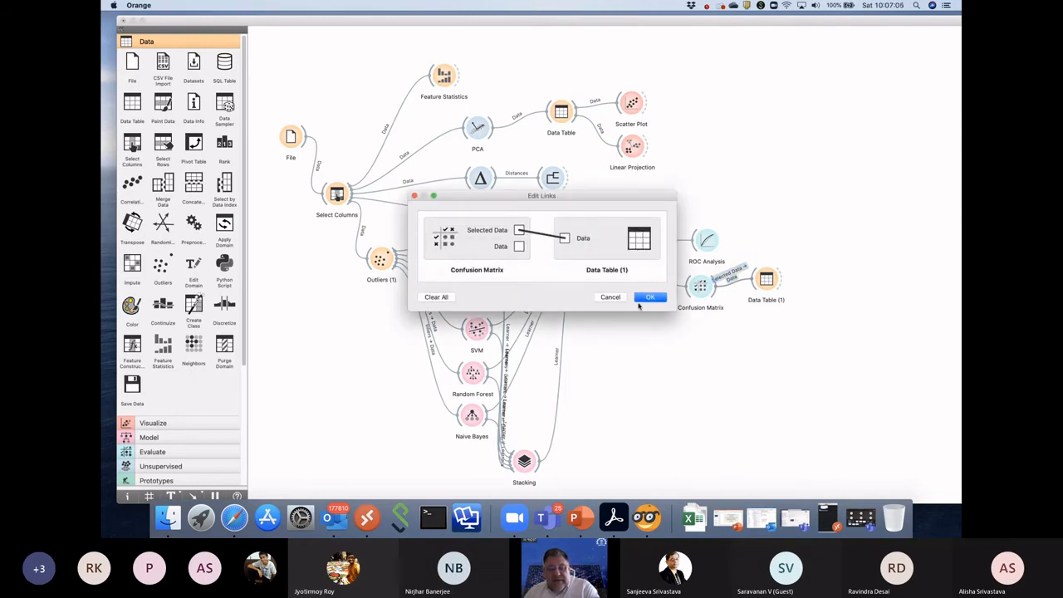
pyautogui.click(641, 299)
# Open Data Table (1) and examine the rows passed on from the selected confusion matrix cell
pyautogui.doubleClick(777, 282)
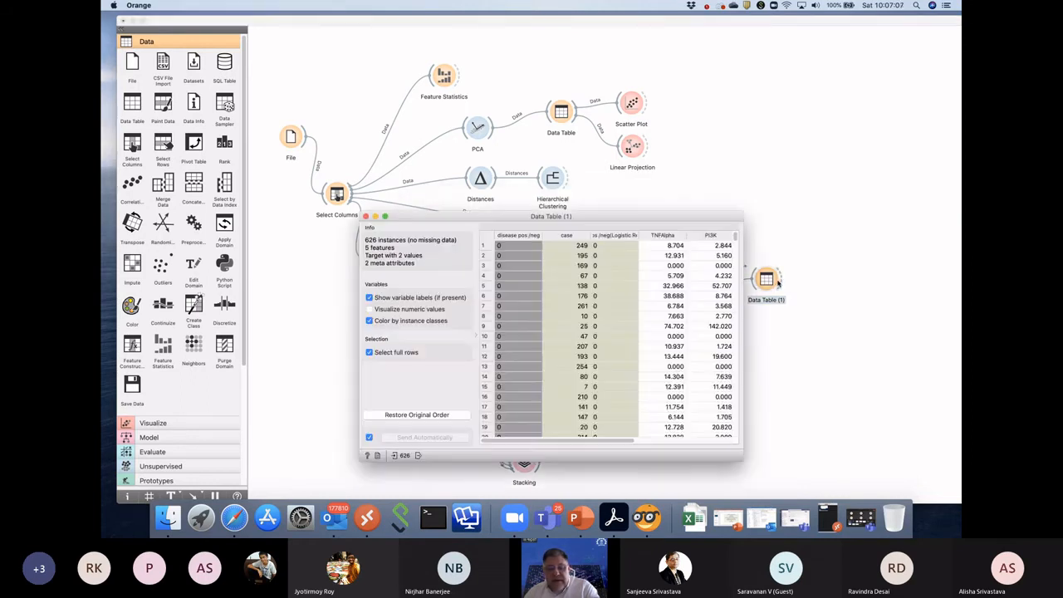
pyautogui.scroll(-20, 633, 294)
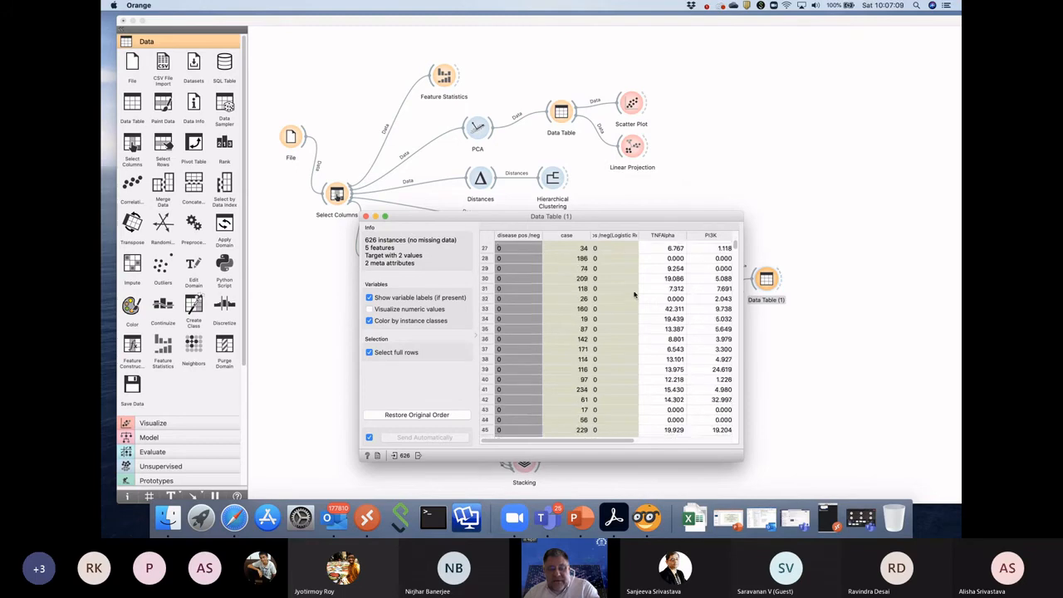
pyautogui.scroll(-20, 634, 294)
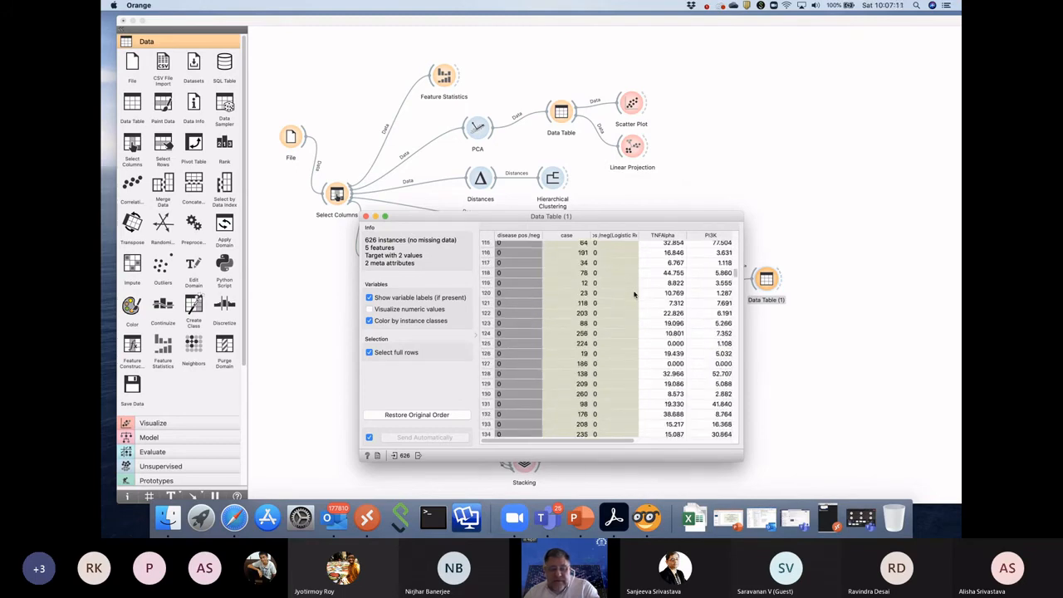
pyautogui.scroll(-20, 634, 294)
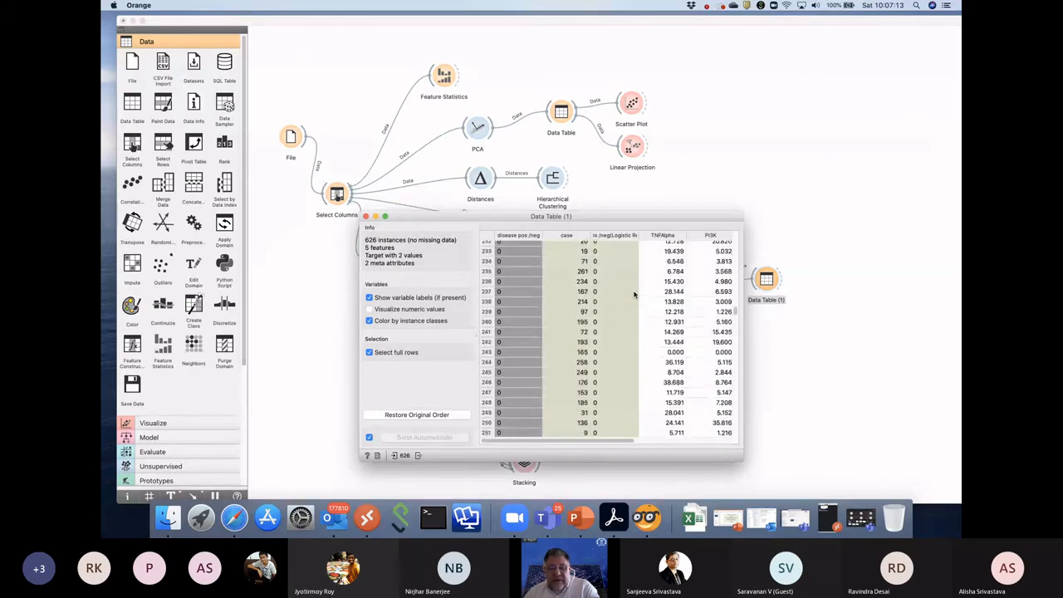
# Look through the remaining rows of Data Table (1) for the selected confusion matrix cell and close the table
pyautogui.scroll(-20, 634, 293)
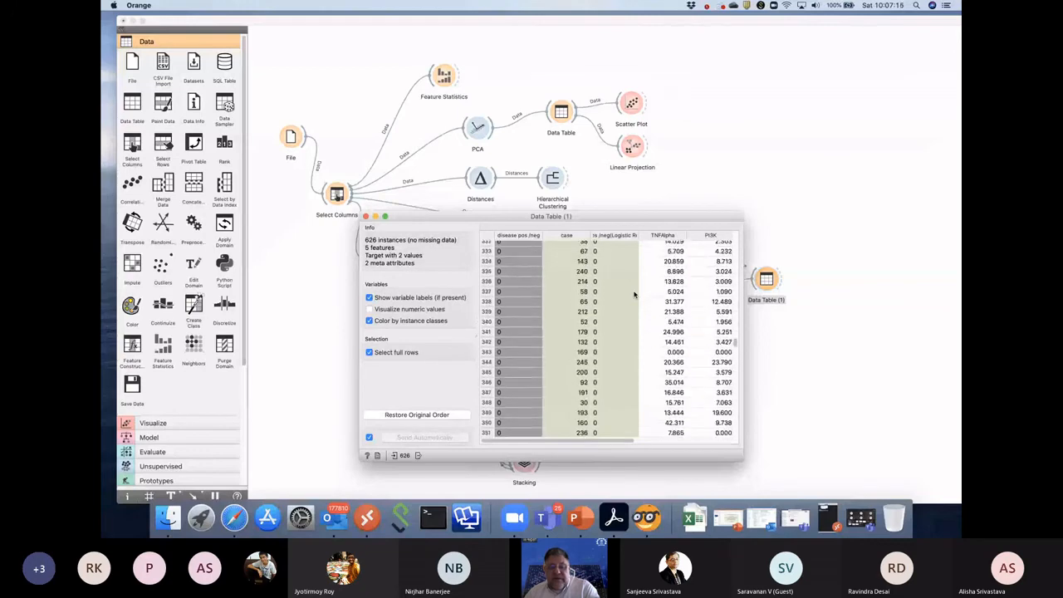
pyautogui.scroll(-20, 634, 294)
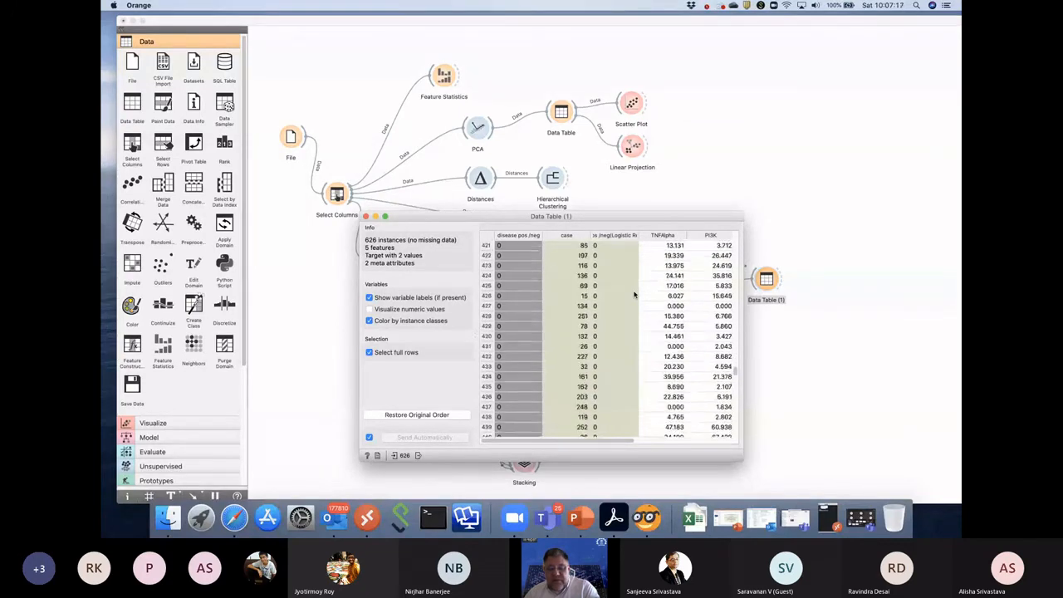
pyautogui.scroll(-20, 633, 294)
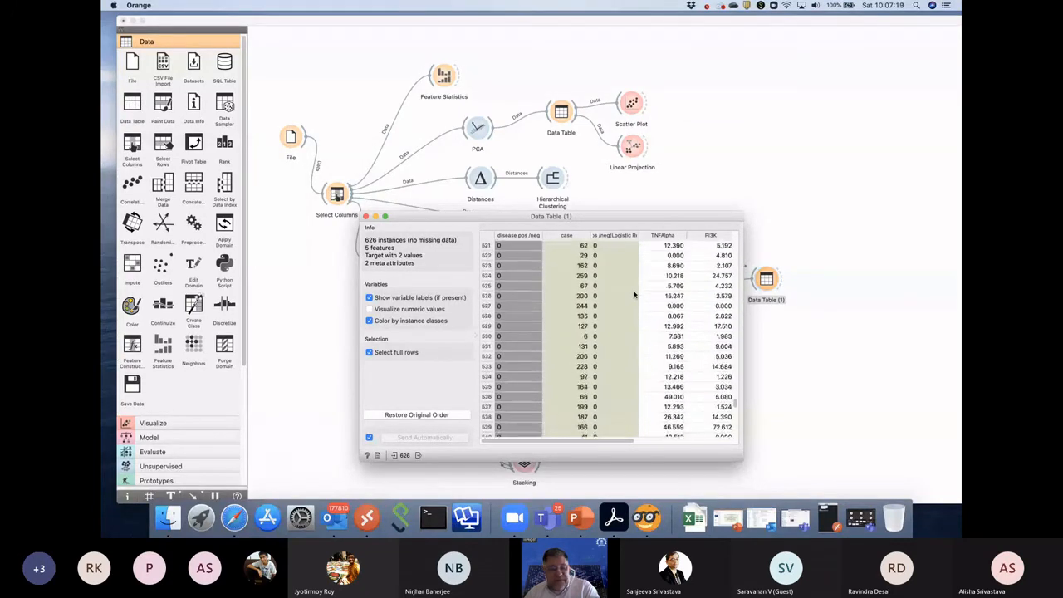
pyautogui.scroll(17, 634, 294)
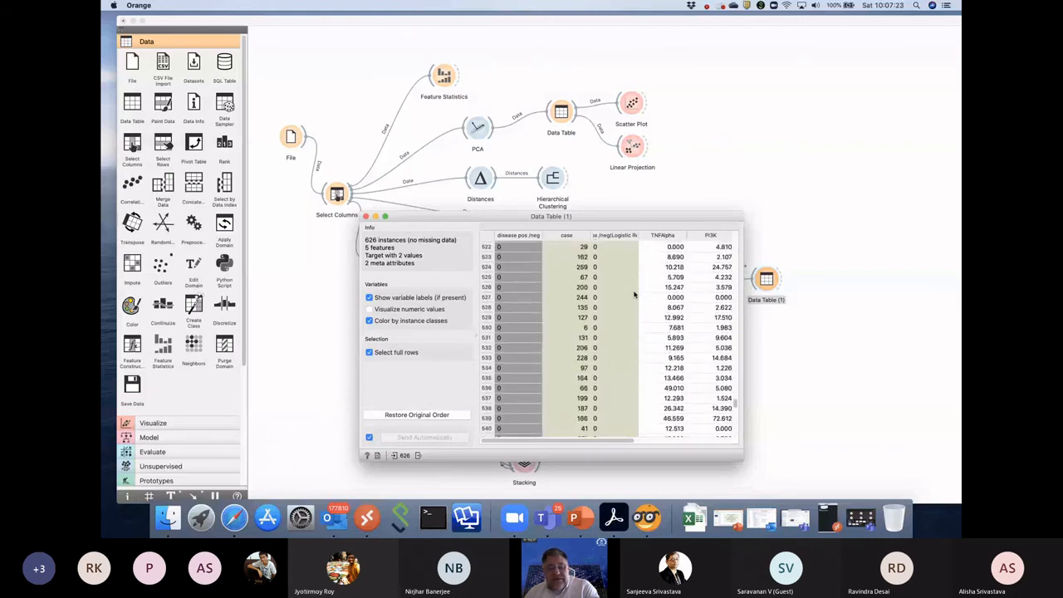
pyautogui.click(365, 216)
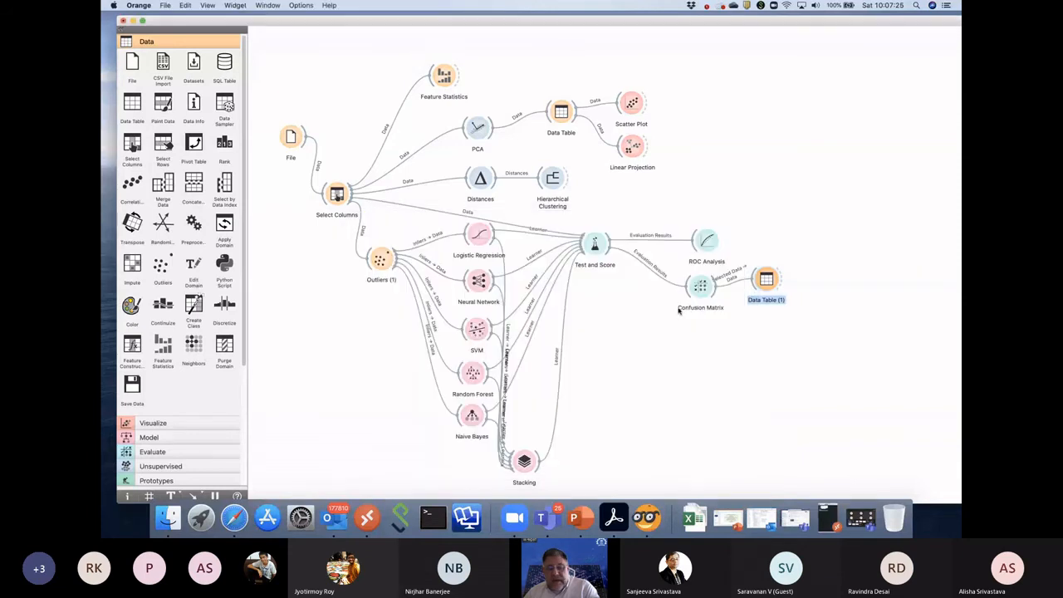
# In Confusion Matrix, select the Logistic Regression cell for actual 1, predicted 0
pyautogui.doubleClick(710, 287)
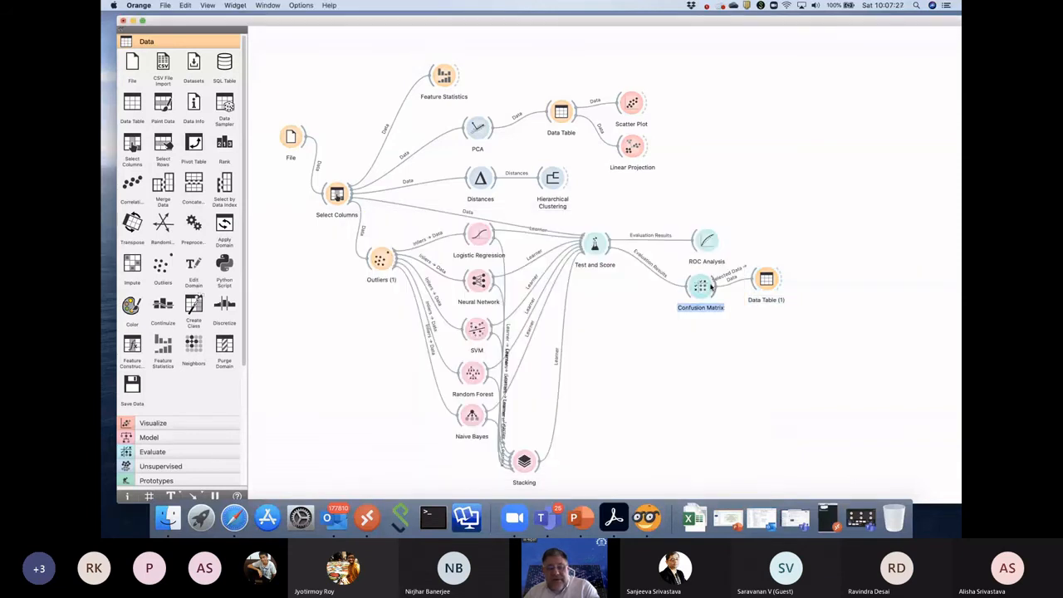
pyautogui.doubleClick(704, 288)
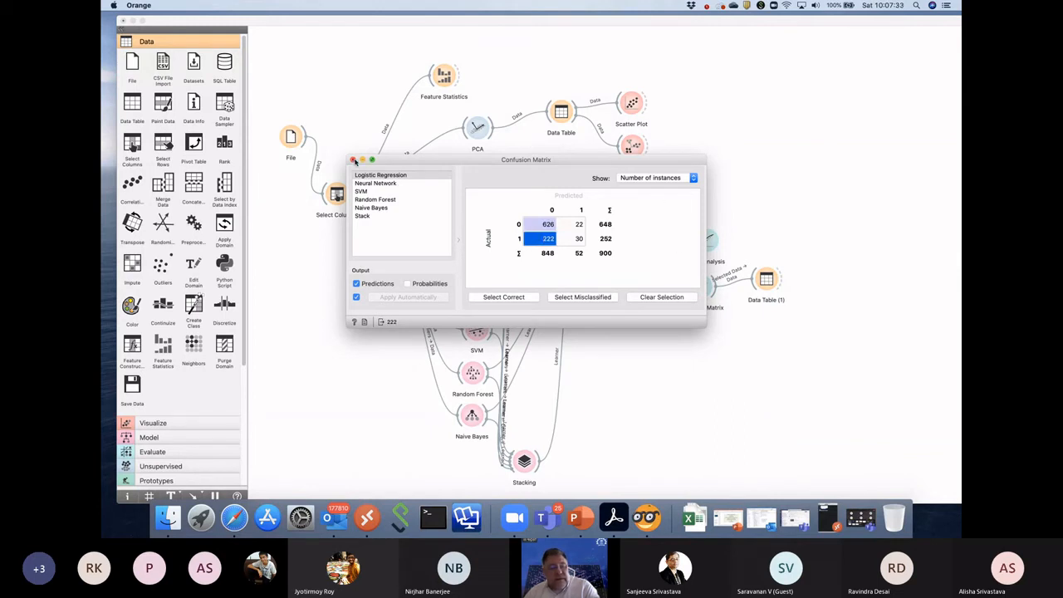
pyautogui.click(353, 160)
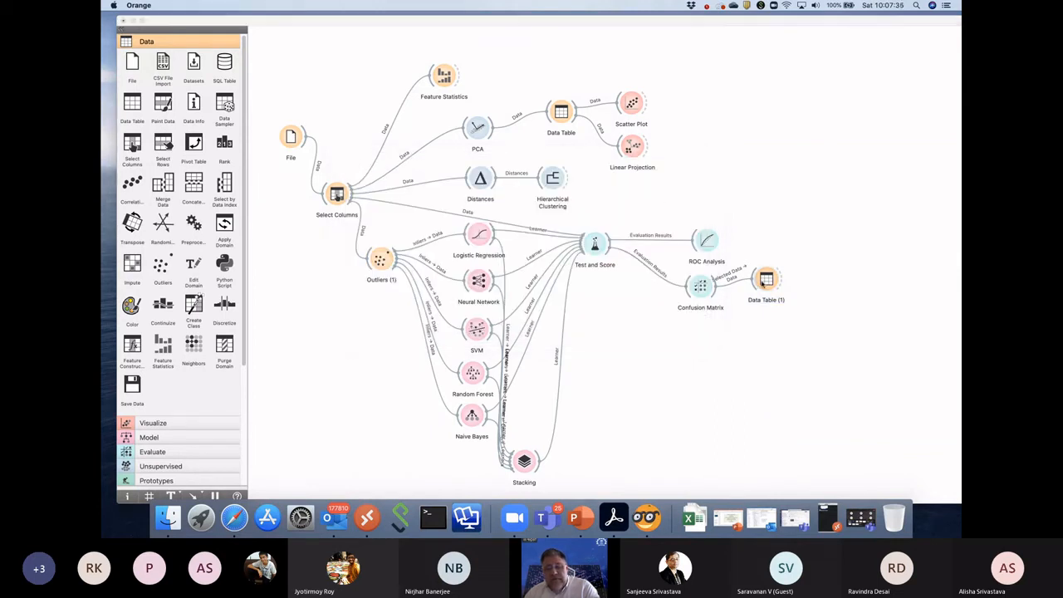
# Open Data Table (1), examine the misclassified rows passed on from Confusion Matrix, and close it
pyautogui.doubleClick(762, 283)
pyautogui.scroll(-20, 568, 284)
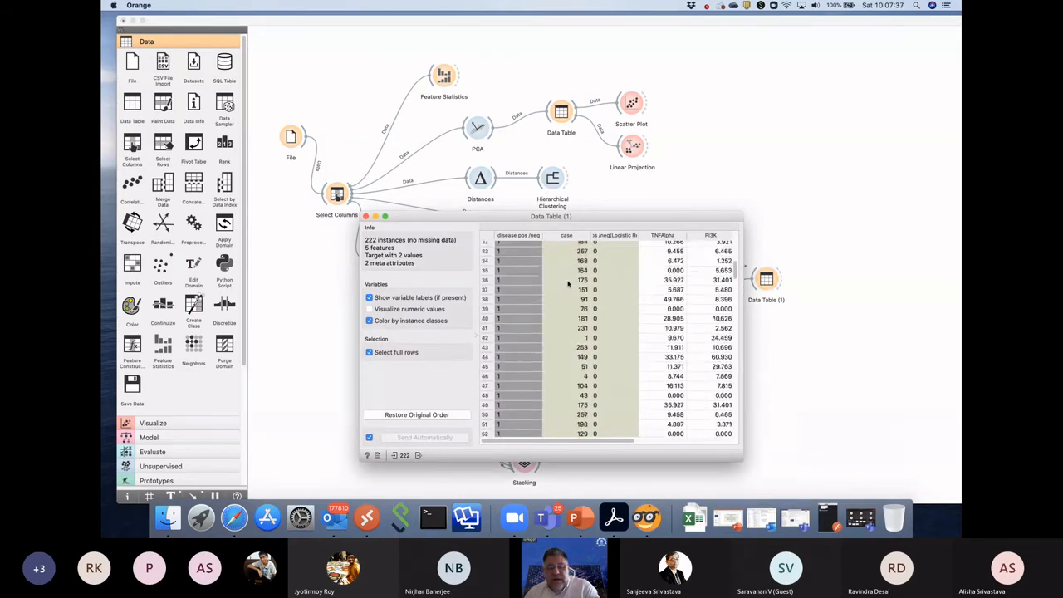
pyautogui.scroll(5, 568, 284)
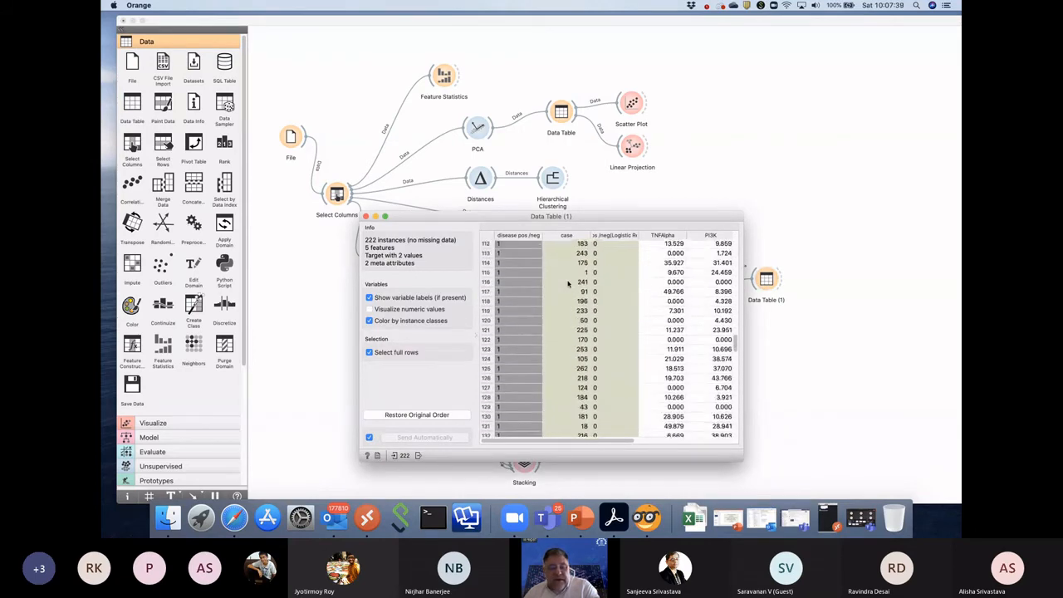
pyautogui.scroll(20, 568, 284)
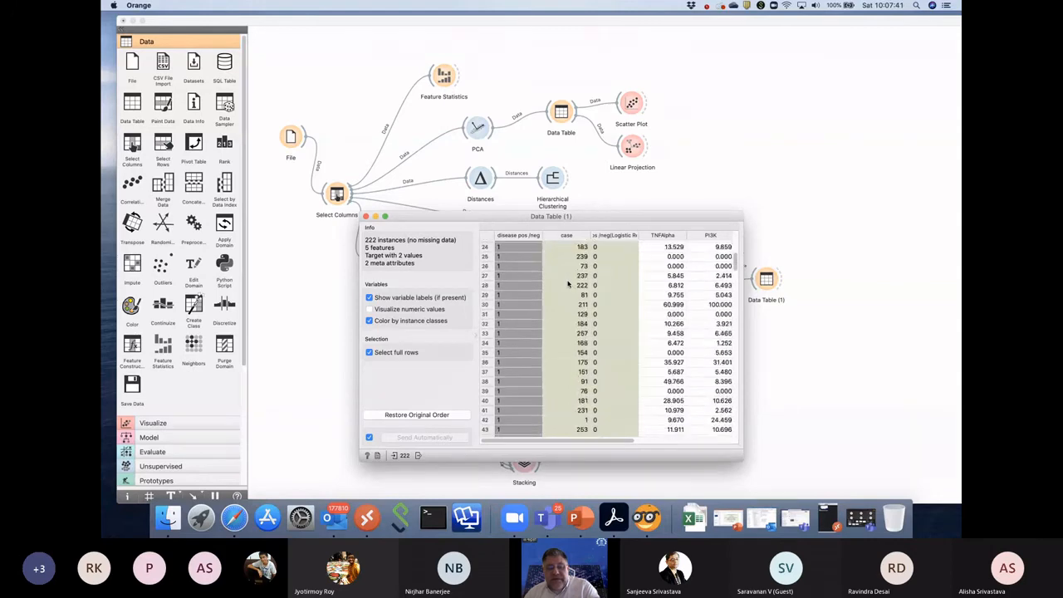
pyautogui.scroll(-20, 568, 284)
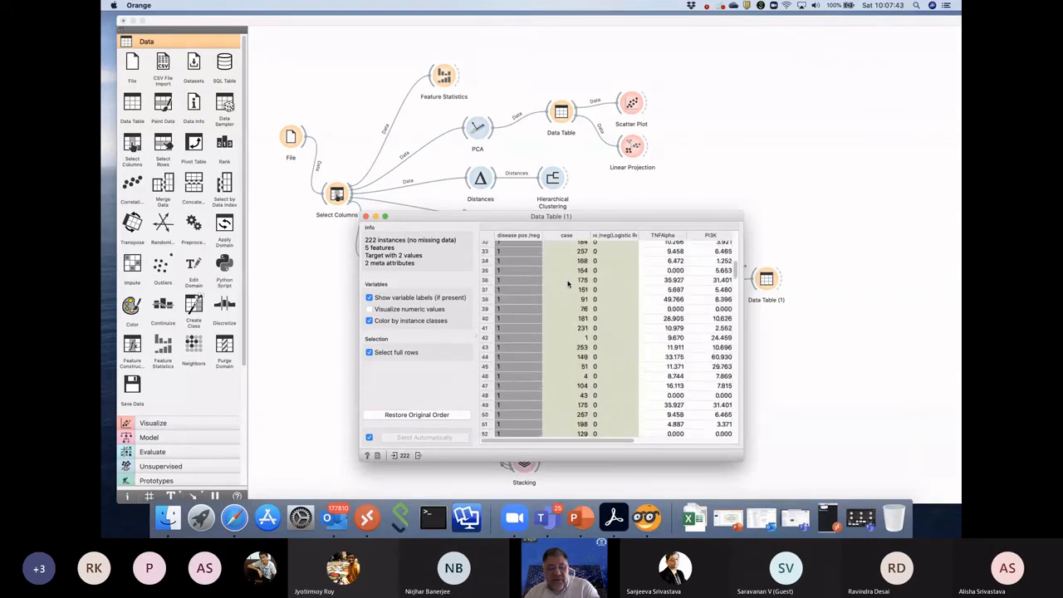
pyautogui.scroll(-14, 568, 284)
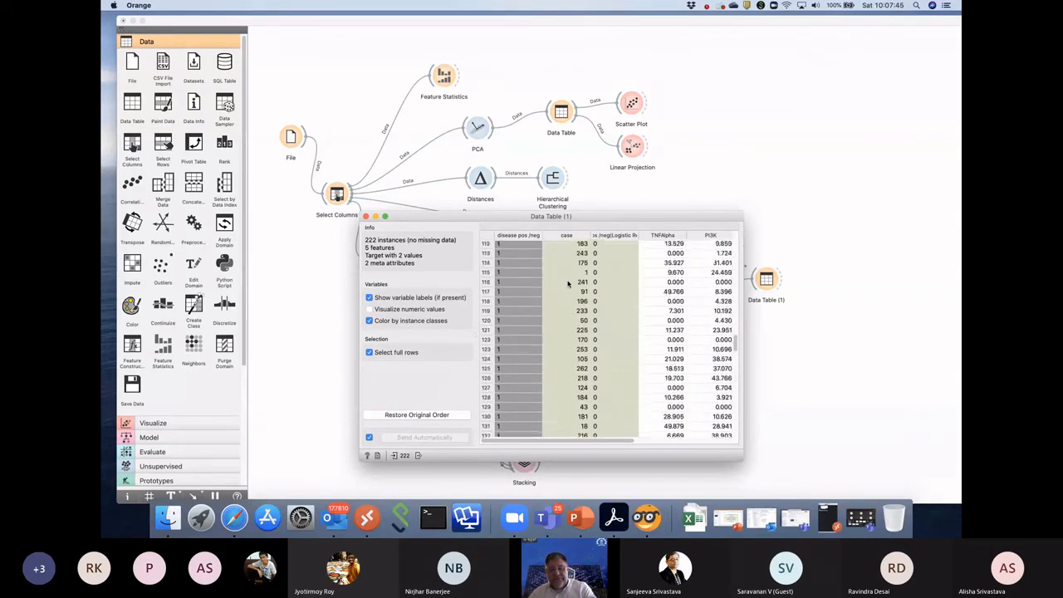
pyautogui.click(365, 216)
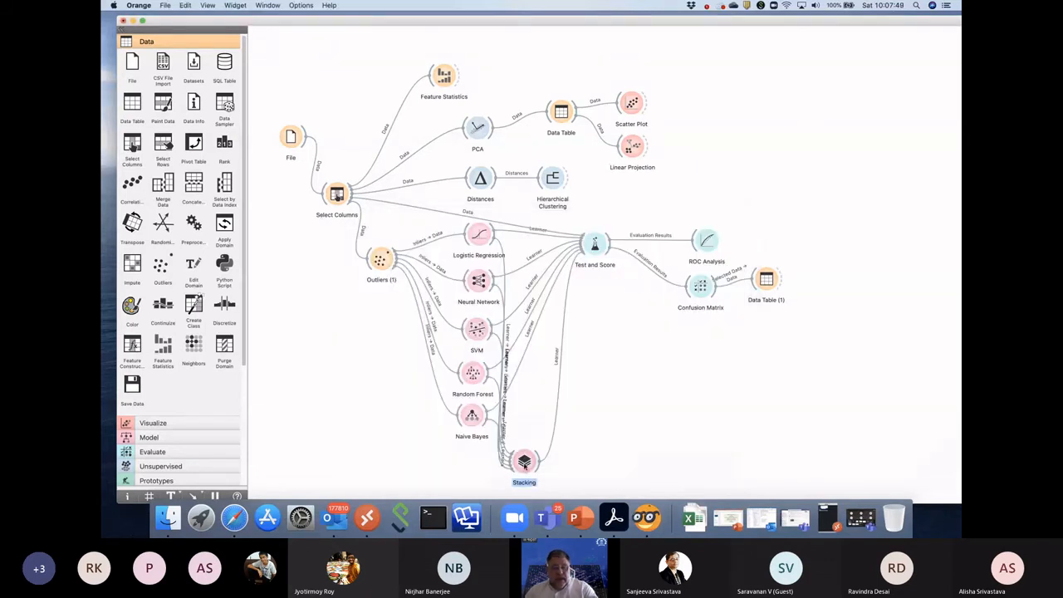
# Reposition the Stacking widget to the right of Naive Bayes so its learner links are spread apart
pyautogui.moveTo(524, 461); pyautogui.dragTo(581, 420)
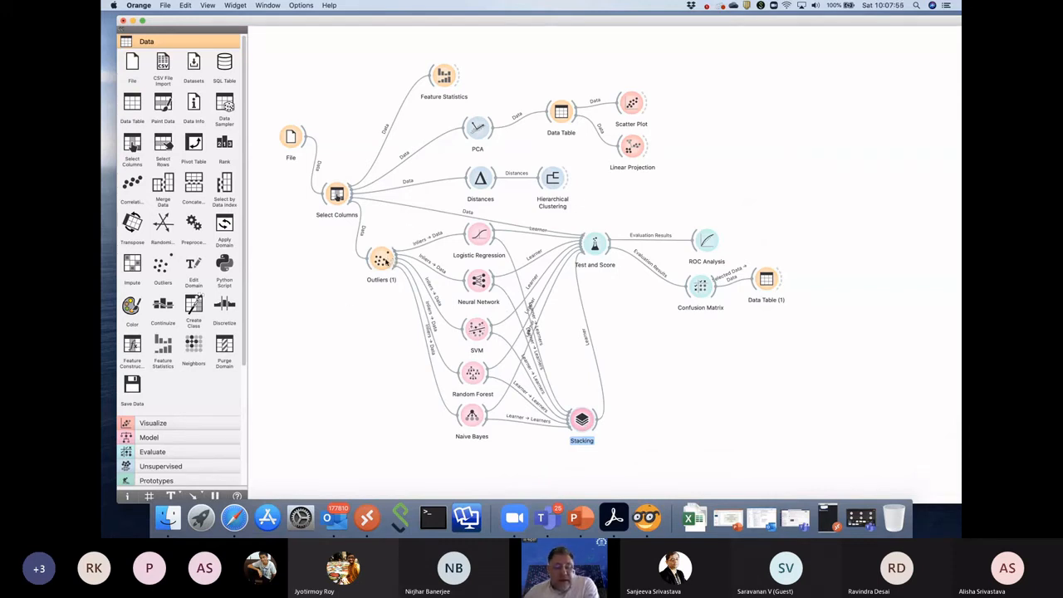
pyautogui.moveTo(385, 262)
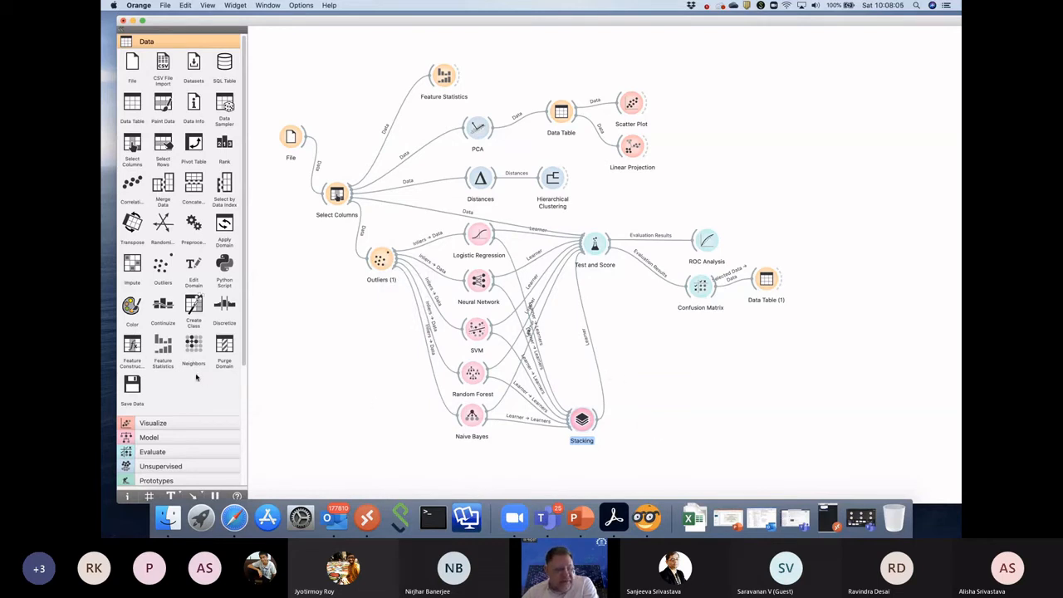
# Look through the Visualize, Model, Evaluate, Unsupervised, Prototypes, Image Analytics, Time Series, Textable and Text Mining widget categories
pyautogui.scroll(-3, 196, 378)
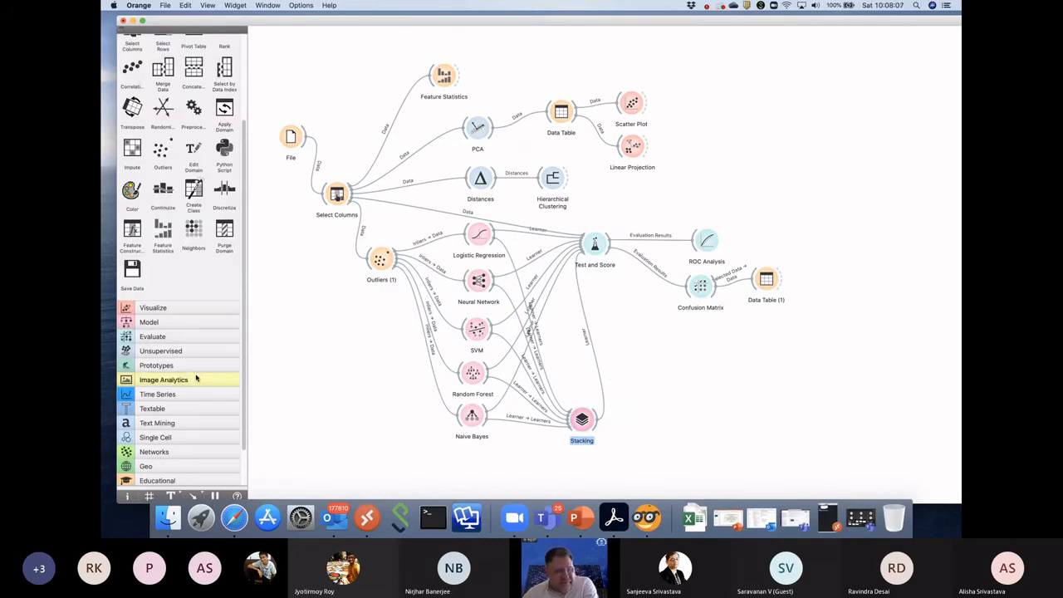
pyautogui.click(202, 312)
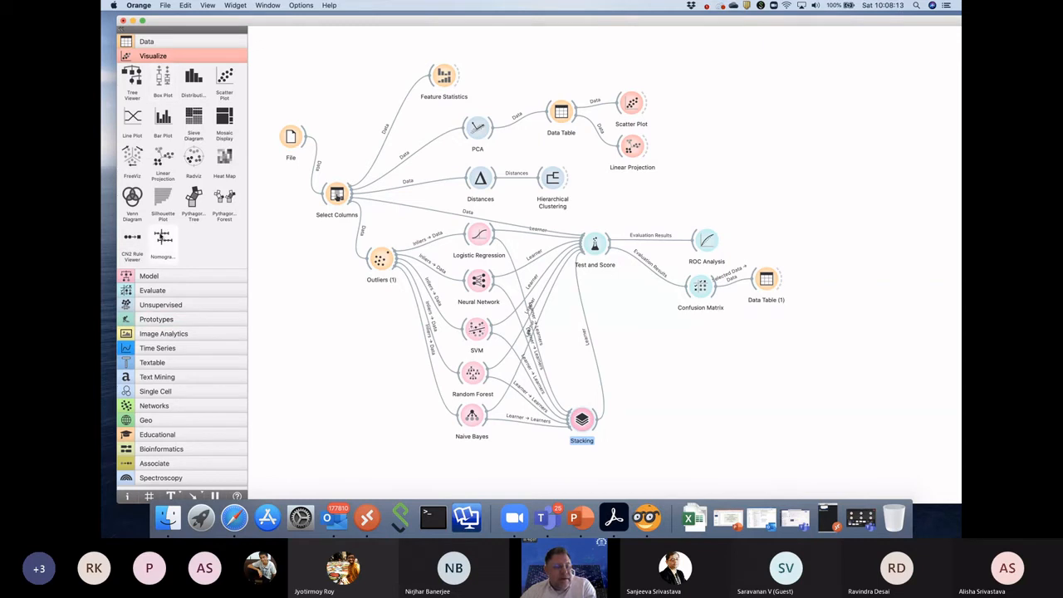
pyautogui.click(171, 278)
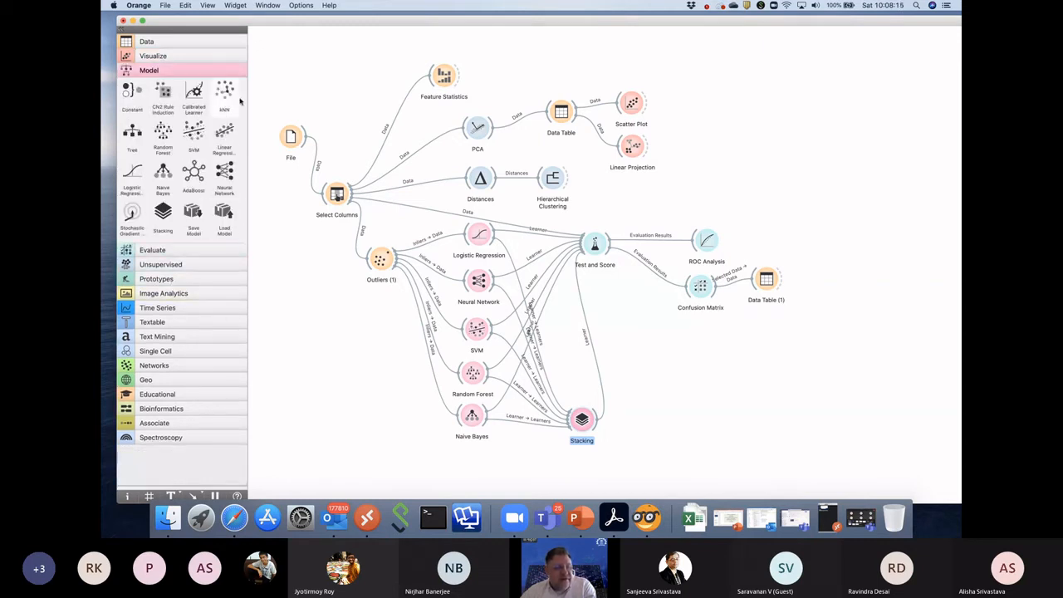
pyautogui.click(176, 253)
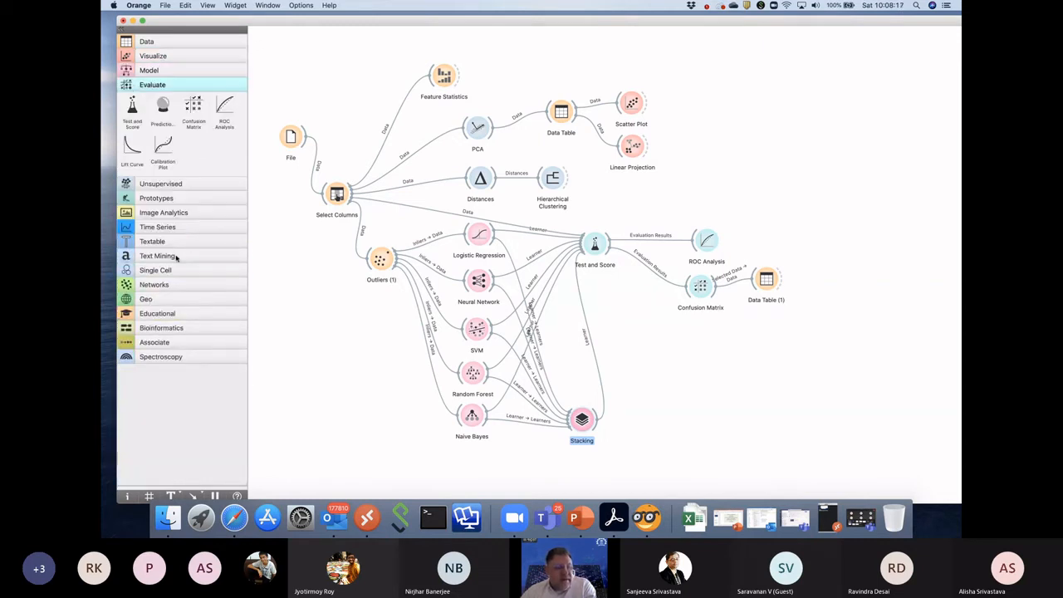
pyautogui.click(208, 184)
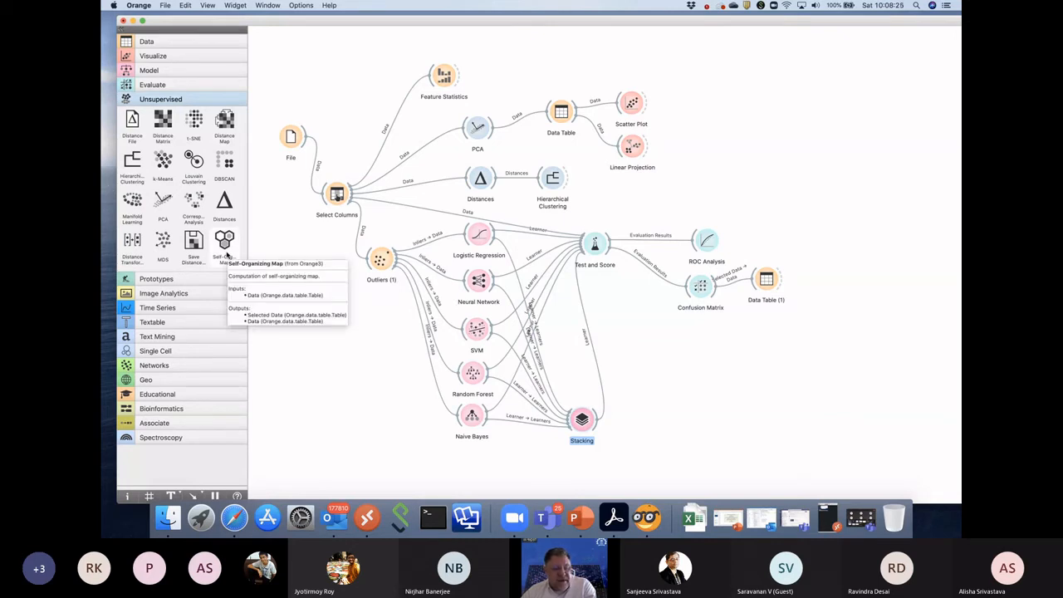
pyautogui.click(192, 279)
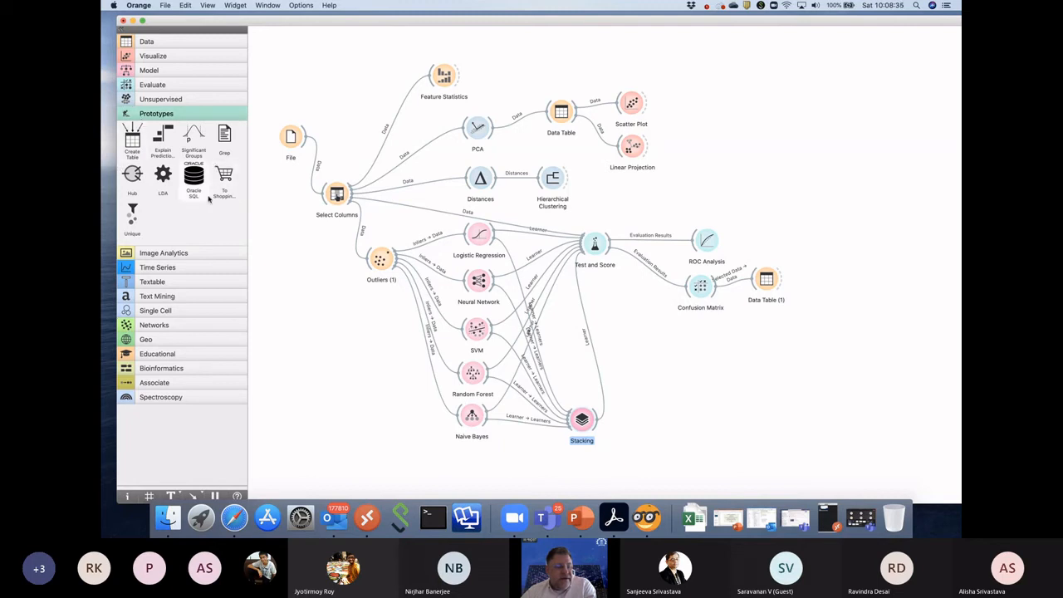
pyautogui.click(193, 259)
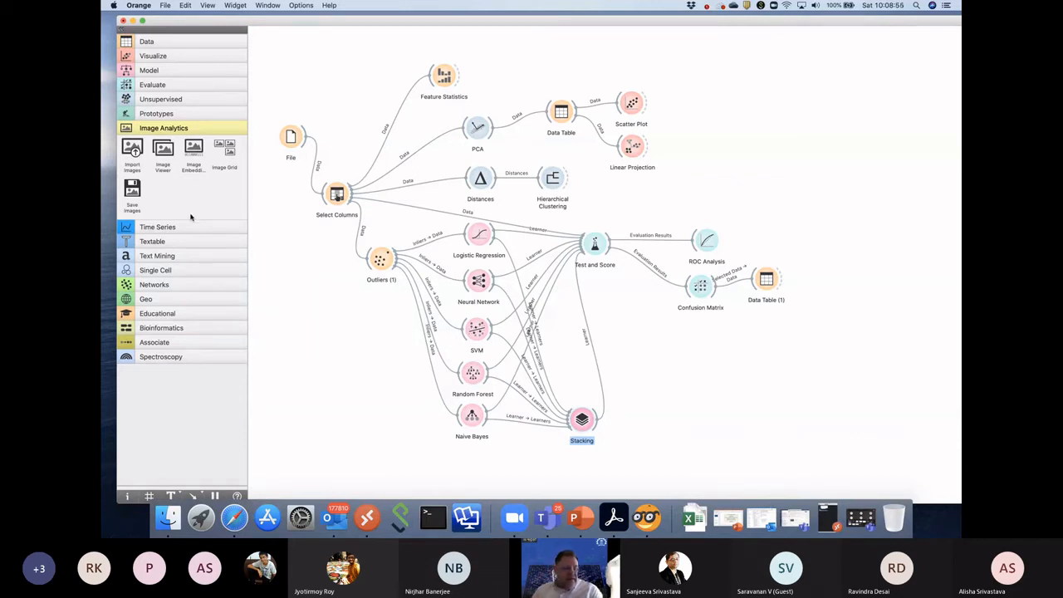
pyautogui.click(190, 227)
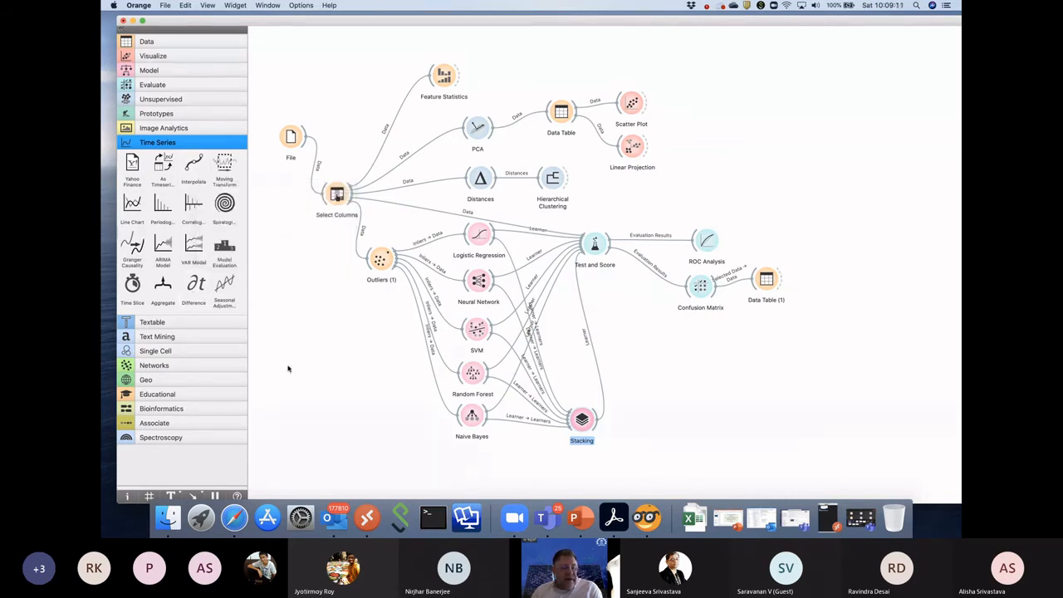
pyautogui.click(165, 322)
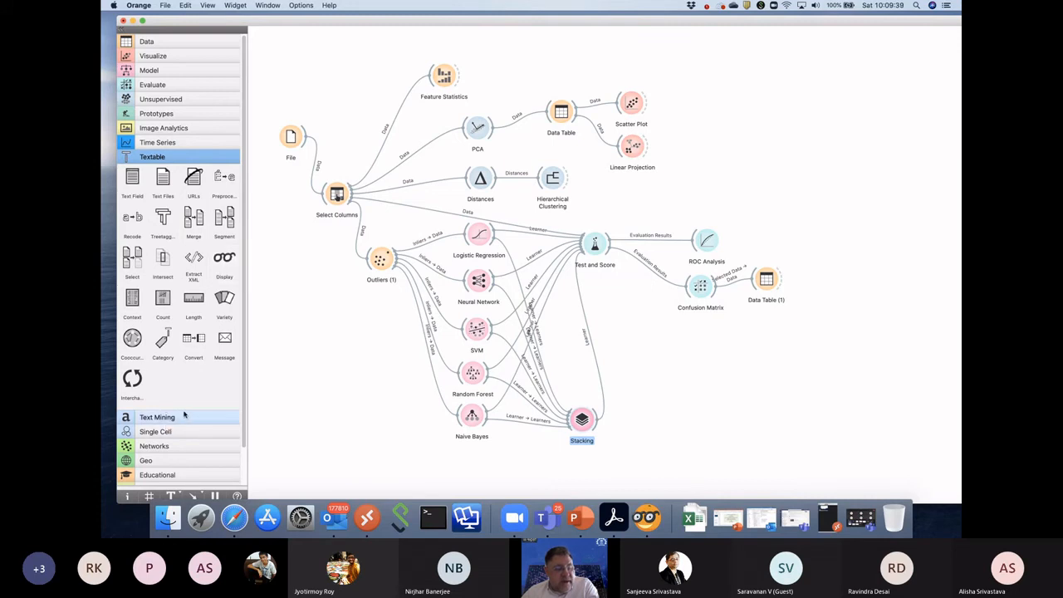
pyautogui.click(184, 415)
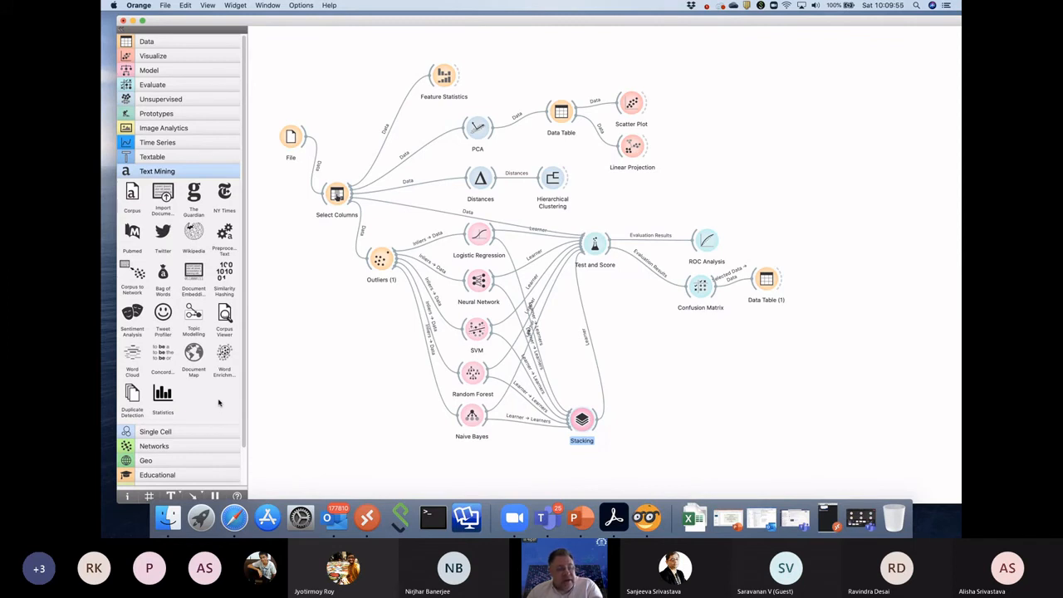
pyautogui.moveTo(224, 318)
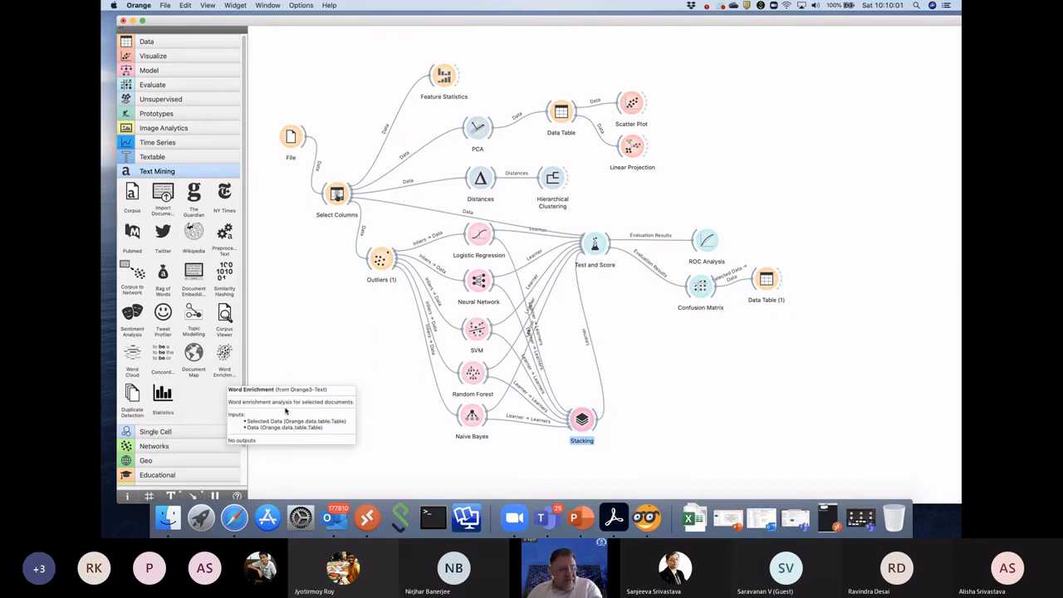
# Add a Single Cell Datasets widget to the right of Data Table (1) and browse its list of available datasets
pyautogui.click(188, 431)
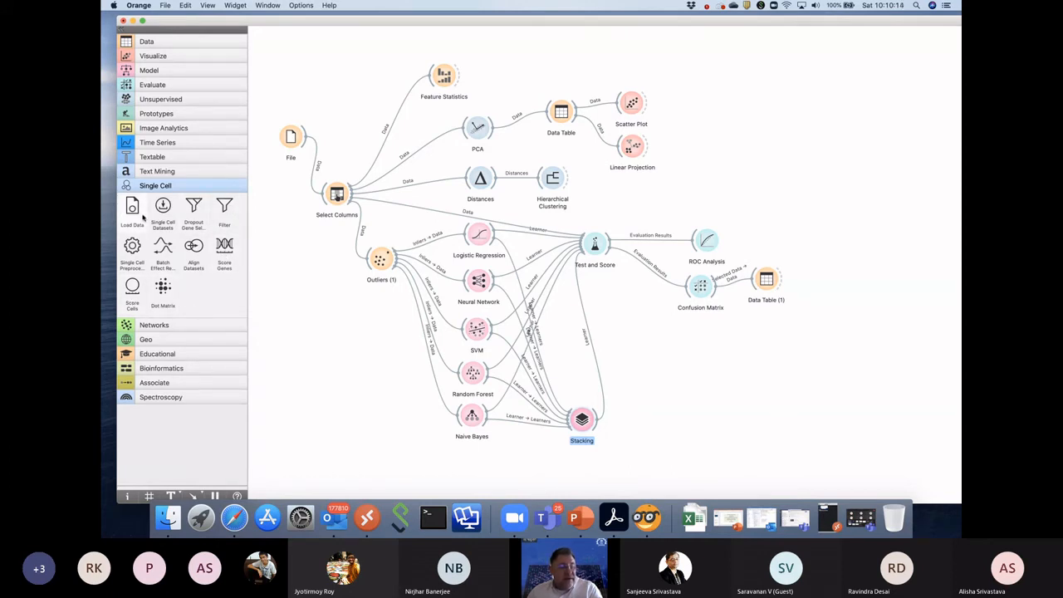
pyautogui.moveTo(163, 208); pyautogui.dragTo(837, 281)
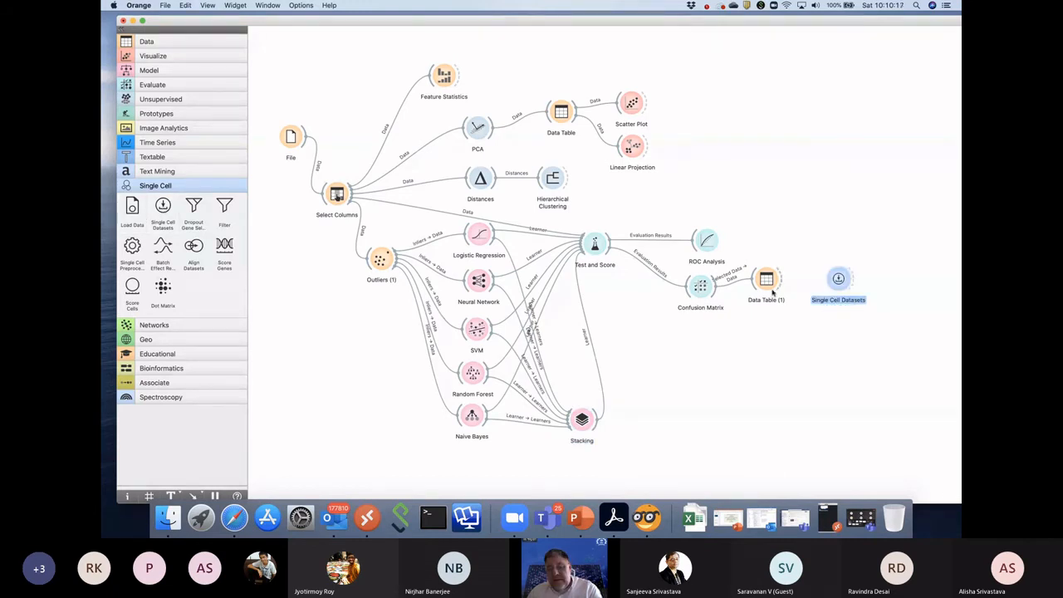
pyautogui.doubleClick(838, 281)
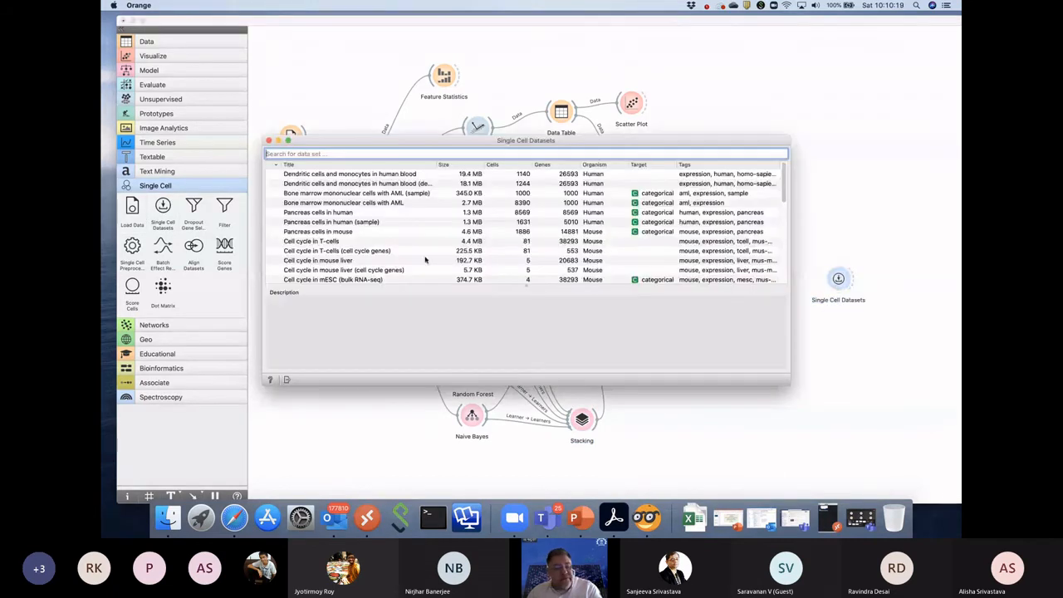
pyautogui.scroll(-15, 425, 260)
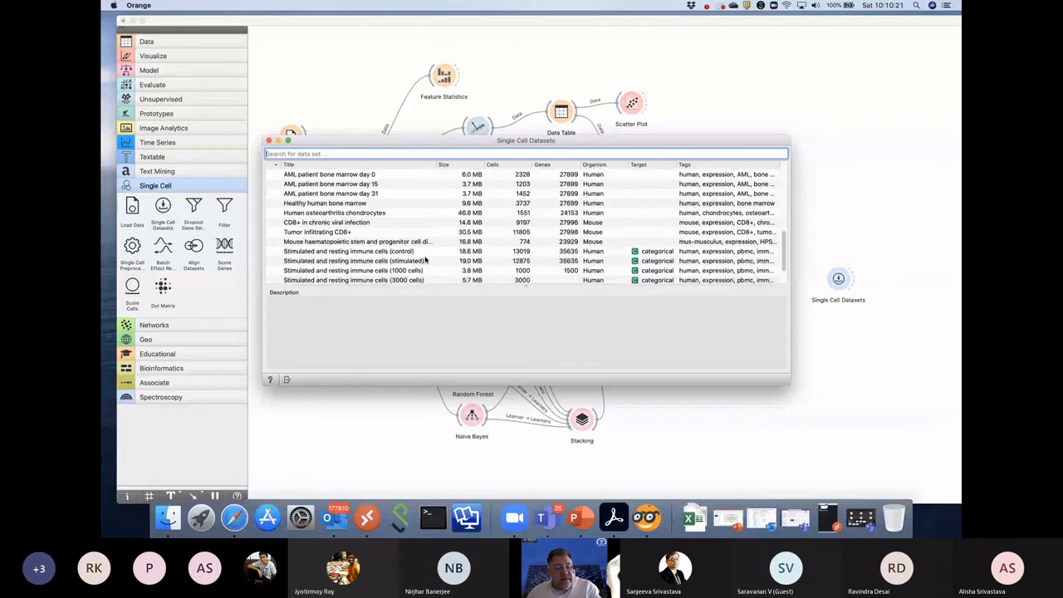
pyautogui.scroll(-3, 425, 260)
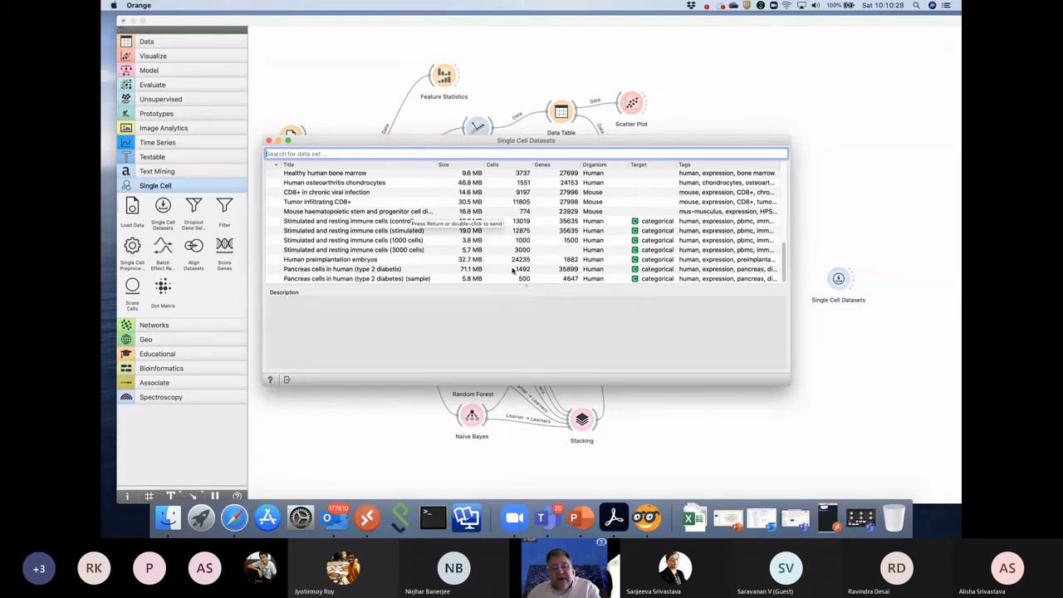
pyautogui.scroll(10, 512, 270)
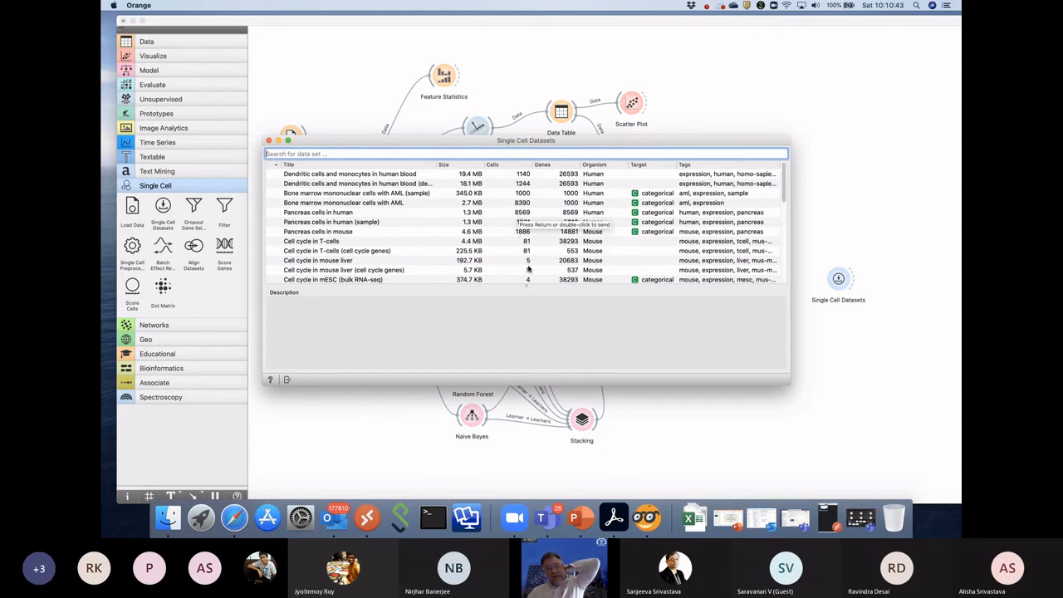
pyautogui.scroll(-10, 528, 269)
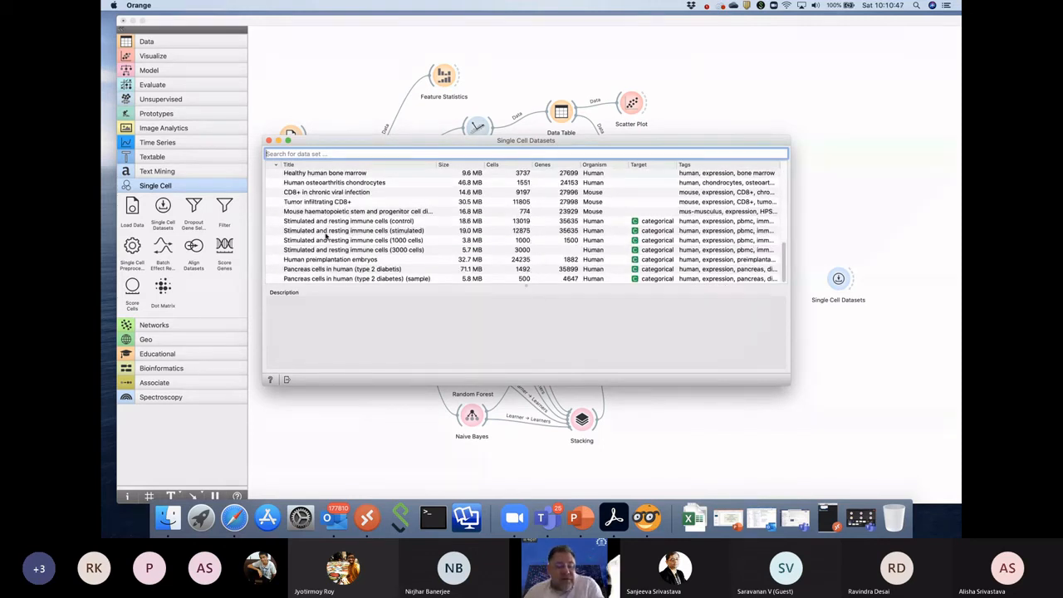
pyautogui.click(269, 141)
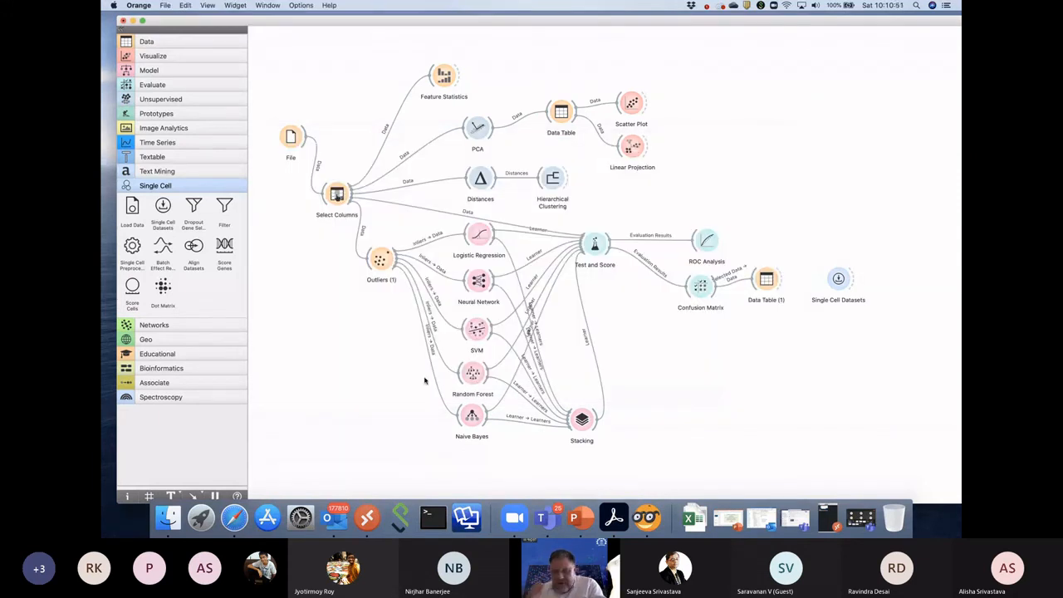
# Add a Network File widget to the right of Single Cell Datasets, open it, check its file browser, and close it without loading a file
pyautogui.click(193, 330)
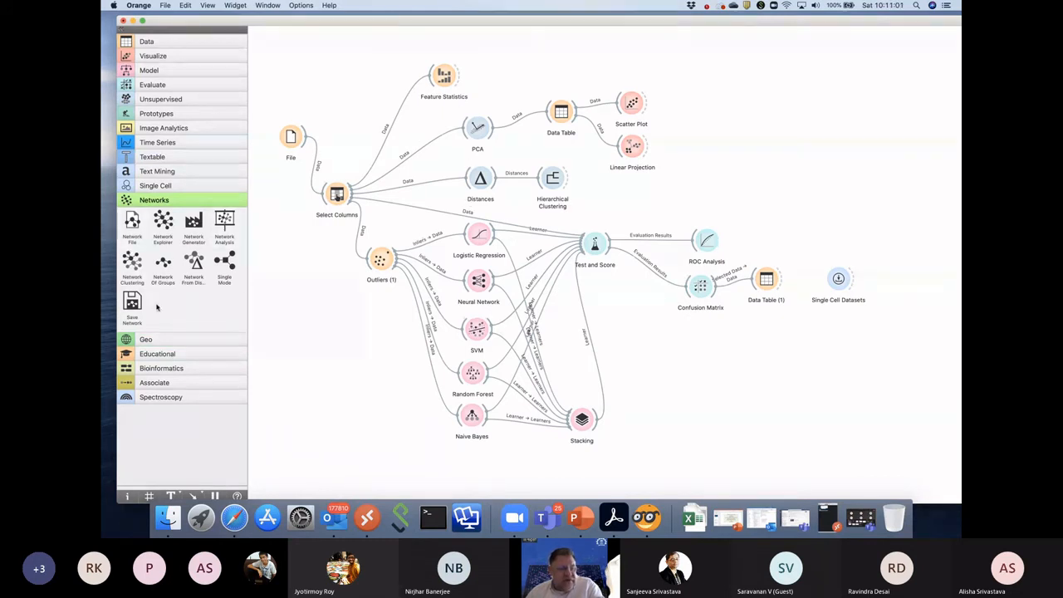
pyautogui.click(133, 222)
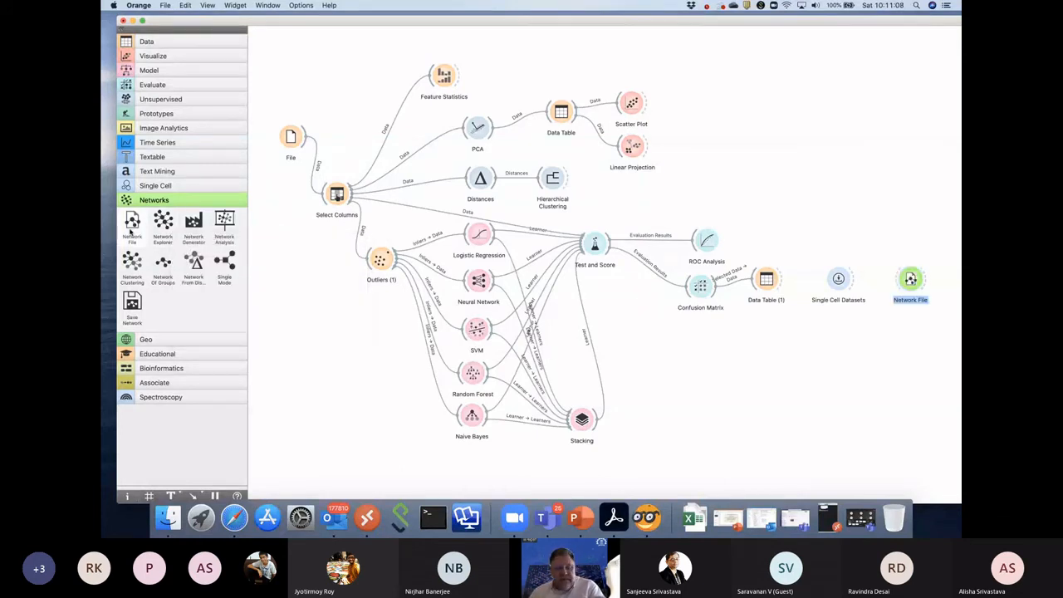
pyautogui.doubleClick(919, 279)
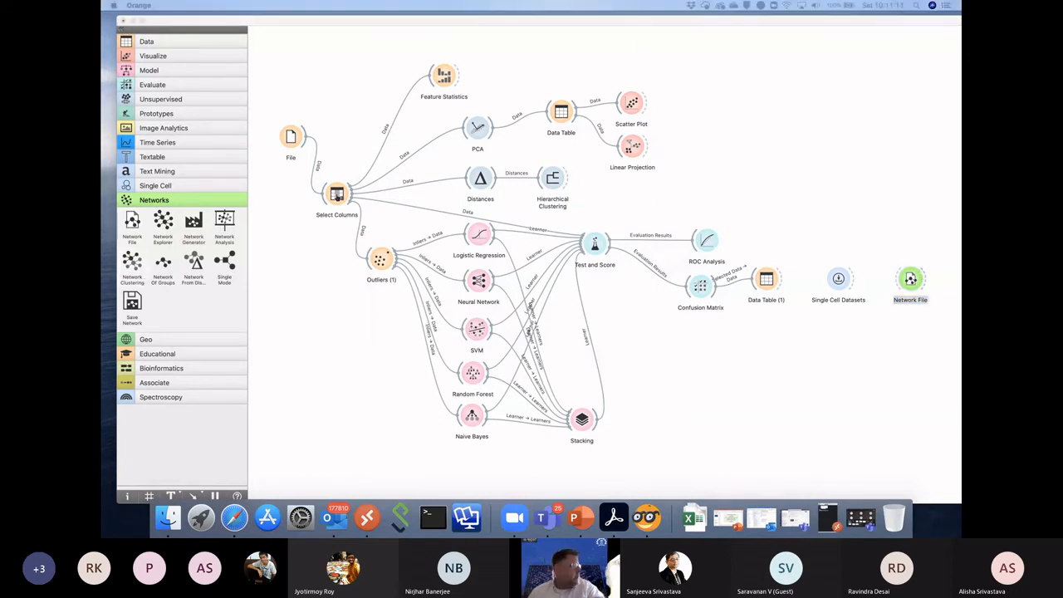
pyautogui.moveTo(399, 402); pyautogui.dragTo(752, 70)
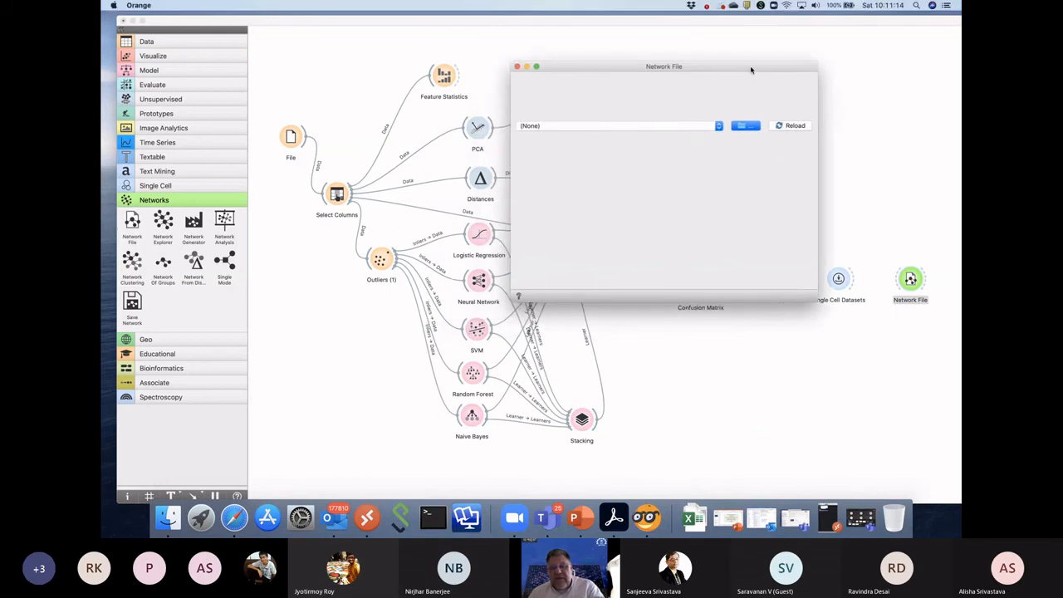
pyautogui.click(744, 126)
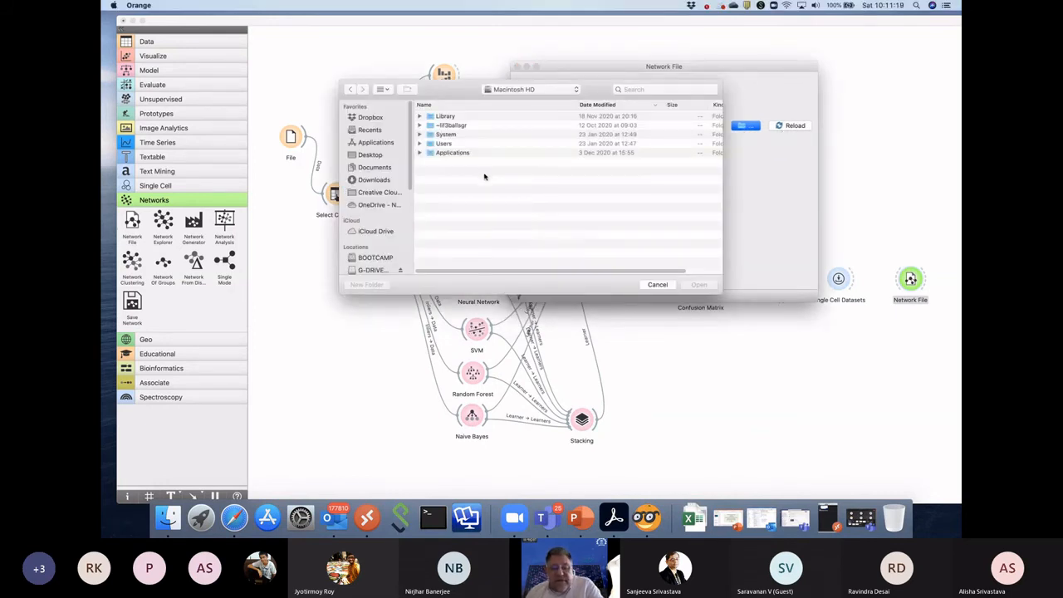
pyautogui.click(656, 285)
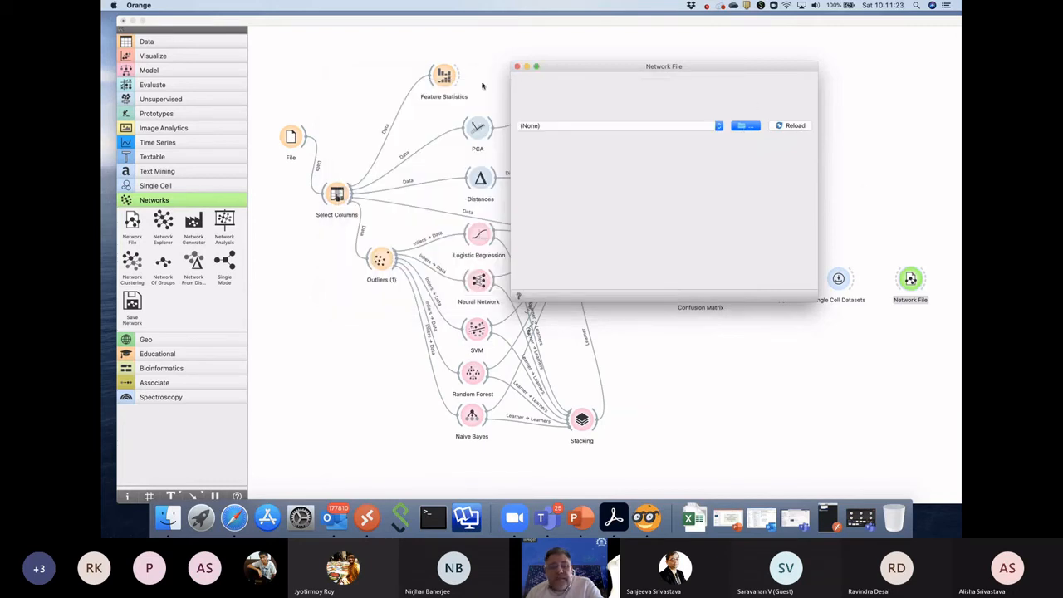
pyautogui.click(517, 66)
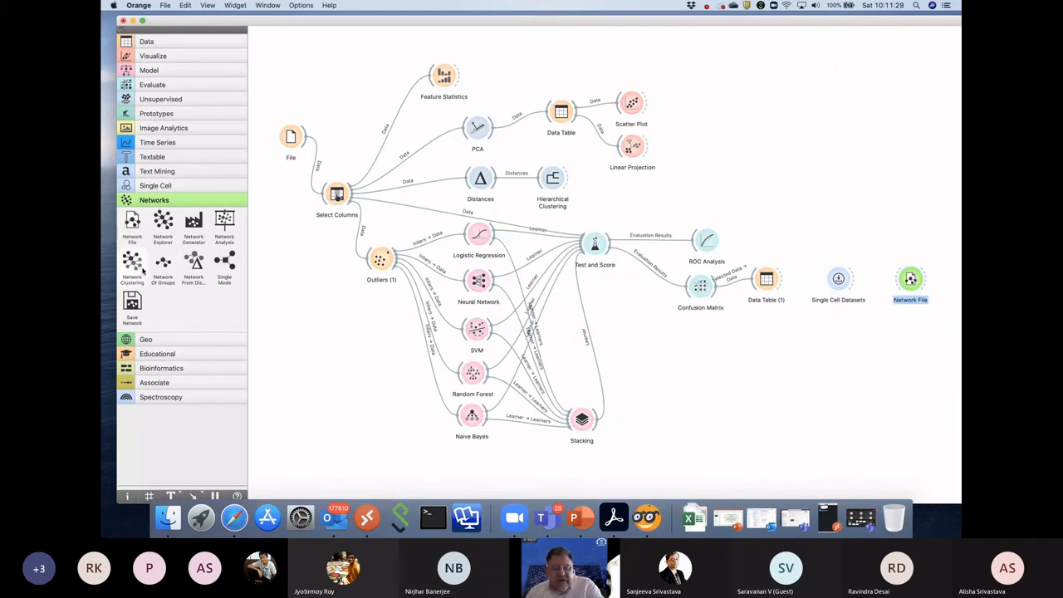
# Look up the documentation for the Network File widget and check the list of widgets offered for its input
pyautogui.moveTo(142, 271)
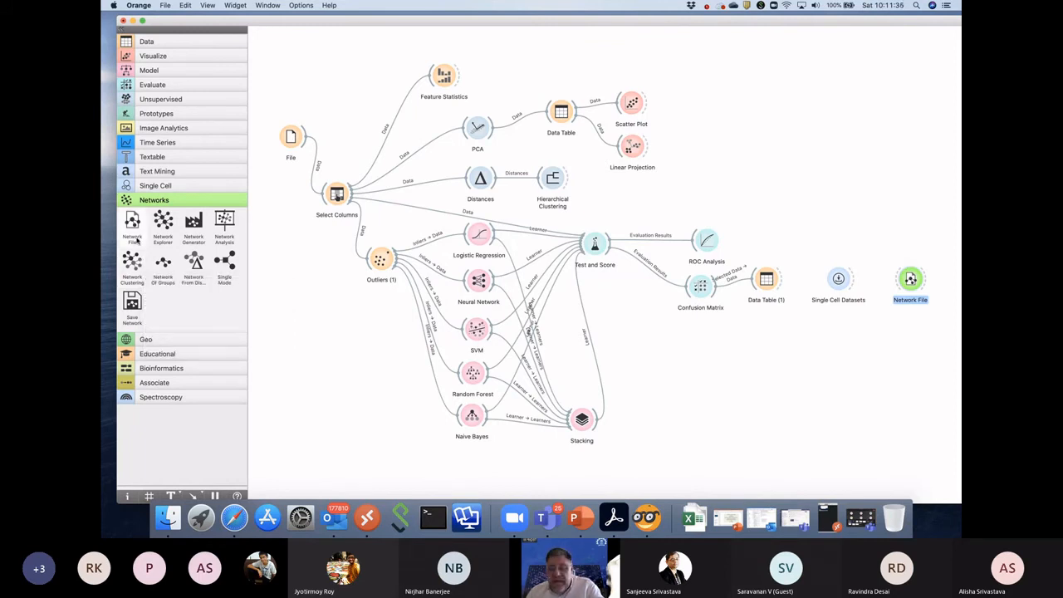
pyautogui.rightClick(911, 282)
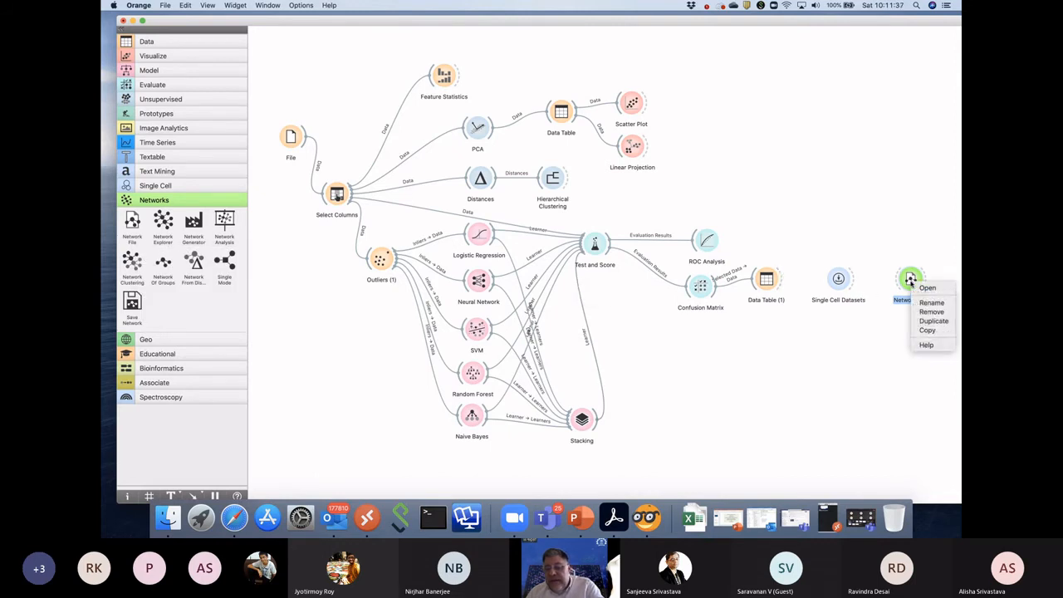
pyautogui.click(925, 344)
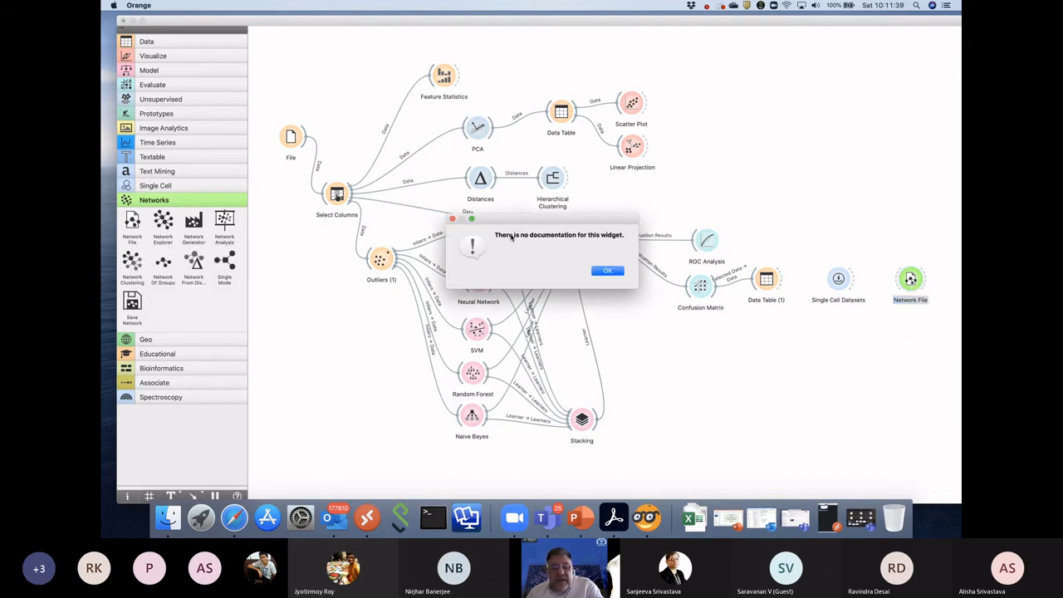
pyautogui.click(613, 273)
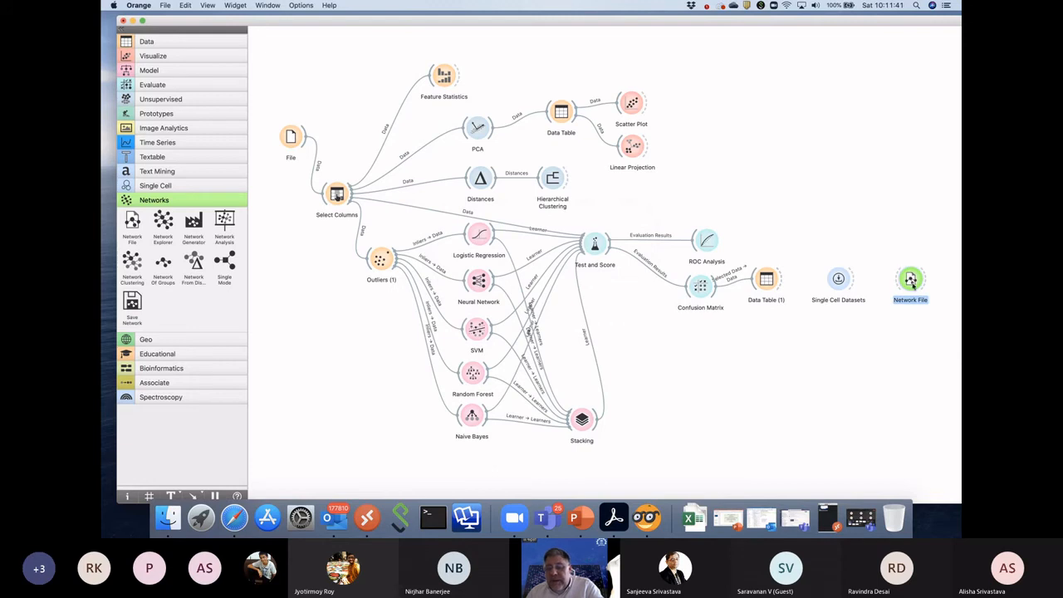
pyautogui.moveTo(898, 279); pyautogui.dragTo(823, 196)
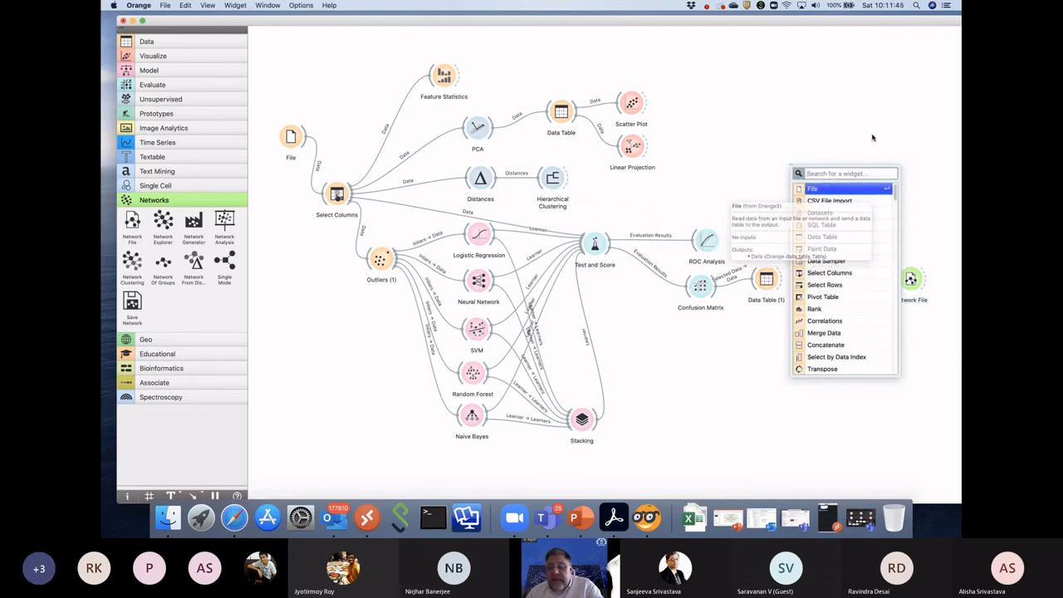
pyautogui.click(788, 120)
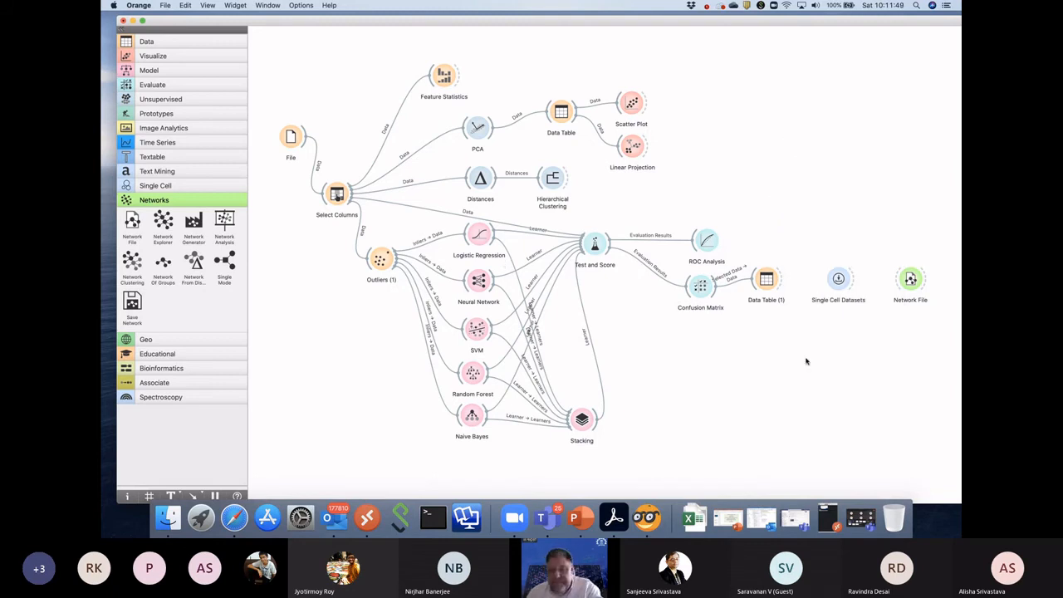
# Look through the Geo, Educational, Bioinformatics, Associate and Spectroscopy widget categories
pyautogui.click(143, 341)
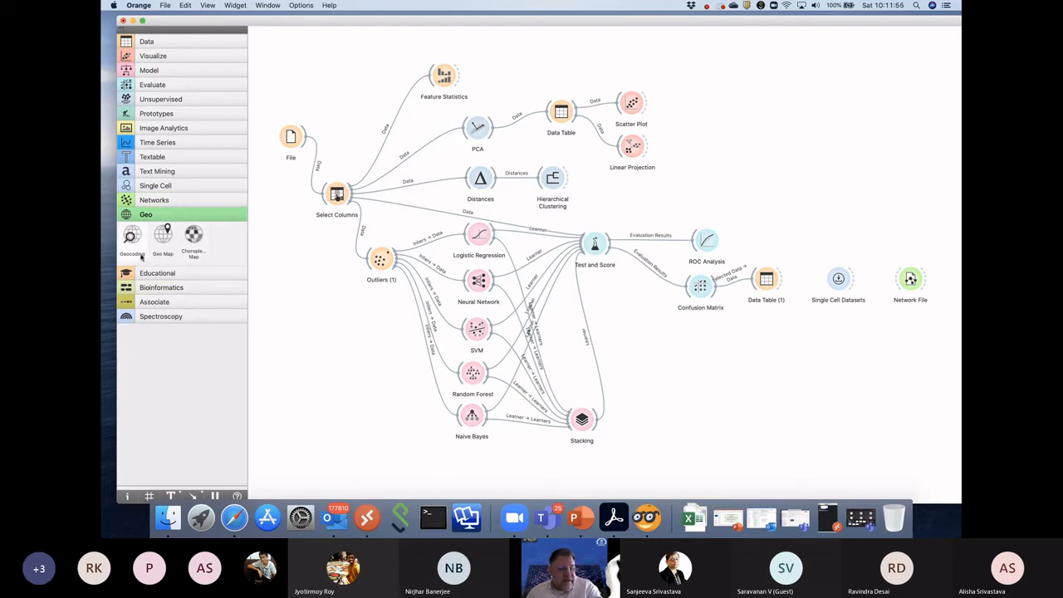
pyautogui.click(176, 273)
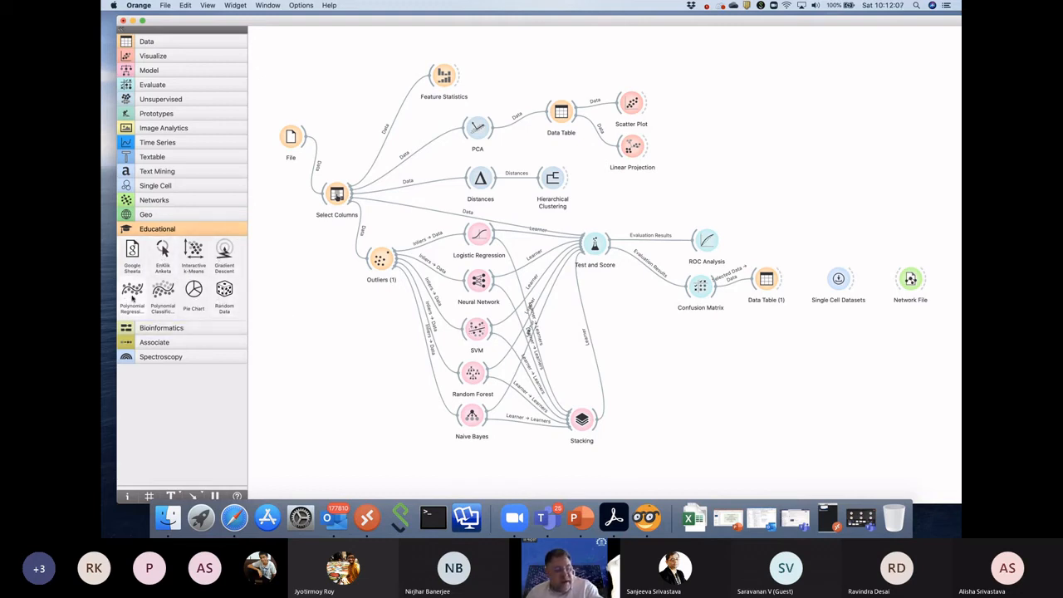
pyautogui.moveTo(219, 306)
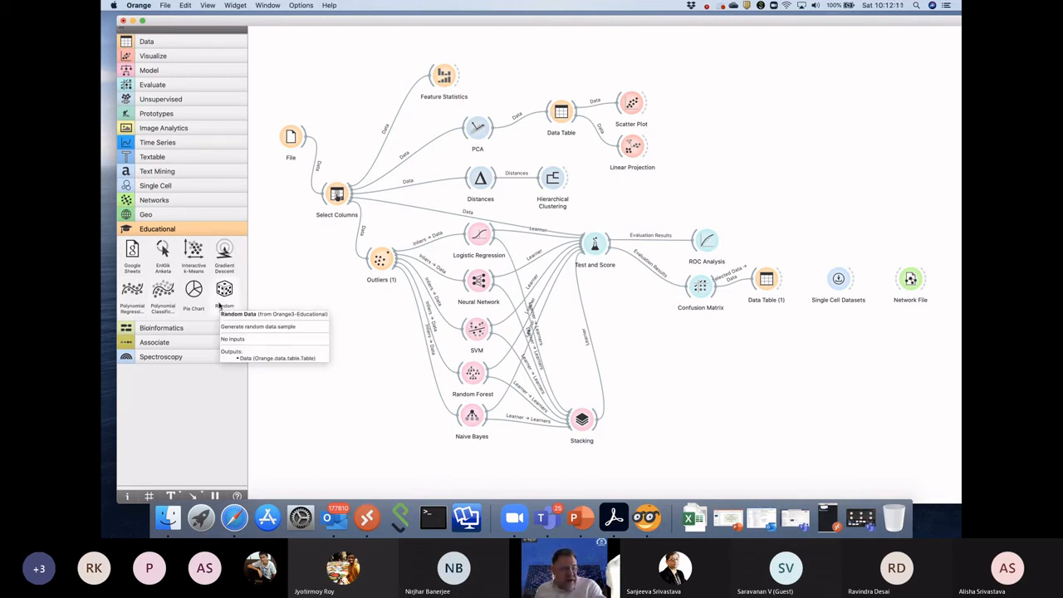
pyautogui.click(175, 328)
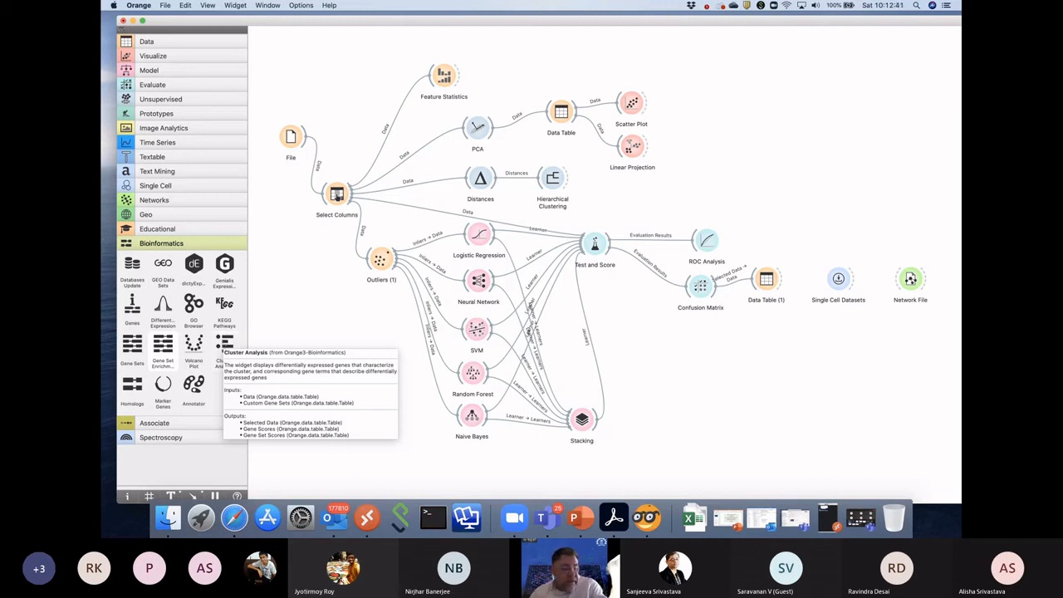
pyautogui.click(155, 423)
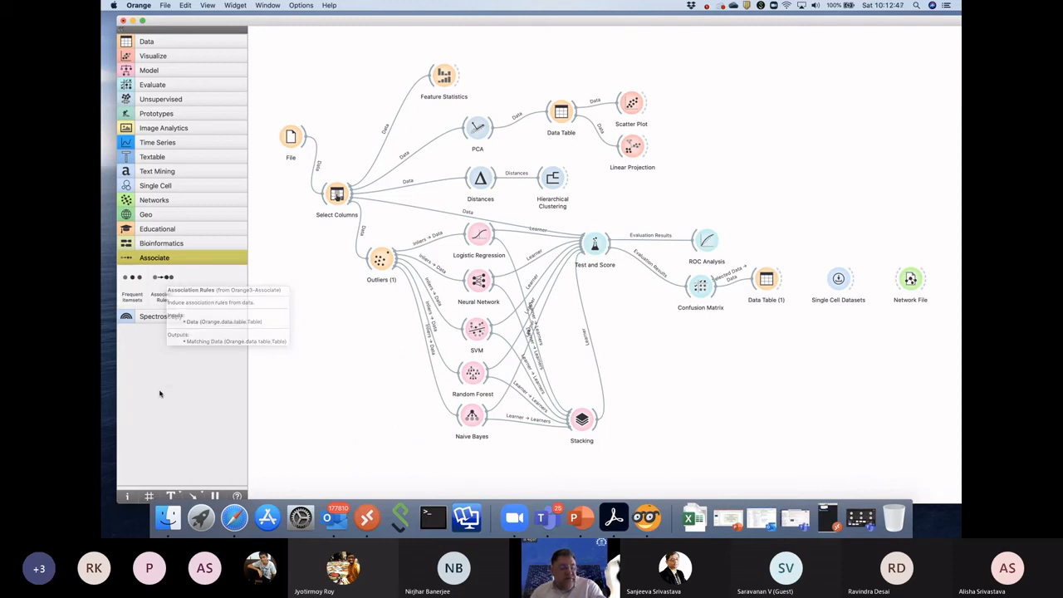
pyautogui.click(208, 318)
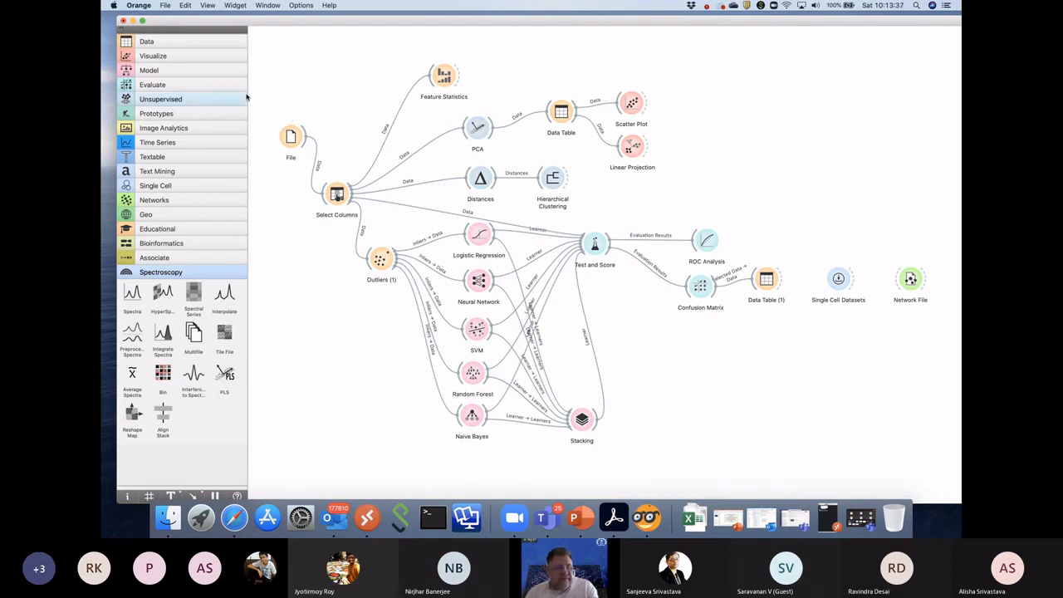
# Add a Python Script widget to the right of Scatter Plot, view its script editor and console, and close it
pyautogui.click(191, 42)
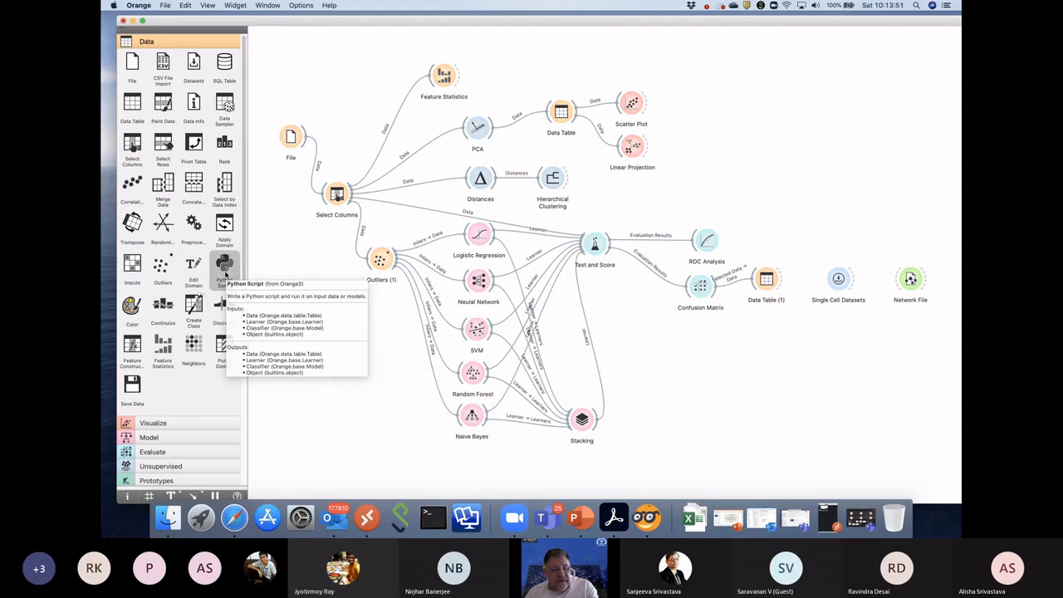
pyautogui.moveTo(225, 274); pyautogui.dragTo(772, 101)
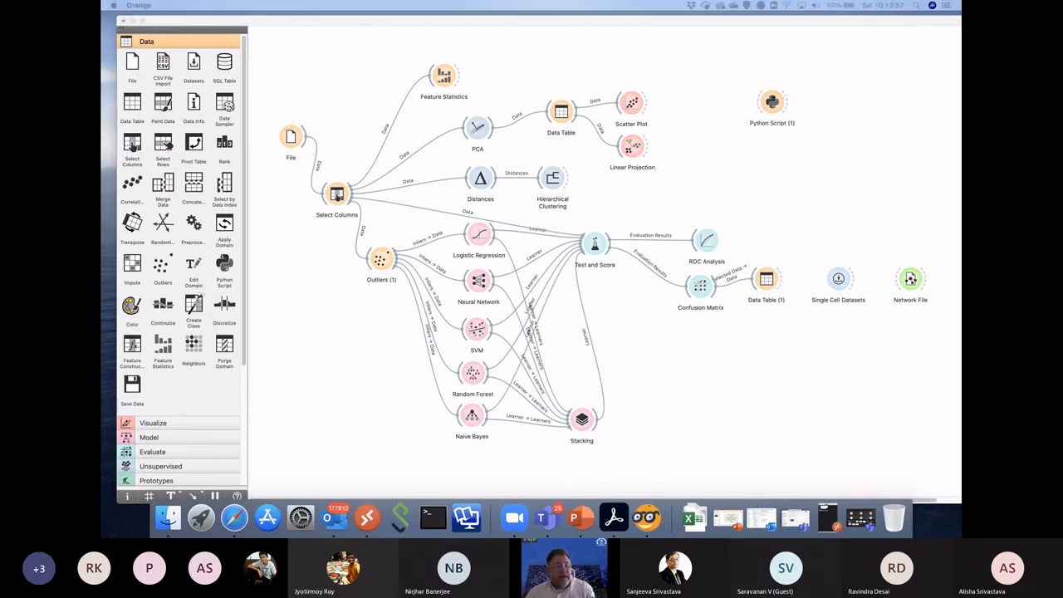
pyautogui.moveTo(225, 531); pyautogui.dragTo(618, 32)
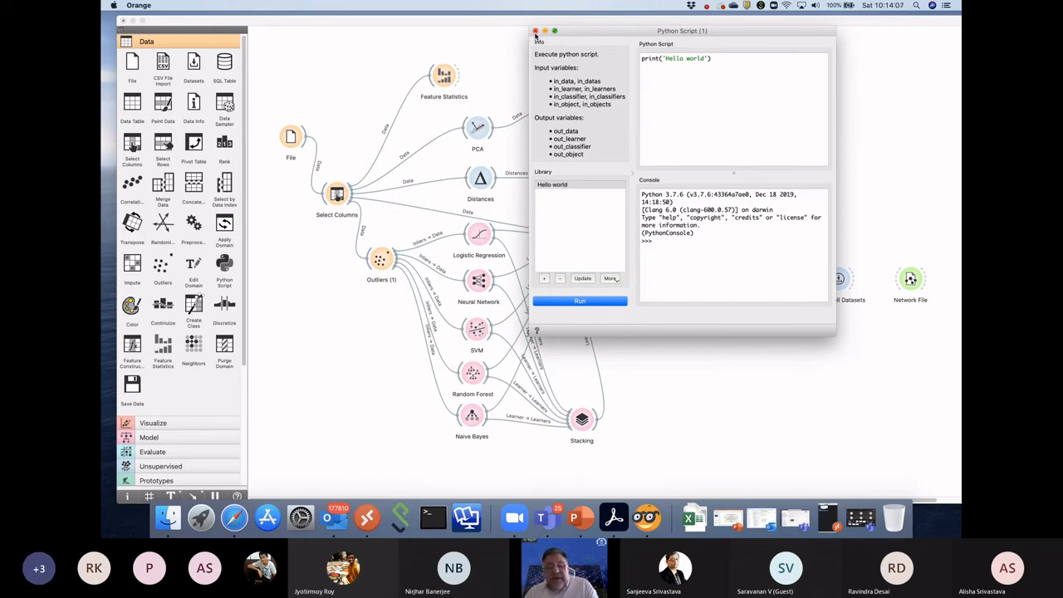
pyautogui.click(535, 30)
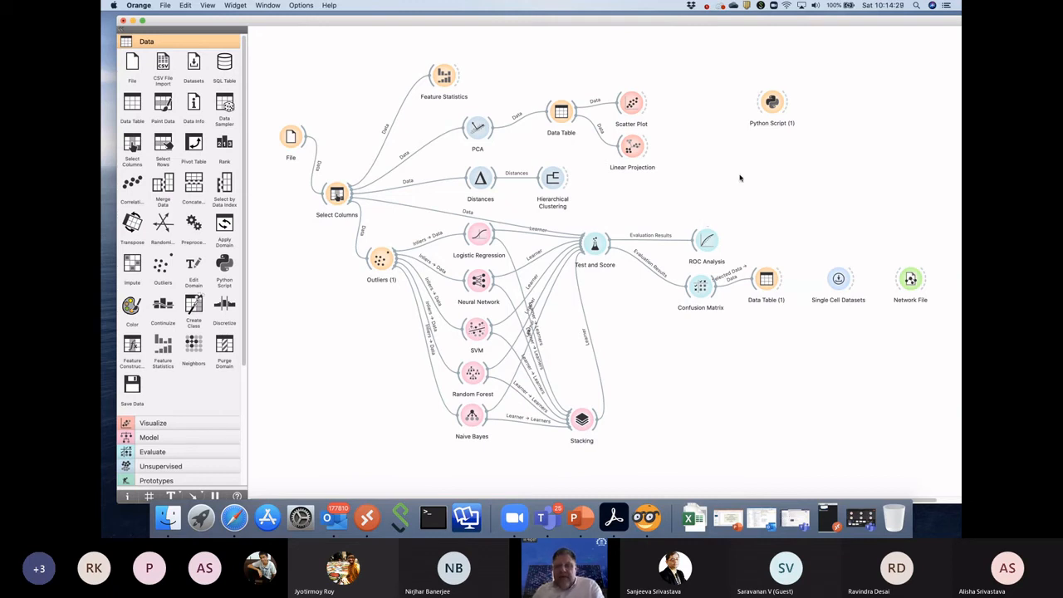
# Reposition the Python Script widget directly below Naive Bayes
pyautogui.moveTo(771, 102); pyautogui.dragTo(470, 459)
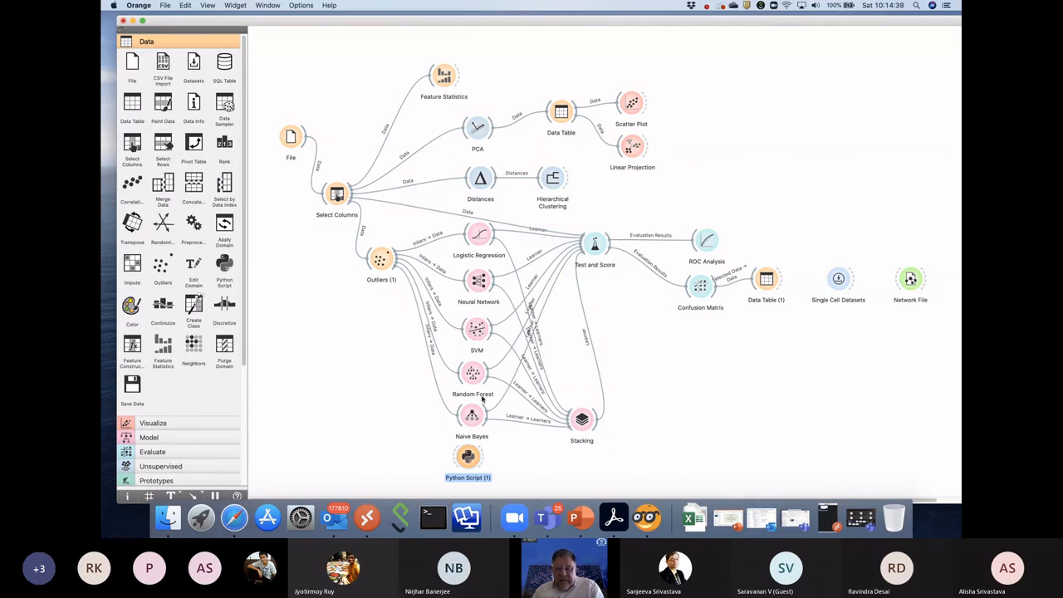
pyautogui.click(697, 105)
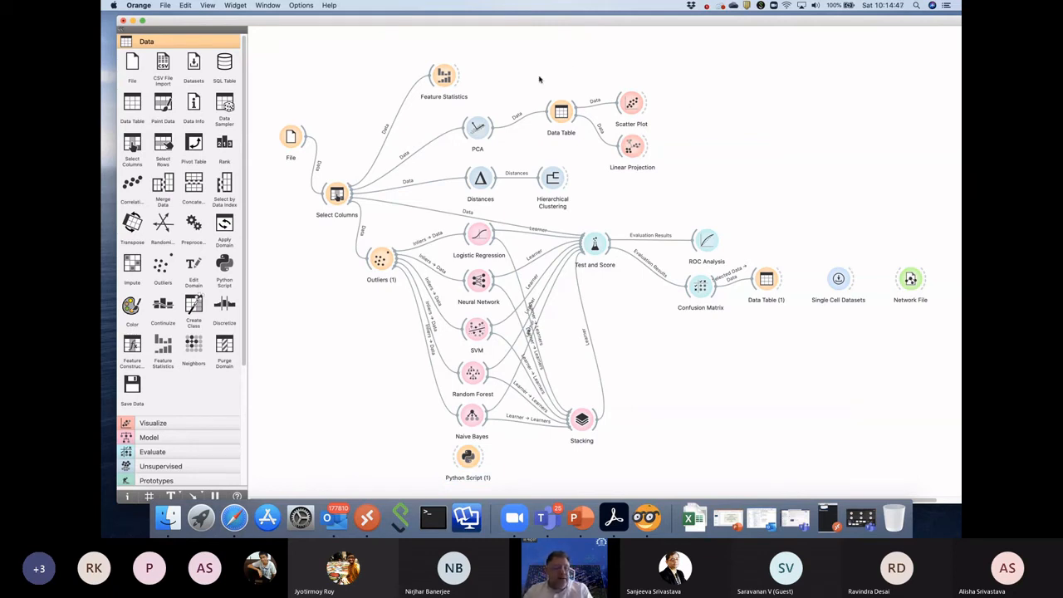
pyautogui.rightClick(336, 196)
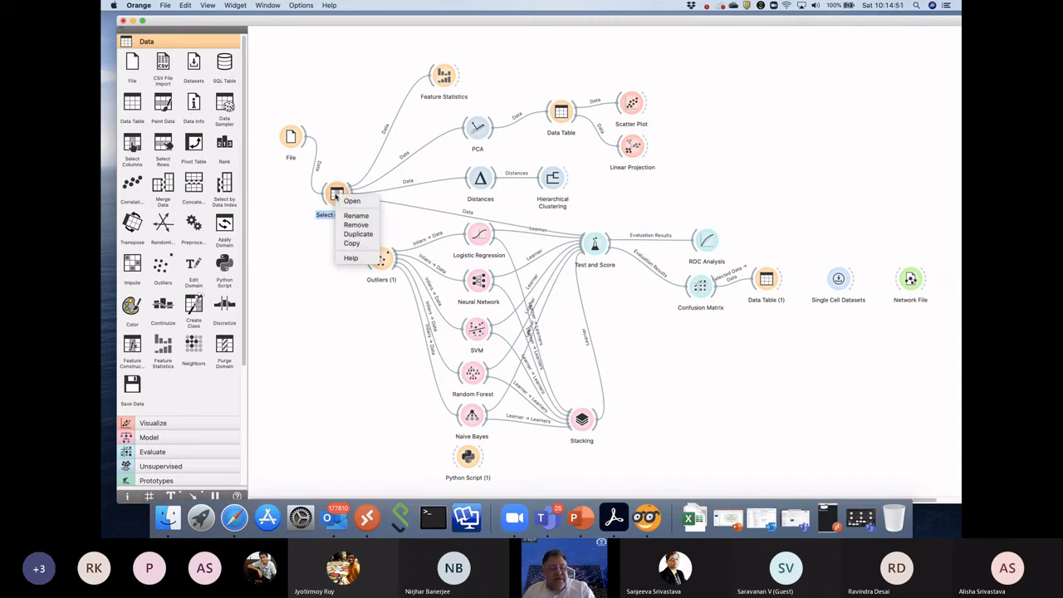
pyautogui.click(355, 94)
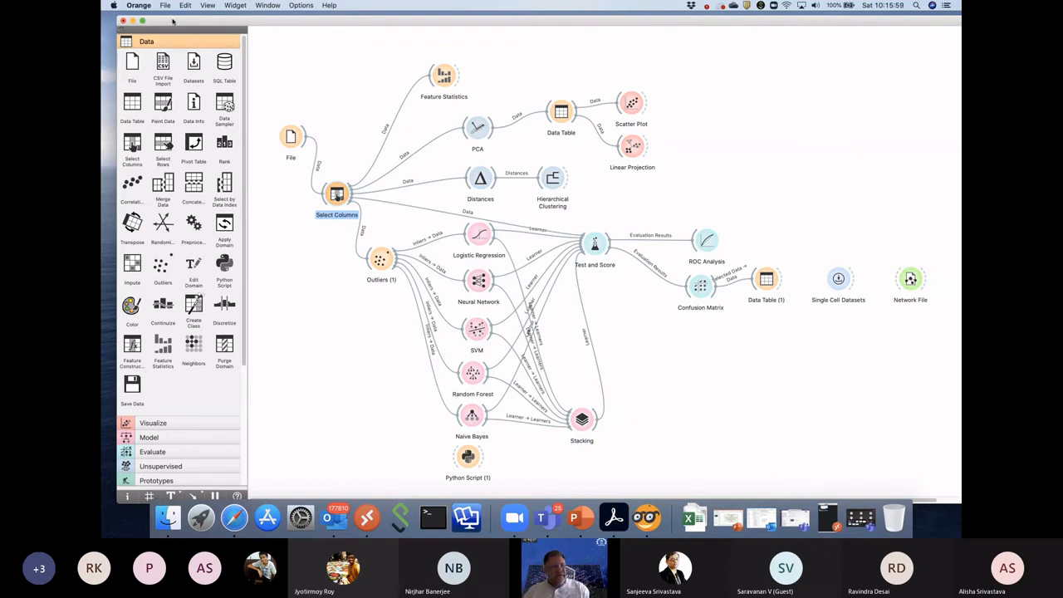
# Close the workflow without saving it and switch to the Microsoft Teams meeting window, clearing the Recents file window
pyautogui.click(123, 20)
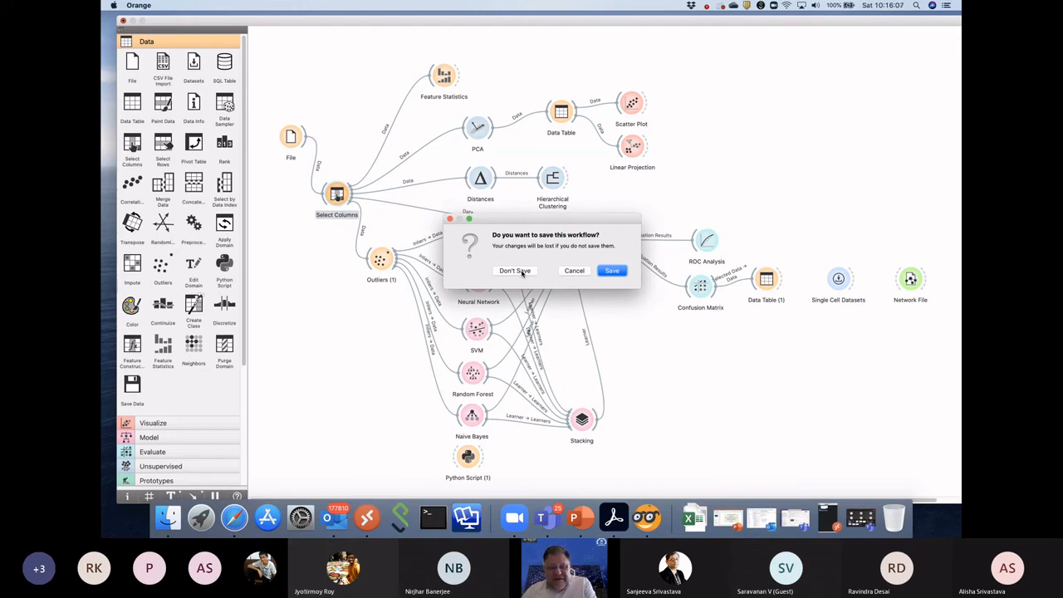
pyautogui.click(516, 270)
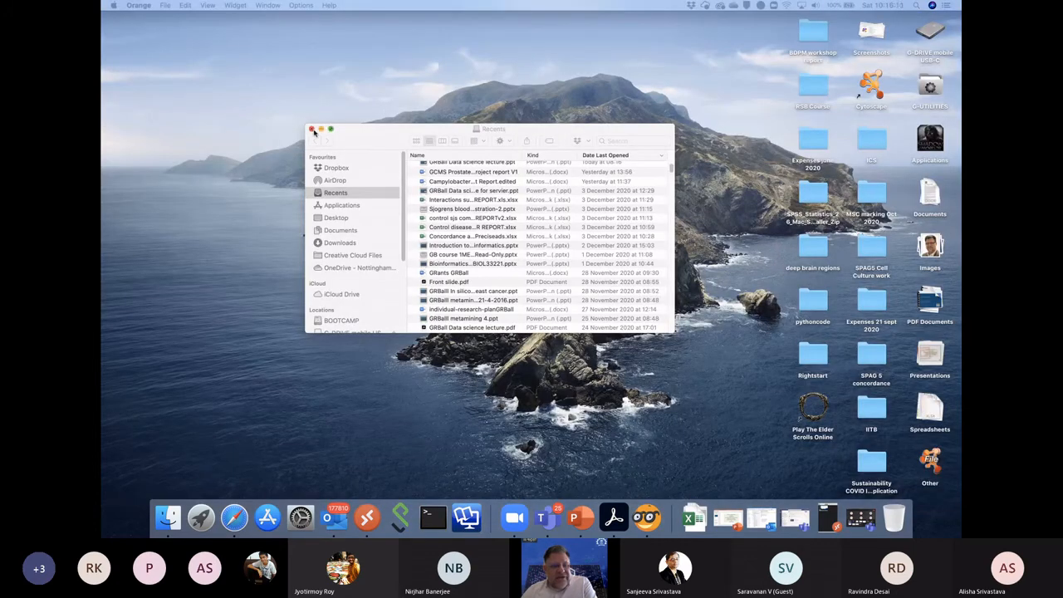
pyautogui.click(312, 130)
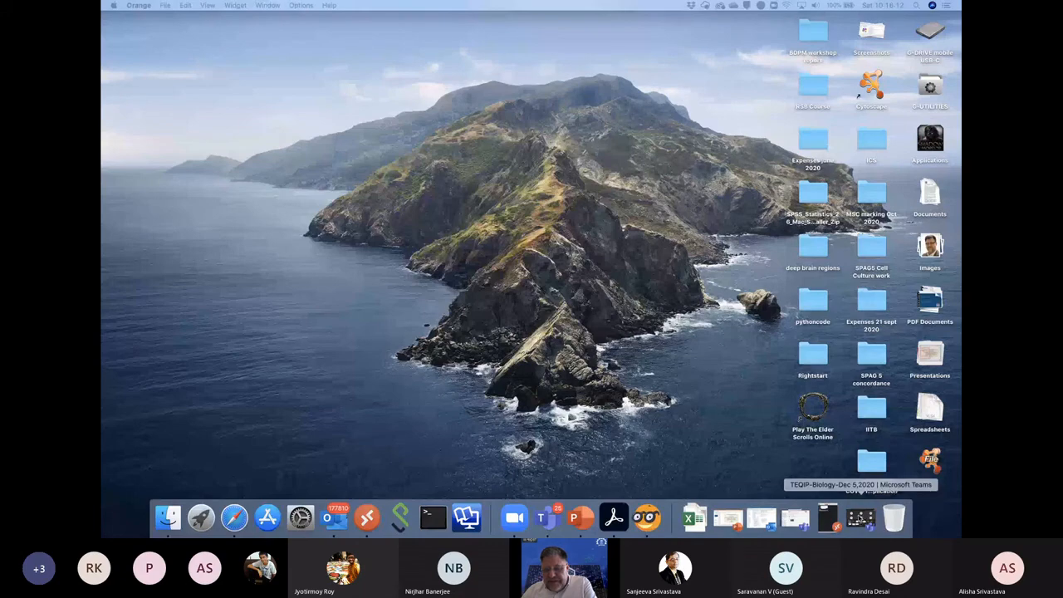
pyautogui.click(860, 519)
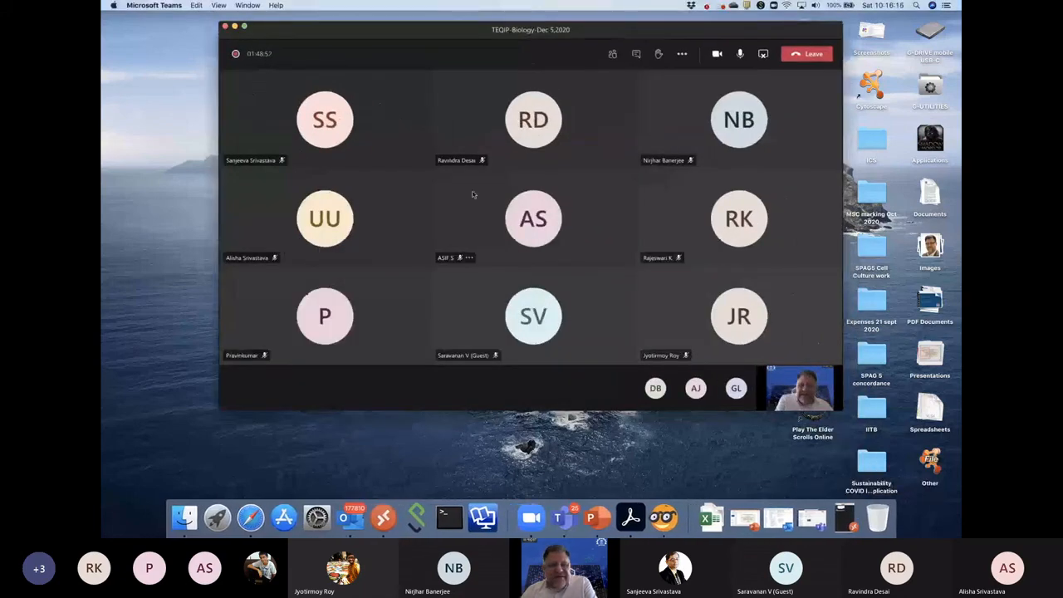
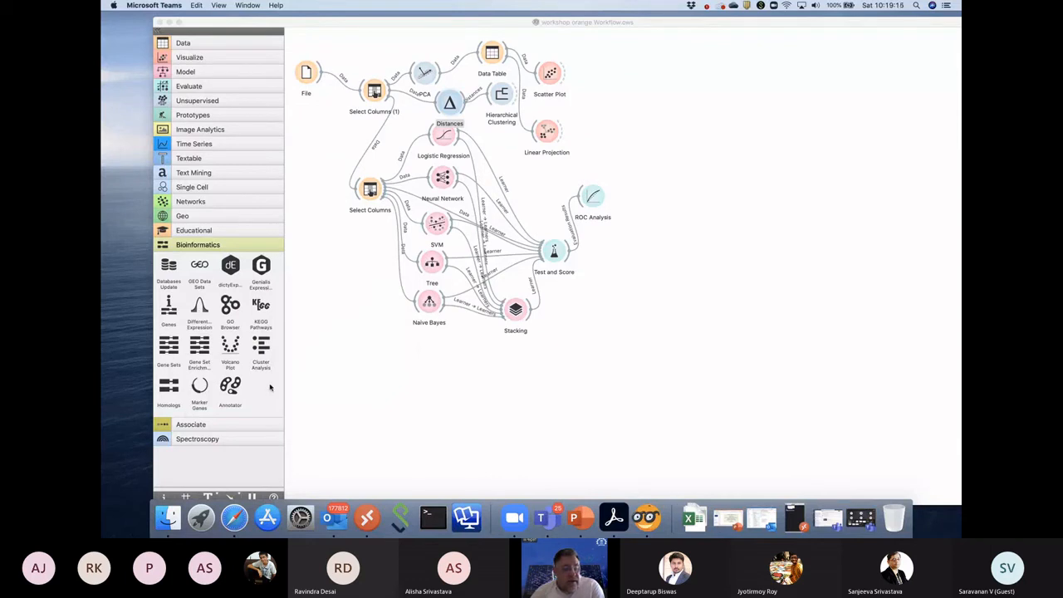
# Switch back to Orange, add a Differential Expression widget to the right of Scatter Plot and open it
pyautogui.click(267, 407)
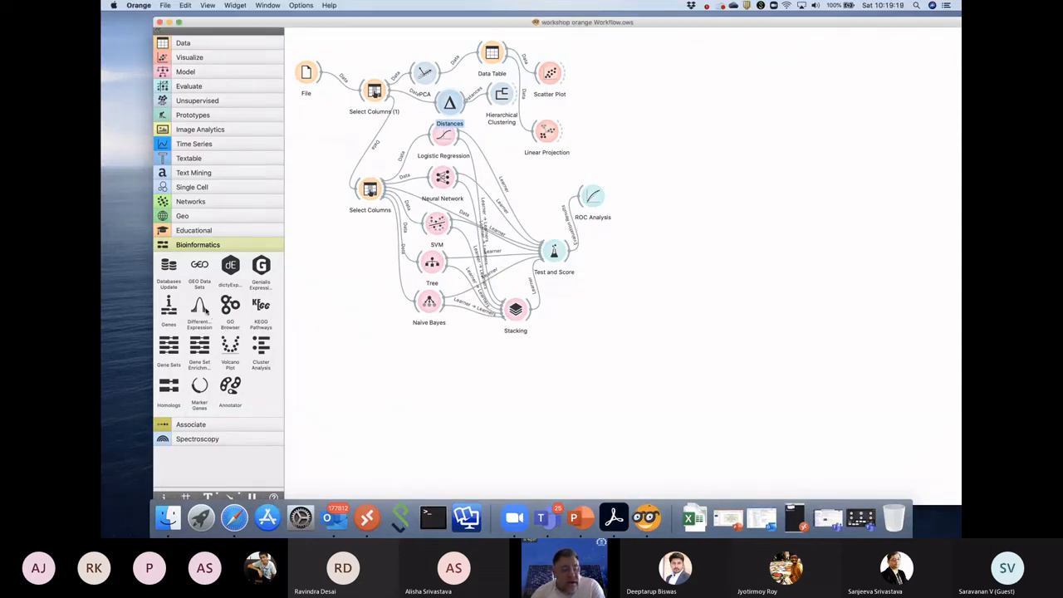
pyautogui.click(199, 308)
pyautogui.moveTo(521, 103); pyautogui.dragTo(714, 115)
pyautogui.doubleClick(715, 115)
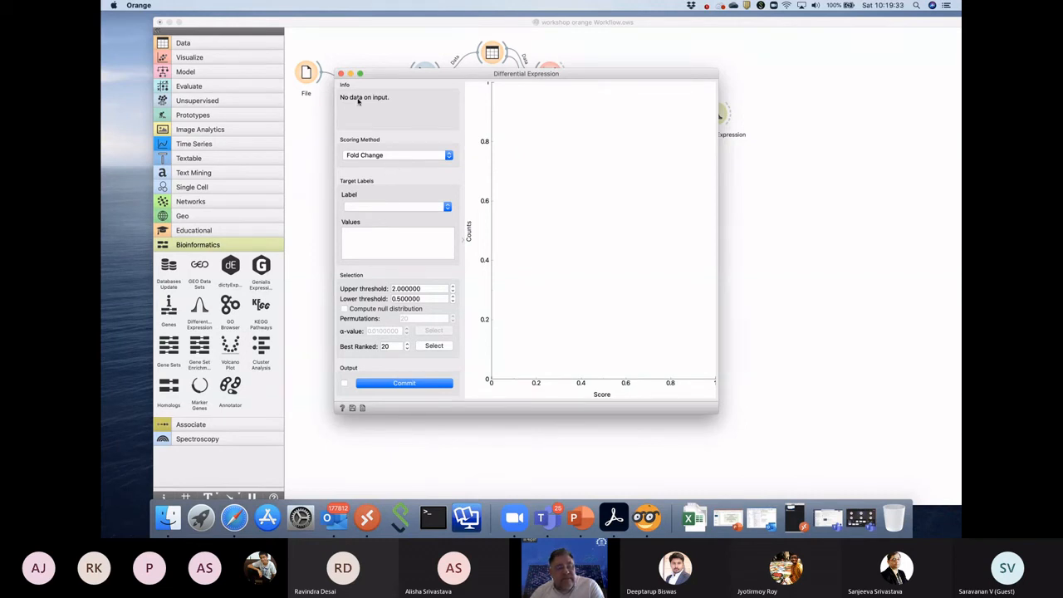
# Set the Differential Expression scoring method to Mann-Whitney and close its settings window
pyautogui.click(368, 159)
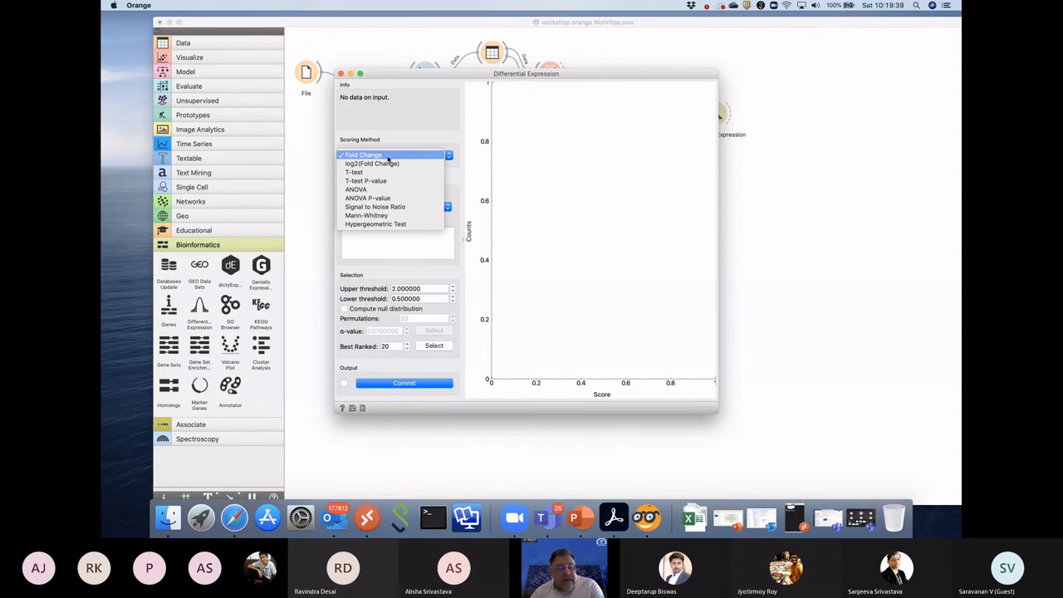
pyautogui.click(392, 216)
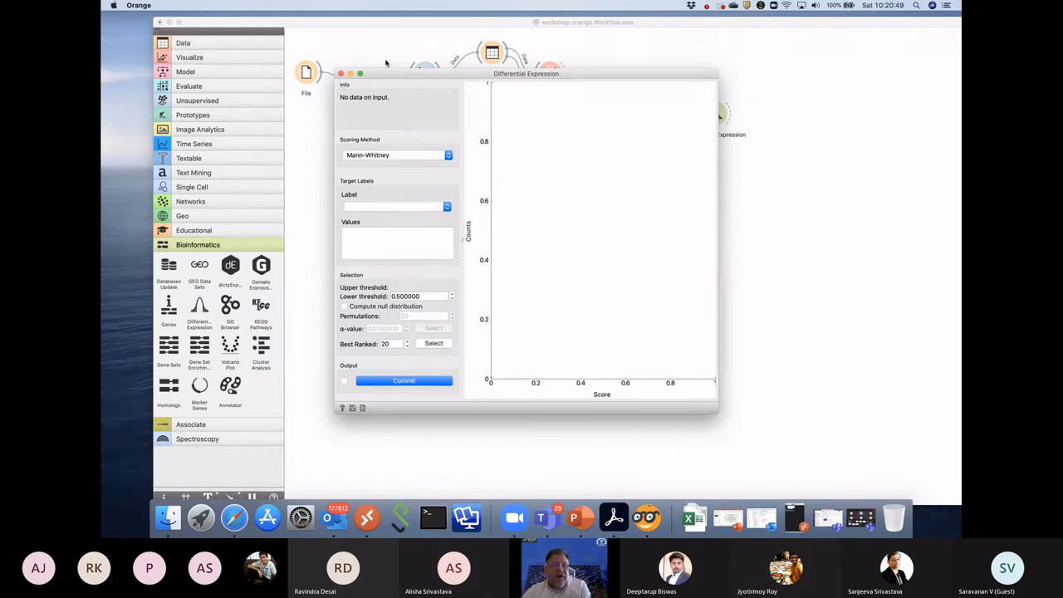
pyautogui.click(340, 74)
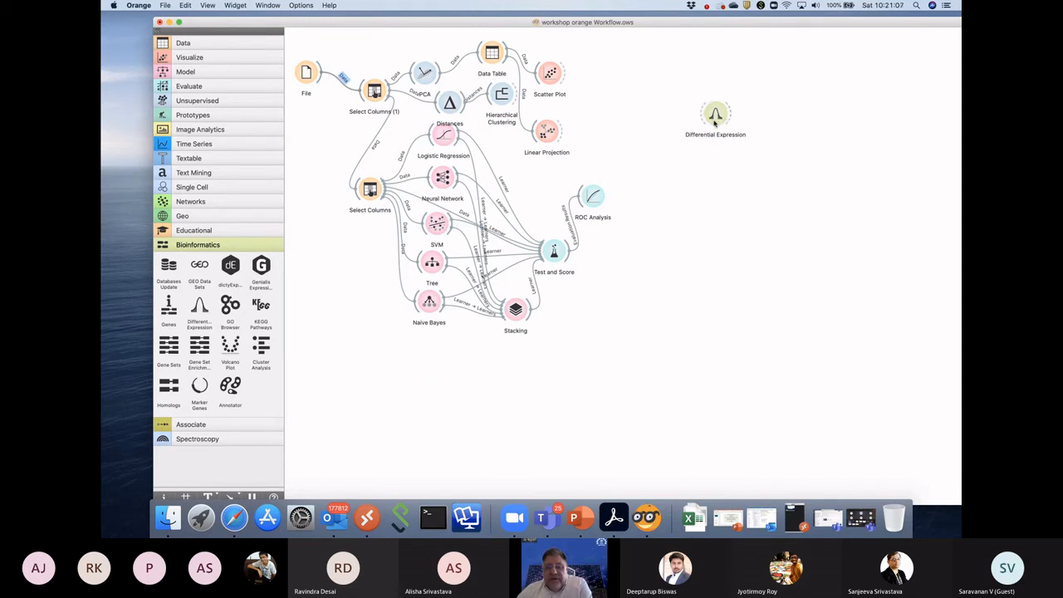
# Move the Differential Expression widget beside Linear Projection, view its settings without input data, and close it
pyautogui.moveTo(714, 122); pyautogui.dragTo(625, 139)
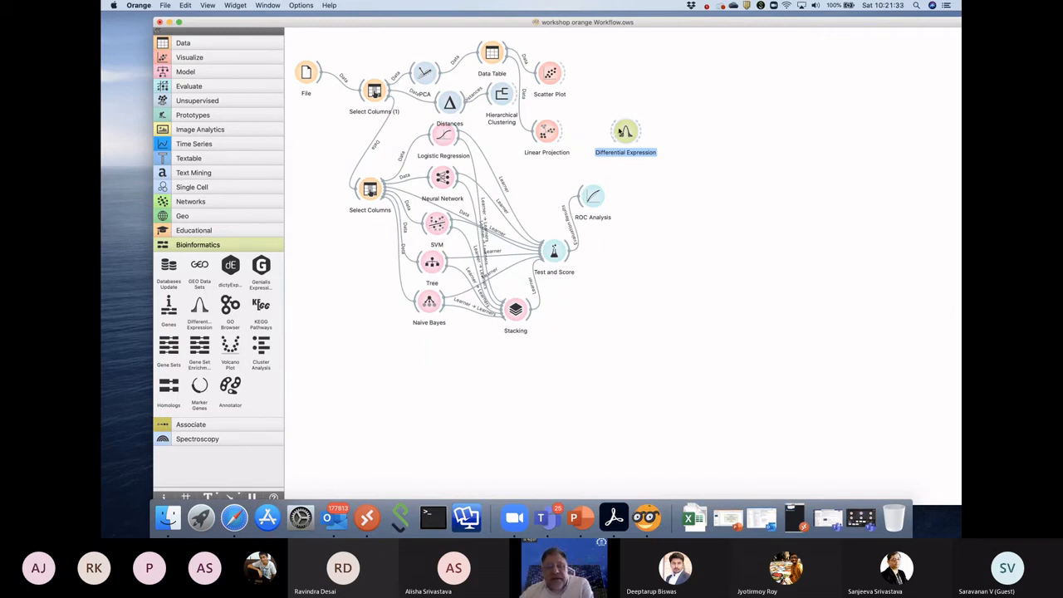
pyautogui.doubleClick(621, 129)
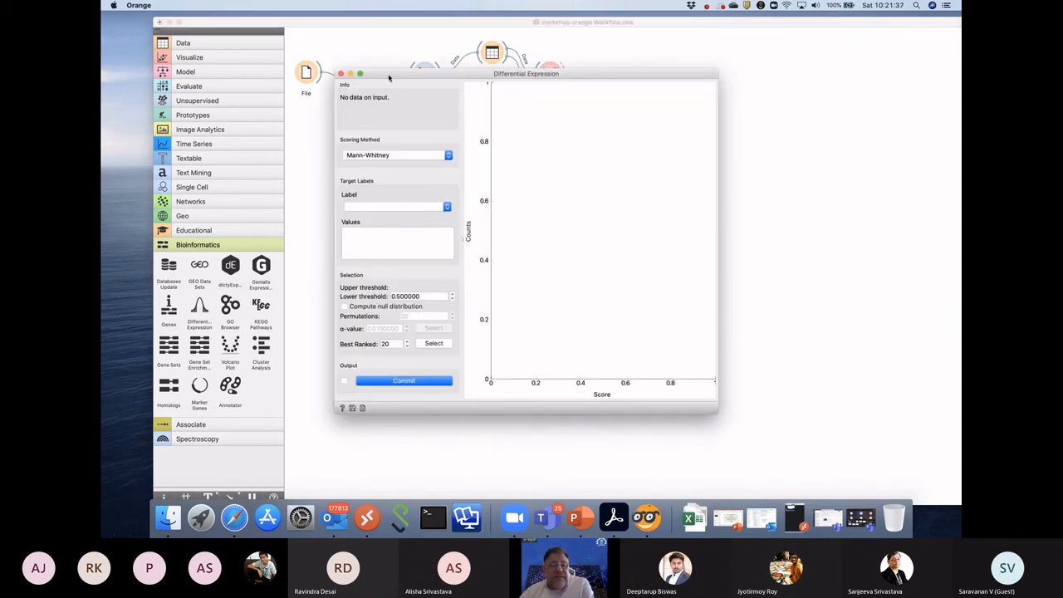
pyautogui.moveTo(395, 78); pyautogui.dragTo(441, 143)
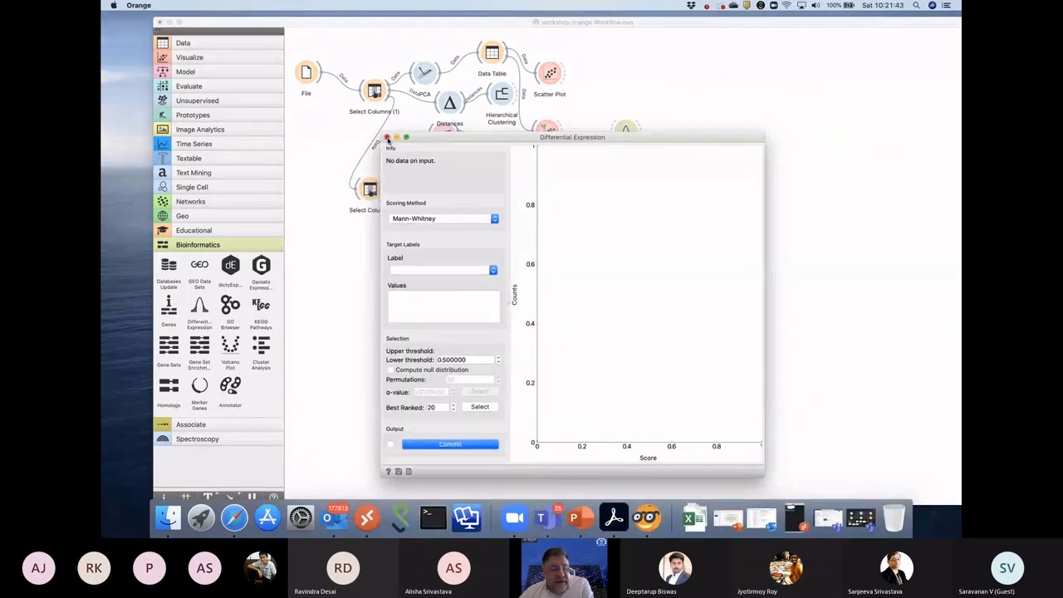
pyautogui.click(386, 138)
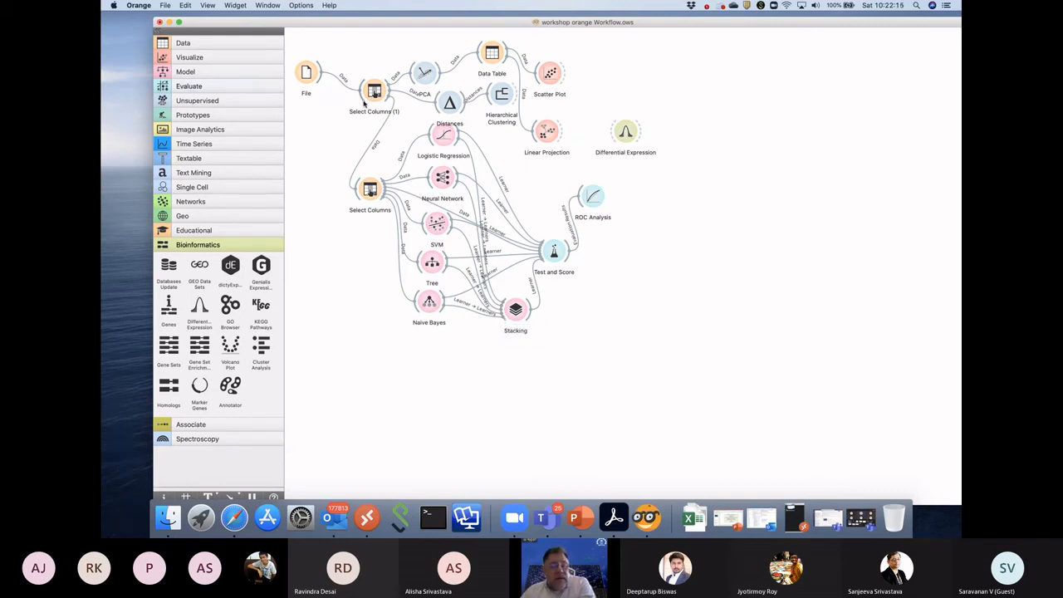
# Place Differential Expression next to Select Columns (1), feed it that widget's data, and open its plot clear of the workflow
pyautogui.moveTo(619, 132); pyautogui.dragTo(410, 123)
pyautogui.press('Escape')
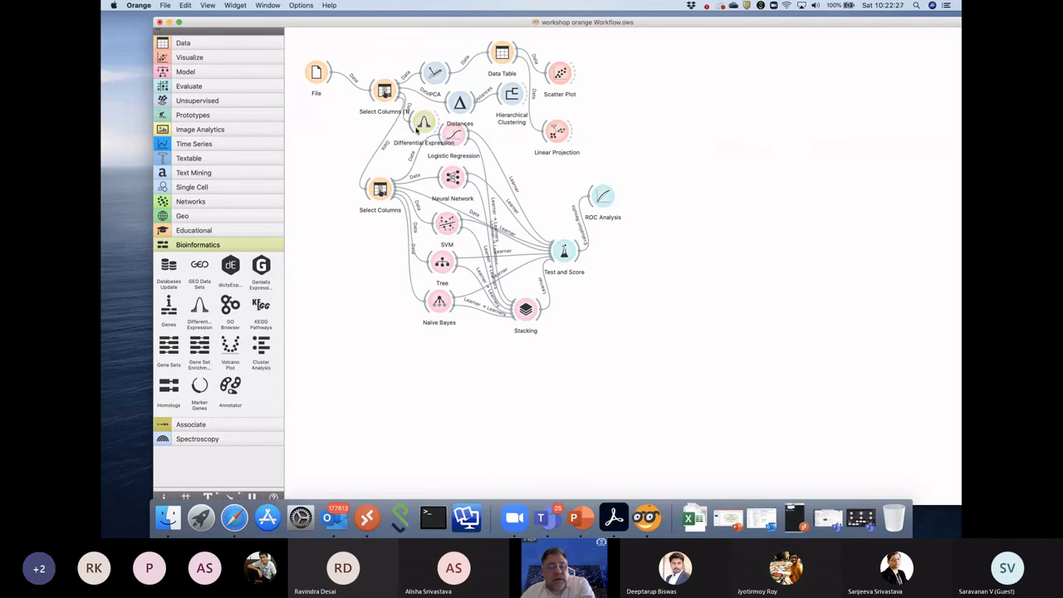
pyautogui.doubleClick(416, 129)
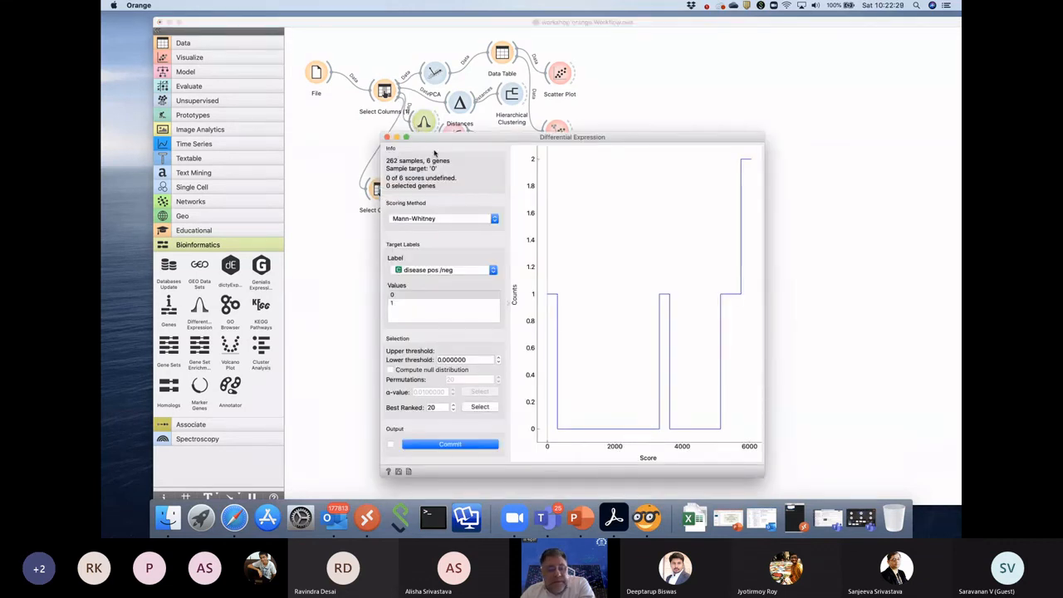
pyautogui.moveTo(457, 142); pyautogui.dragTo(550, 40)
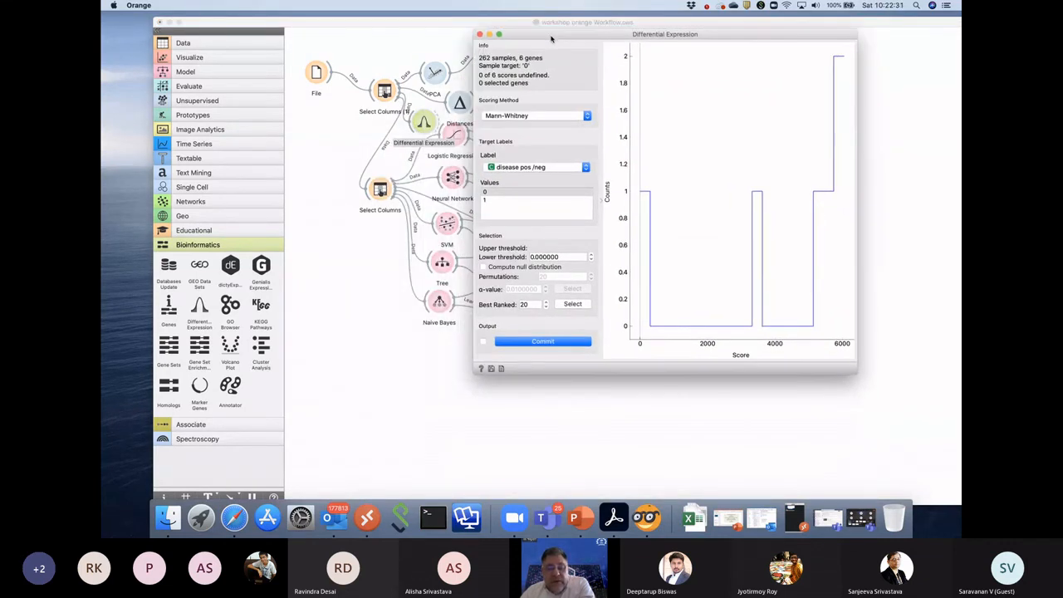
# Compare the score plots for target values 0 and 1 of disease pos /neg, leave 1 selected and close the window
pyautogui.click(489, 201)
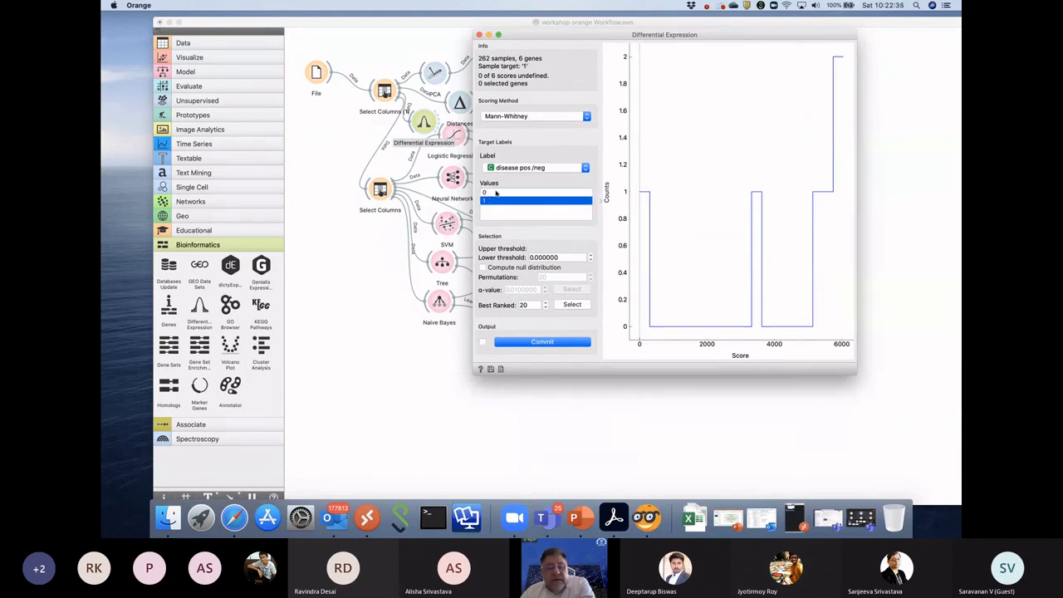
pyautogui.click(498, 192)
pyautogui.click(498, 202)
pyautogui.click(514, 193)
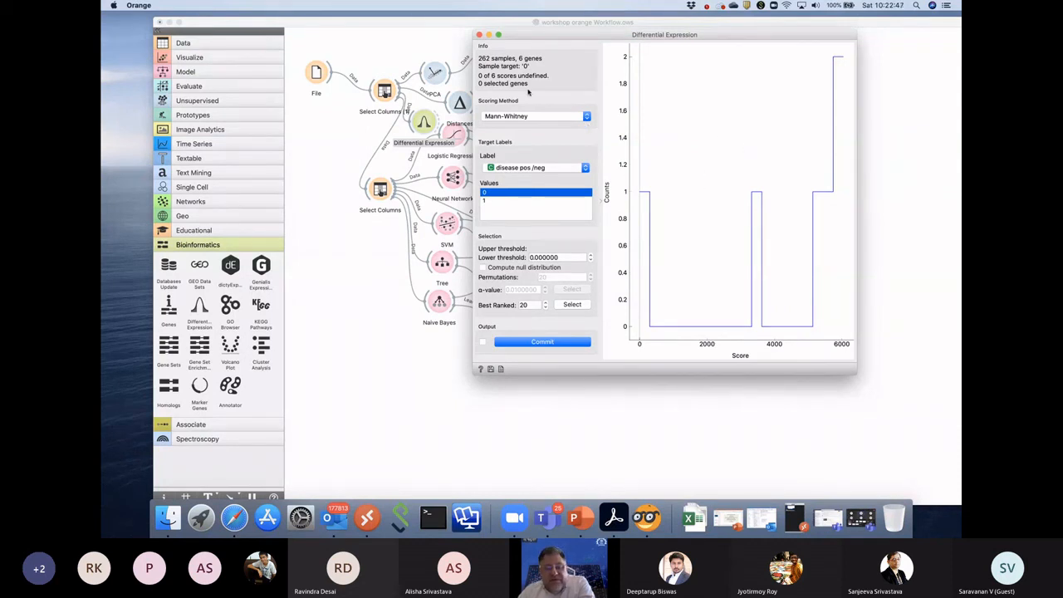
pyautogui.click(514, 200)
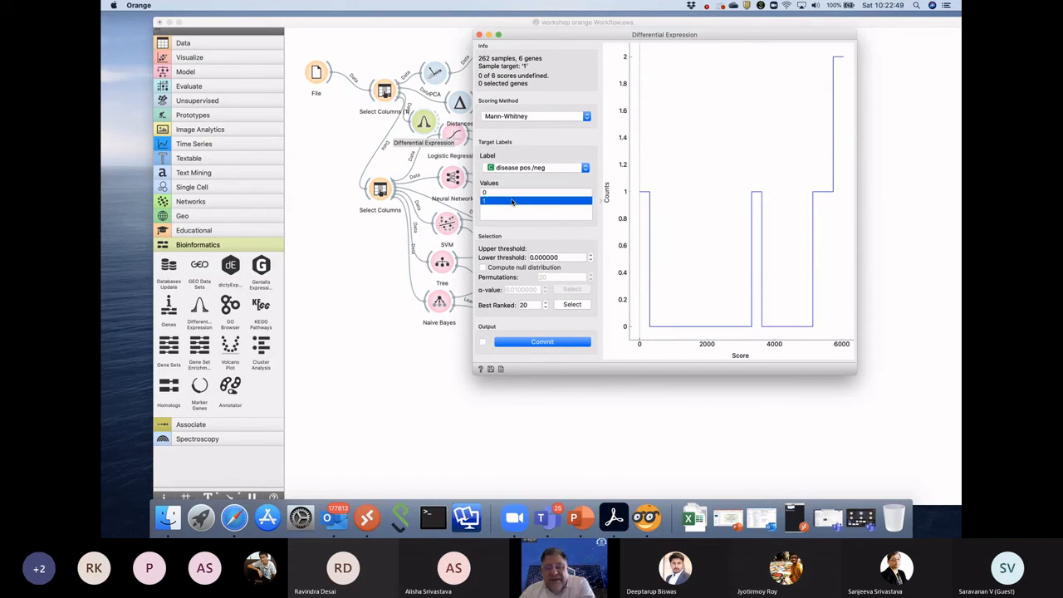
pyautogui.click(513, 192)
pyautogui.click(514, 201)
pyautogui.click(478, 35)
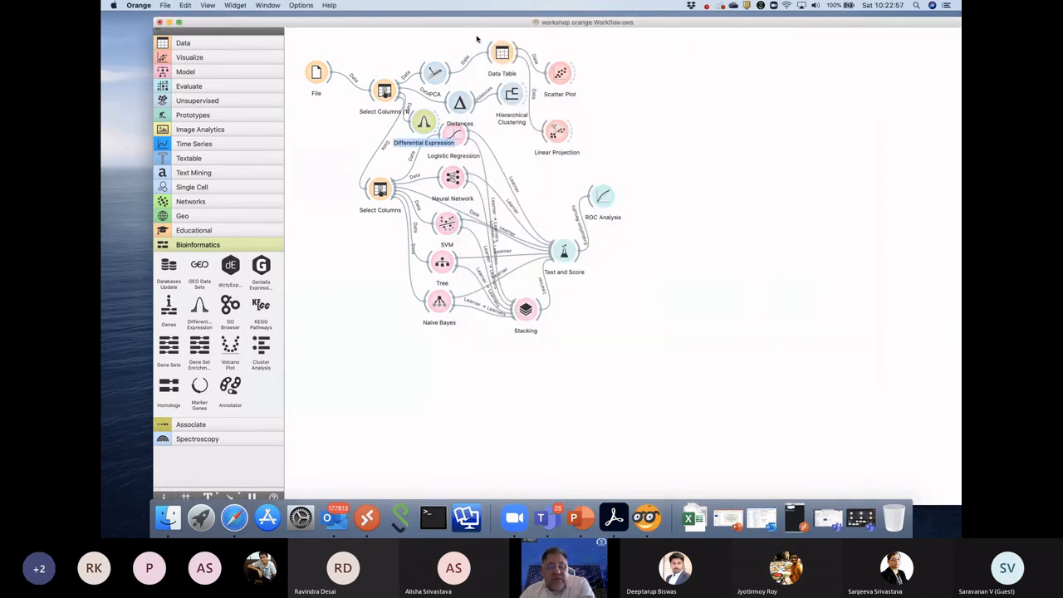
# Read the help page of the Differential Expression widget, then review its plot and settings once more
pyautogui.click(387, 158)
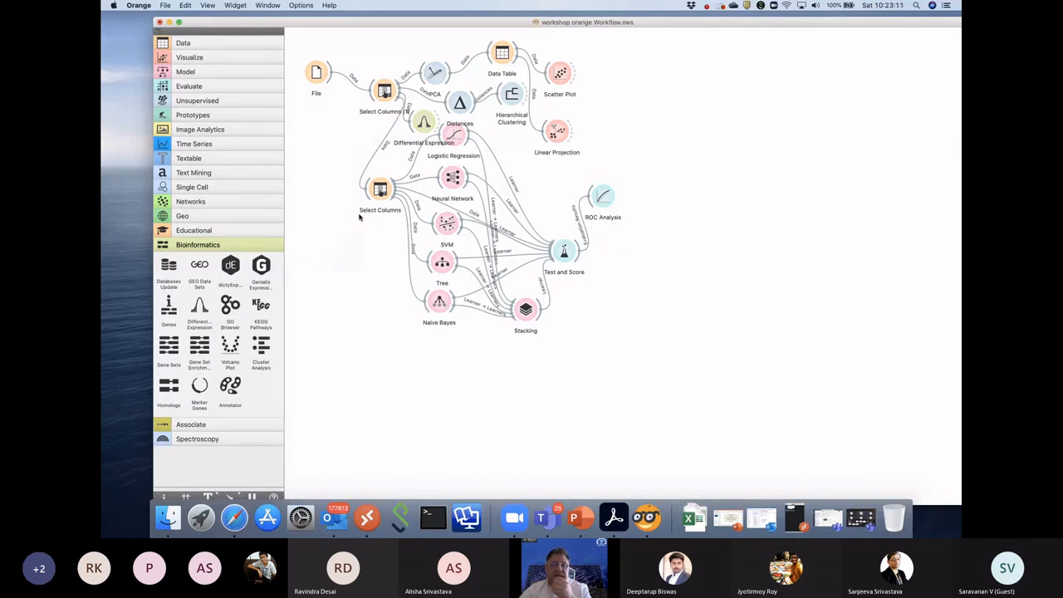
pyautogui.rightClick(421, 123)
pyautogui.click(440, 184)
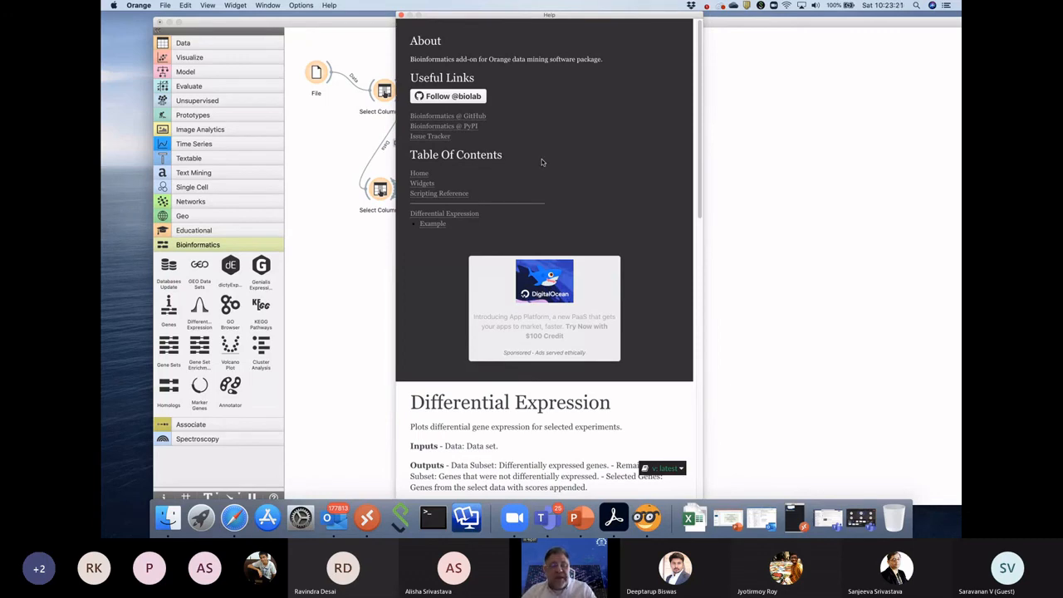
pyautogui.scroll(-10, 542, 159)
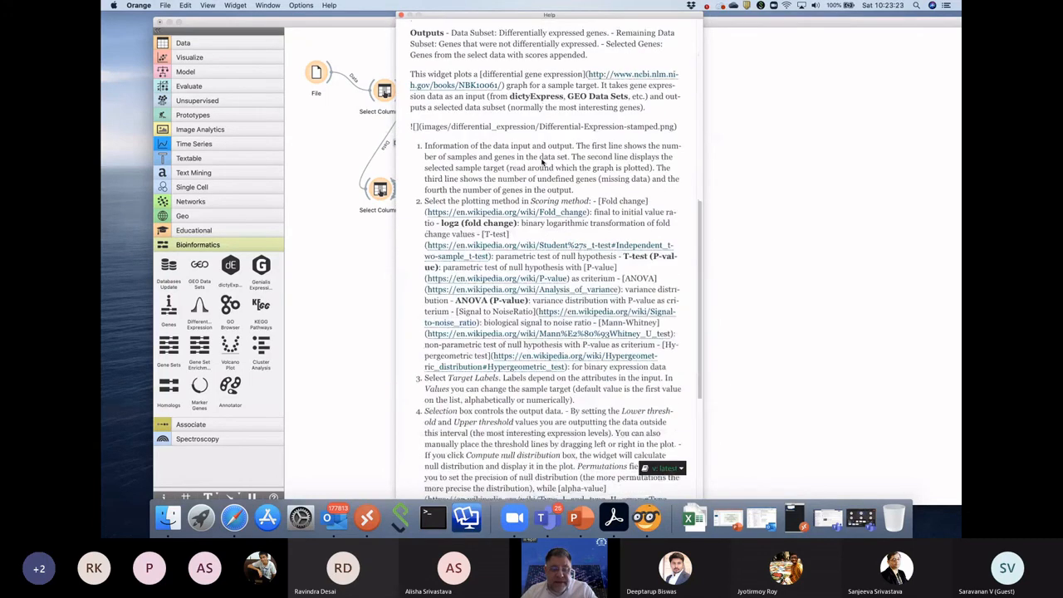
pyautogui.scroll(-6, 541, 163)
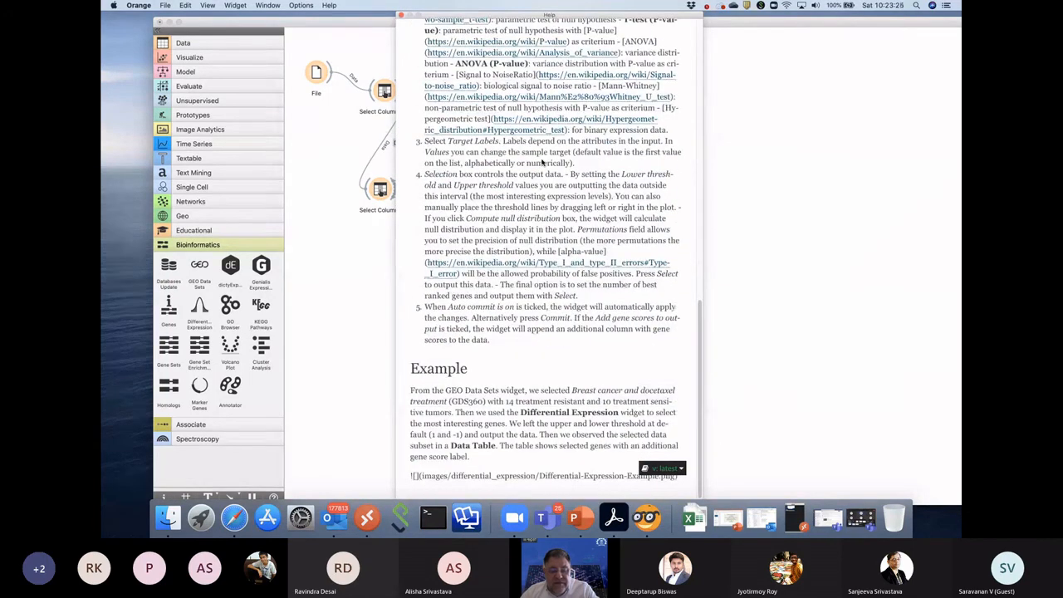
pyautogui.scroll(15, 541, 163)
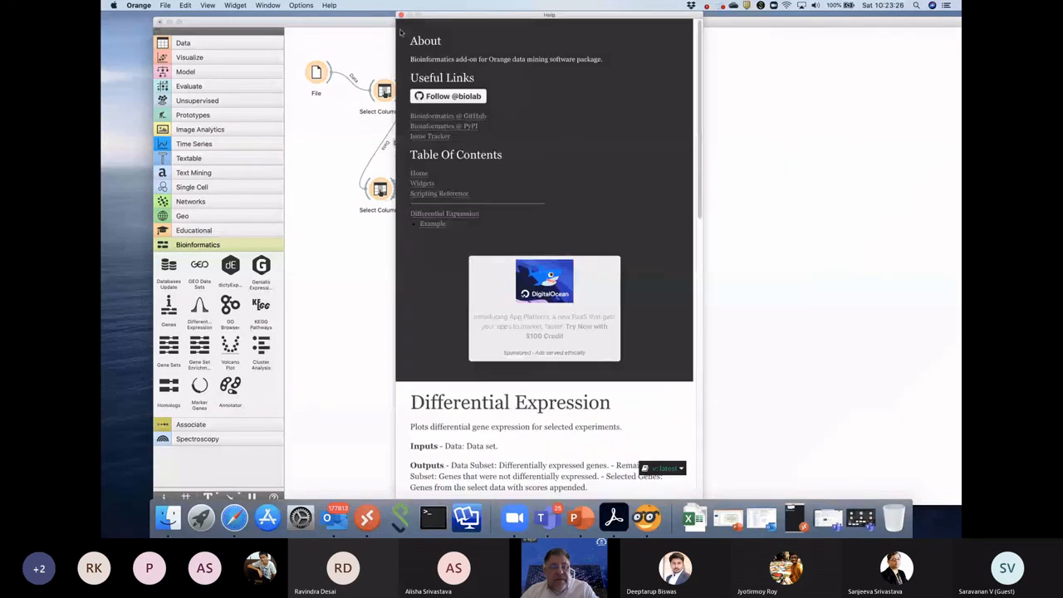
pyautogui.click(401, 15)
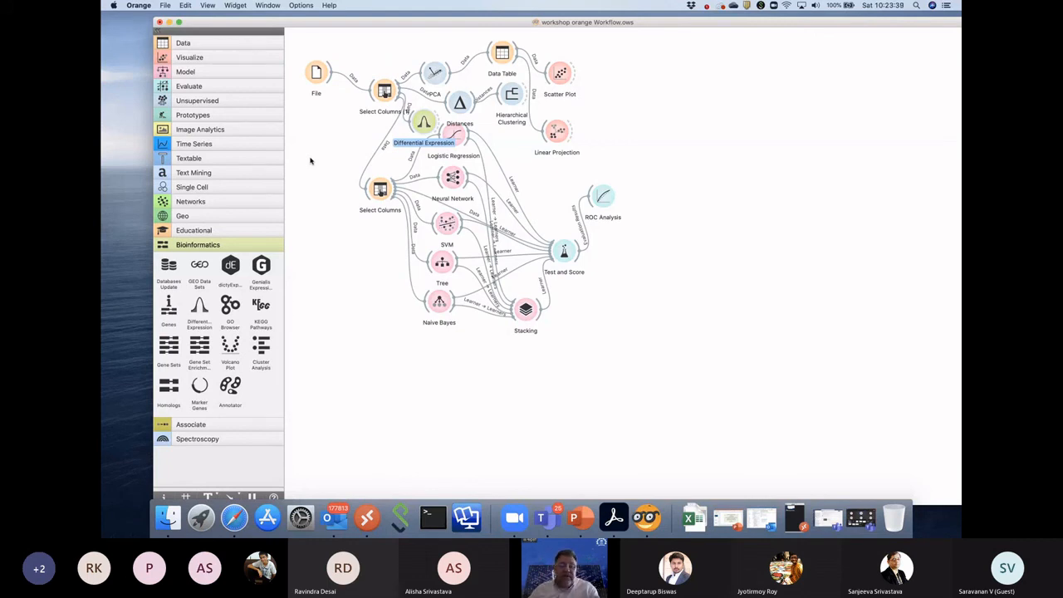
pyautogui.doubleClick(425, 121)
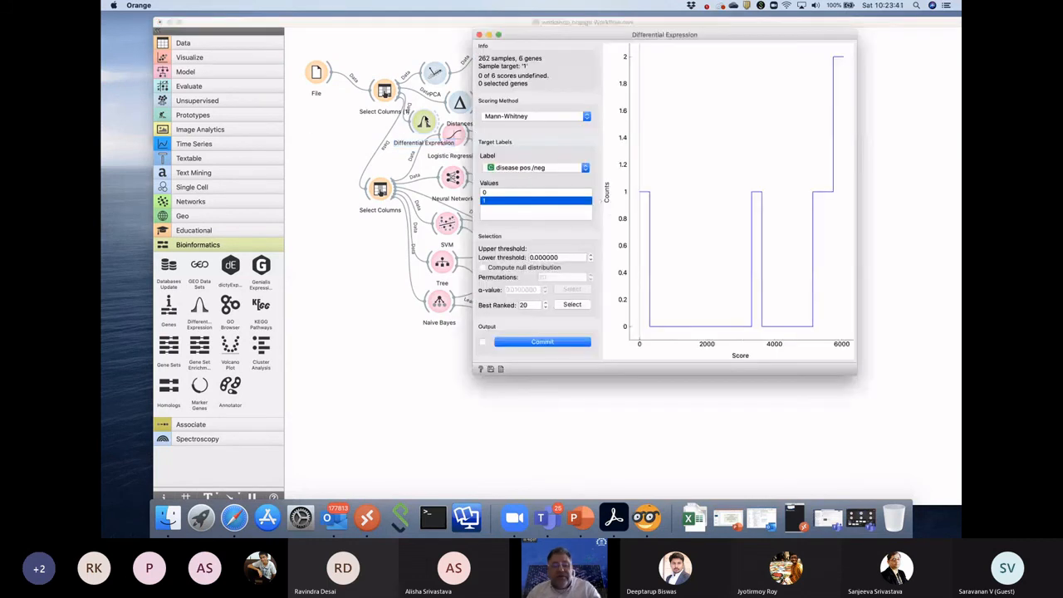
pyautogui.click(478, 35)
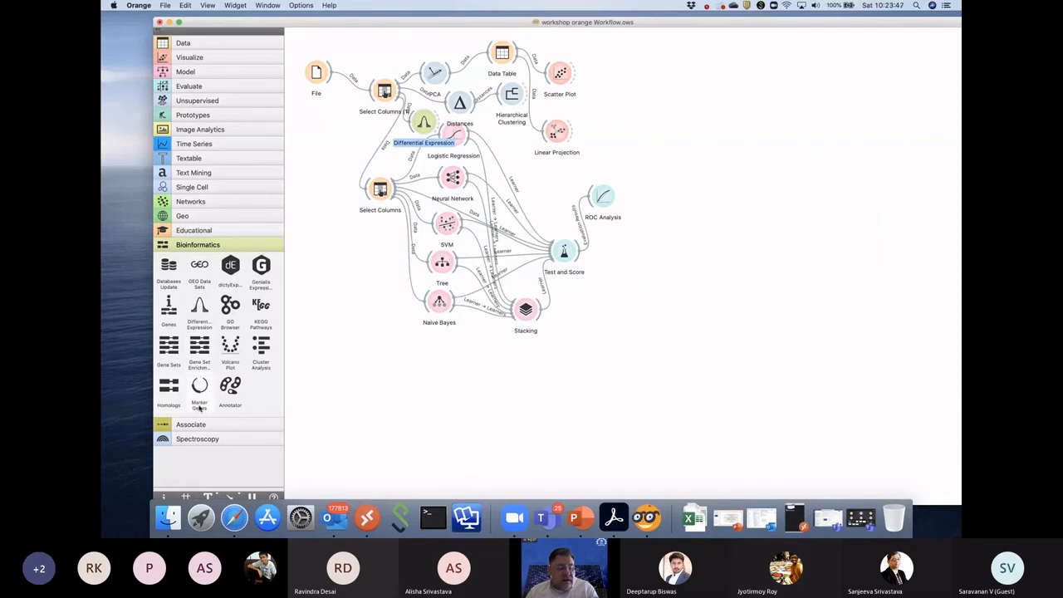
# Add two more Differential Expression widgets, move one to empty canvas space and view its list of scoring methods
pyautogui.click(199, 309)
pyautogui.click(199, 309)
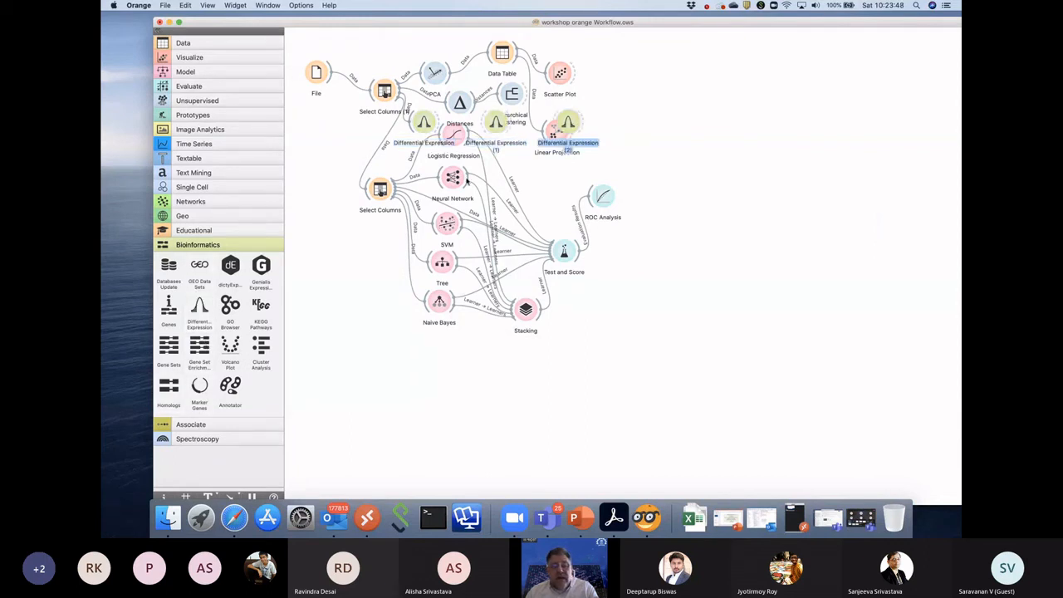
pyautogui.moveTo(567, 123); pyautogui.dragTo(773, 110)
pyautogui.rightClick(779, 115)
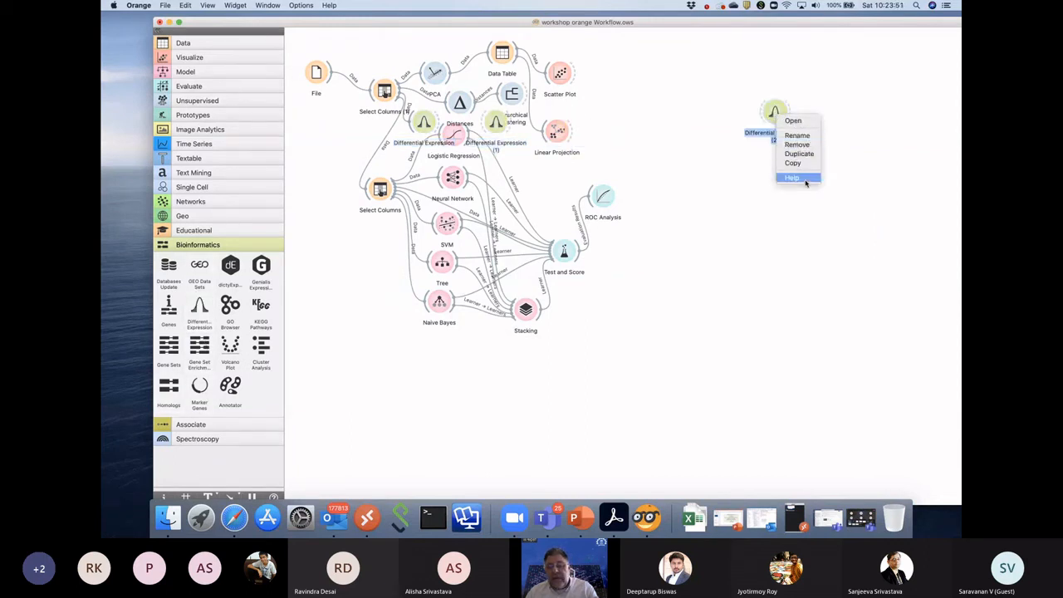
pyautogui.click(700, 127)
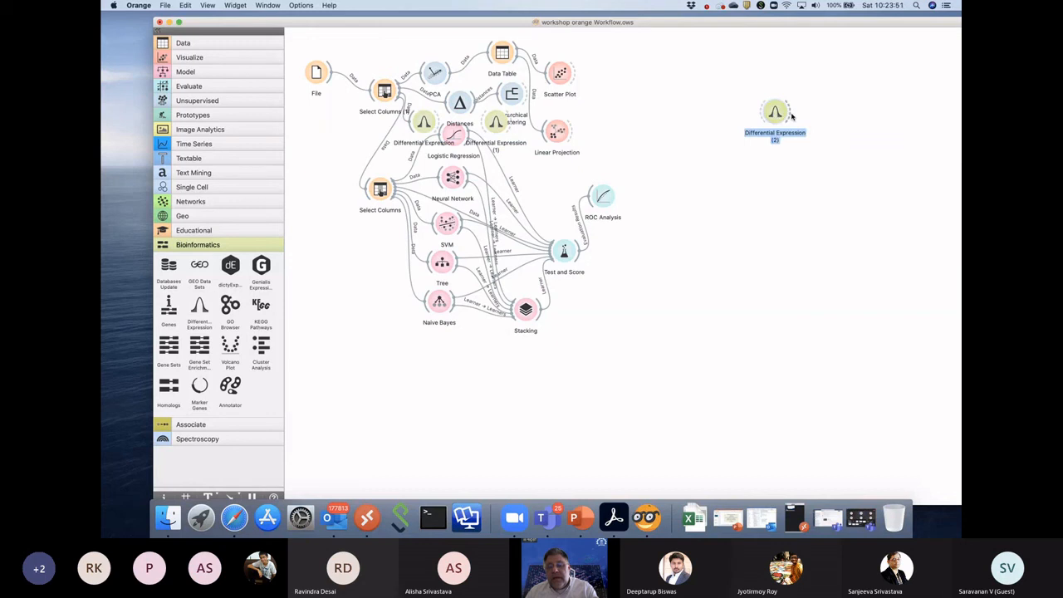
pyautogui.doubleClick(792, 116)
pyautogui.click(407, 154)
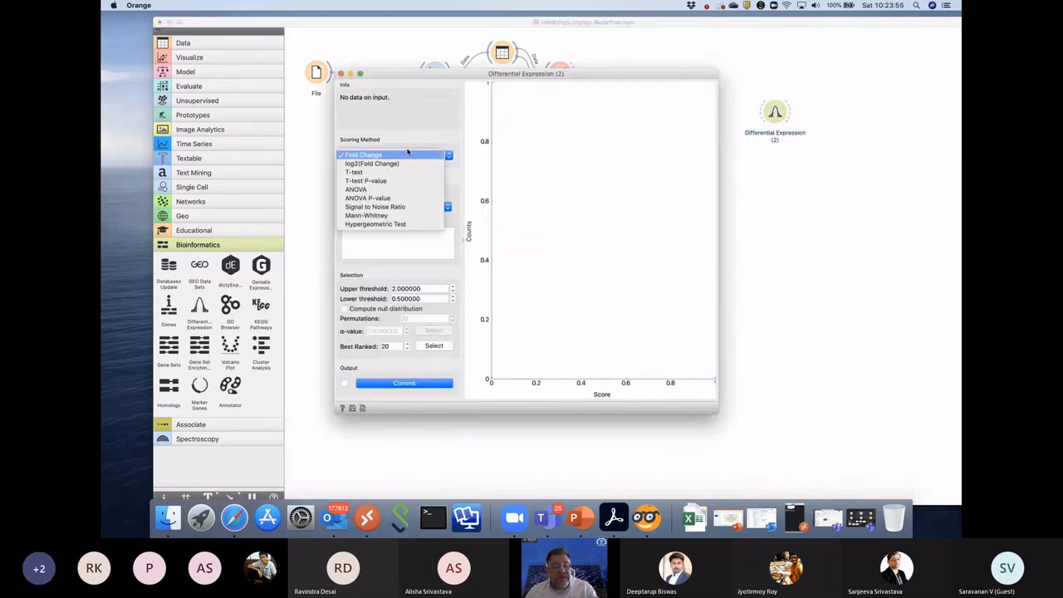
pyautogui.click(425, 99)
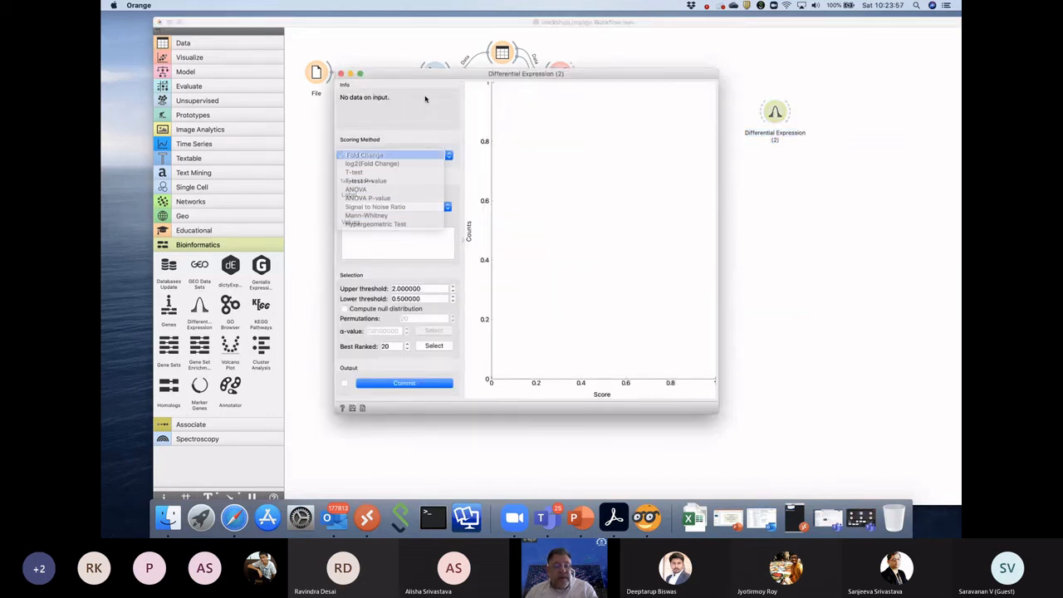
pyautogui.click(340, 74)
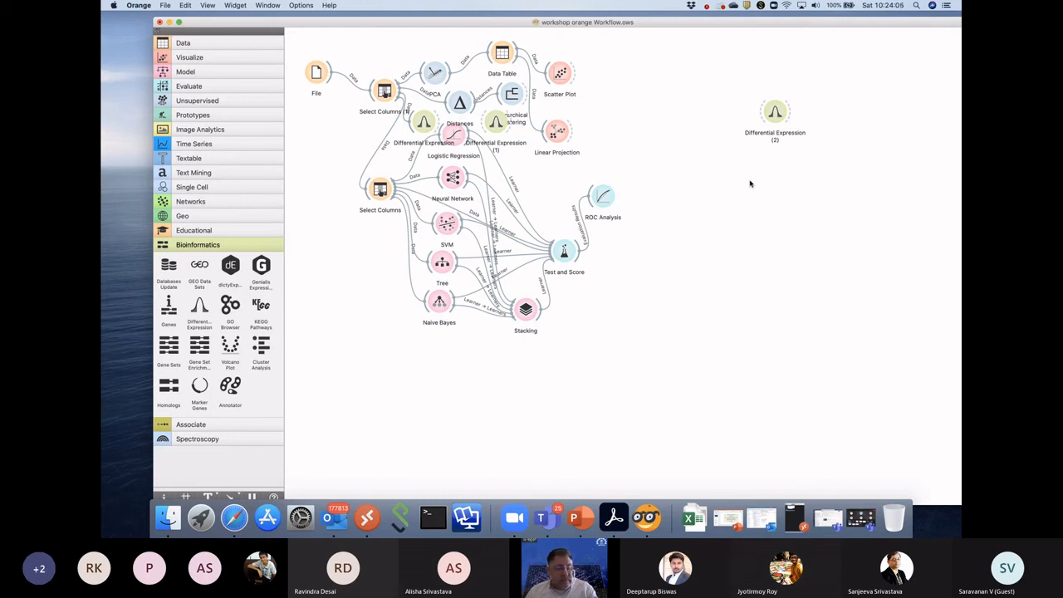
# Delete all three Differential Expression widgets from the workflow
pyautogui.click(779, 119)
pyautogui.press('Delete')
pyautogui.click(495, 123)
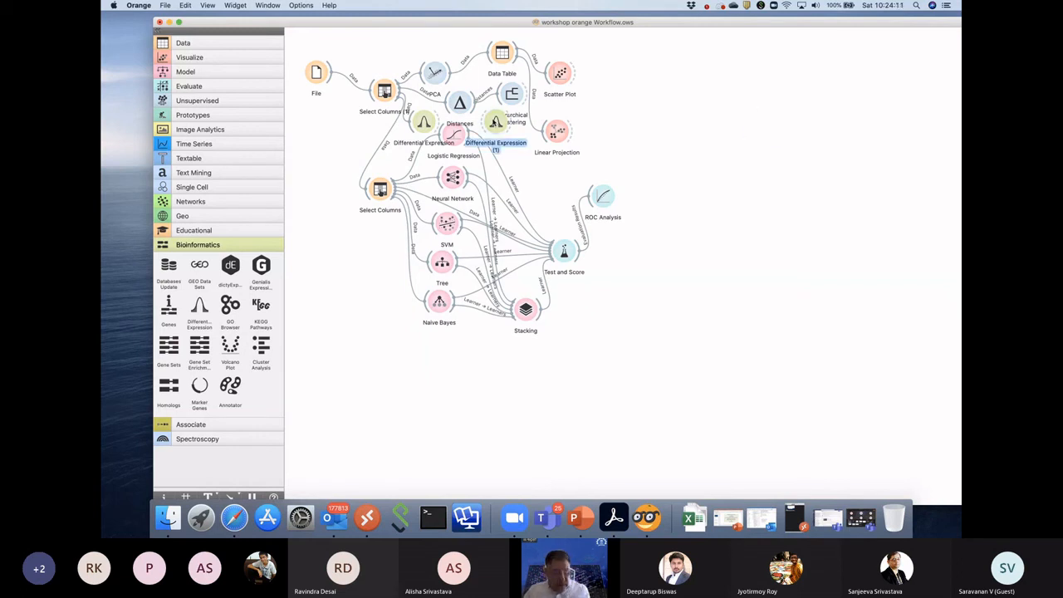
pyautogui.press('Delete')
pyautogui.click(423, 124)
pyautogui.press('Delete')
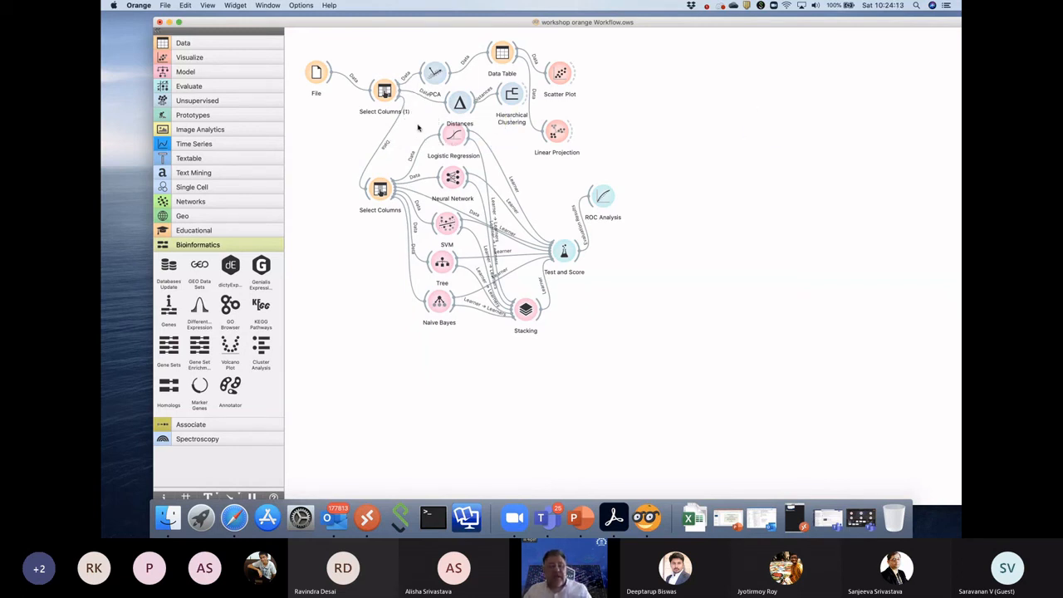
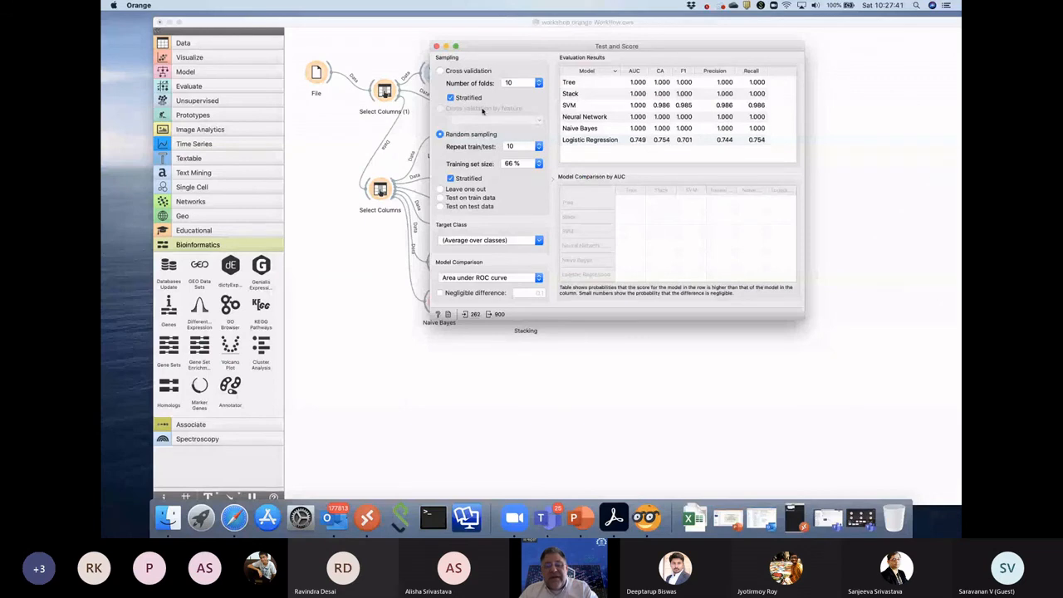
# Close the Test and Score results and show the widgets of the Model category
pyautogui.click(436, 46)
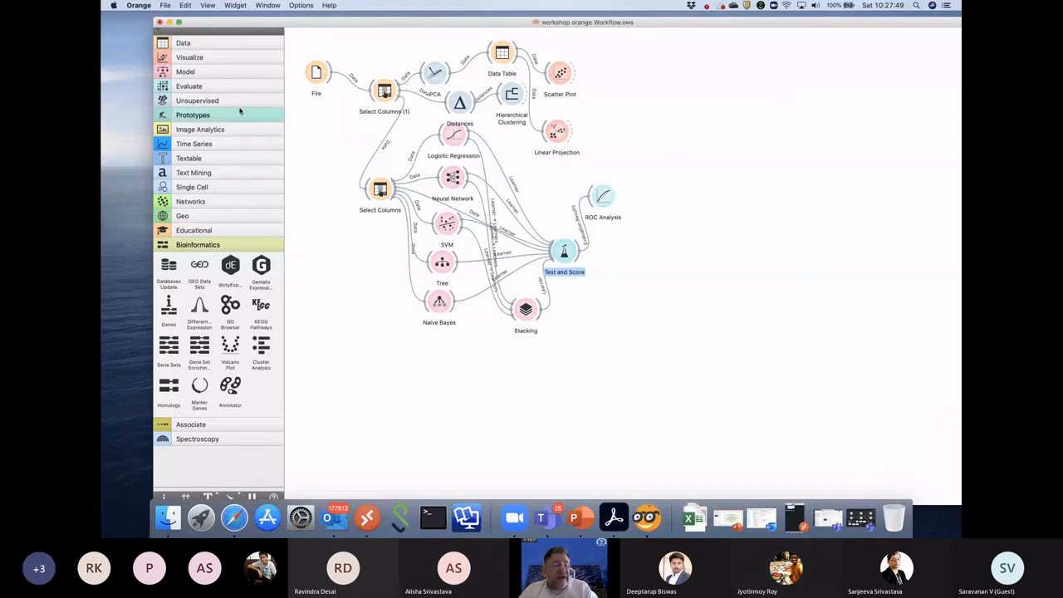
pyautogui.click(186, 72)
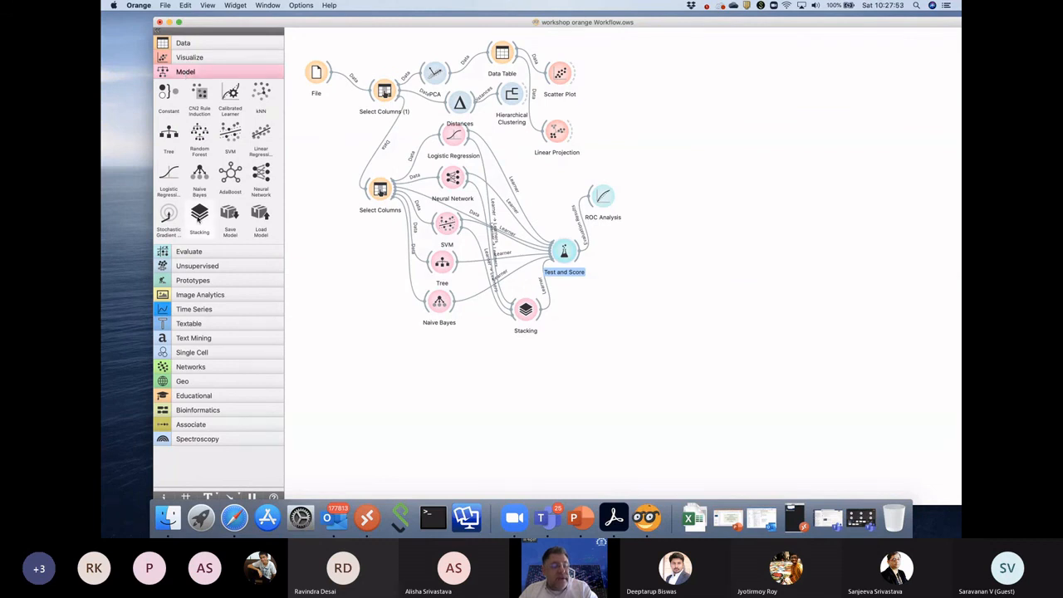
# Add a second Stacking widget to the canvas just below the existing Stacking widget
pyautogui.click(203, 59)
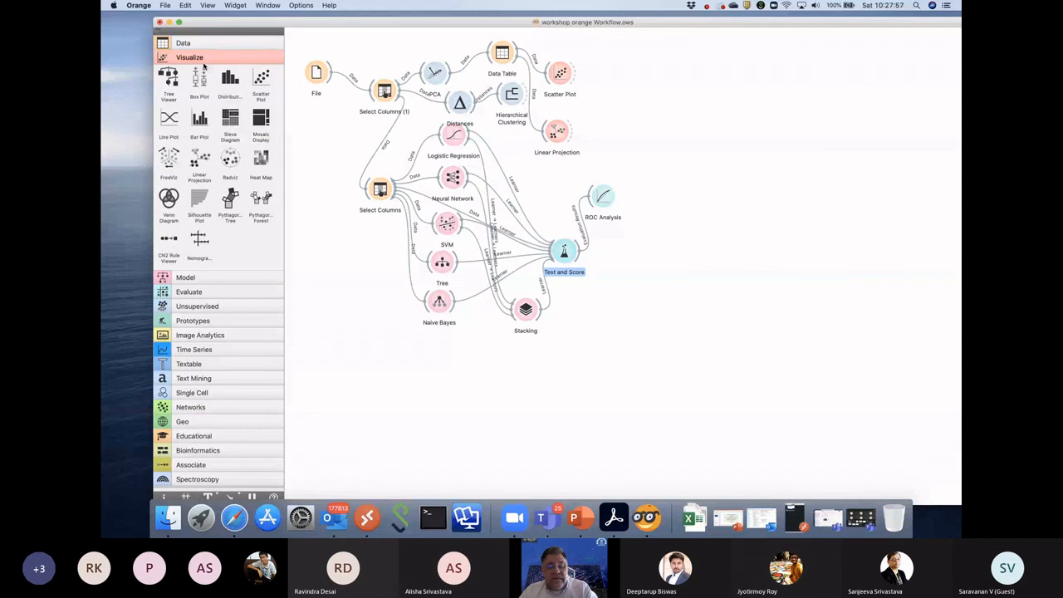
pyautogui.click(202, 280)
pyautogui.moveTo(199, 238); pyautogui.dragTo(517, 347)
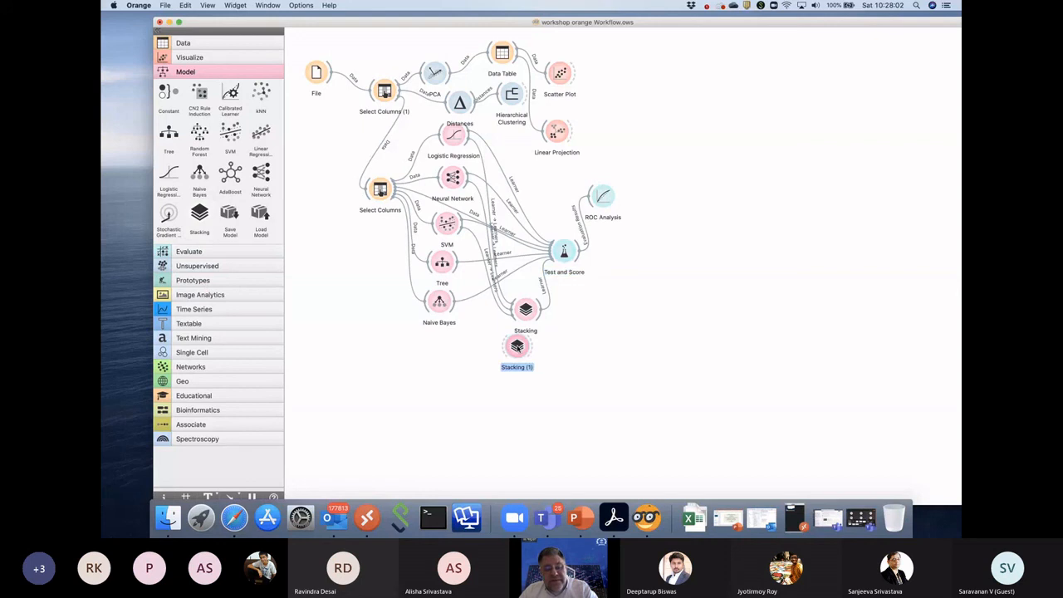
# Link the Learner outputs of Naive Bayes and Tree to the new Stacking widget's Learners input and connect that widget to Test and Score
pyautogui.click(461, 322)
pyautogui.moveTo(453, 303); pyautogui.dragTo(516, 347)
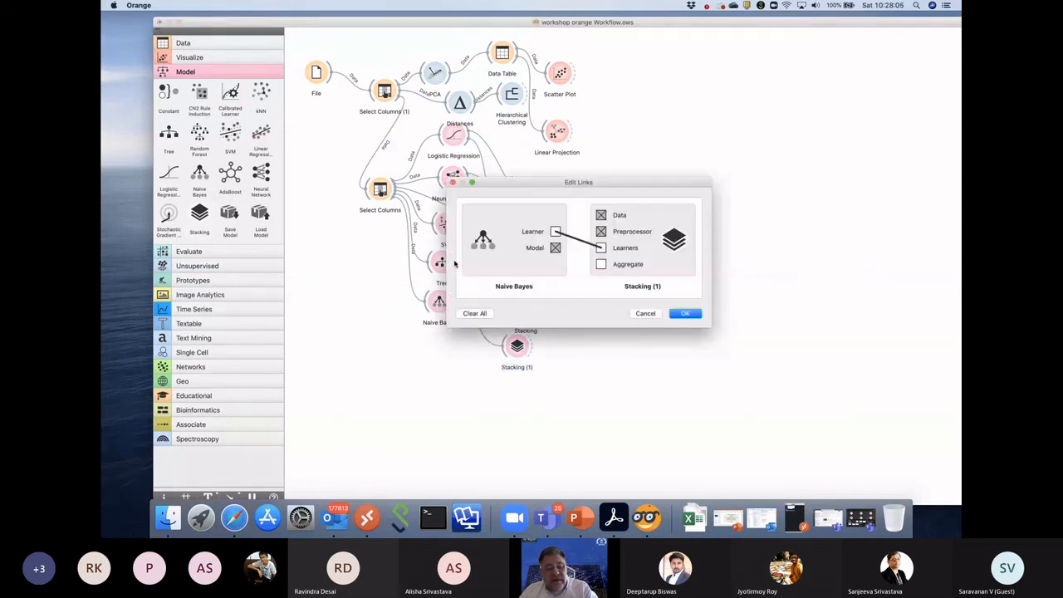
pyautogui.click(684, 314)
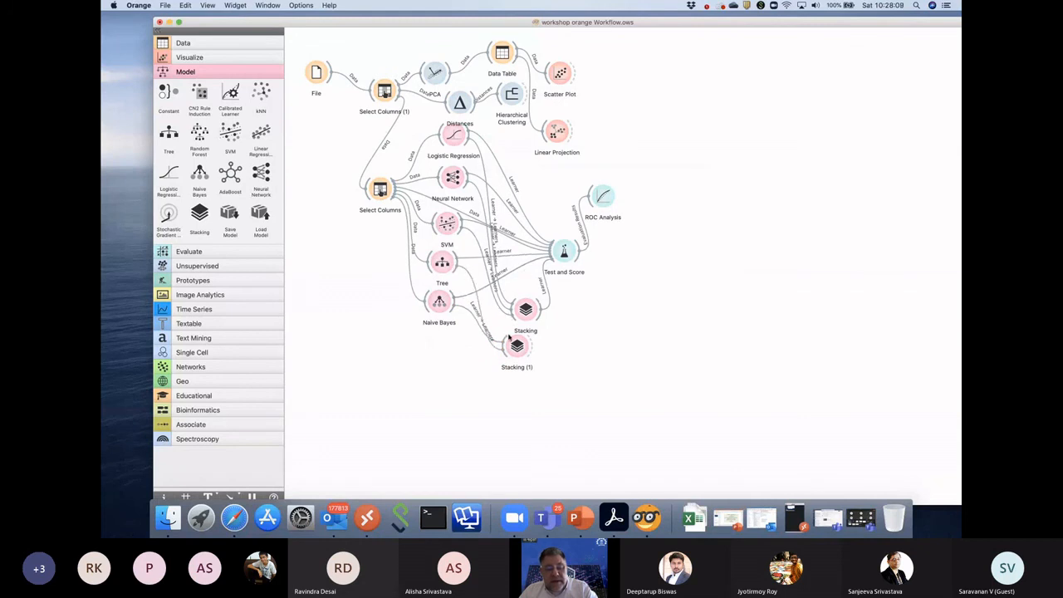
pyautogui.moveTo(509, 337); pyautogui.dragTo(510, 338)
pyautogui.click(684, 314)
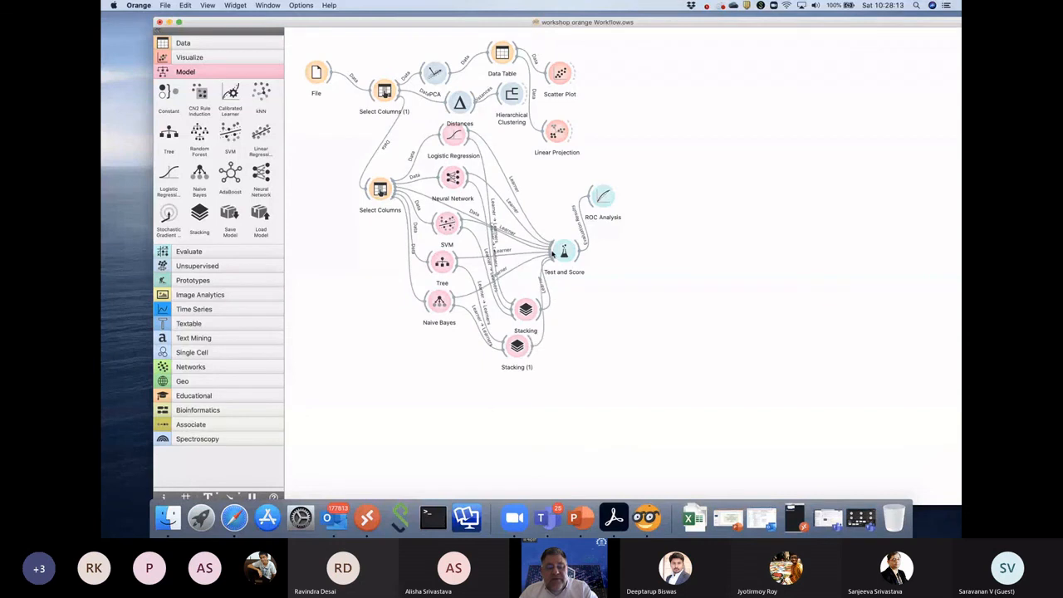
# Examine the Test and Score evaluation results for both stacking models, reopening the results for a second look
pyautogui.doubleClick(569, 254)
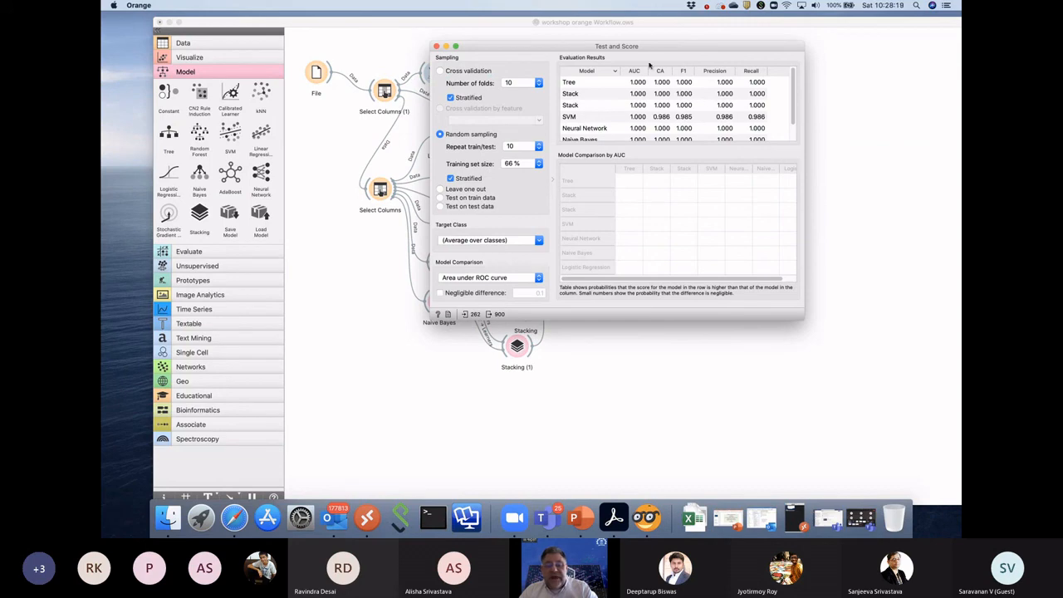
pyautogui.click(436, 47)
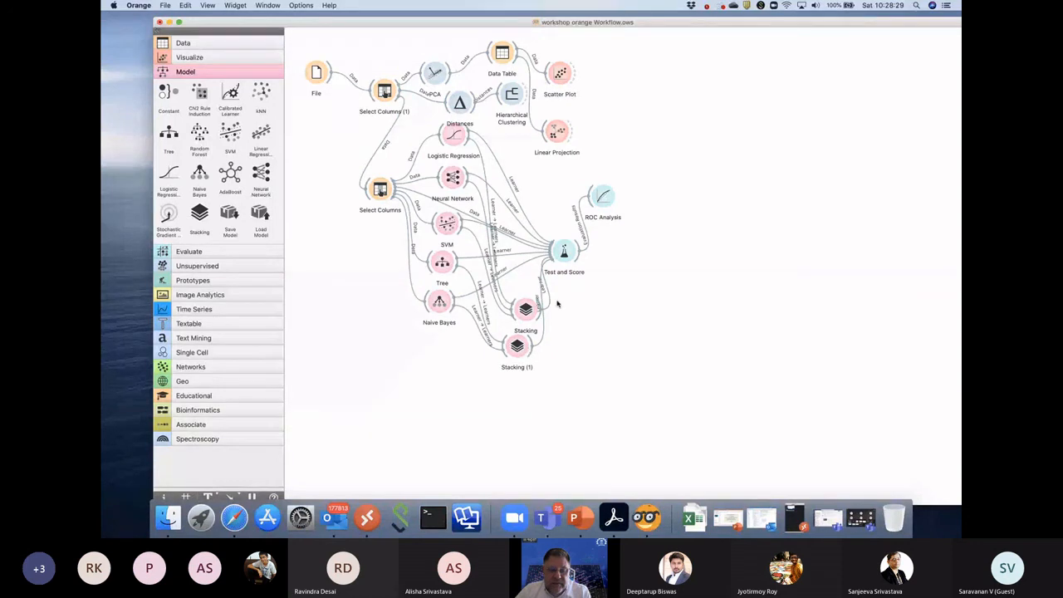
pyautogui.doubleClick(562, 249)
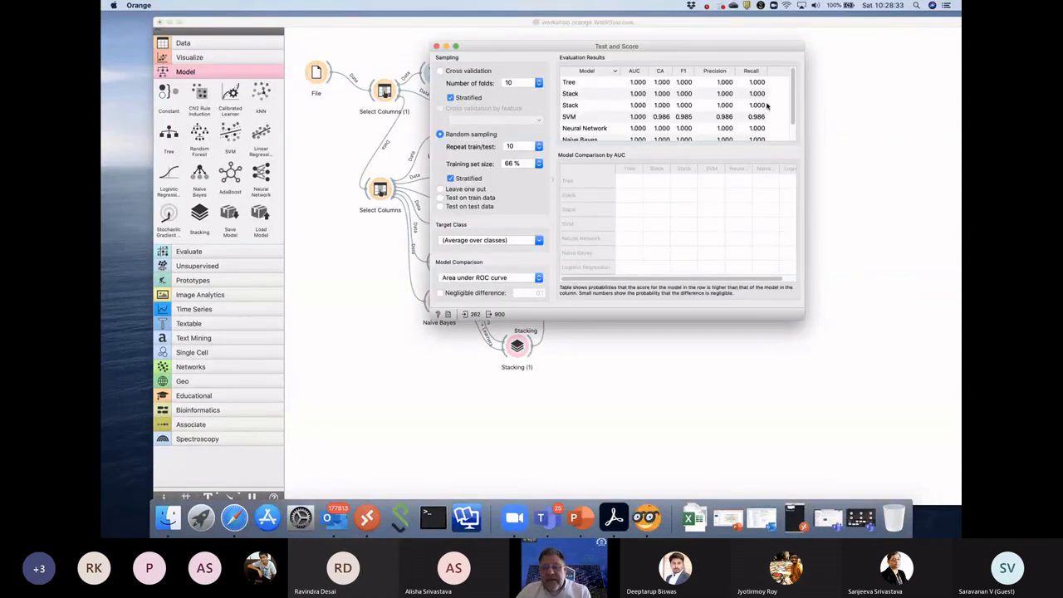
pyautogui.click(436, 47)
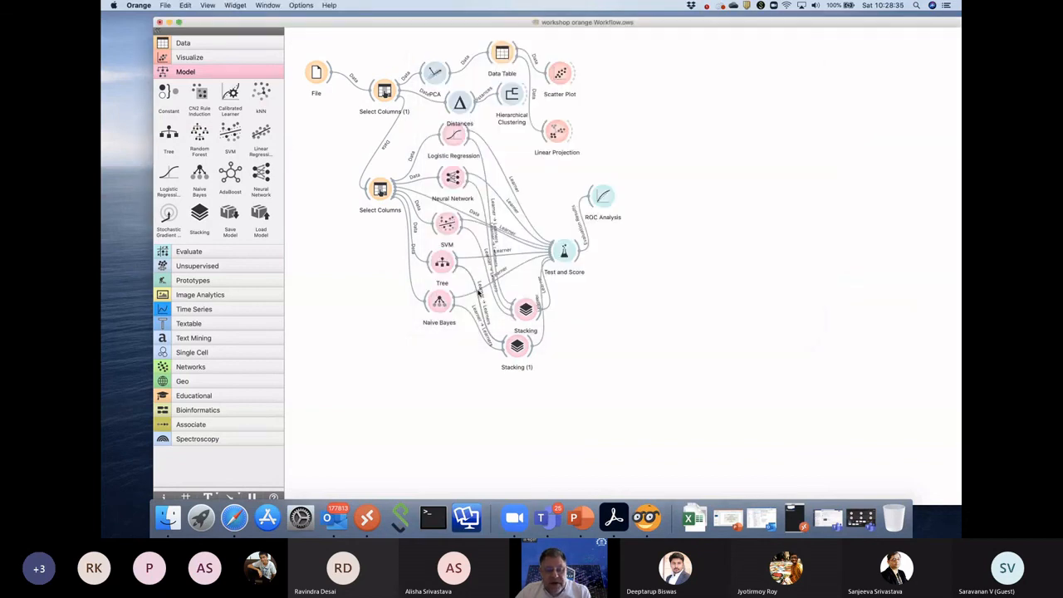
# Rename the second Stacking widget as STK2
pyautogui.rightClick(521, 361)
pyautogui.click(515, 352)
pyautogui.click(515, 352)
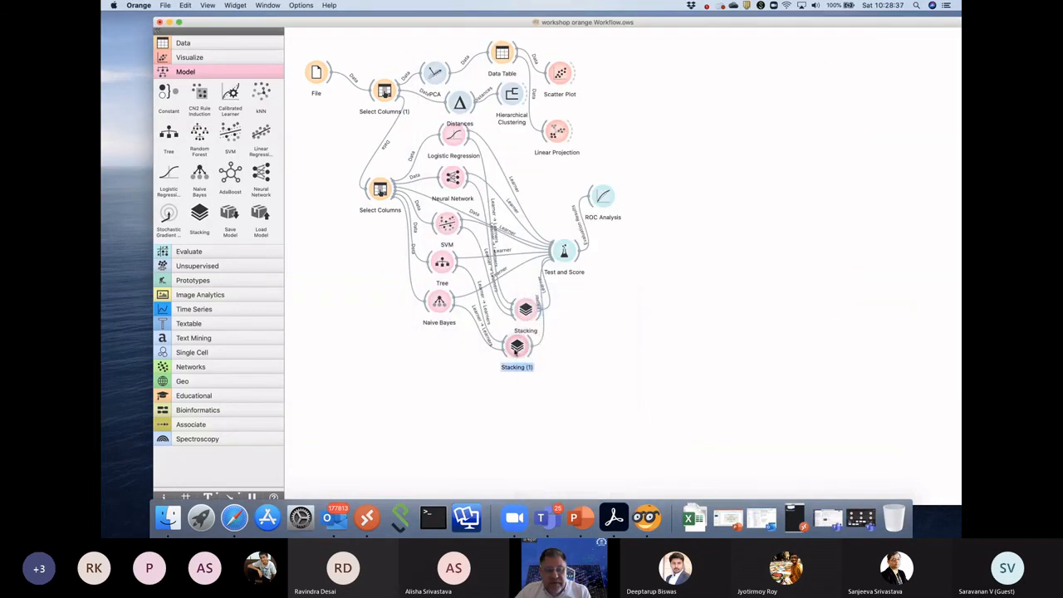
pyautogui.rightClick(515, 352)
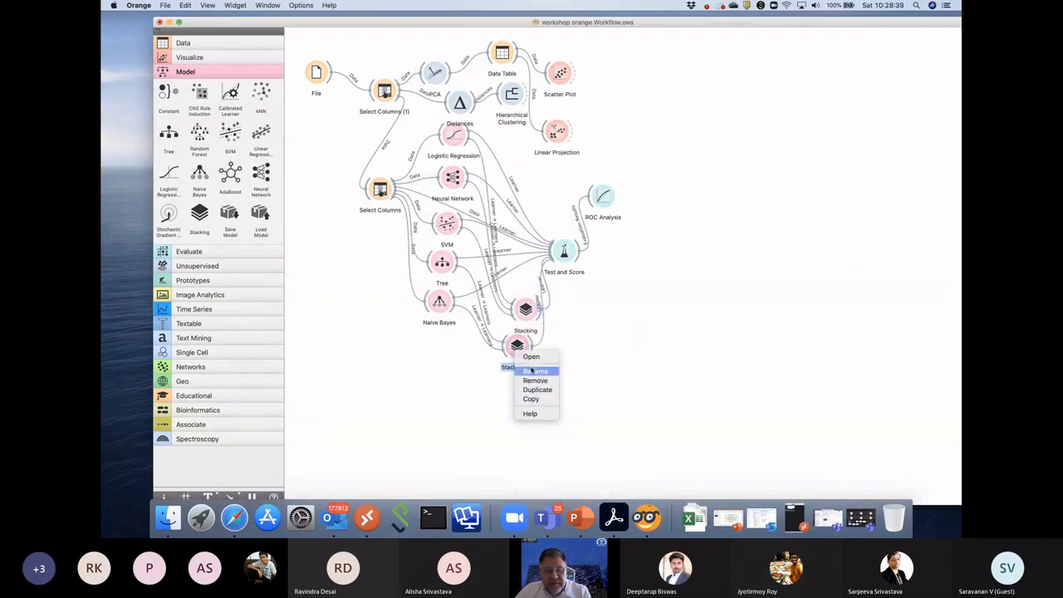
pyautogui.click(535, 371)
pyautogui.click(576, 259)
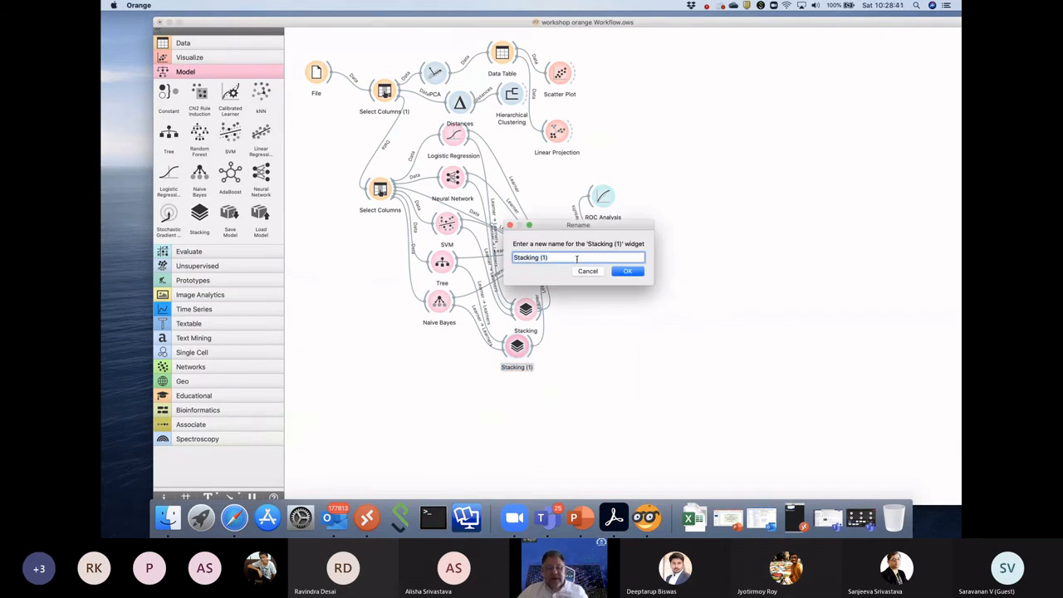
pyautogui.press('BackSpace')
pyautogui.press('BackSpace')
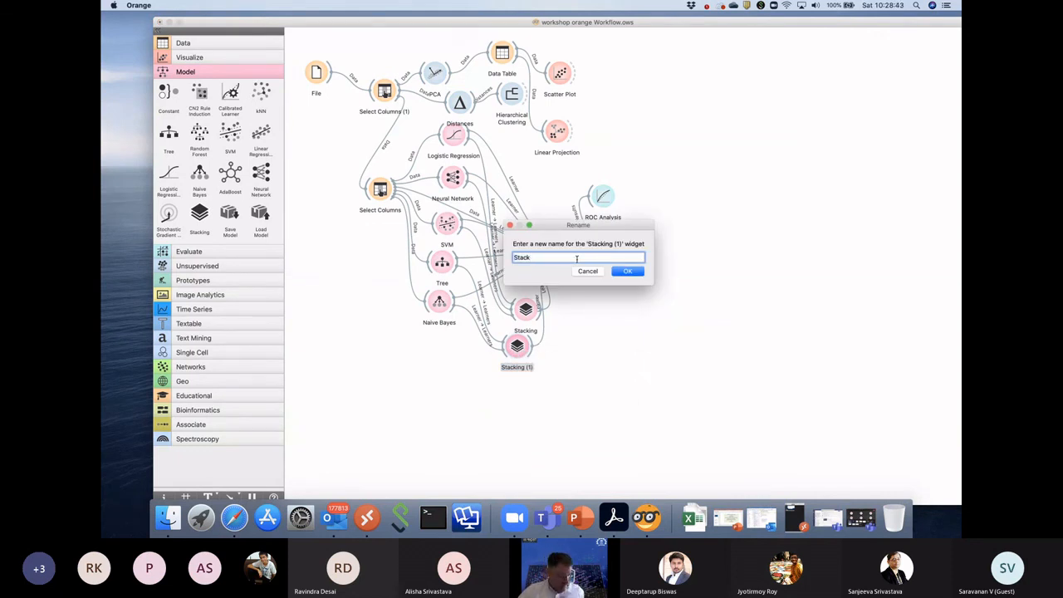
pyautogui.press('BackSpace')
pyautogui.press('BackSpace')
pyautogui.press('BackSpace')
pyautogui.press('BackSpace')
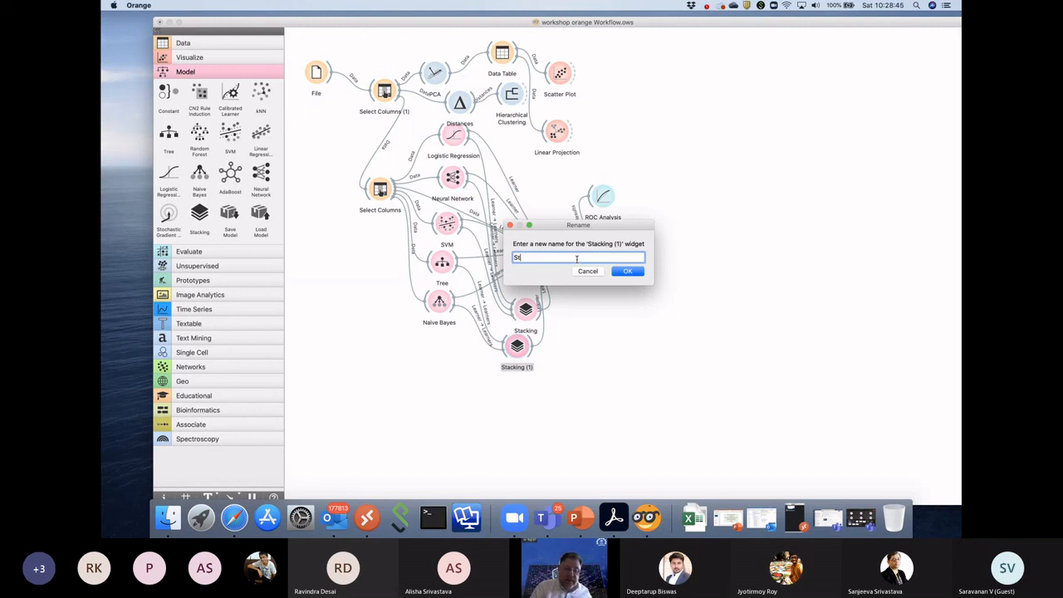
pyautogui.write('T')
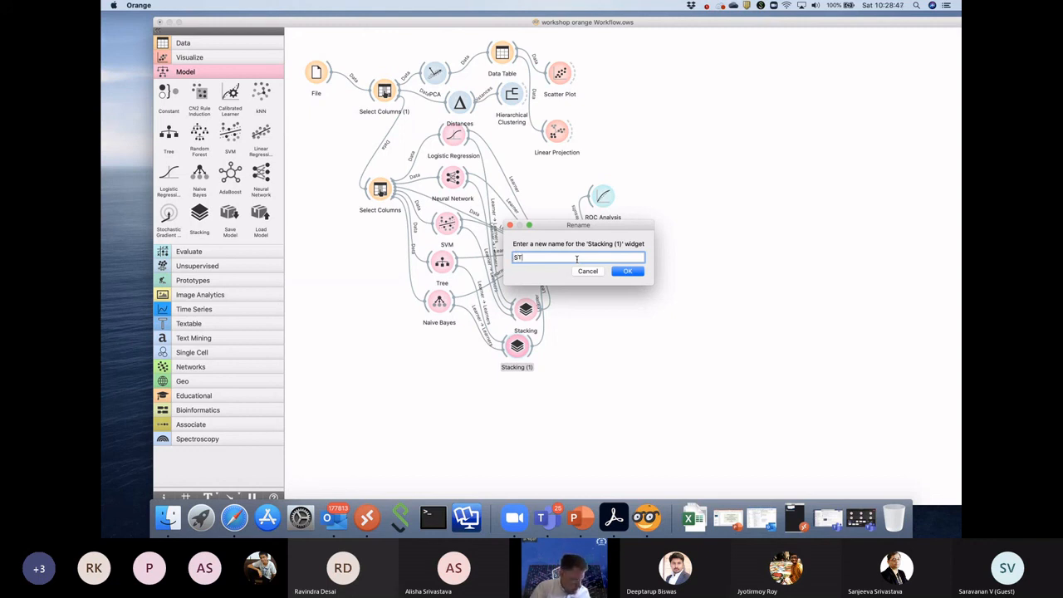
pyautogui.write('K2')
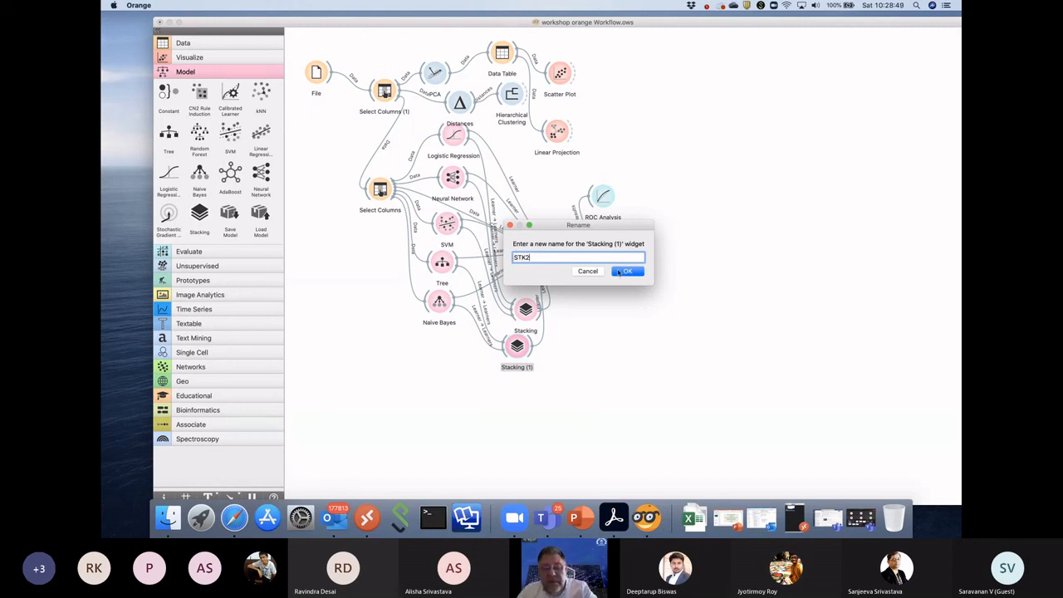
pyautogui.click(619, 272)
# Review the full list of model scores in Test and Score after the rename, then close it
pyautogui.doubleClick(561, 251)
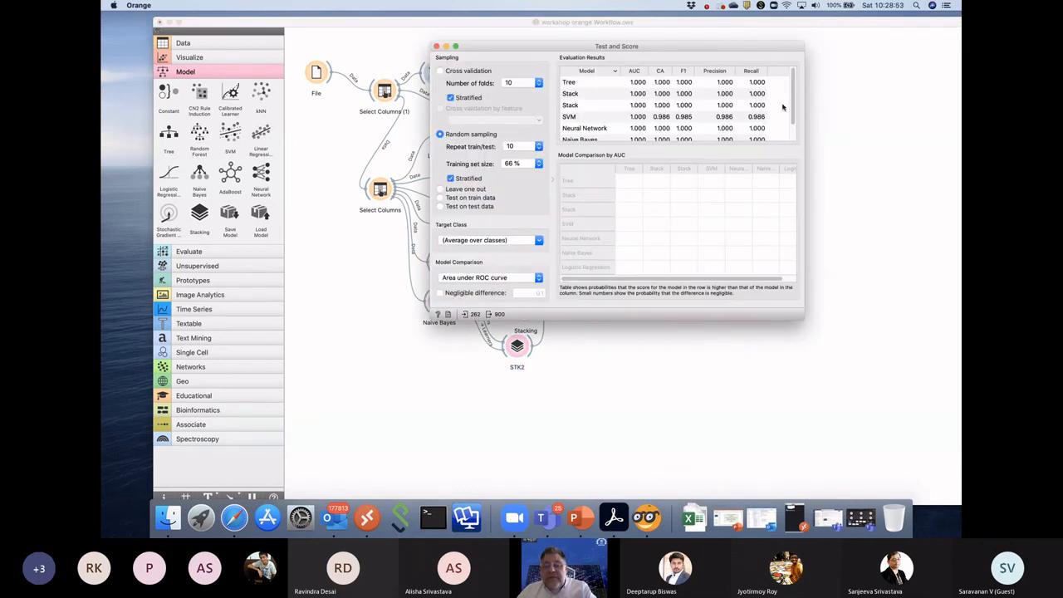
pyautogui.moveTo(793, 104); pyautogui.dragTo(799, 143)
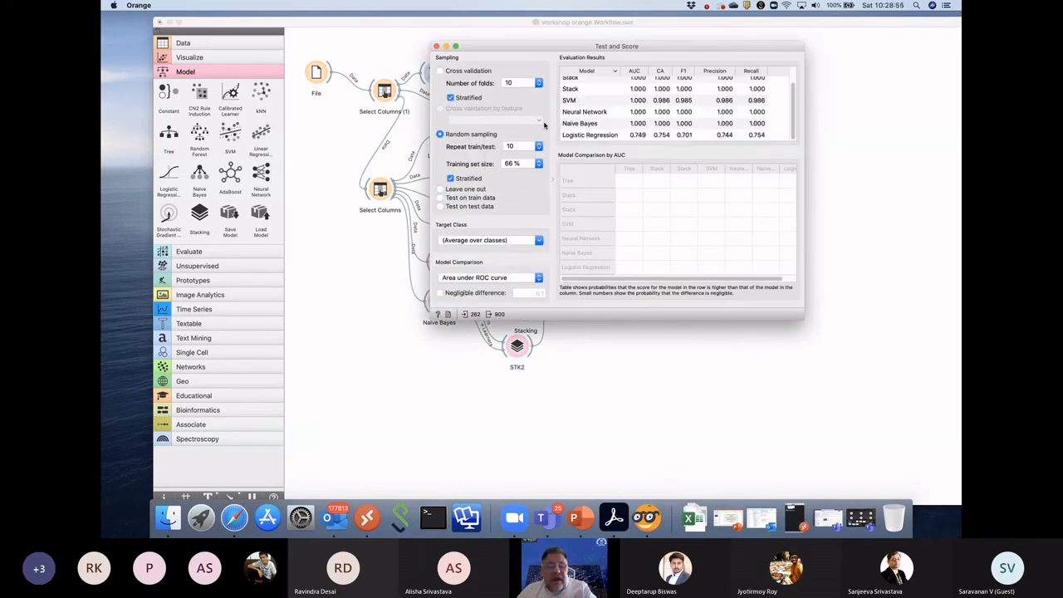
pyautogui.click(436, 46)
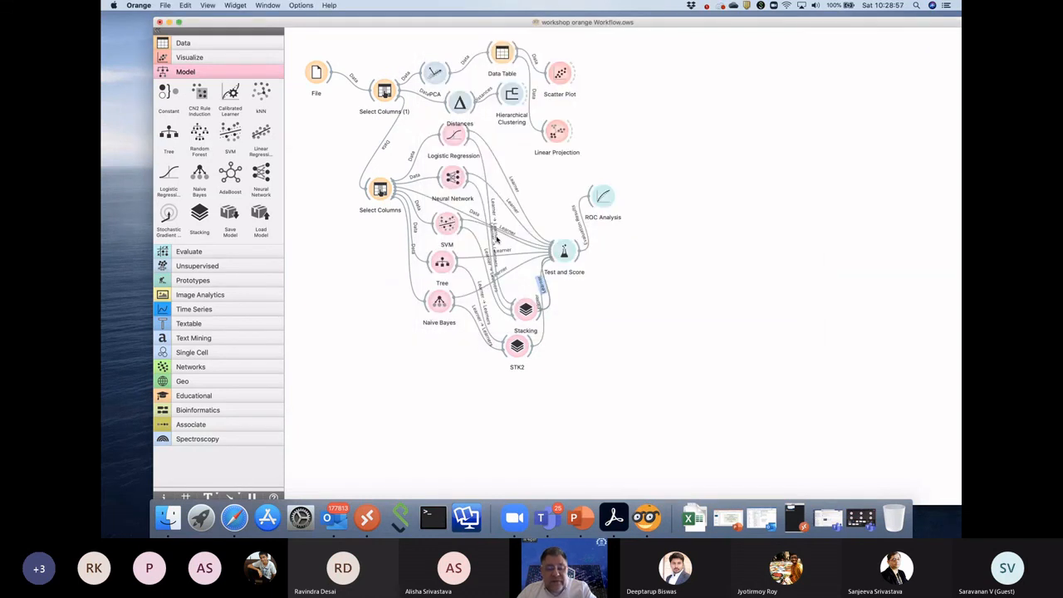
# Move STK2 slightly below Stacking and shift Test and Score away from the model widgets to separate the links
pyautogui.click(516, 347)
pyautogui.moveTo(516, 347); pyautogui.dragTo(528, 353)
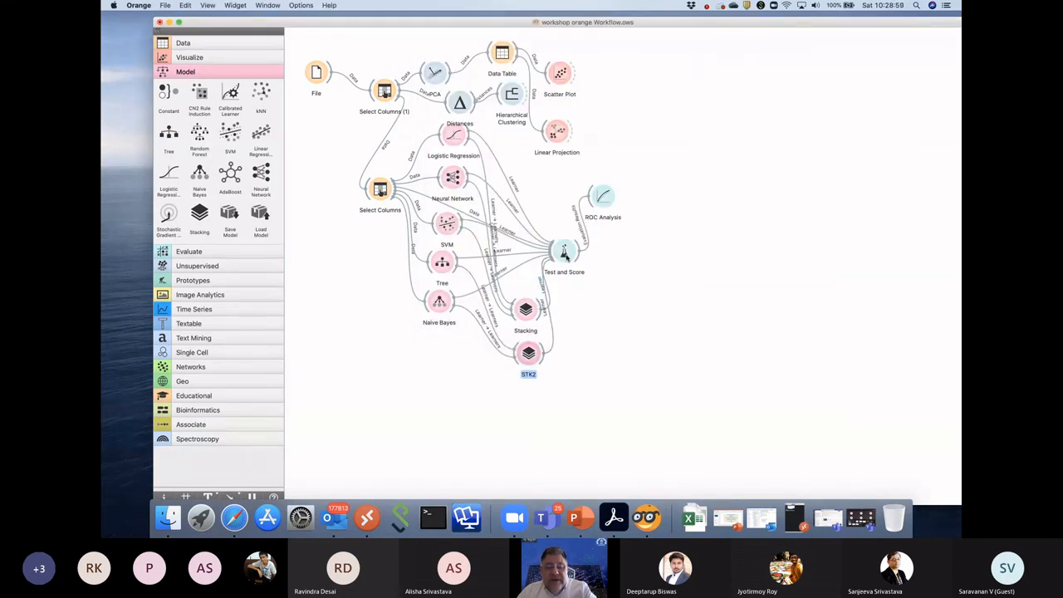
pyautogui.moveTo(562, 253); pyautogui.dragTo(598, 269)
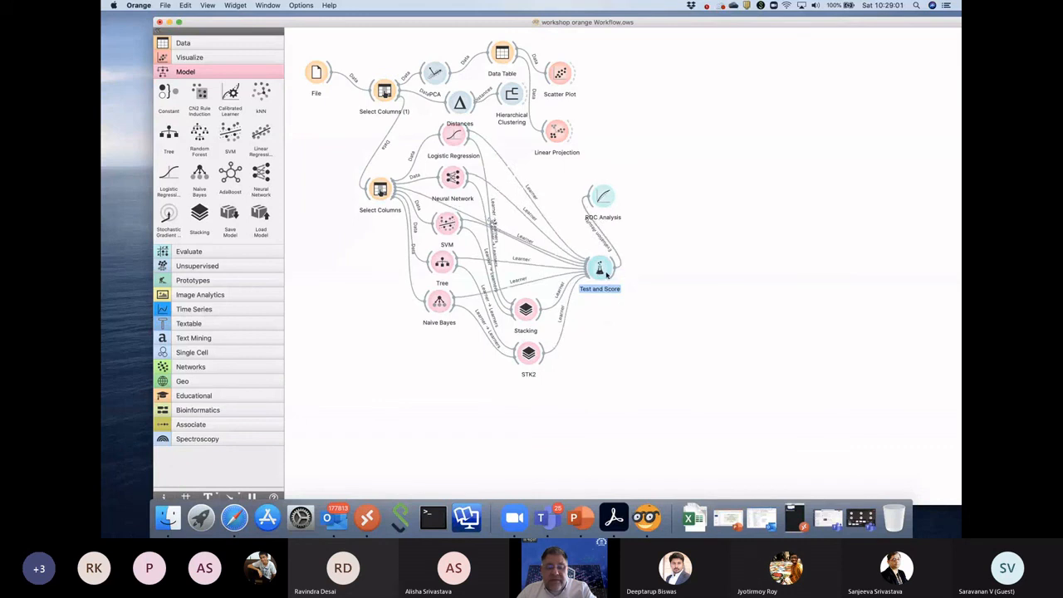
# Remove the link from Stacking to Test and Score and check the evaluation results with only STK2 as stacking model
pyautogui.click(551, 311)
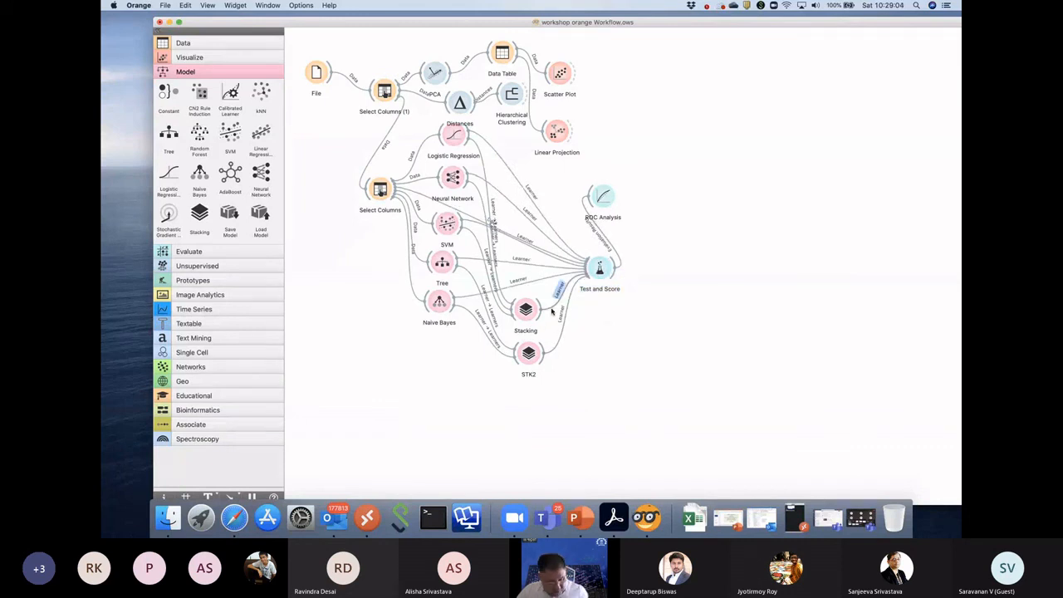
pyautogui.doubleClick(598, 268)
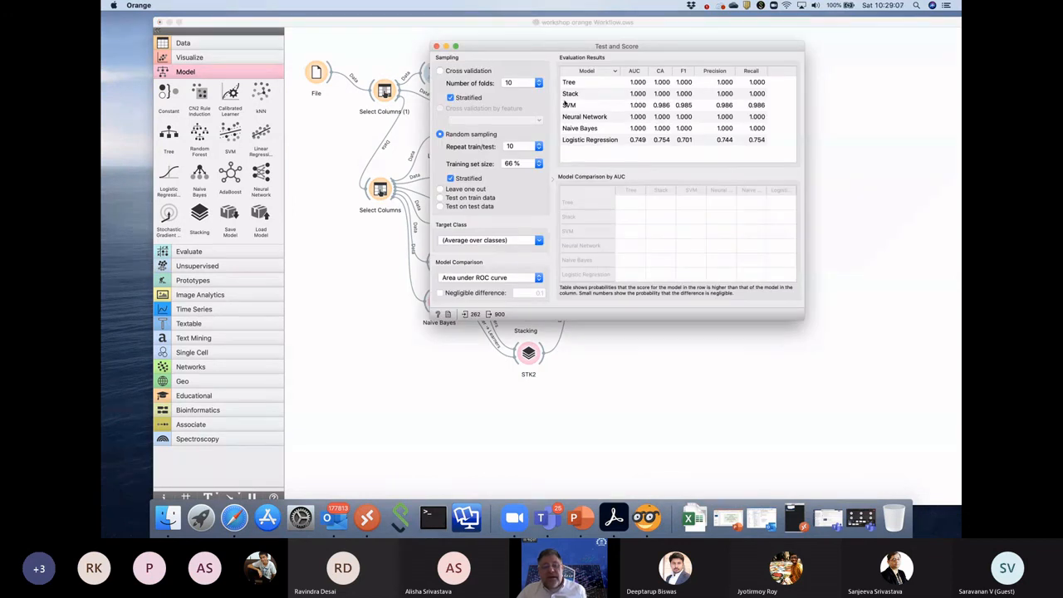
pyautogui.click(436, 47)
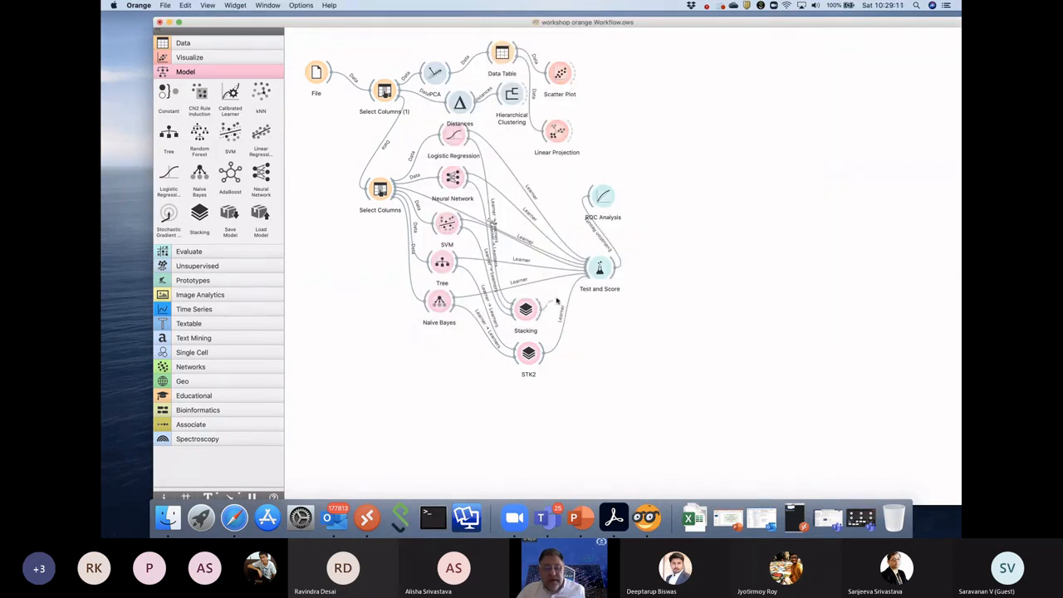
# Connect Stacking to Test and Score in place of STK2, removing STK2's link, and check the recalculated evaluation results
pyautogui.moveTo(541, 309); pyautogui.dragTo(591, 267)
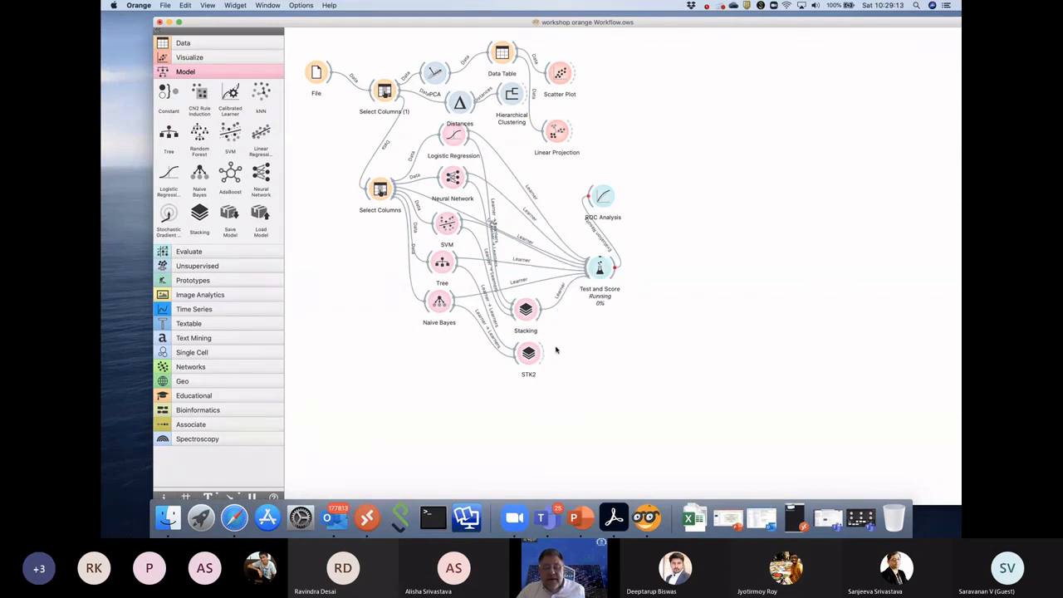
pyautogui.click(603, 270)
pyautogui.doubleClick(601, 267)
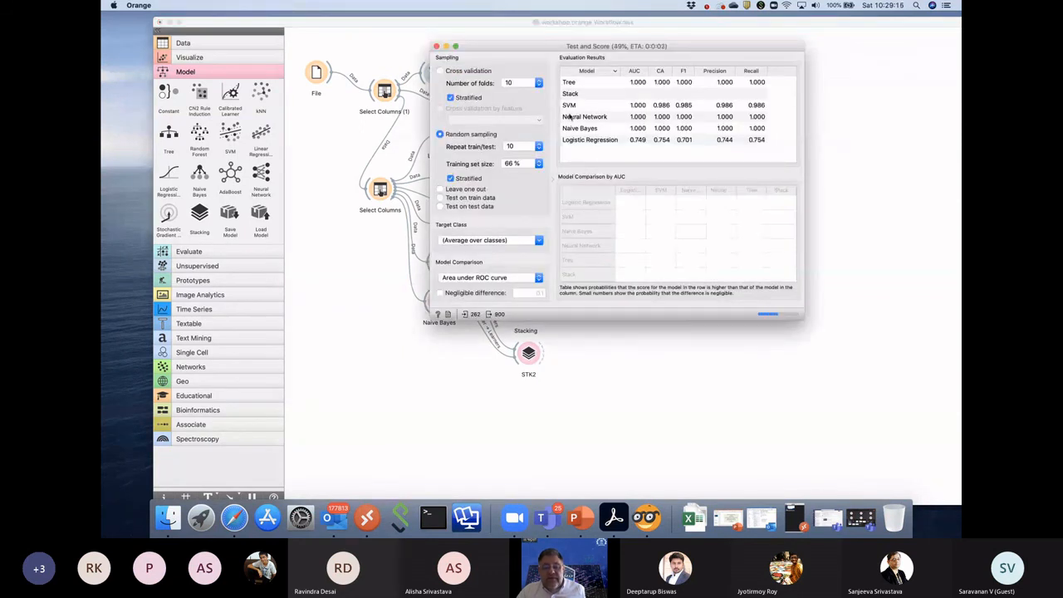
pyautogui.click(436, 47)
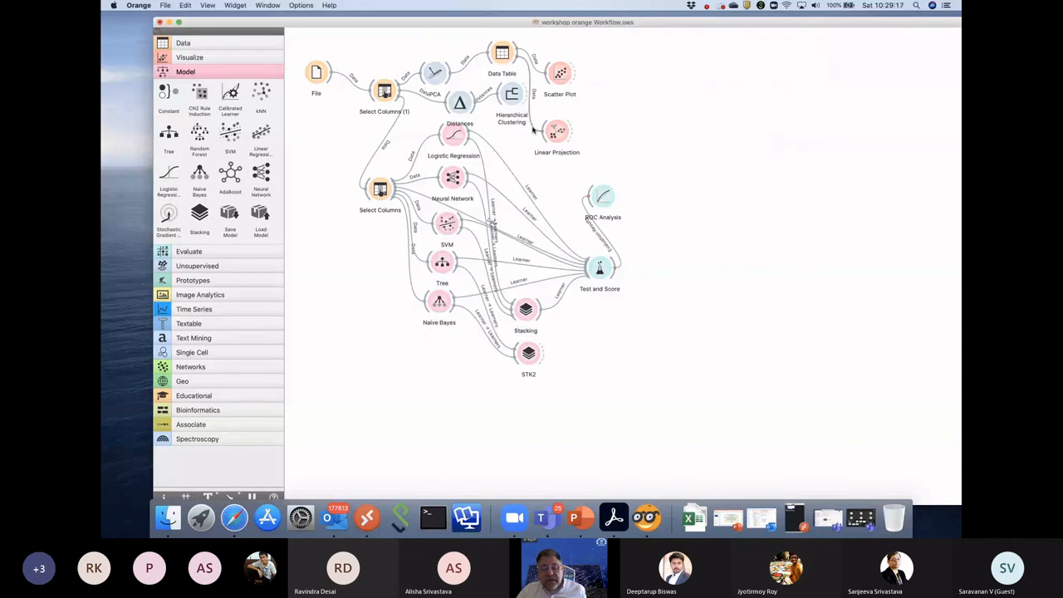
pyautogui.doubleClick(600, 268)
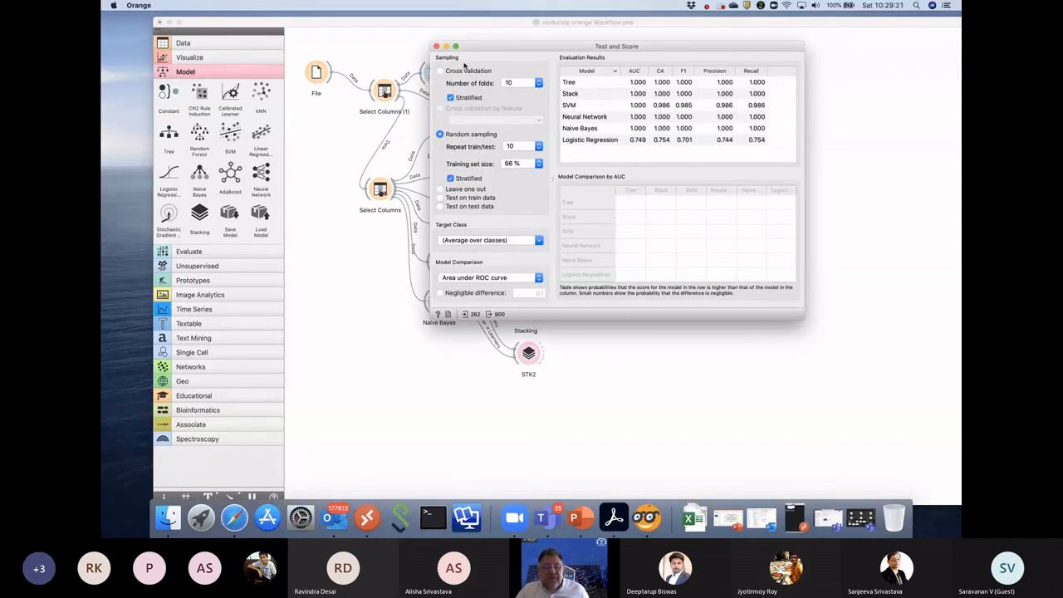
pyautogui.click(436, 47)
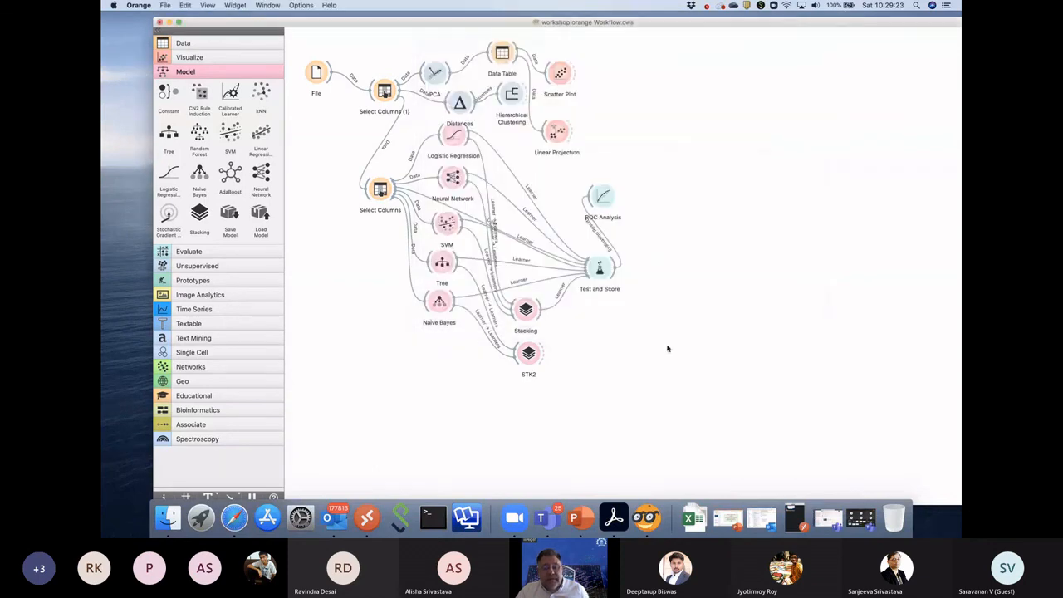
pyautogui.click(512, 356)
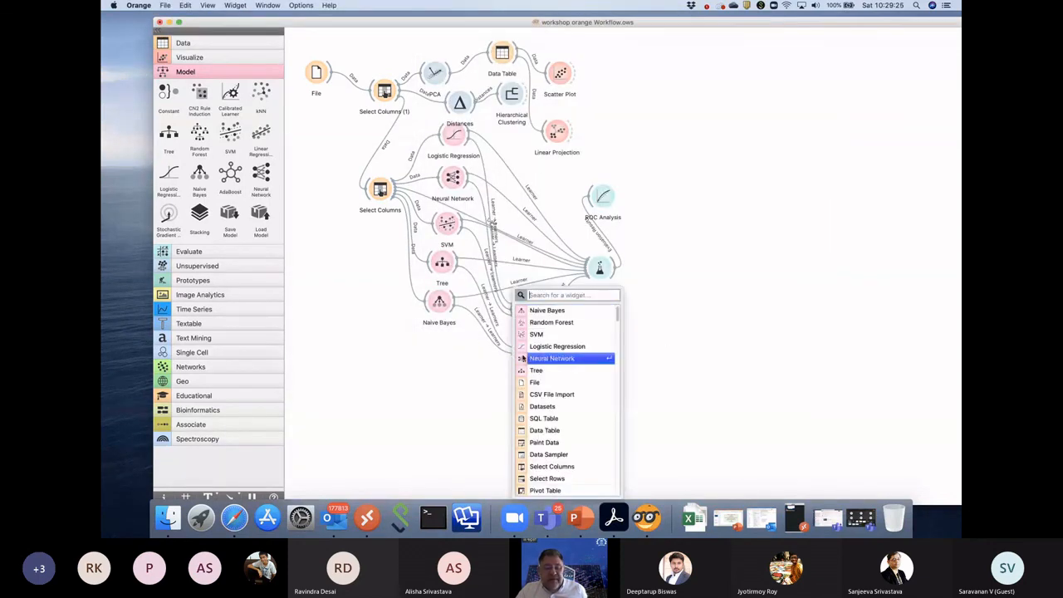
pyautogui.click(669, 312)
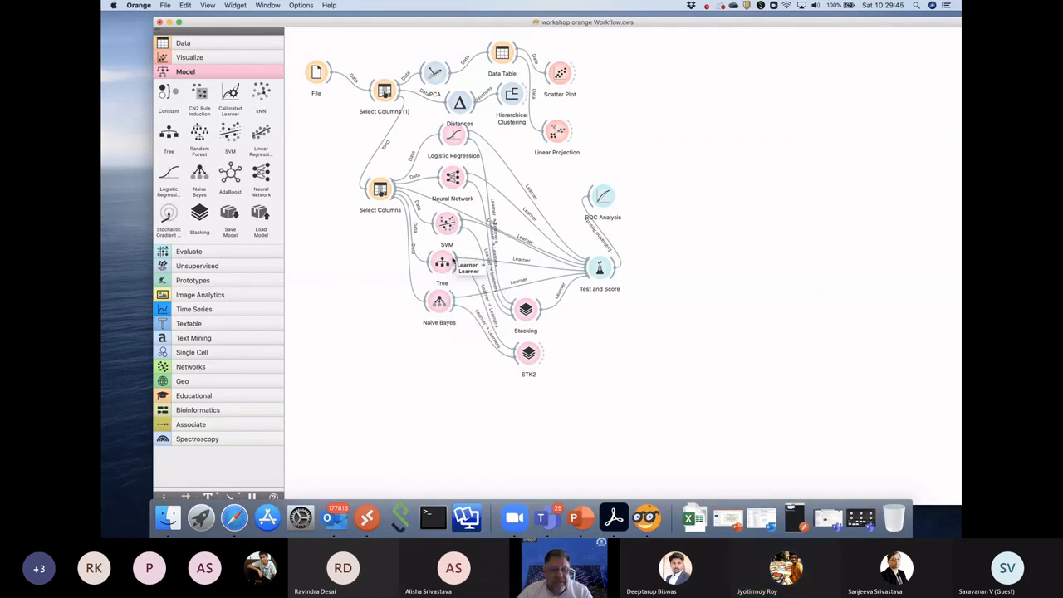
# Move the Naive Bayes and Tree widgets slightly lower on the canvas
pyautogui.moveTo(438, 316); pyautogui.dragTo(434, 333)
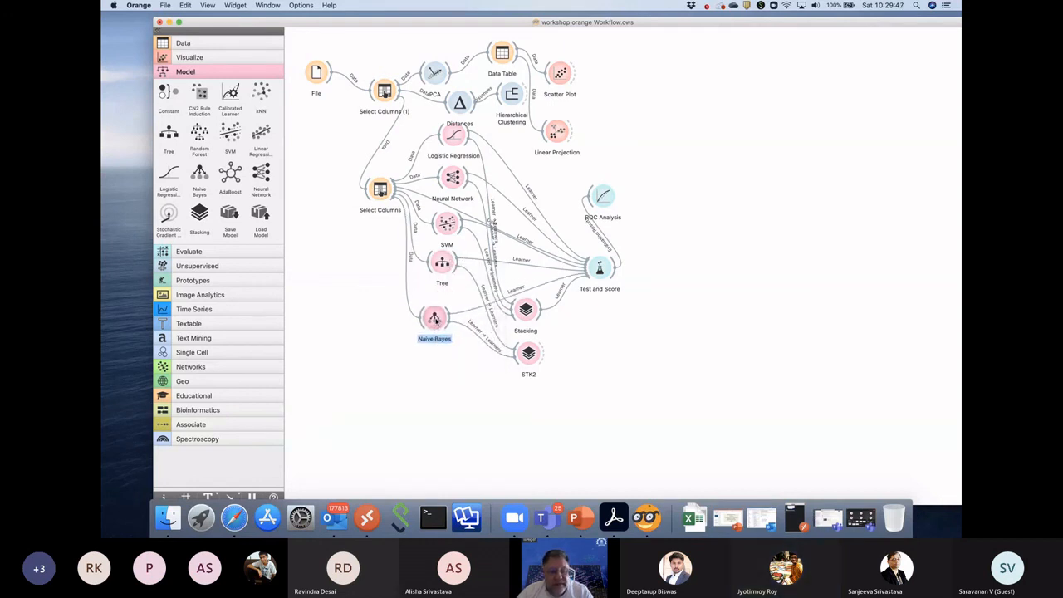
pyautogui.moveTo(446, 259); pyautogui.dragTo(444, 280)
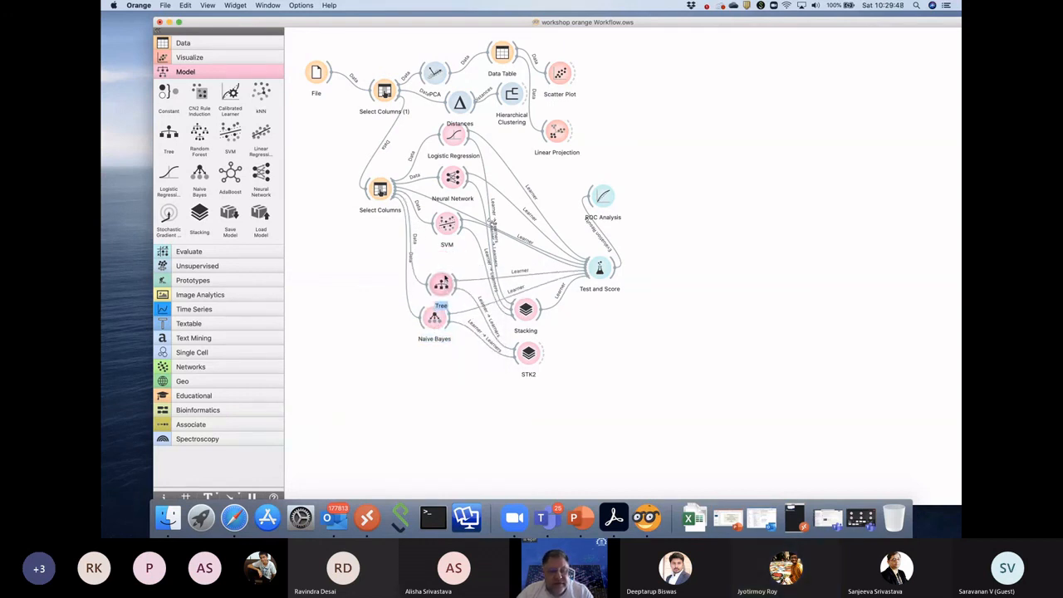
# Review the Tree widget's parameters with its settings window moved clear of the workflow, then close it
pyautogui.doubleClick(446, 280)
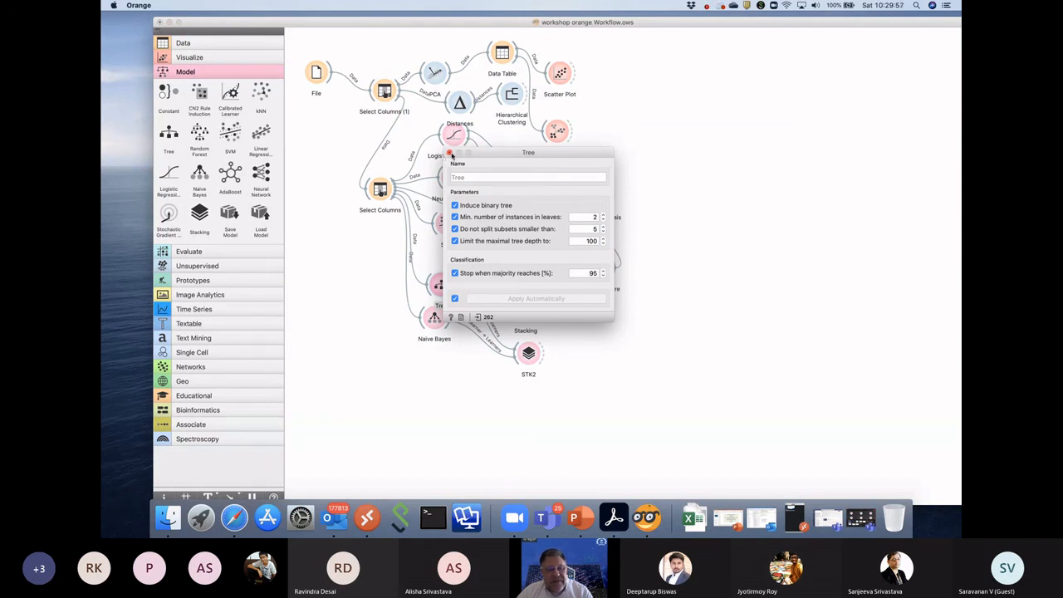
pyautogui.moveTo(505, 155); pyautogui.dragTo(683, 103)
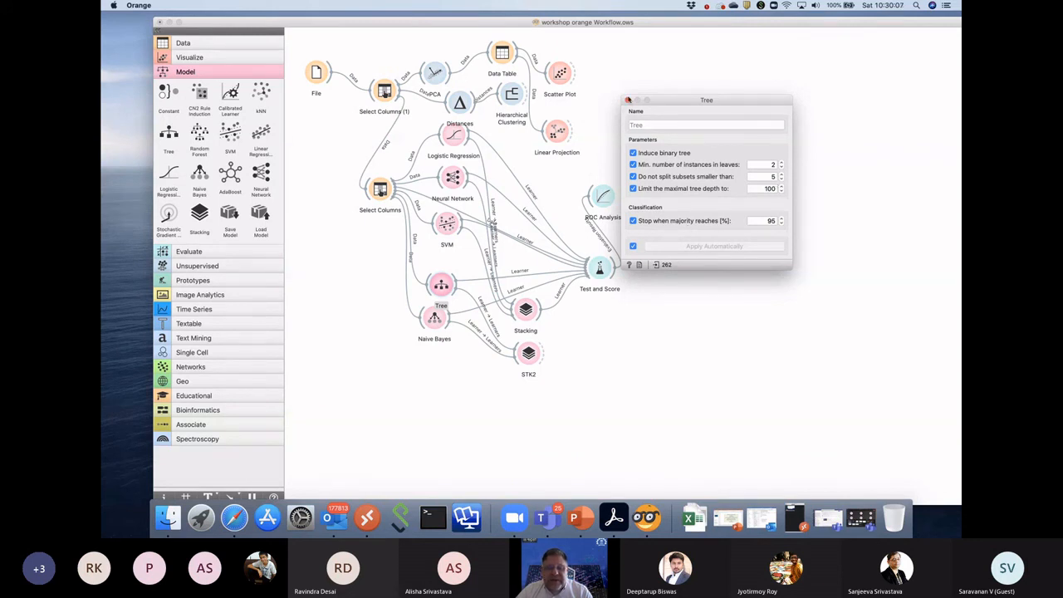
pyautogui.click(627, 100)
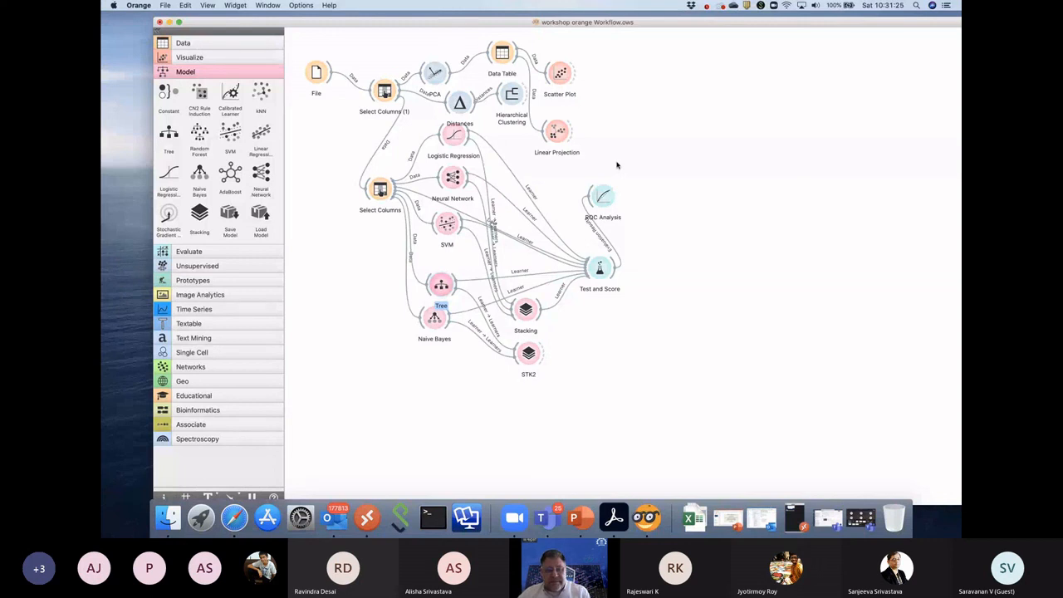
pyautogui.click(894, 483)
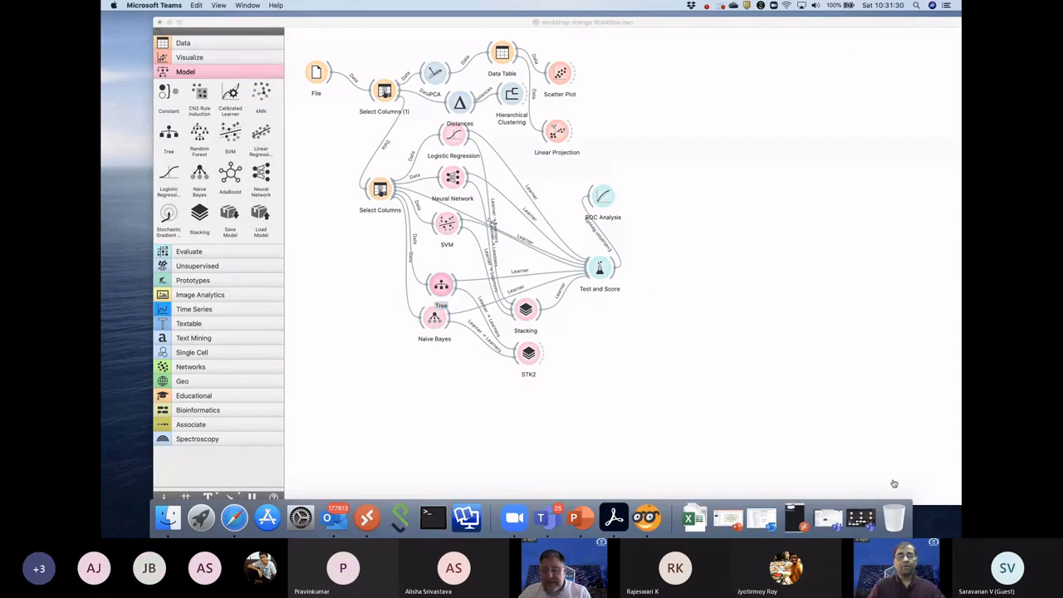